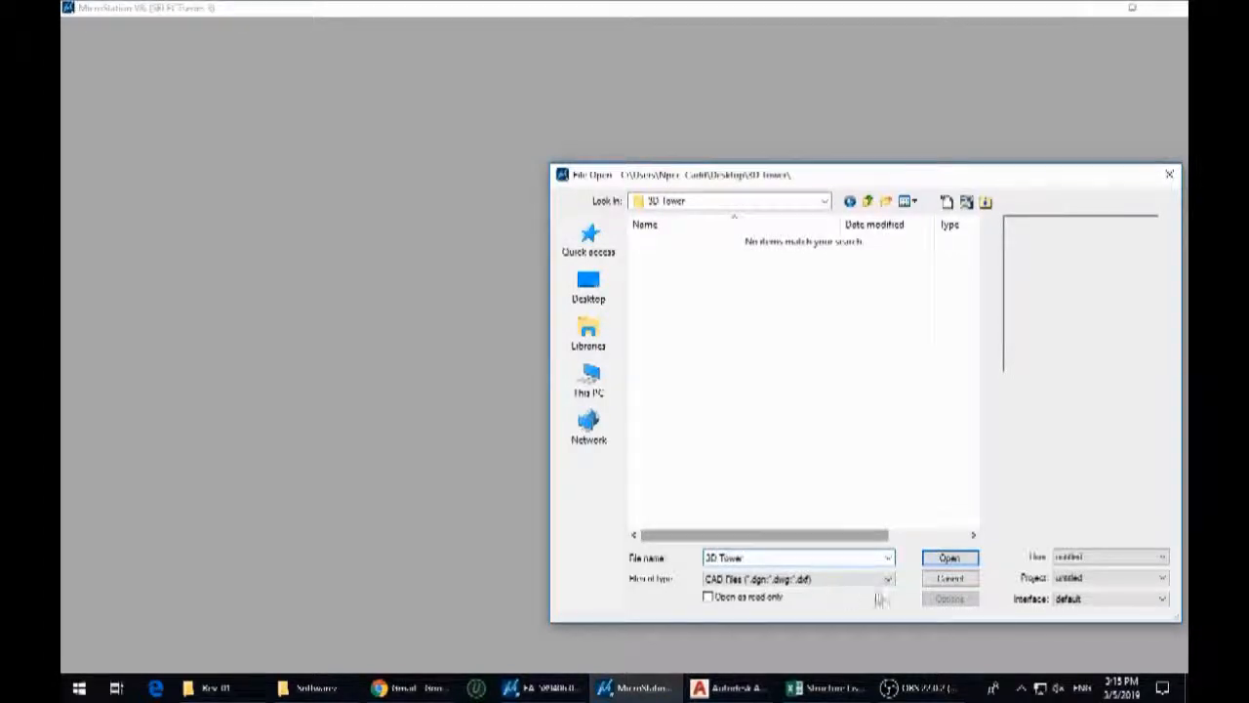
Create a DGN file named 3D Tower in the 3D Tower folder from the seed3d seed file and open it
drag(938, 197, 823, 115)
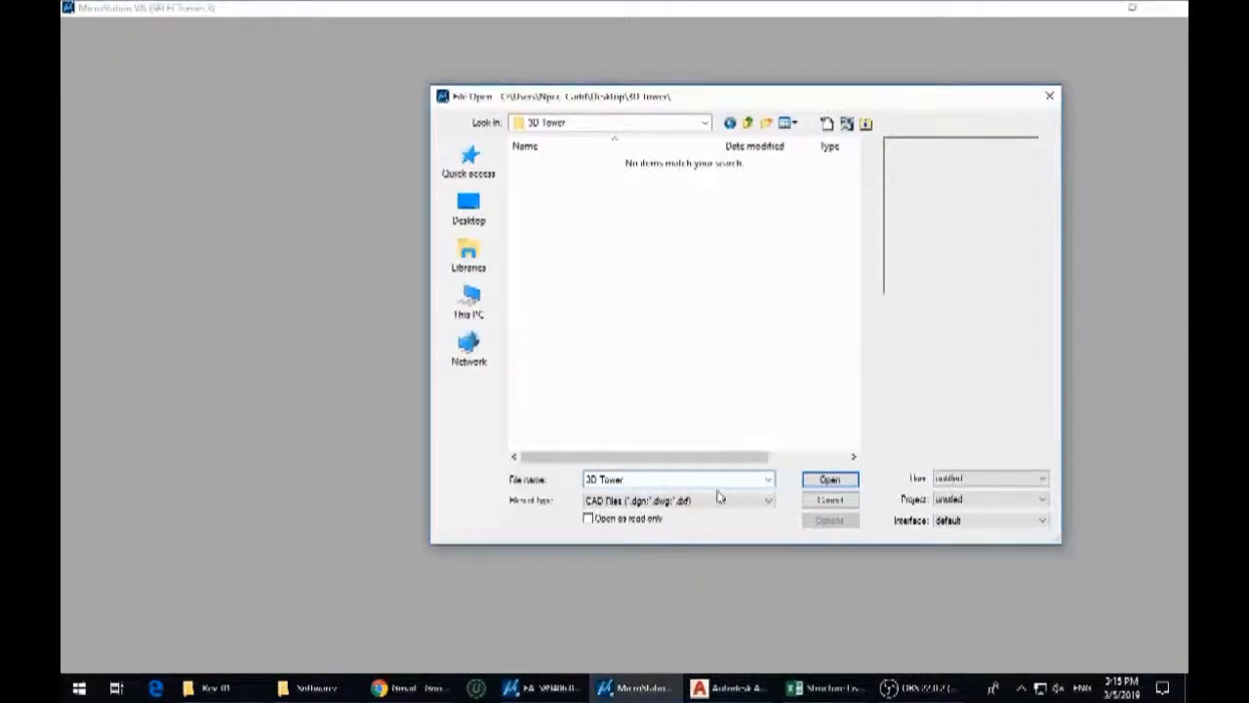
click(827, 123)
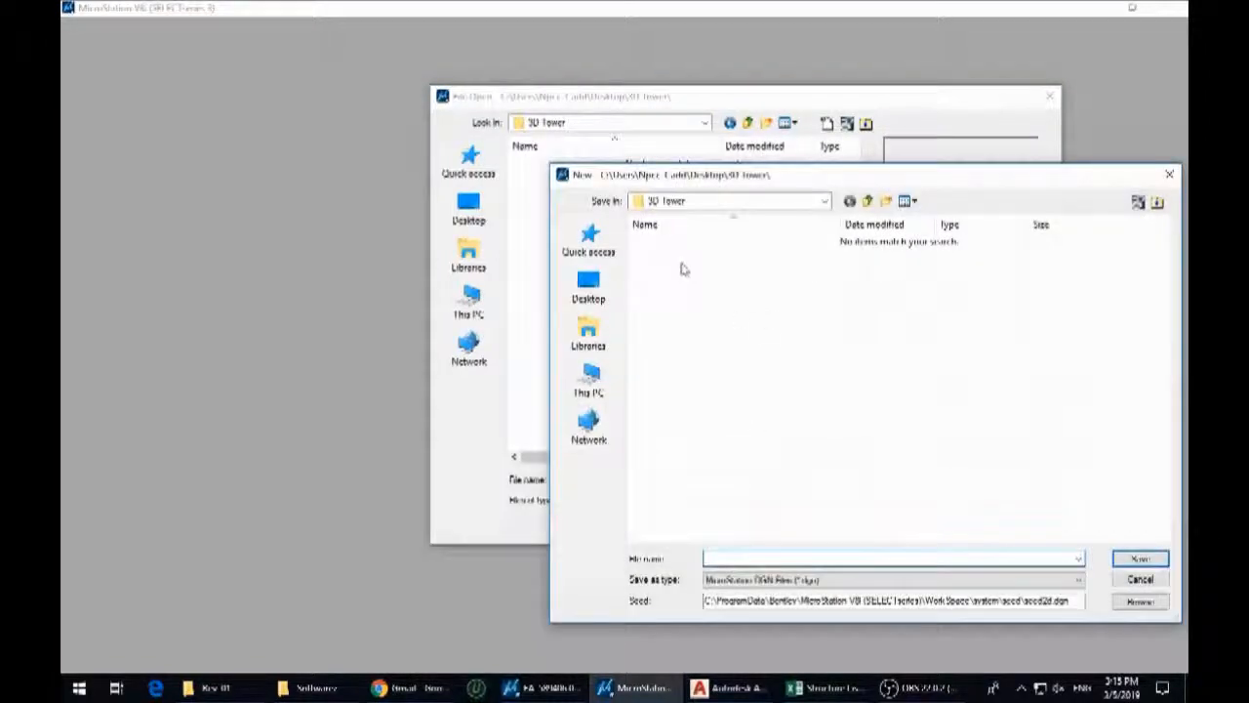
click(1137, 601)
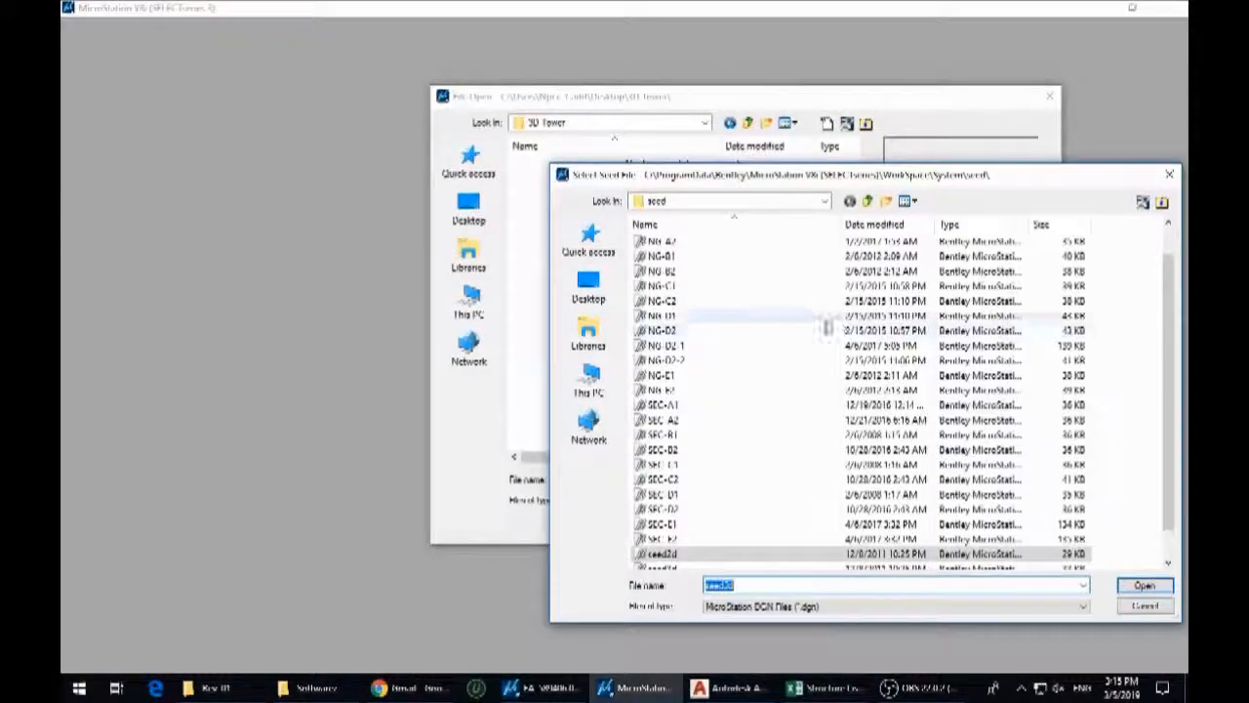
scroll(683, 349, down, 1)
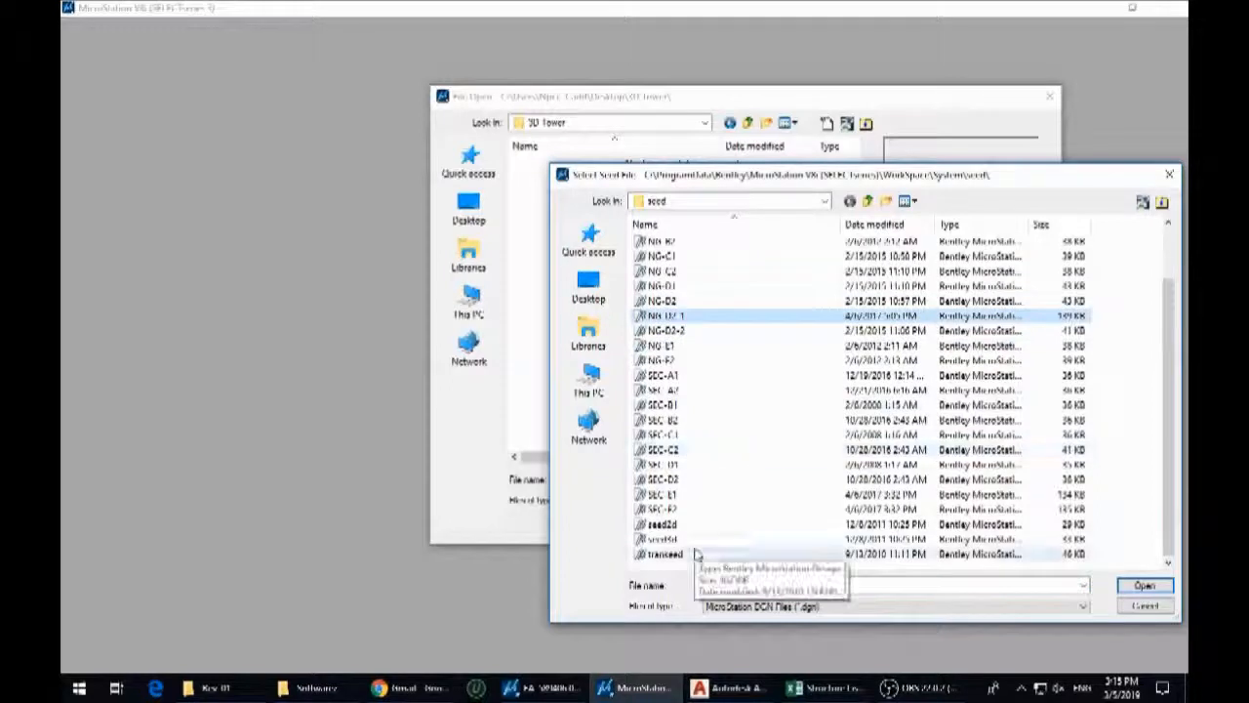
click(658, 539)
double_click(663, 543)
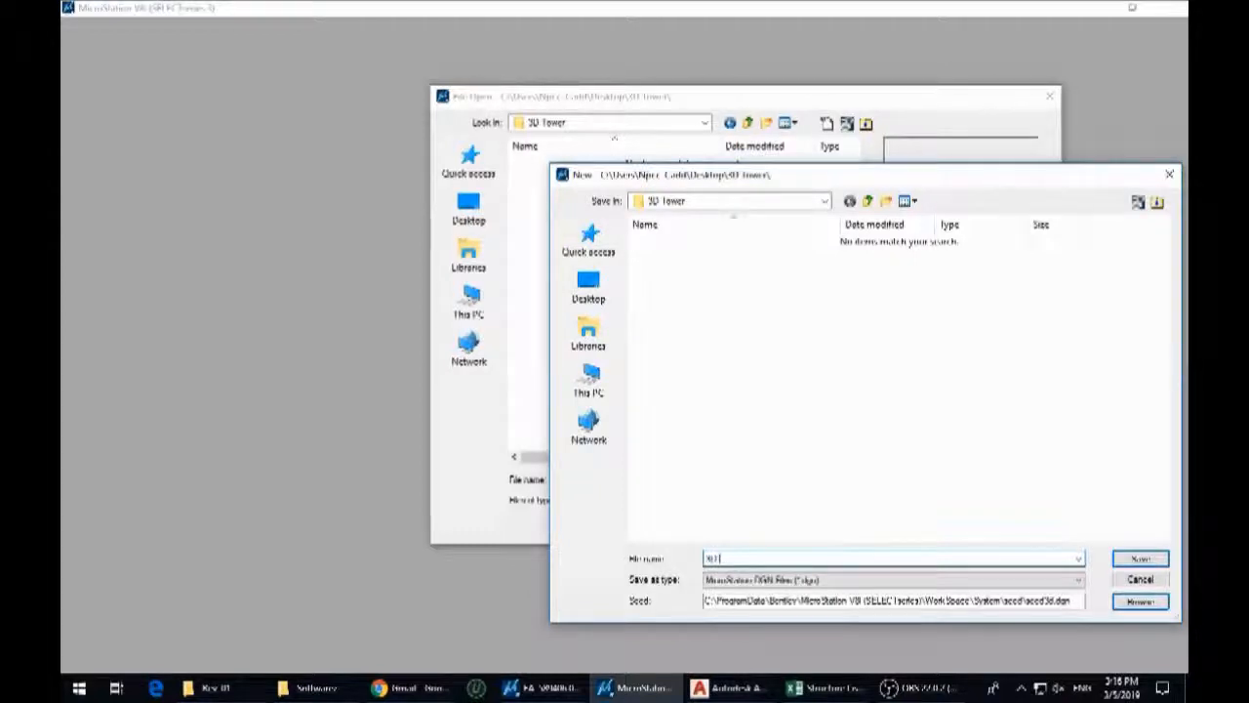
click(1142, 560)
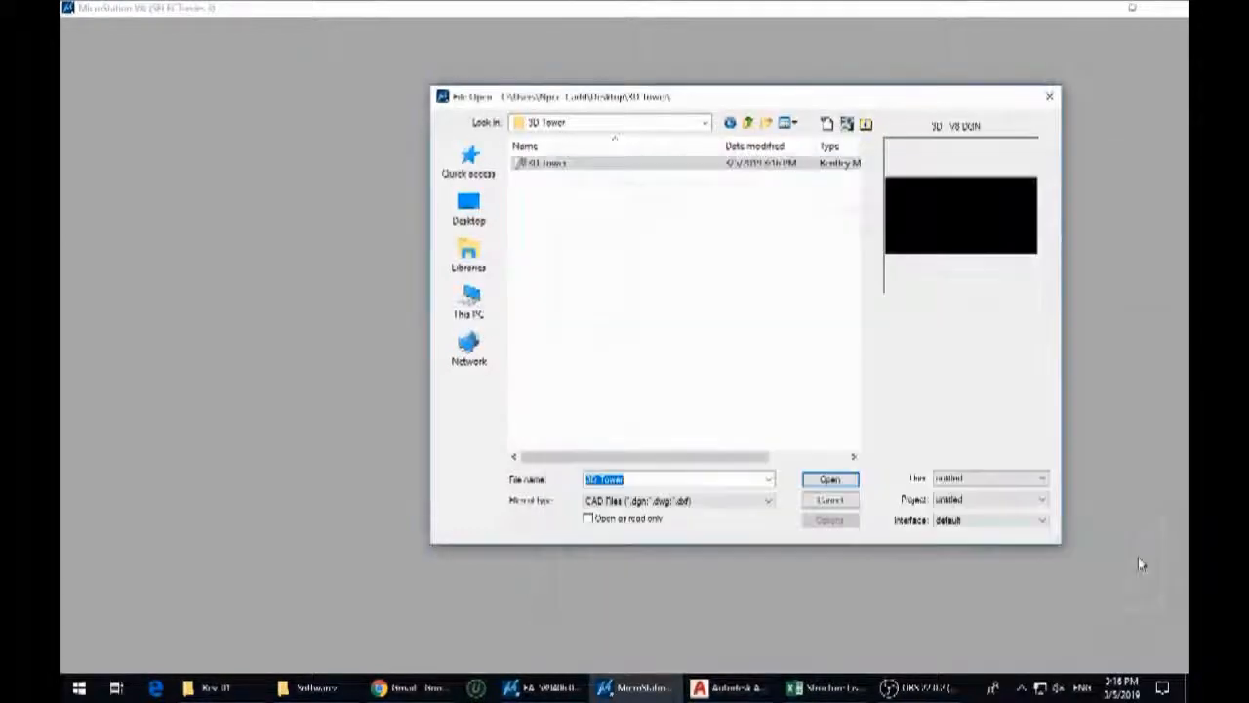
click(828, 479)
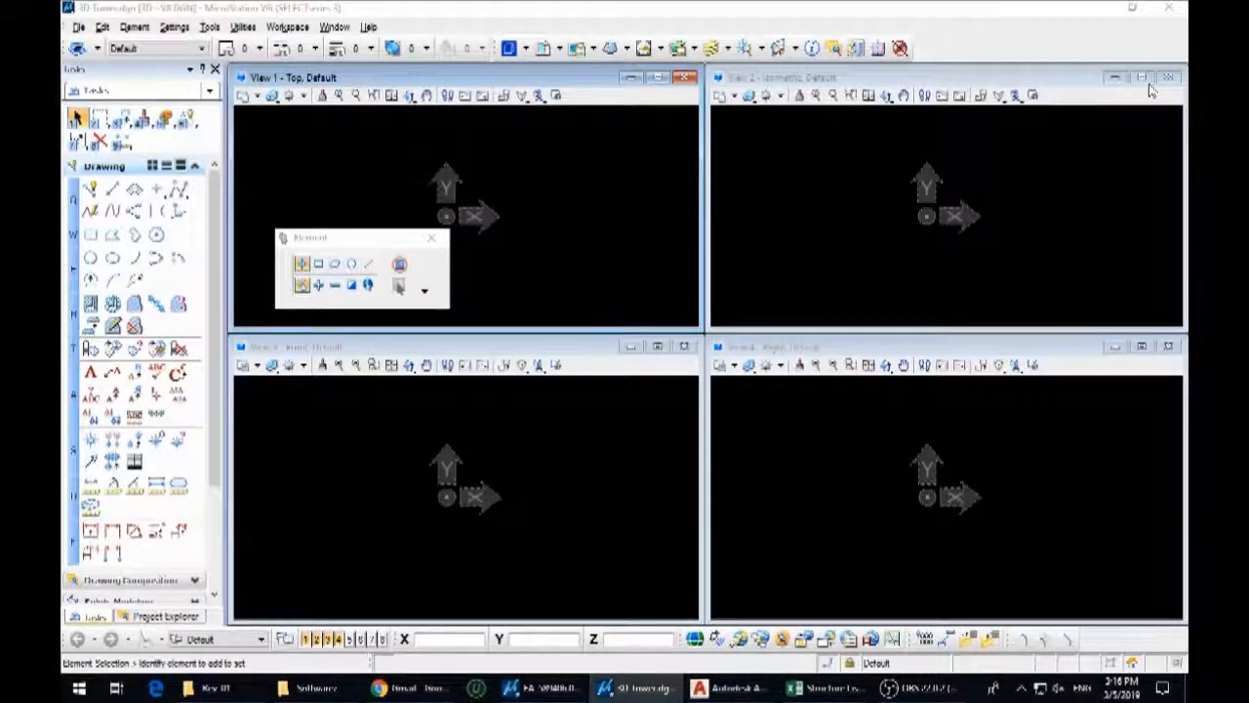
Close the Isometric and Right views and arrange the Top and Front views side by side at full height
click(1167, 78)
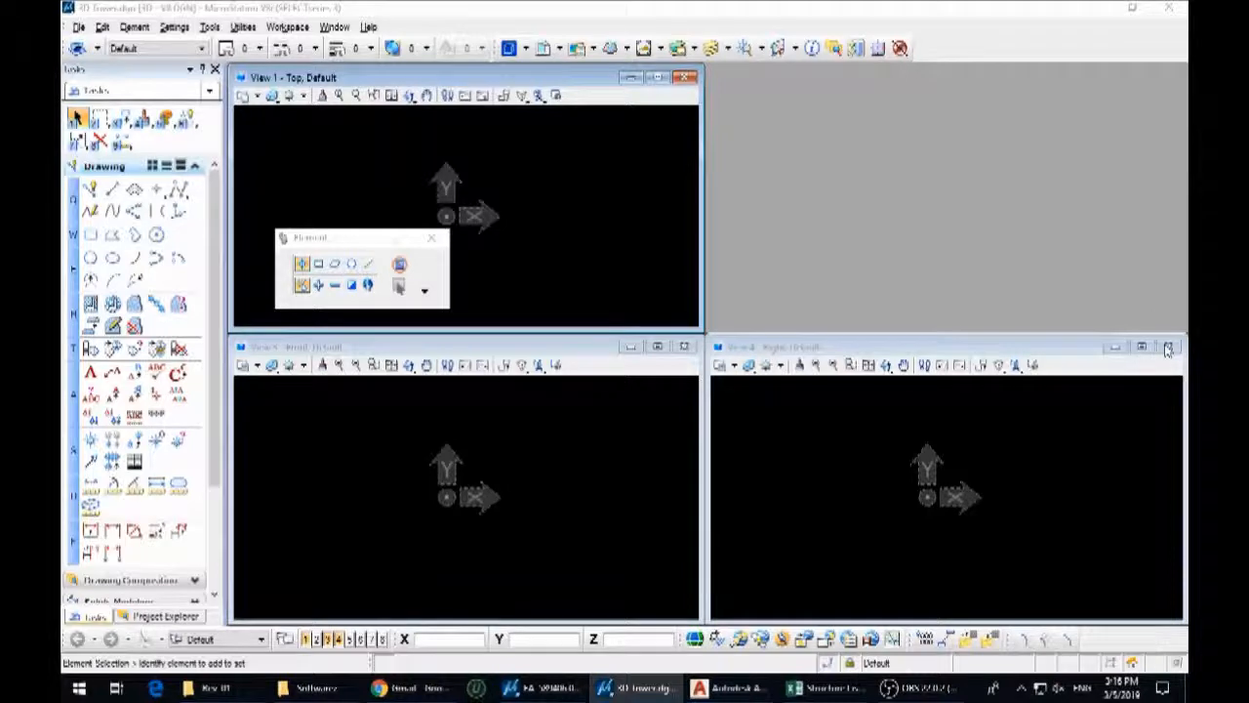
click(1168, 347)
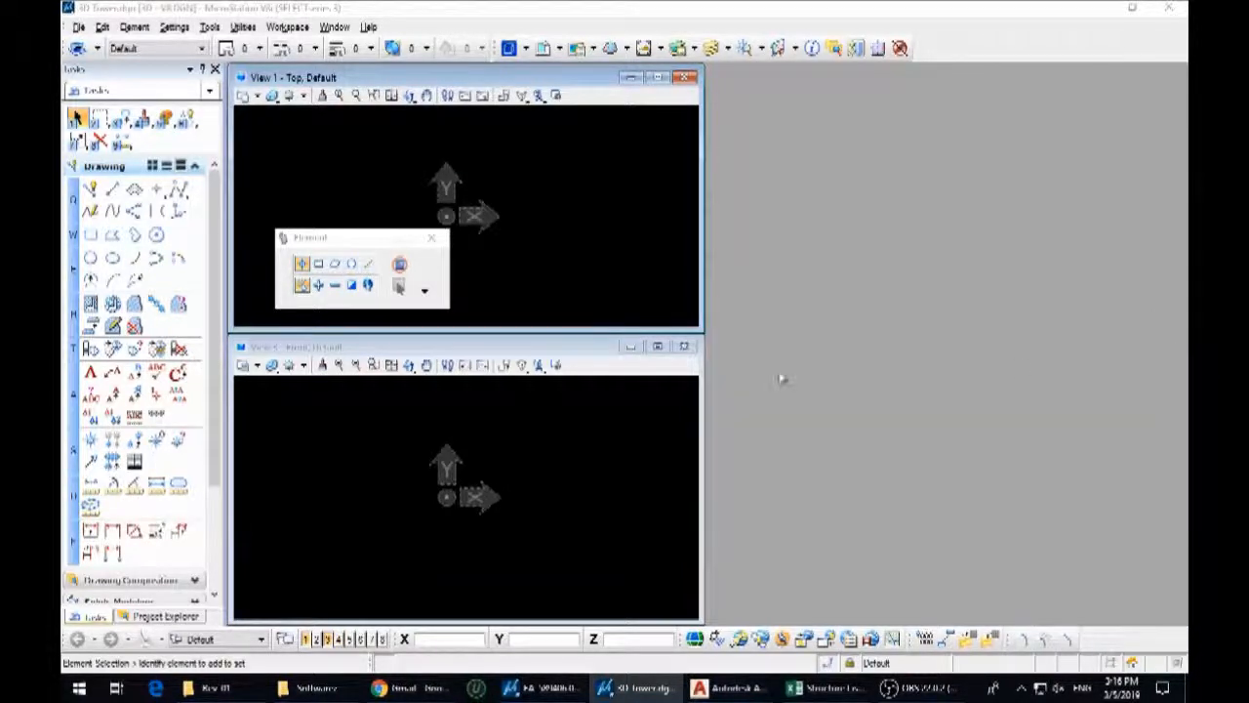
drag(577, 352, 1059, 82)
drag(635, 332, 644, 622)
drag(813, 353, 786, 621)
click(555, 466)
middle_drag(560, 300, 616, 411)
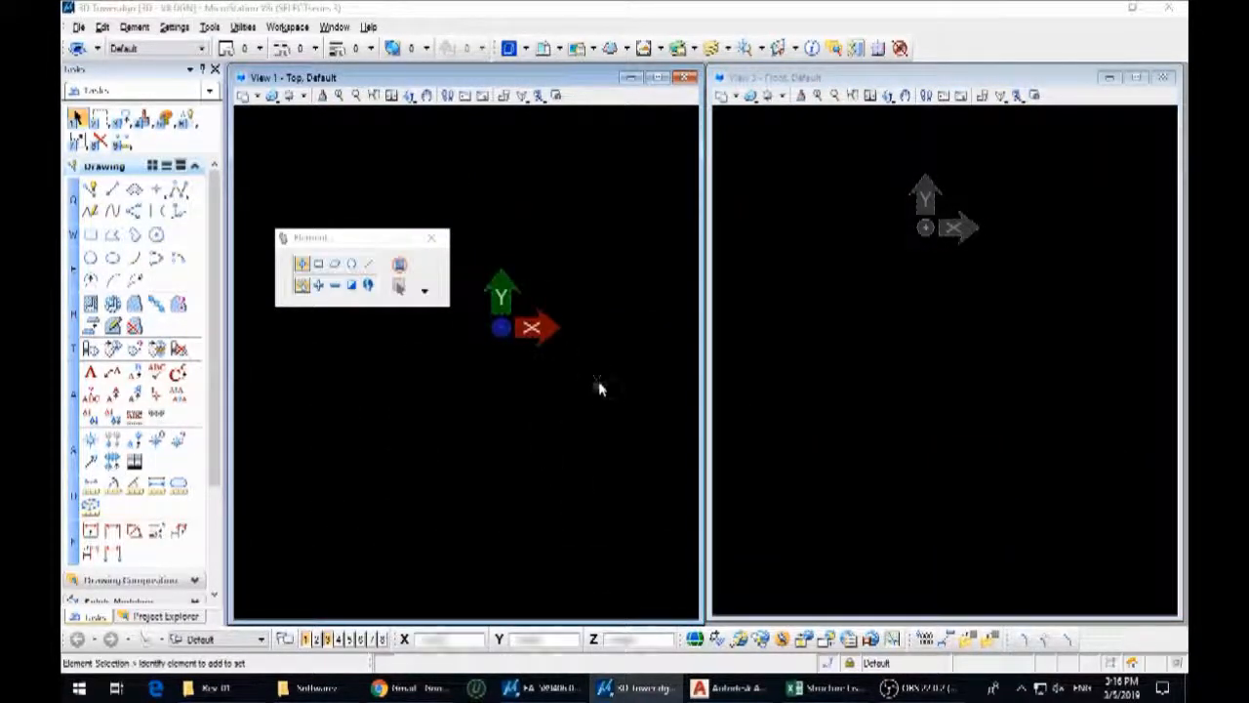
Turn off the ACS Triad display in the Top and Front views
key(ctrl+b)
click(873, 316)
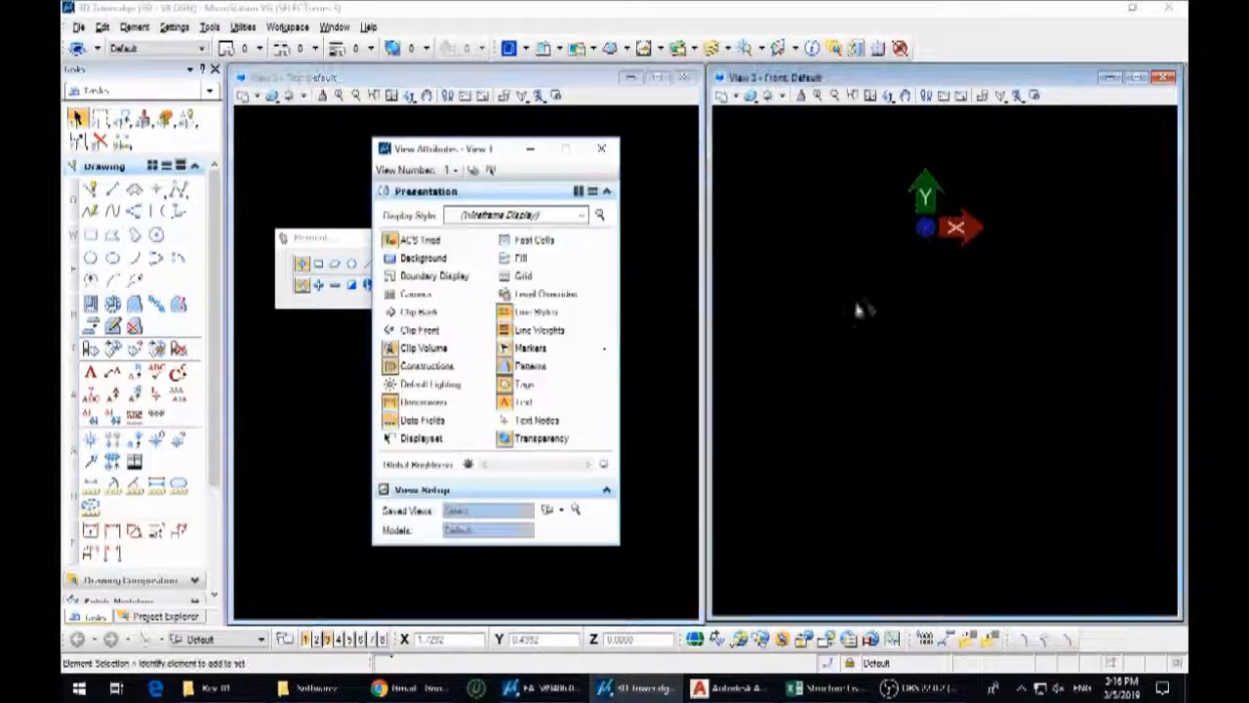
click(391, 239)
click(601, 148)
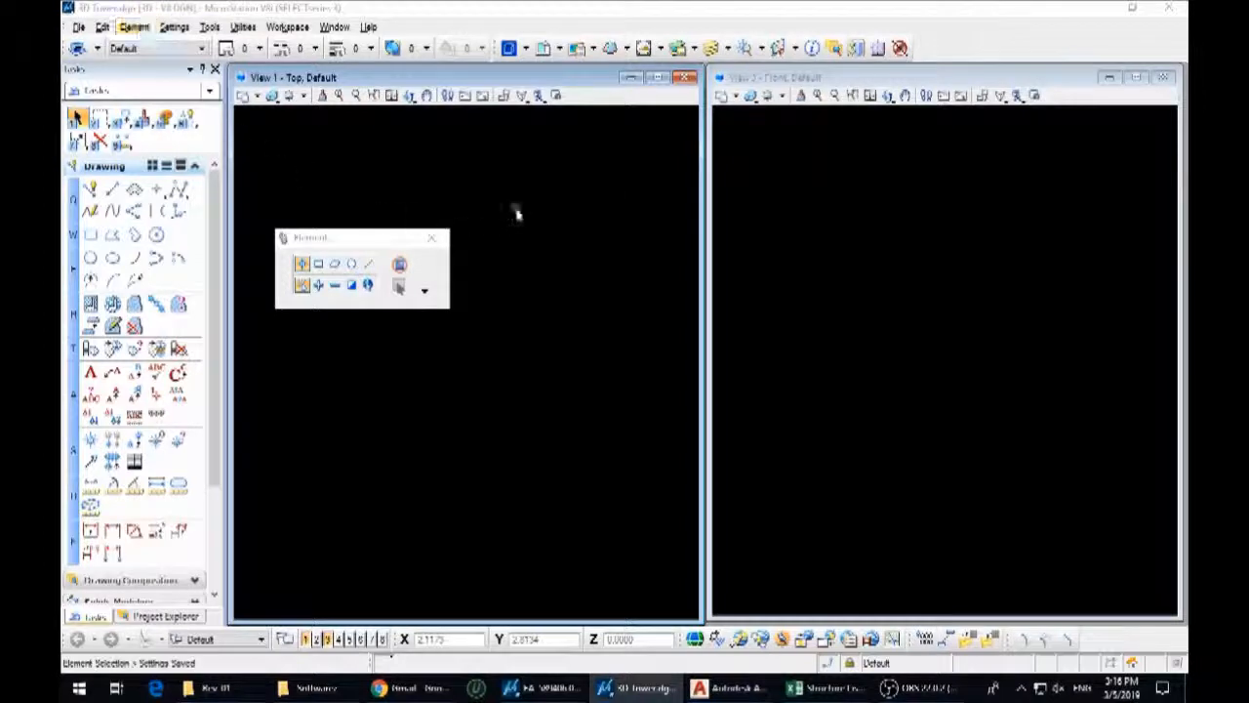
Attach the UDE DWG file from the project folder as a reference and show the tower sheet in the Top view
key(alt+f)
key(r)
click(100, 361)
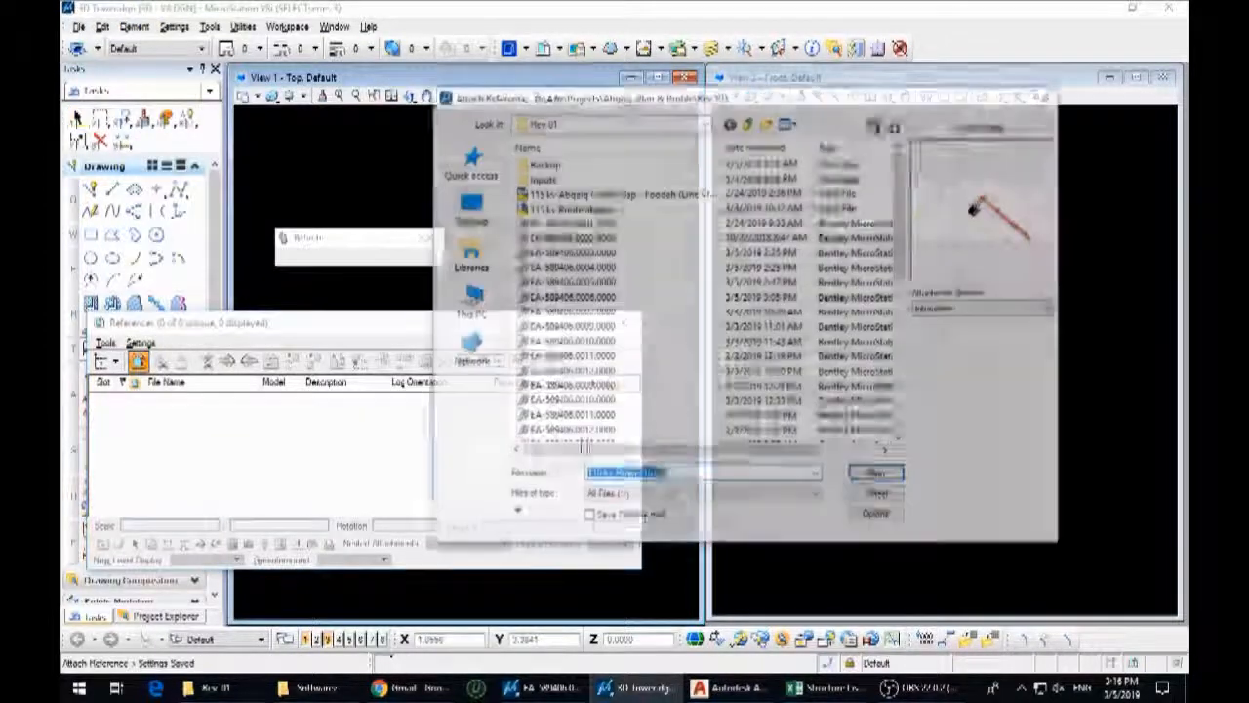
click(749, 123)
click(749, 123)
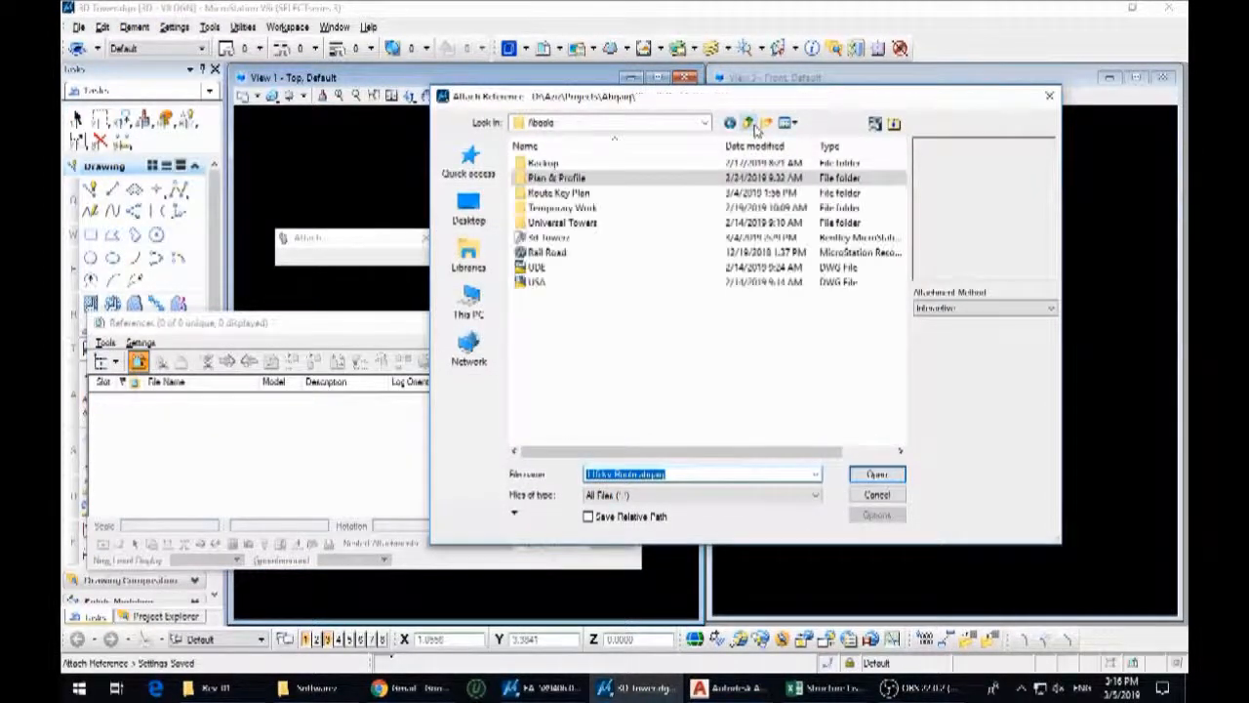
double_click(566, 222)
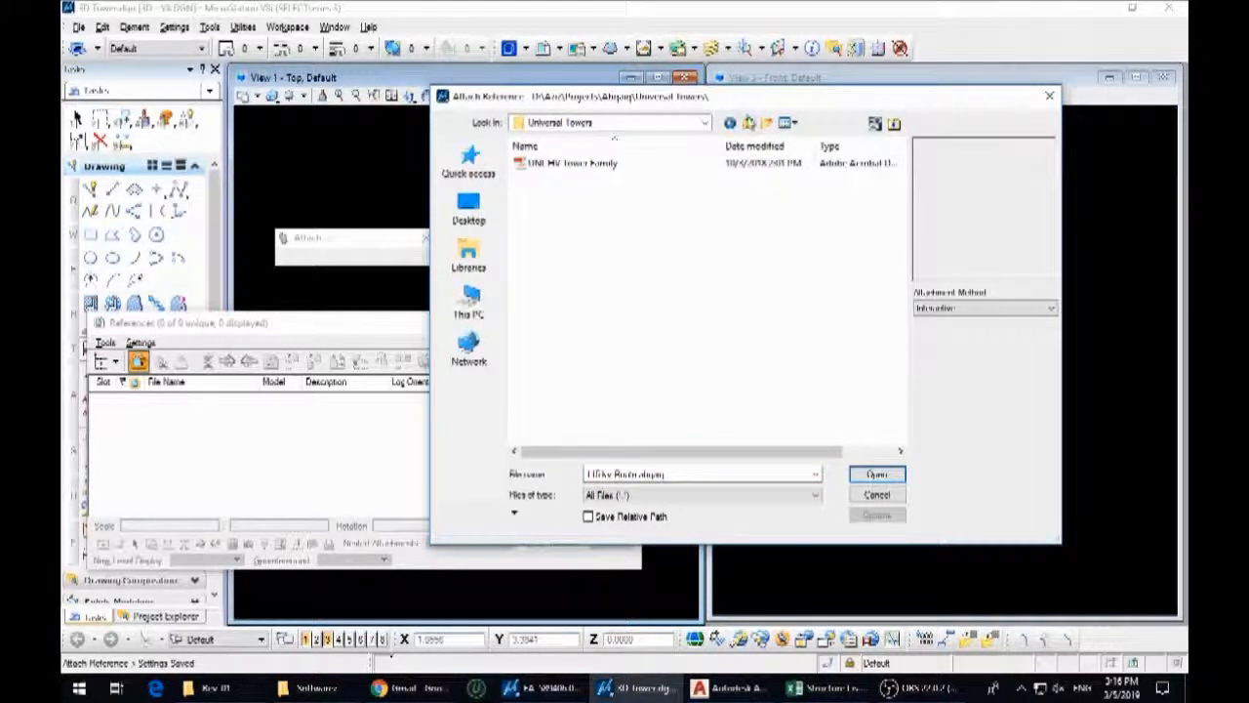
click(749, 123)
click(539, 282)
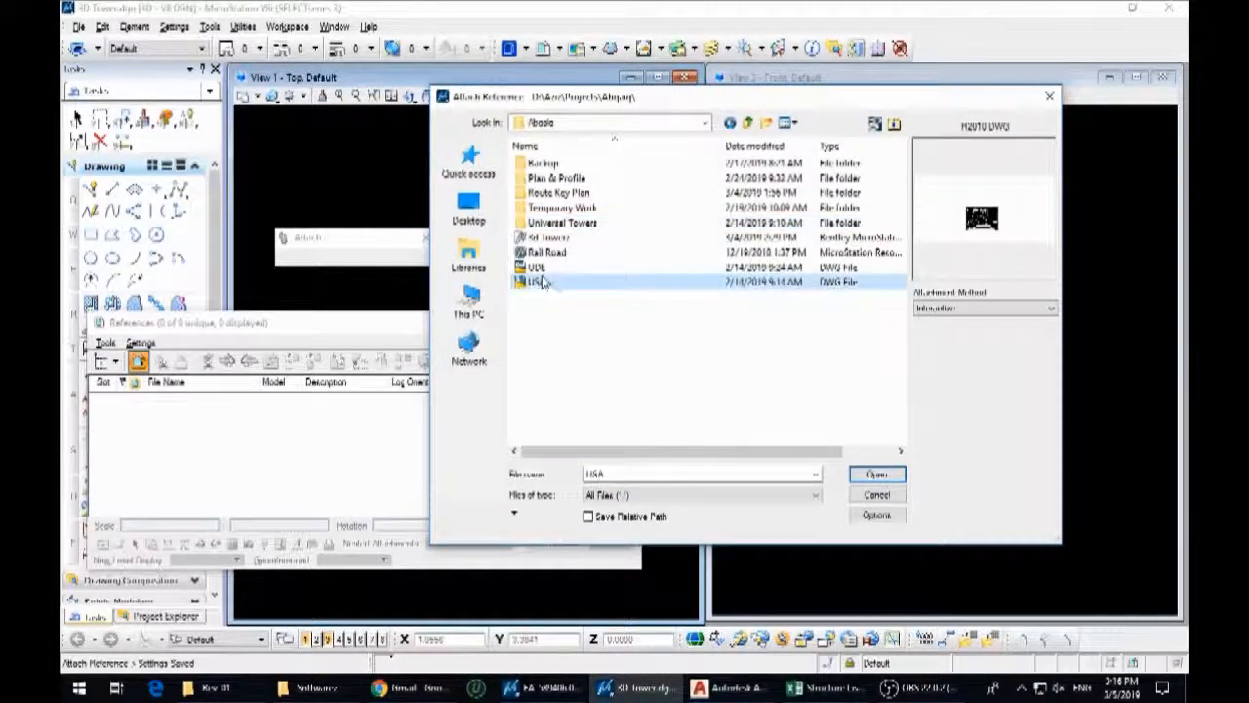
click(536, 267)
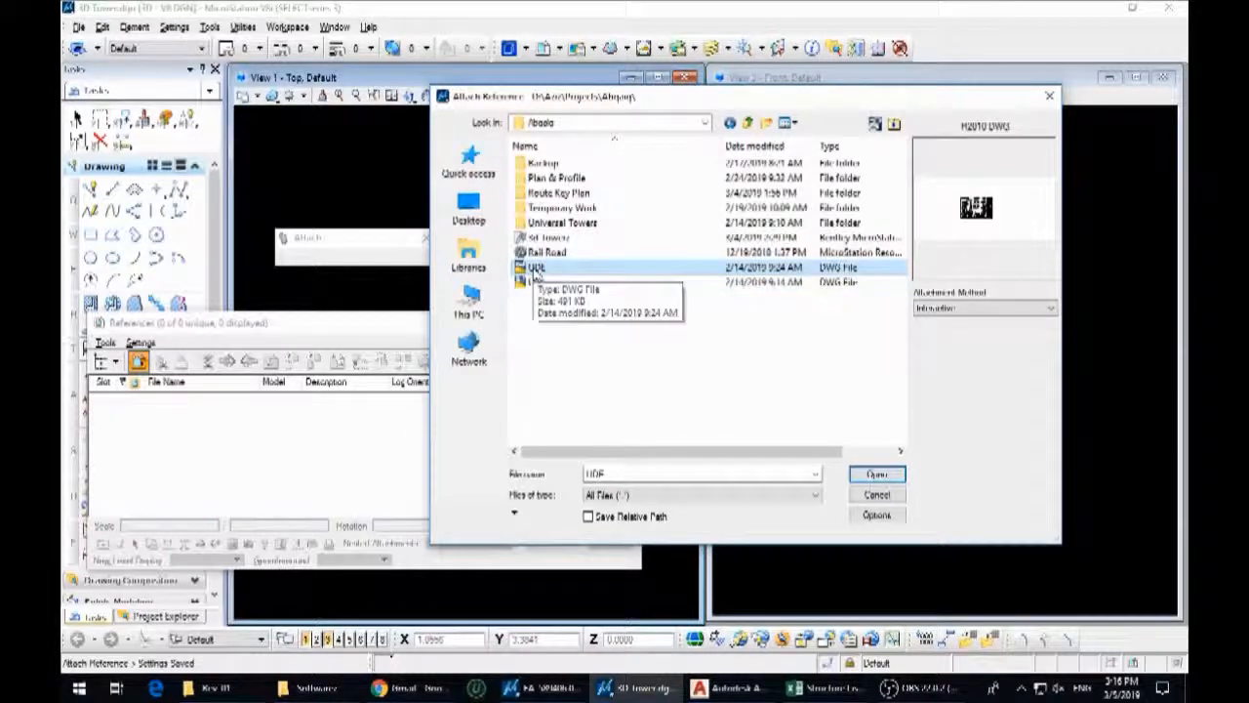
double_click(536, 270)
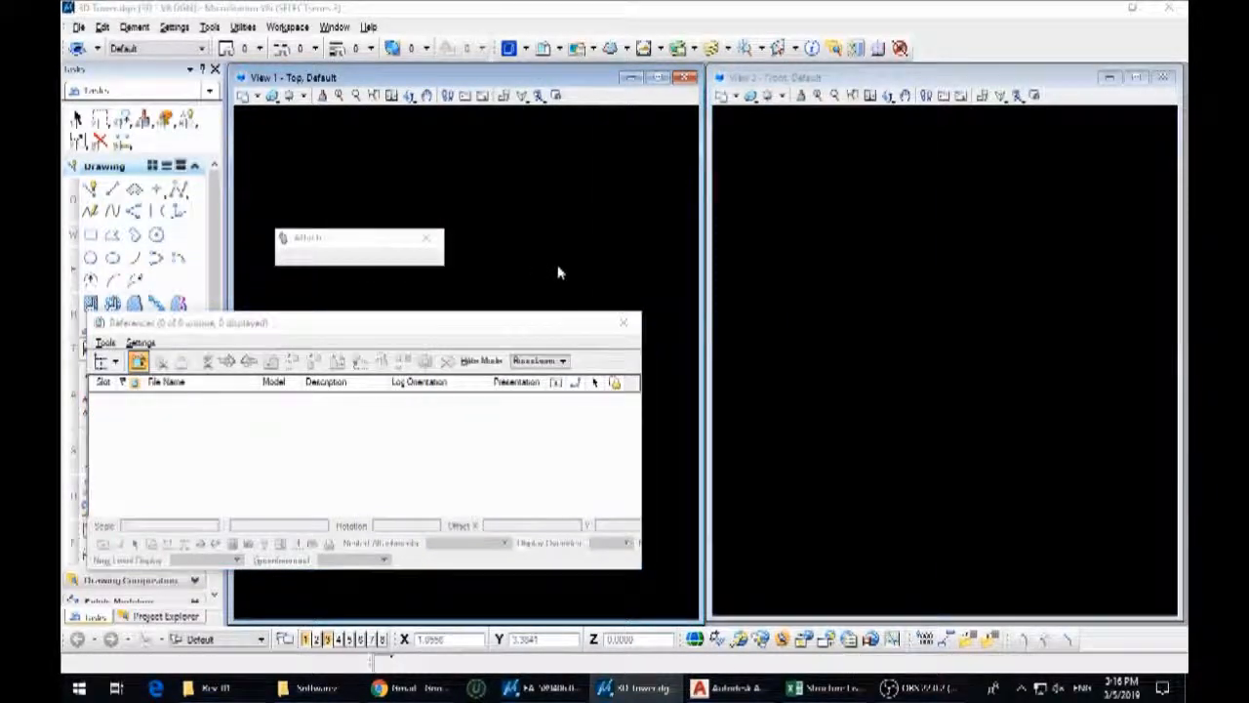
click(717, 606)
drag(520, 322, 414, 478)
middle_click(565, 345)
middle_click(565, 346)
scroll(582, 241, down, 3)
drag(458, 209, 582, 347)
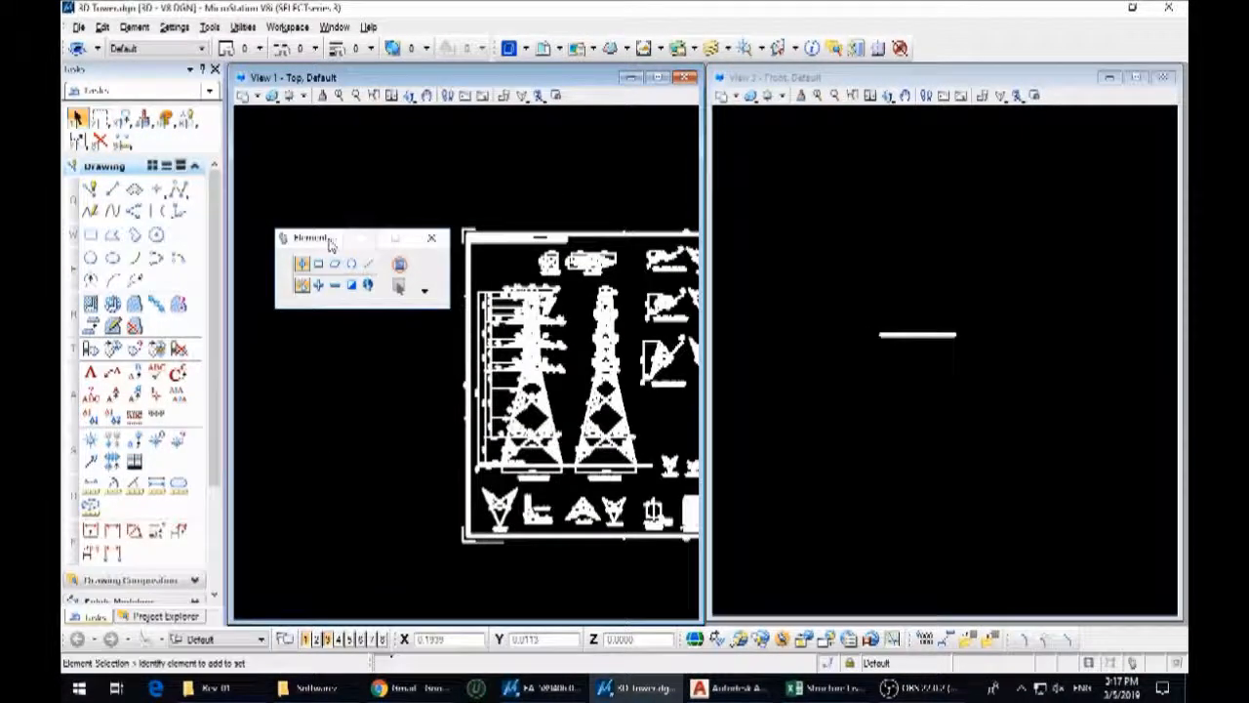
drag(329, 239, 262, 169)
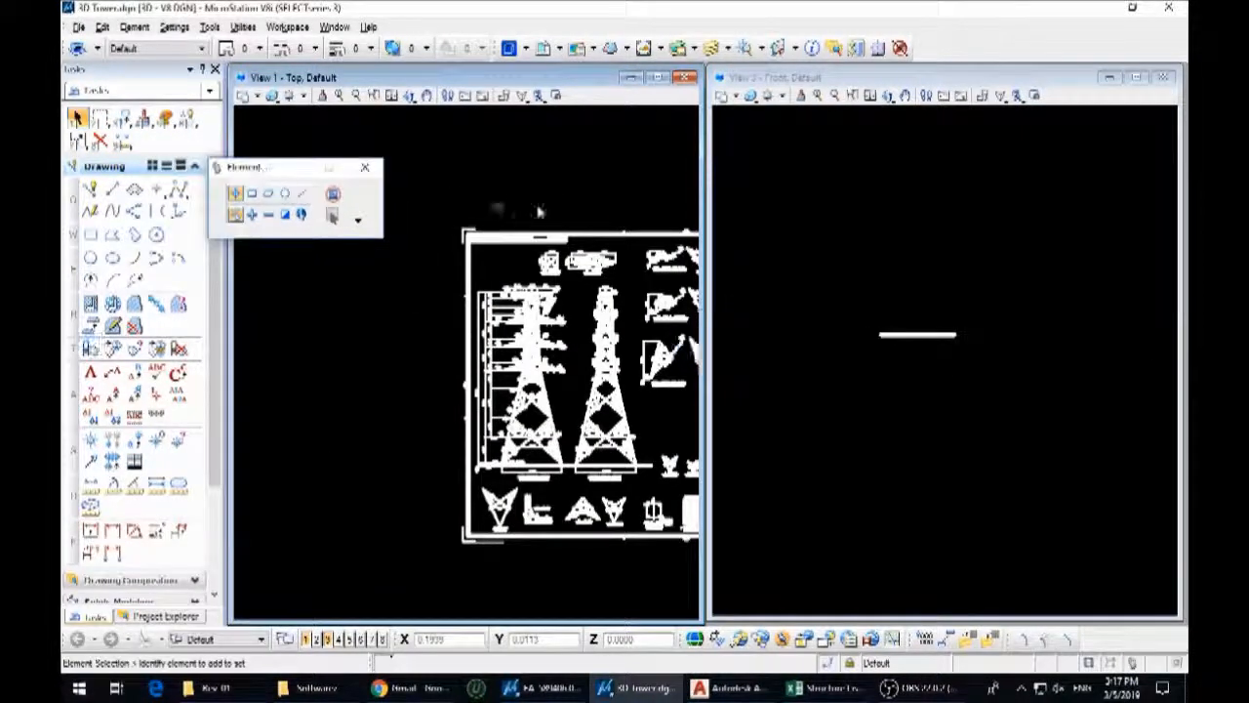
Change all elements of the tower sheet to the Default level with ByLevel color, style and weight
scroll(493, 274, down, 6)
scroll(574, 297, up, 3)
mouse_move(576, 298)
middle_down()
mouse_move(430, 413)
mouse_move(508, 326)
middle_up()
scroll(376, 339, down, 3)
drag(327, 275, 561, 476)
key(5)
key(1)
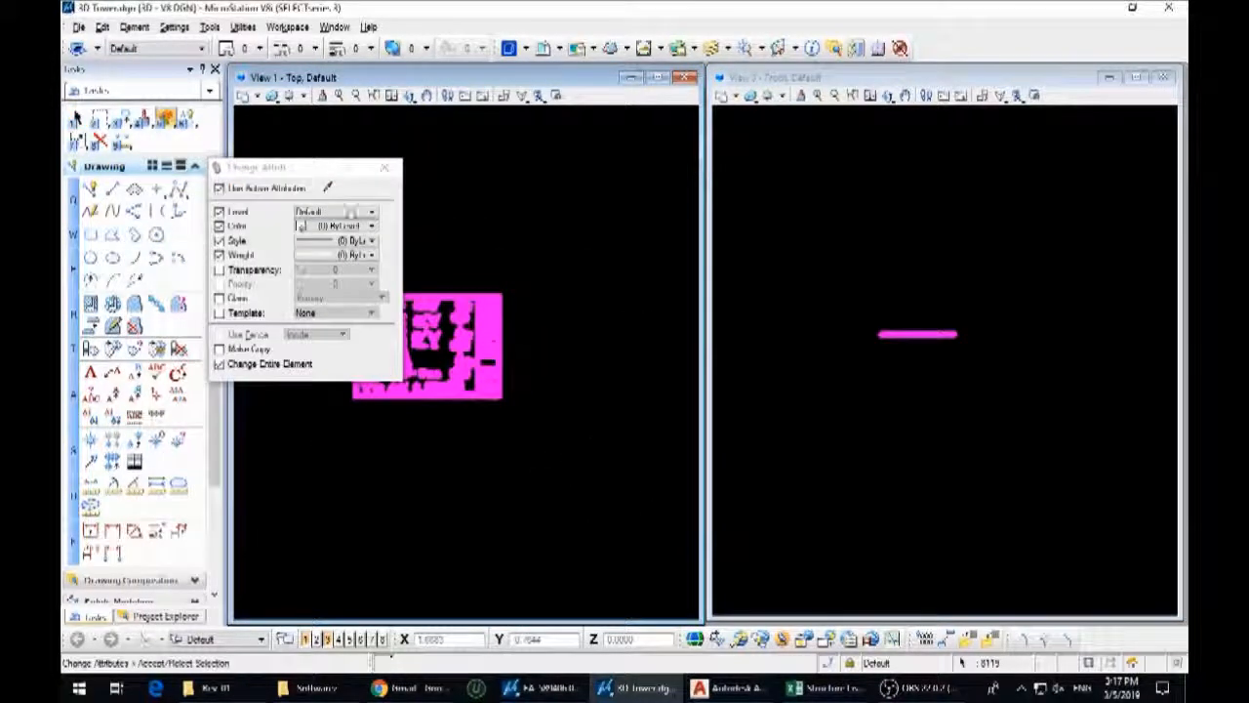
click(600, 273)
key(1)
click(599, 269)
Delete the title block column along the right side of the tower sheet
scroll(356, 347, up, 5)
middle_drag(356, 346, 354, 479)
scroll(537, 283, up, 5)
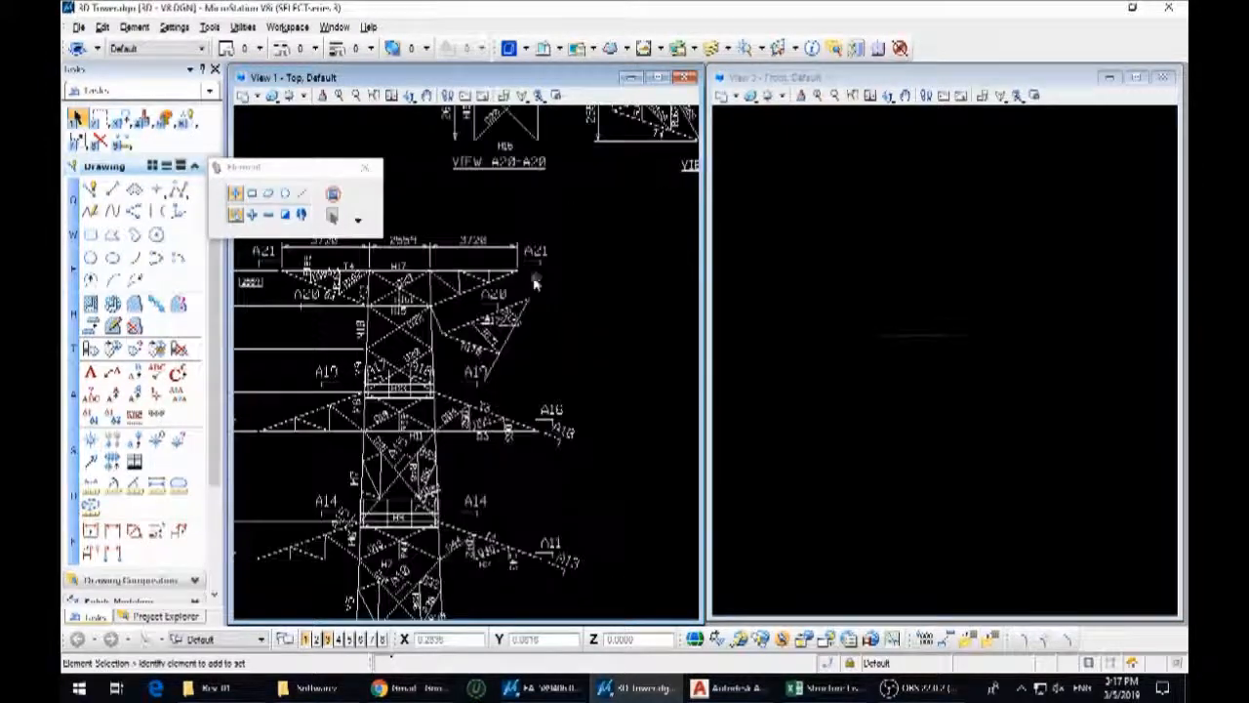
scroll(471, 322, down, 7)
middle_drag(644, 303, 499, 296)
drag(633, 498, 521, 229)
key(Delete)
Delete the row of detail views and the tables along the bottom of the tower sheet
scroll(426, 422, up, 6)
scroll(462, 420, down, 4)
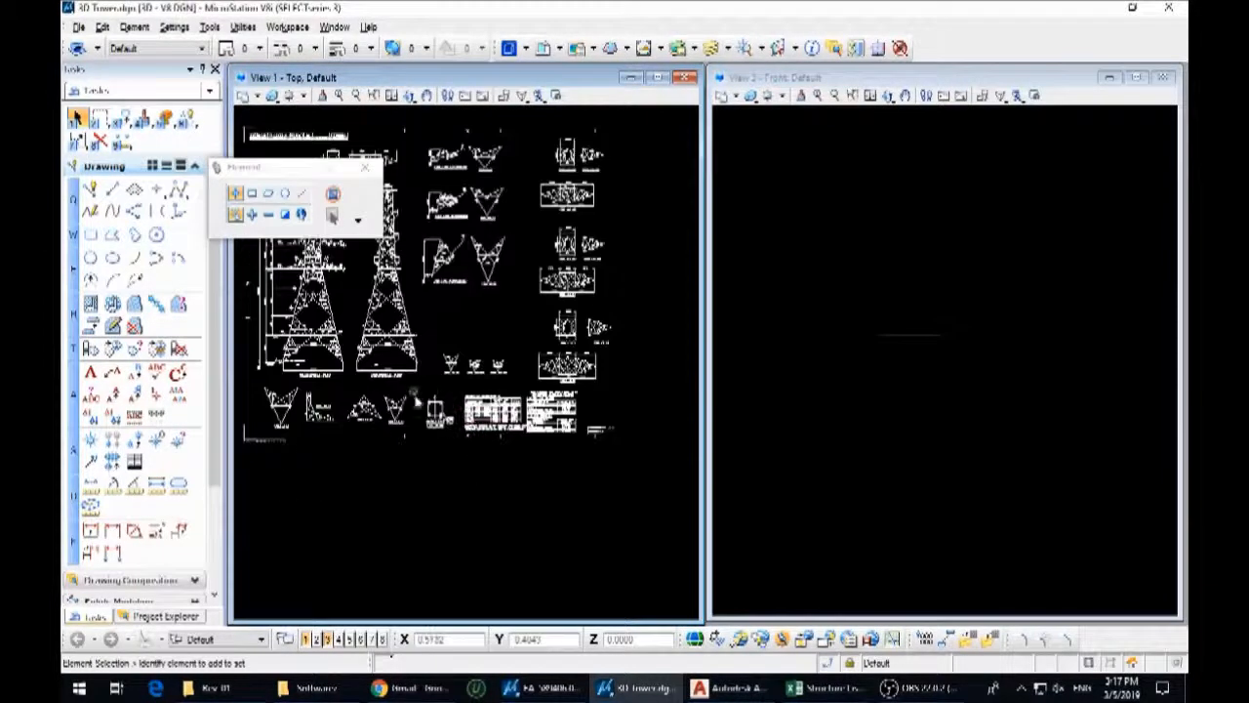
middle_drag(416, 397, 596, 392)
mouse_move(393, 378)
mouse_down()
mouse_move(709, 496)
mouse_move(427, 436)
mouse_move(579, 460)
mouse_up()
scroll(428, 438, down, 2)
scroll(521, 426, up, 5)
key(Delete)
Delete the second tower elevation and its leftover elements beside the dimensioned elevation
scroll(624, 432, down, 4)
scroll(453, 336, up, 1)
mouse_move(525, 427)
middle_down()
mouse_move(659, 430)
mouse_move(486, 429)
middle_up()
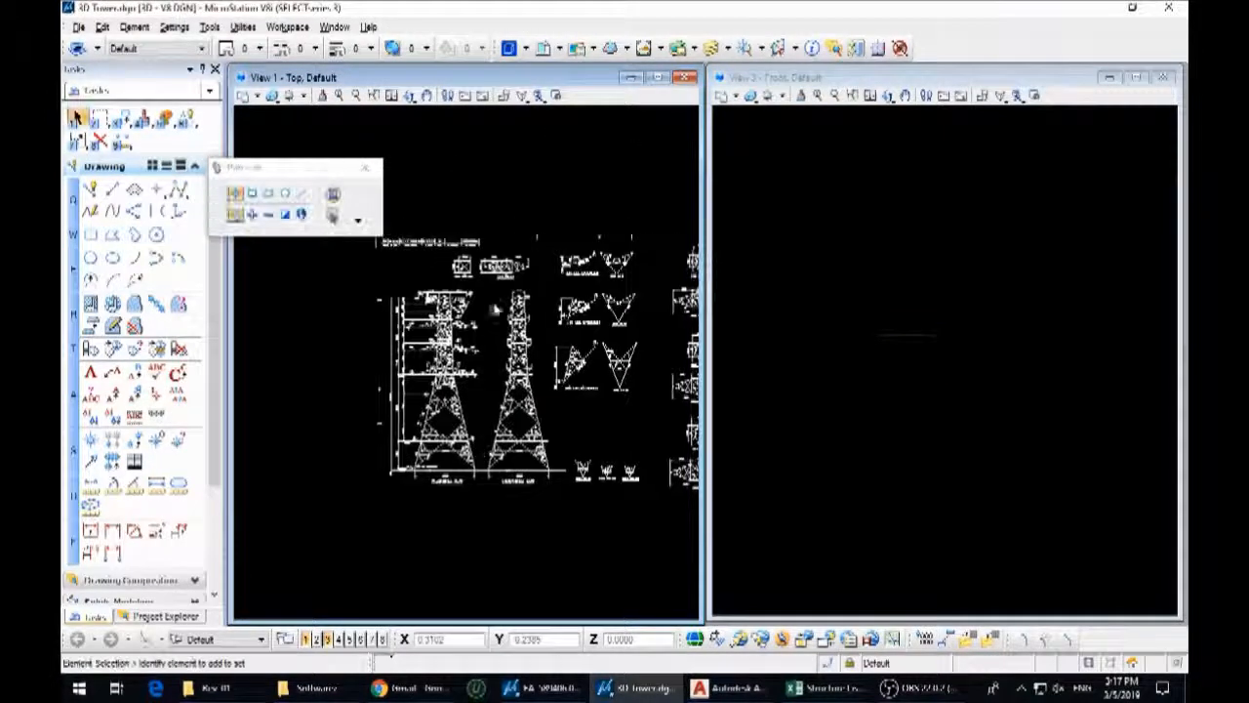
drag(546, 506, 546, 505)
key(Delete)
scroll(533, 456, up, 4)
drag(604, 474, 394, 322)
key(Delete)
Move the remaining dimensioned tower elevation to the empty area left of the sheet
scroll(573, 421, down, 4)
drag(391, 260, 535, 522)
scroll(553, 491, down, 2)
click(555, 491)
click(388, 491)
right_click(389, 490)
click(415, 449)
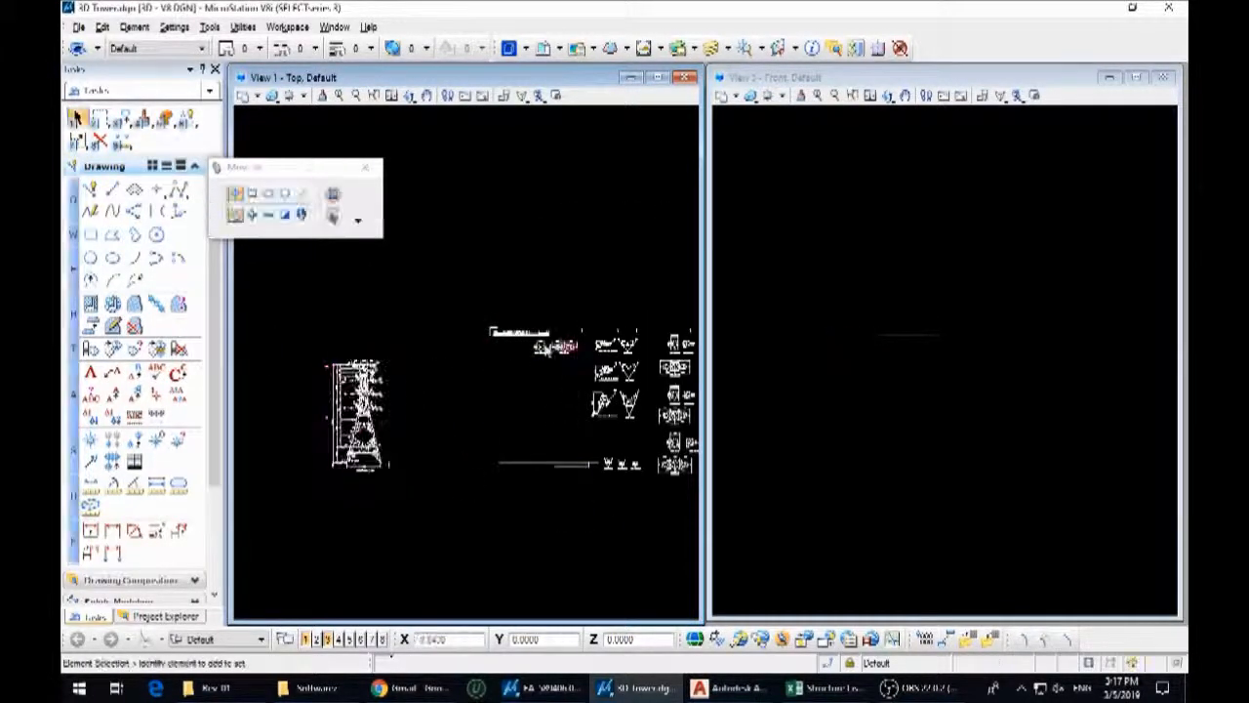
Examine the leg extension details and the section views that belong to the tower elevation
scroll(420, 435, down, 2)
scroll(398, 406, up, 5)
middle_drag(412, 314, 282, 394)
scroll(503, 329, up, 1)
scroll(516, 334, down, 4)
scroll(498, 382, up, 3)
middle_drag(496, 383, 428, 404)
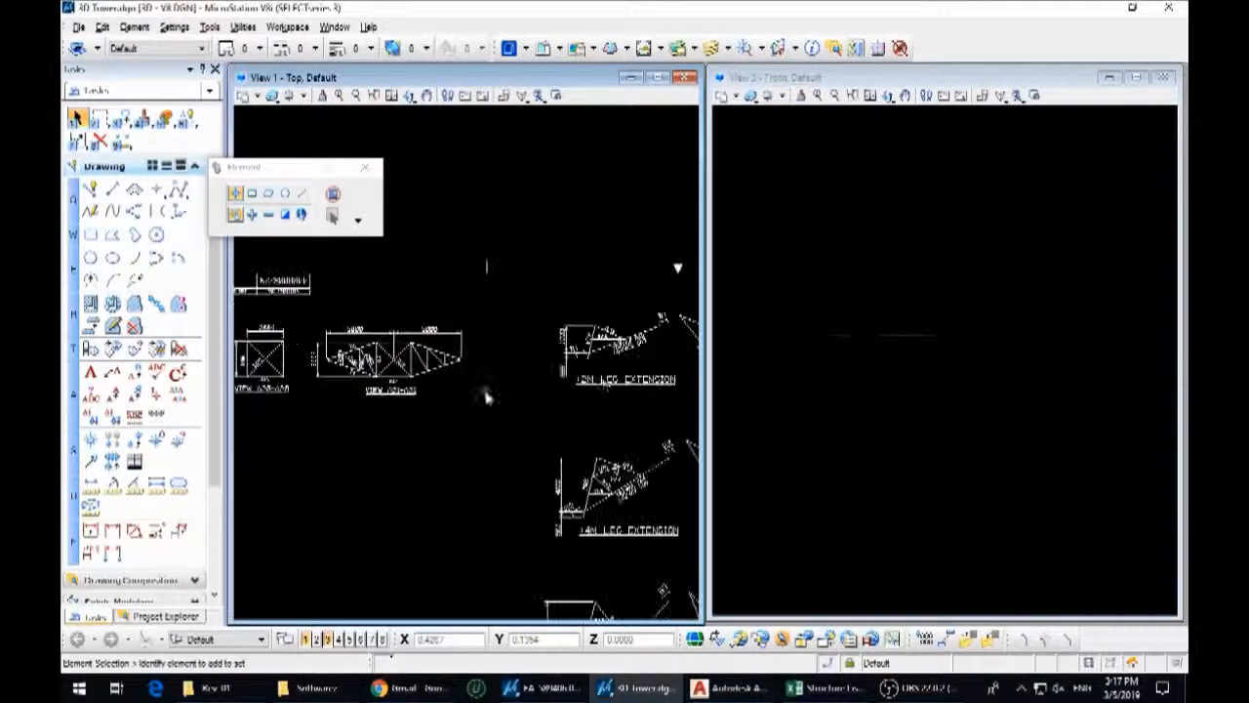
middle_drag(631, 377, 368, 384)
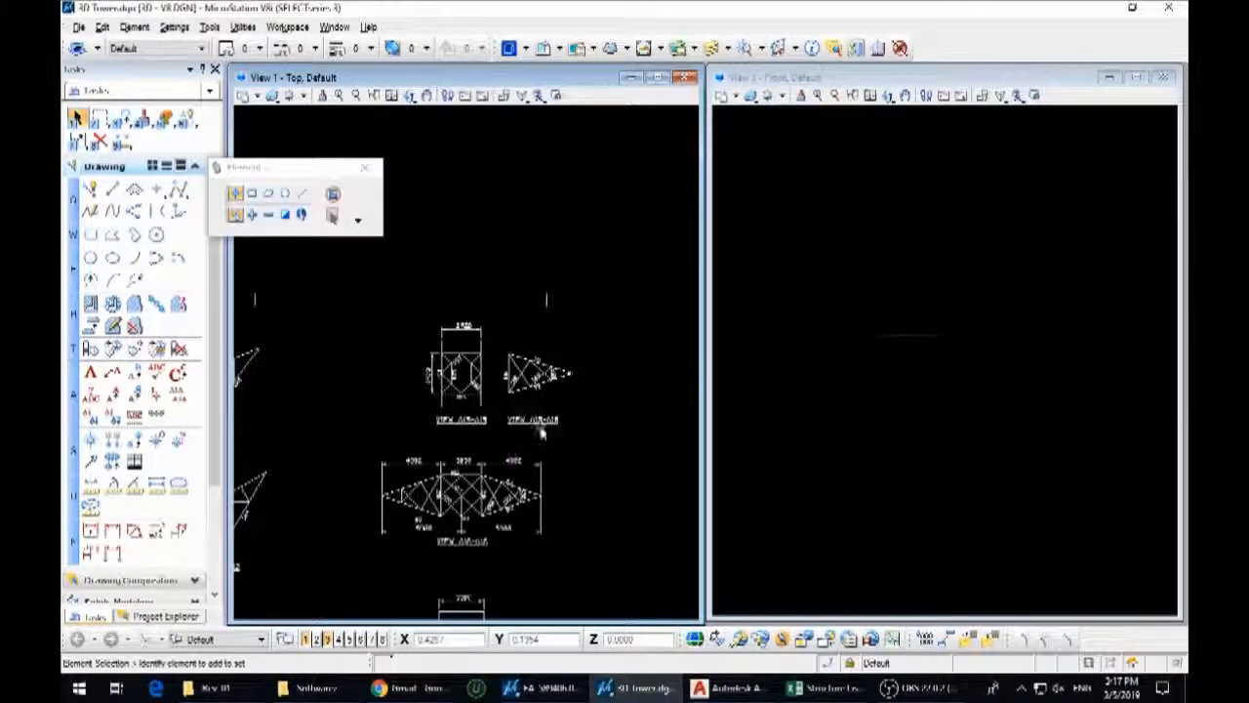
scroll(462, 549, up, 3)
scroll(470, 559, down, 3)
middle_drag(467, 575, 526, 420)
middle_drag(527, 563, 514, 466)
scroll(513, 467, up, 3)
scroll(542, 394, down, 3)
scroll(540, 551, up, 3)
scroll(594, 510, down, 5)
scroll(357, 311, up, 3)
scroll(425, 337, up, 2)
scroll(468, 329, down, 3)
scroll(480, 384, up, 3)
scroll(404, 293, down, 3)
scroll(506, 396, up, 2)
Move VIEW A20-A20 from the sheet to the right of the tower elevation's peak
drag(392, 283, 505, 396)
scroll(508, 400, down, 2)
key(3)
key(2)
click(491, 373)
scroll(502, 394, down, 4)
middle_drag(498, 390, 621, 374)
scroll(438, 395, up, 5)
click(636, 378)
right_click(635, 379)
scroll(562, 464, up, 3)
scroll(378, 410, down, 7)
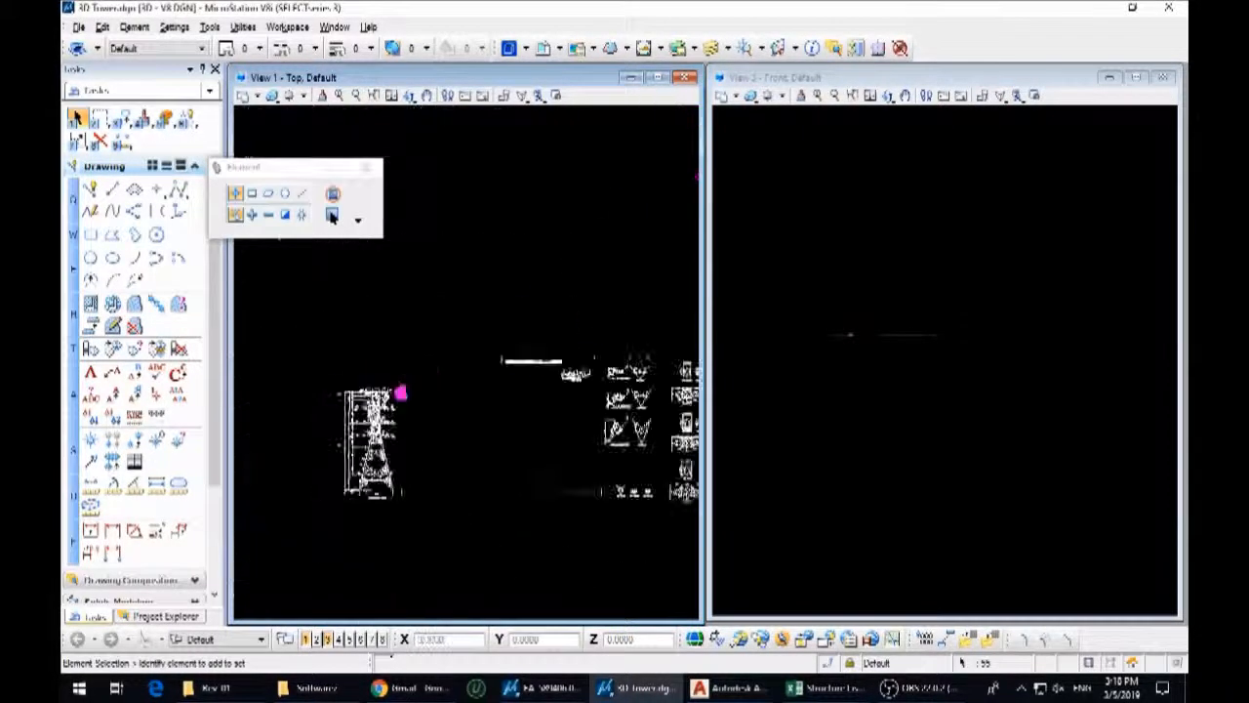
Delete the column of leg extension detail views from the sheet
scroll(589, 379, up, 6)
scroll(436, 434, down, 3)
mouse_move(585, 521)
middle_down()
mouse_move(501, 273)
mouse_move(513, 414)
middle_up()
drag(621, 564, 428, 217)
scroll(500, 272, down, 2)
key(Delete)
Move VIEW A16-A16 from the sheet to the right of the tower elevation, beside the upper cross-arm
scroll(639, 313, up, 7)
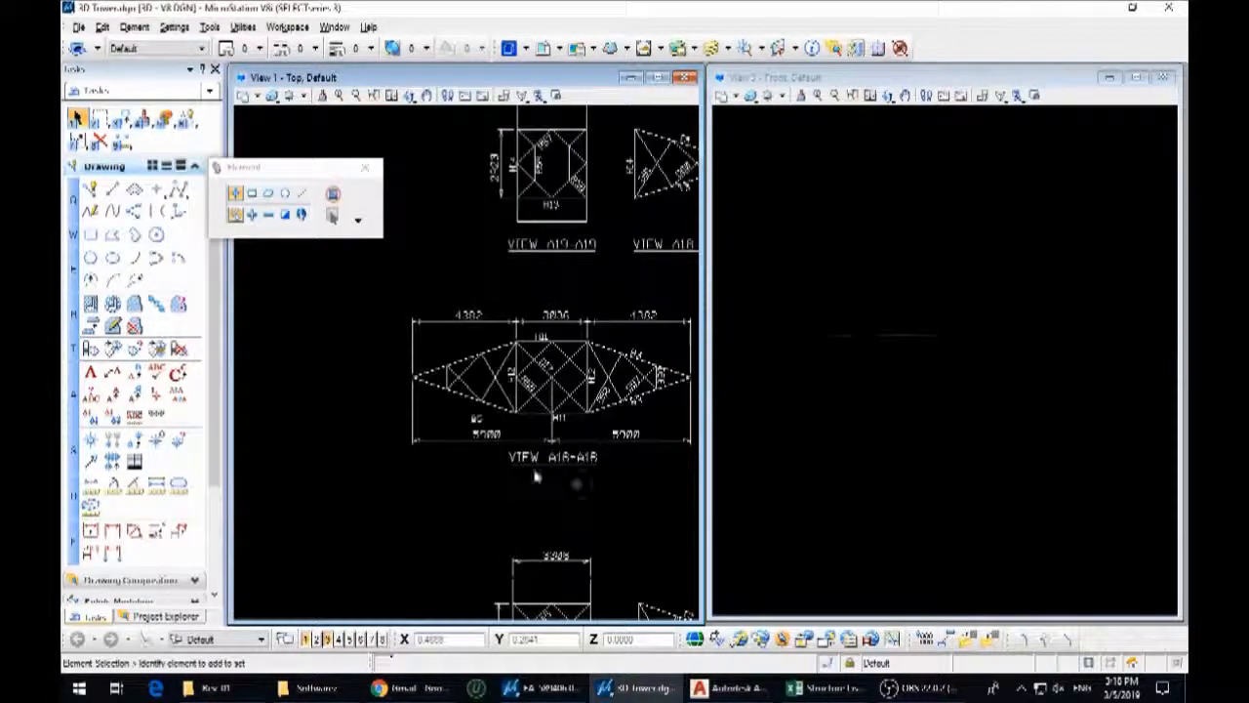
scroll(491, 455, down, 5)
drag(437, 393, 580, 464)
scroll(504, 401, up, 5)
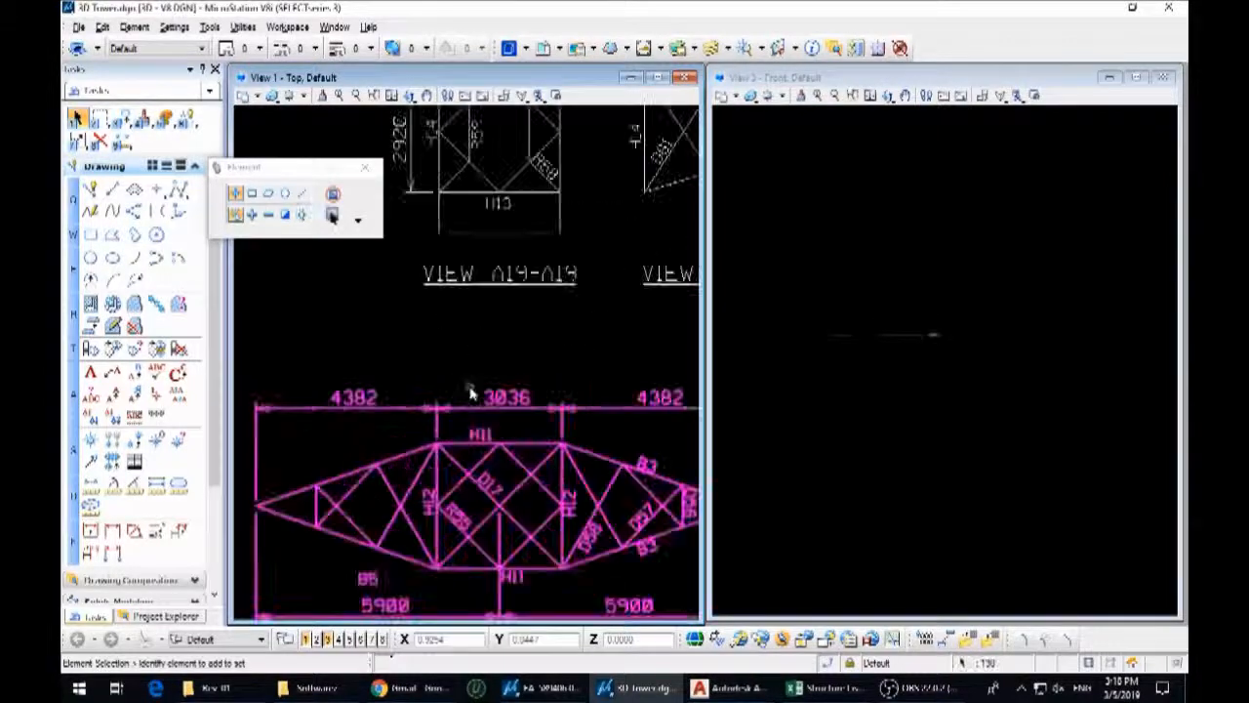
scroll(597, 378, down, 5)
key(3)
key(2)
click(564, 401)
scroll(644, 372, down, 5)
scroll(474, 388, up, 6)
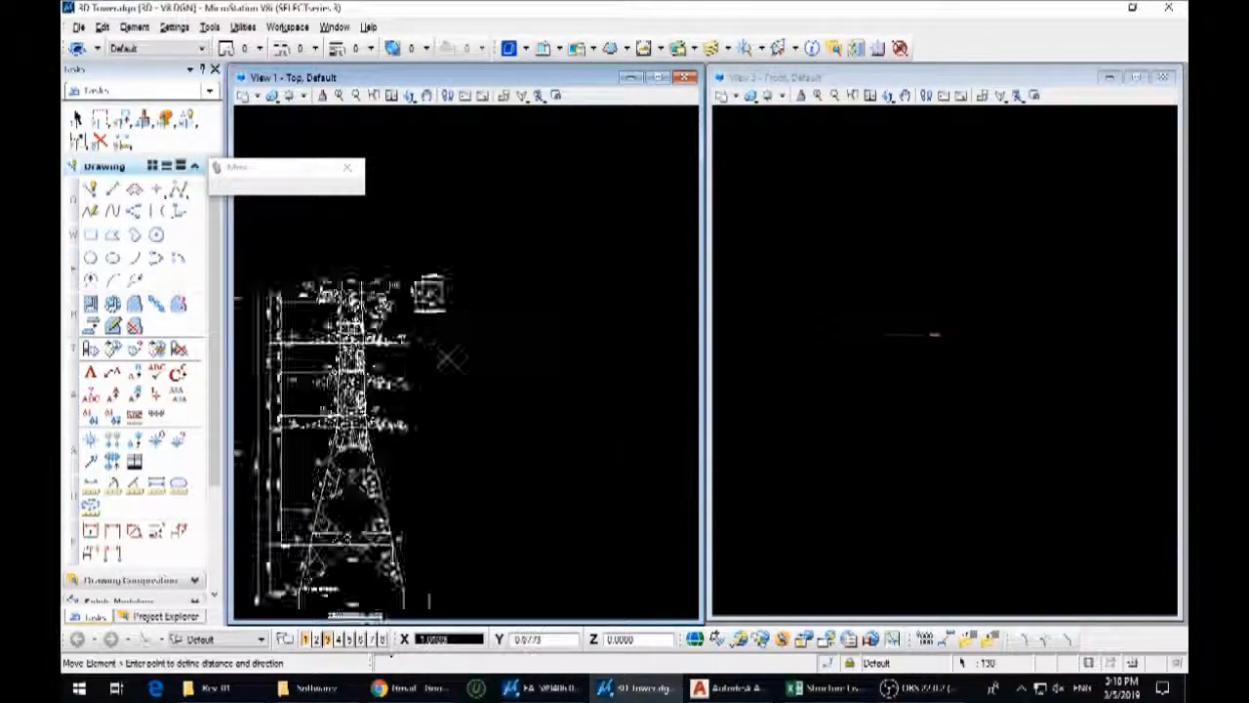
click(497, 338)
right_click(496, 338)
click(332, 215)
Move VIEW A11-A11 from the sheet to the right of the tower elevation, below VIEW A16-A16
scroll(410, 390, down, 1)
scroll(307, 395, up, 1)
scroll(308, 395, down, 6)
scroll(639, 430, up, 6)
scroll(562, 542, down, 3)
drag(621, 463, 387, 333)
scroll(532, 400, down, 3)
key(3)
key(2)
click(532, 401)
scroll(669, 407, down, 6)
scroll(403, 397, up, 6)
middle_drag(405, 400, 683, 478)
scroll(631, 415, up, 3)
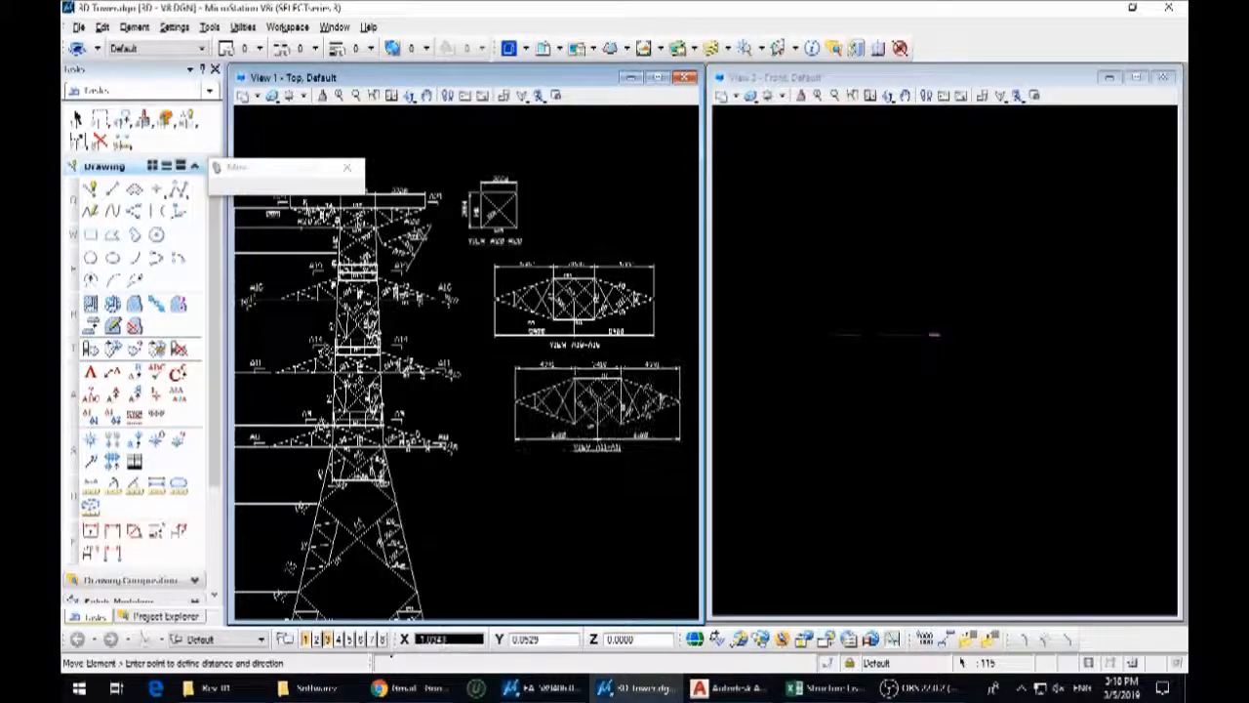
click(623, 407)
right_click(622, 407)
Move the remaining full-width cross-arm plan view from the sheet to the right of the tower elevation, below VIEW A11-A11
scroll(435, 454, up, 6)
scroll(543, 447, down, 6)
scroll(639, 493, down, 3)
scroll(615, 498, up, 4)
scroll(576, 509, down, 1)
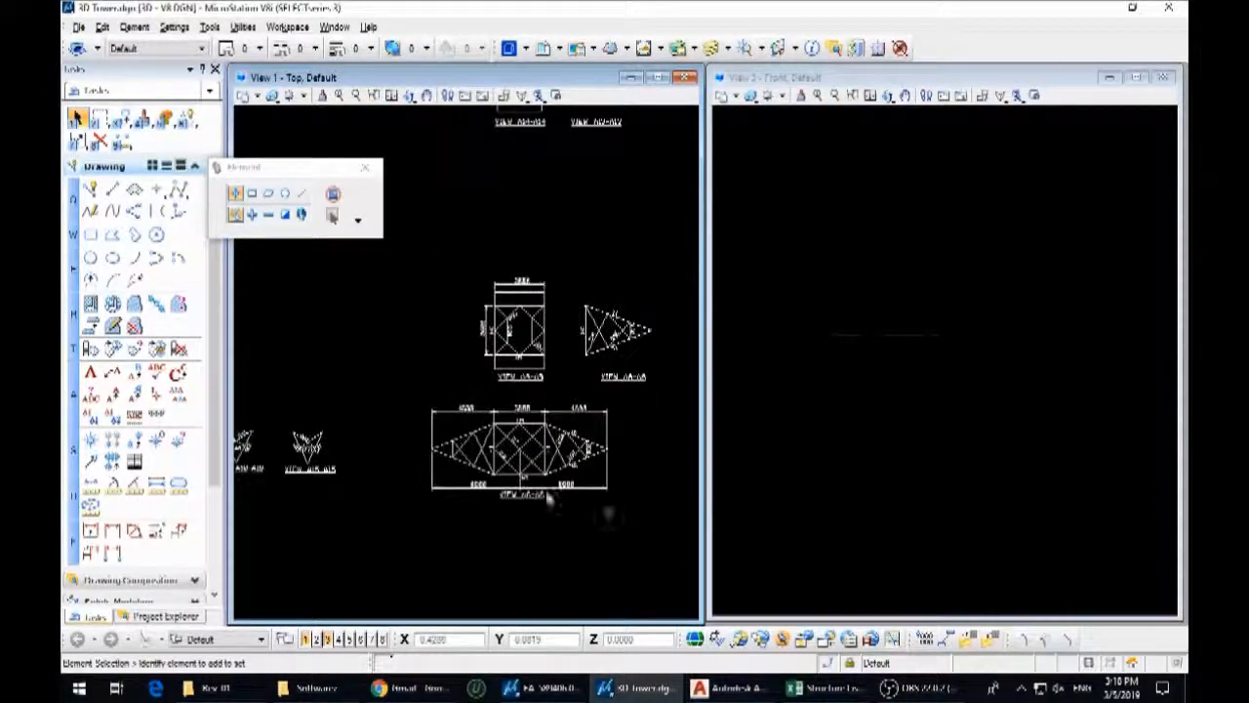
drag(657, 529, 386, 390)
scroll(627, 461, down, 3)
key(3)
key(2)
click(627, 463)
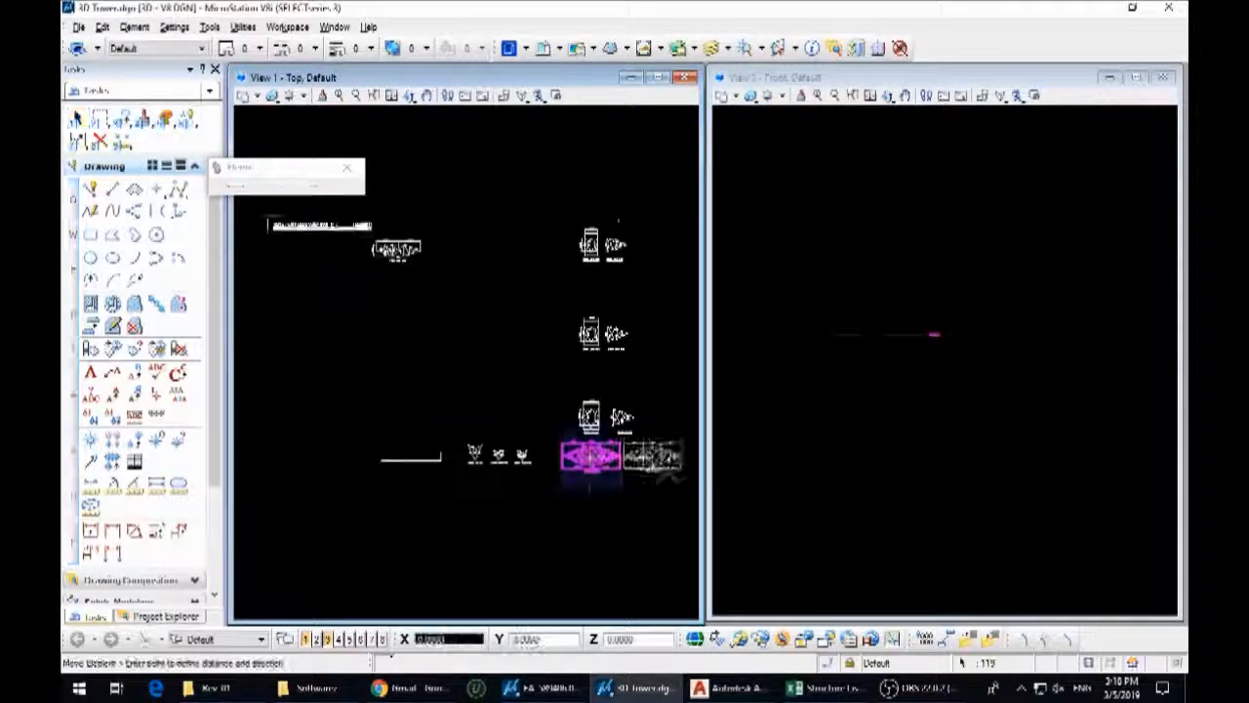
scroll(656, 464, down, 2)
scroll(387, 424, up, 3)
click(395, 398)
Undo the deletion of VIEW A20-A20 beside the tower elevation's peak
scroll(517, 403, down, 3)
middle_drag(552, 346, 438, 354)
scroll(501, 331, up, 4)
scroll(515, 348, up, 3)
scroll(619, 385, down, 3)
middle_drag(618, 385, 357, 446)
scroll(461, 400, up, 3)
middle_drag(461, 401, 658, 400)
scroll(386, 400, down, 2)
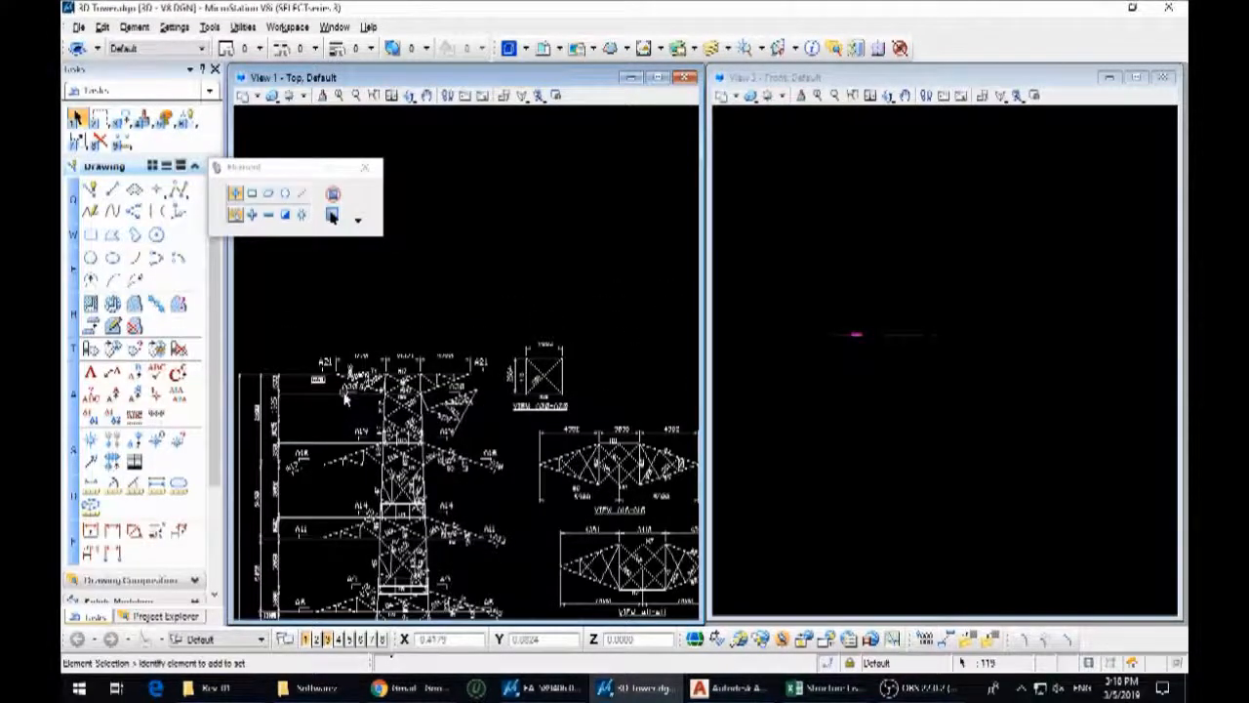
scroll(554, 405, up, 2)
scroll(484, 313, down, 3)
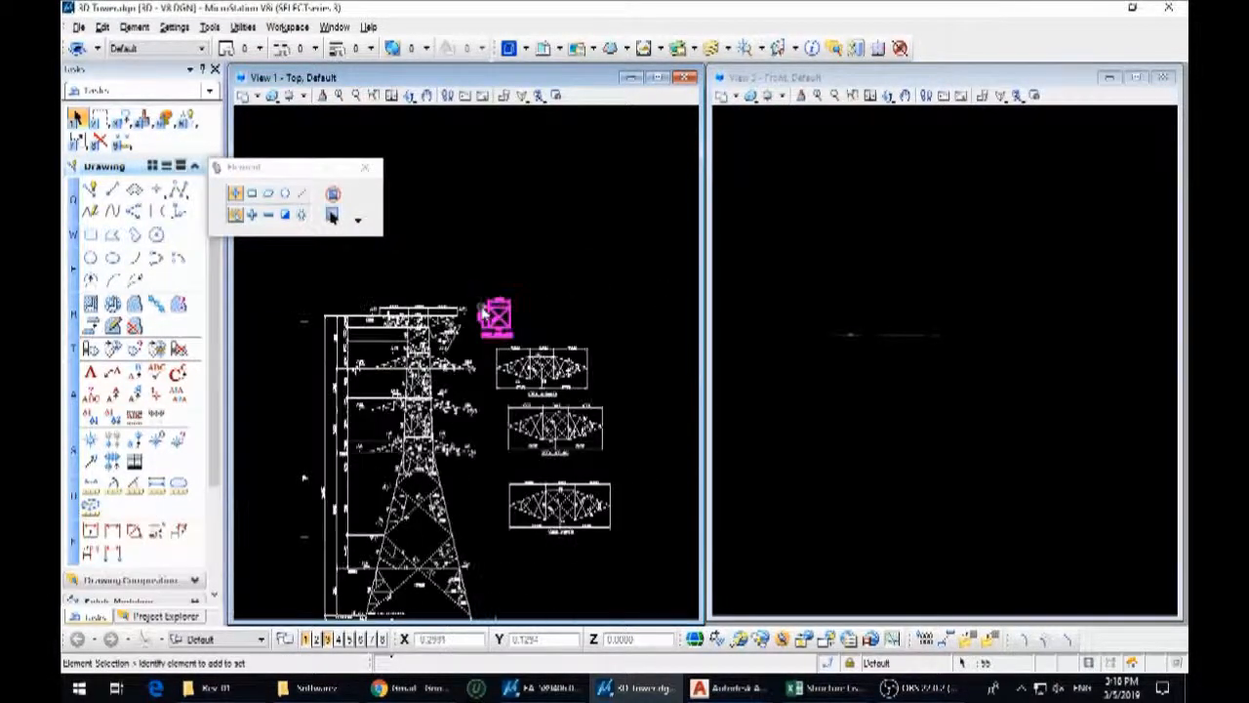
scroll(504, 314, up, 3)
key(ctrl+z)
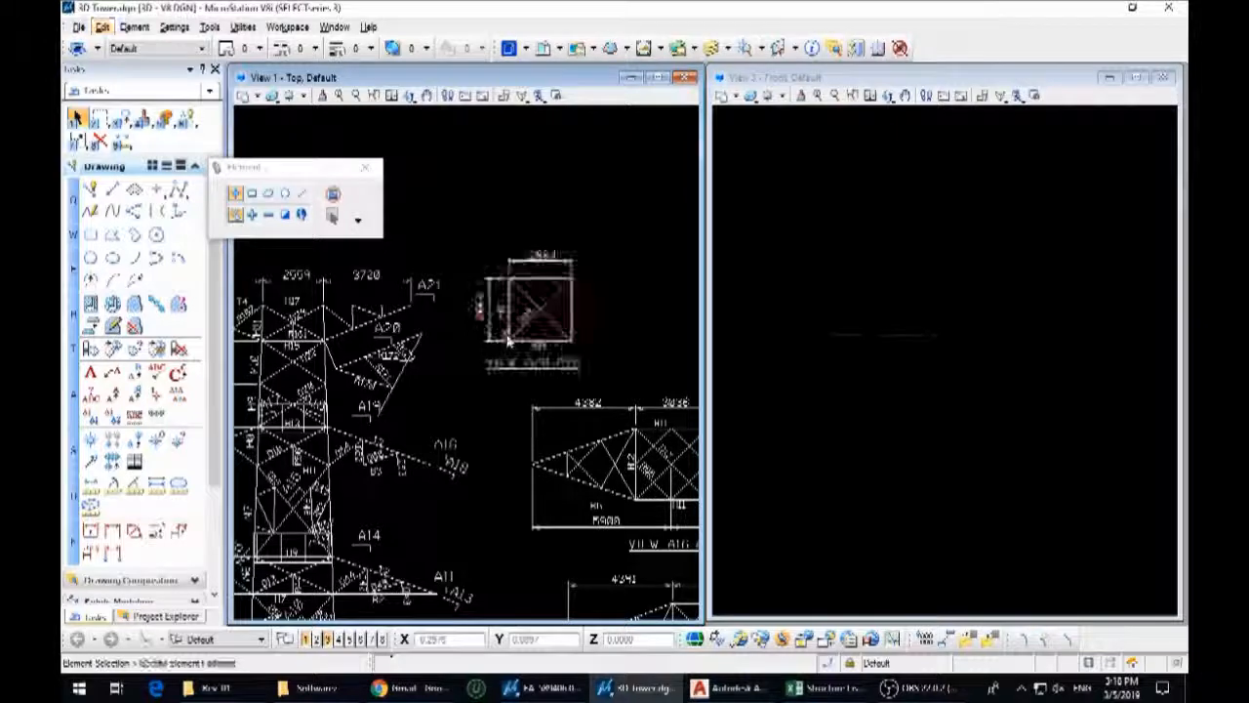
Move the wide section view near the foot of the sheet's elevation to a spot beside the tower elevation
scroll(483, 395, down, 3)
scroll(484, 394, down, 3)
scroll(668, 365, up, 3)
middle_drag(685, 373, 530, 392)
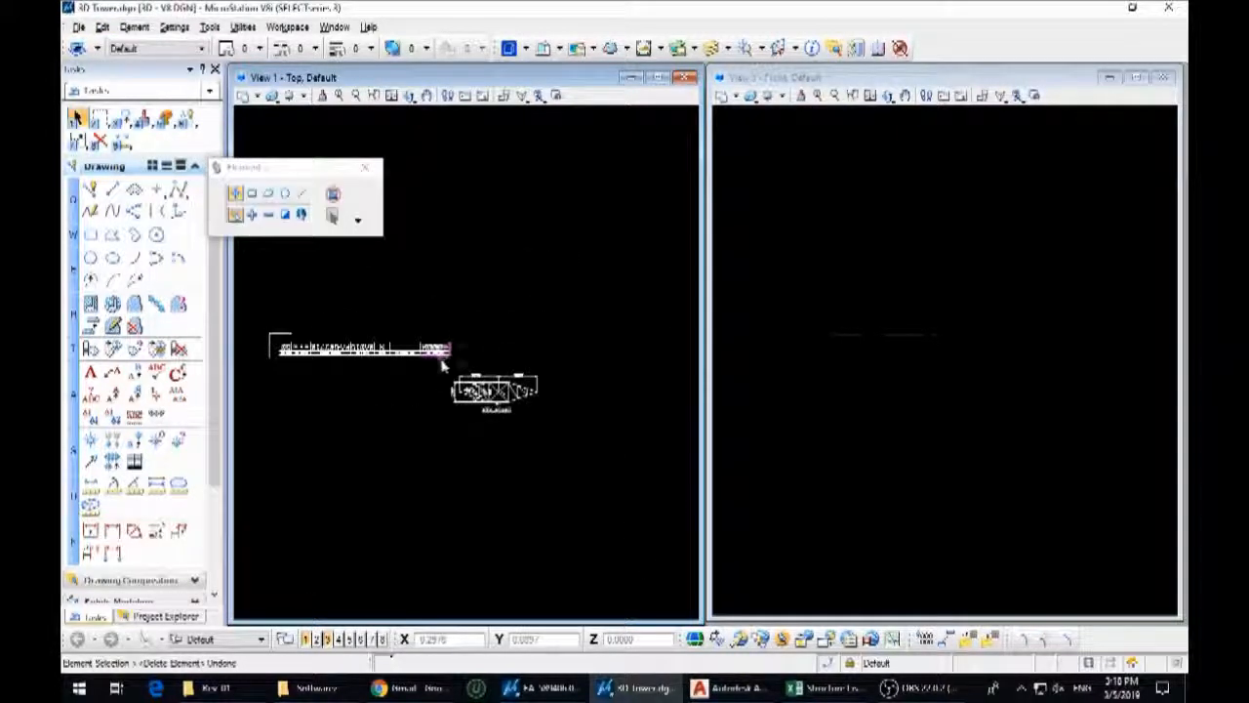
drag(551, 423, 579, 431)
scroll(580, 430, down, 2)
key(3)
key(2)
click(542, 412)
middle_drag(263, 415, 506, 436)
scroll(483, 436, up, 2)
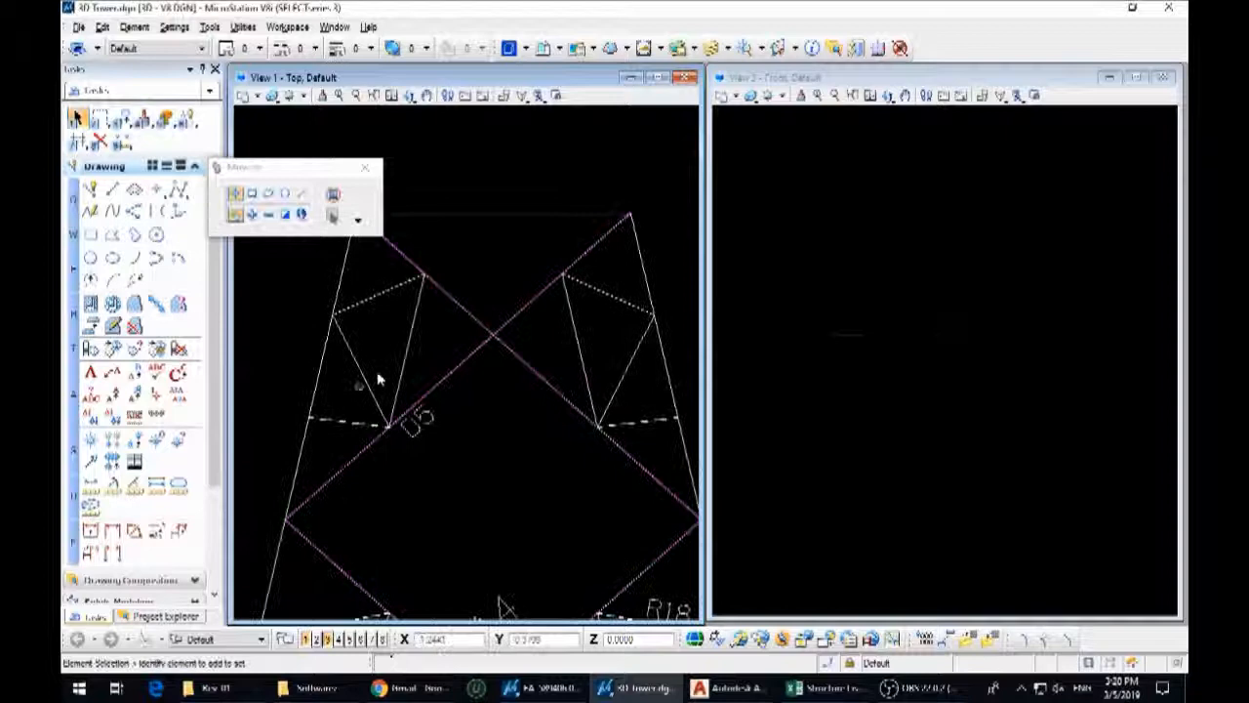
click(418, 422)
Delete the member labels and section marks, such as A4 and R20, from the tower body's bracing elevation
key(Delete)
middle_drag(459, 547, 454, 293)
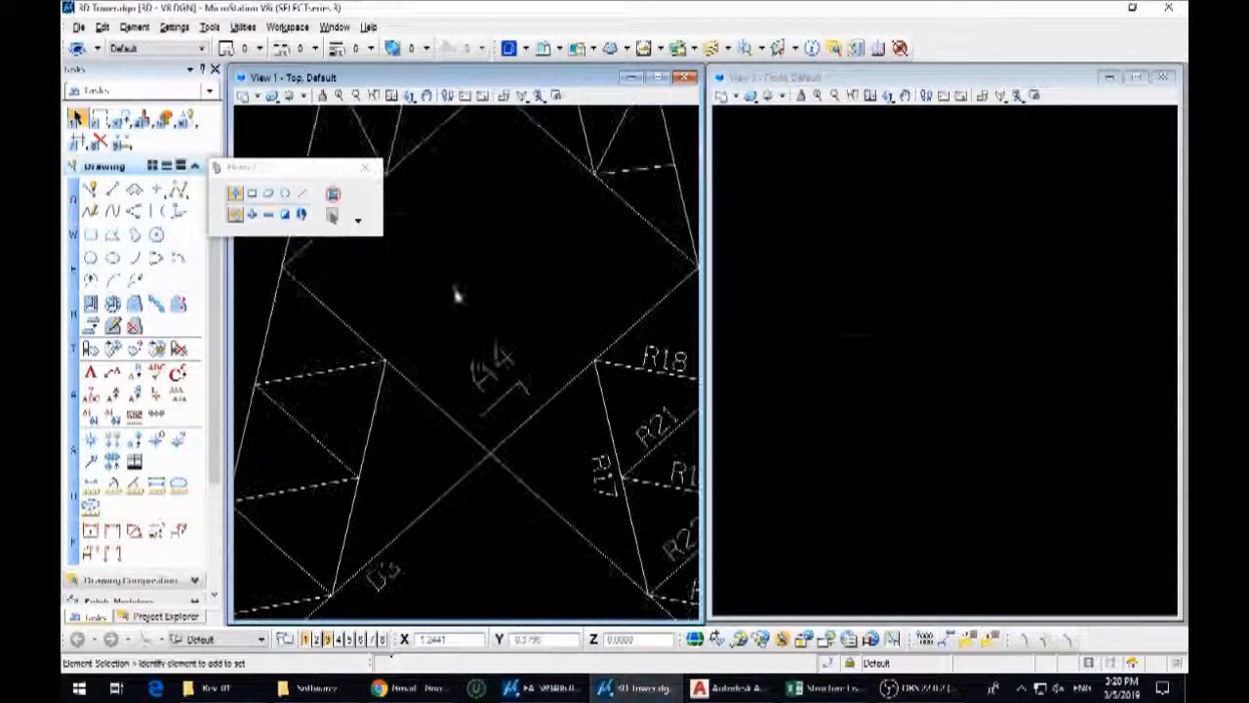
key(Delete)
middle_drag(586, 414, 378, 405)
drag(410, 289, 504, 495)
key(Delete)
drag(374, 422, 509, 564)
key(Delete)
middle_drag(502, 544, 490, 384)
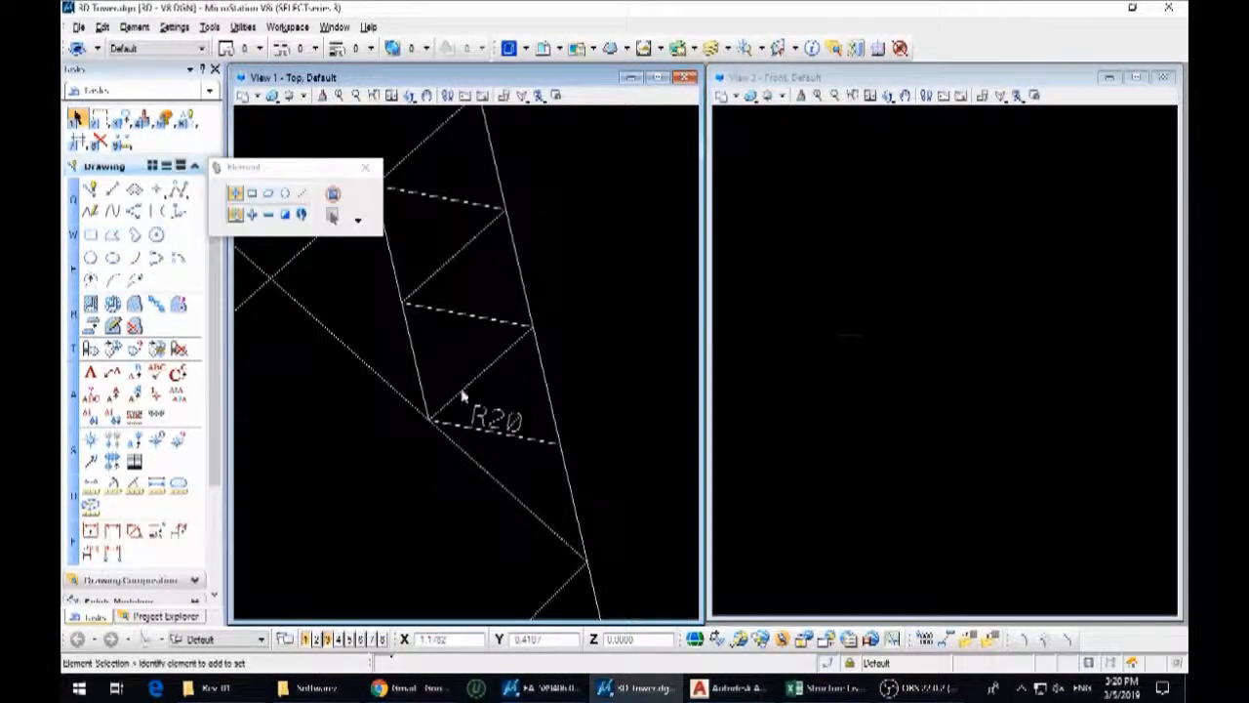
drag(449, 370, 527, 467)
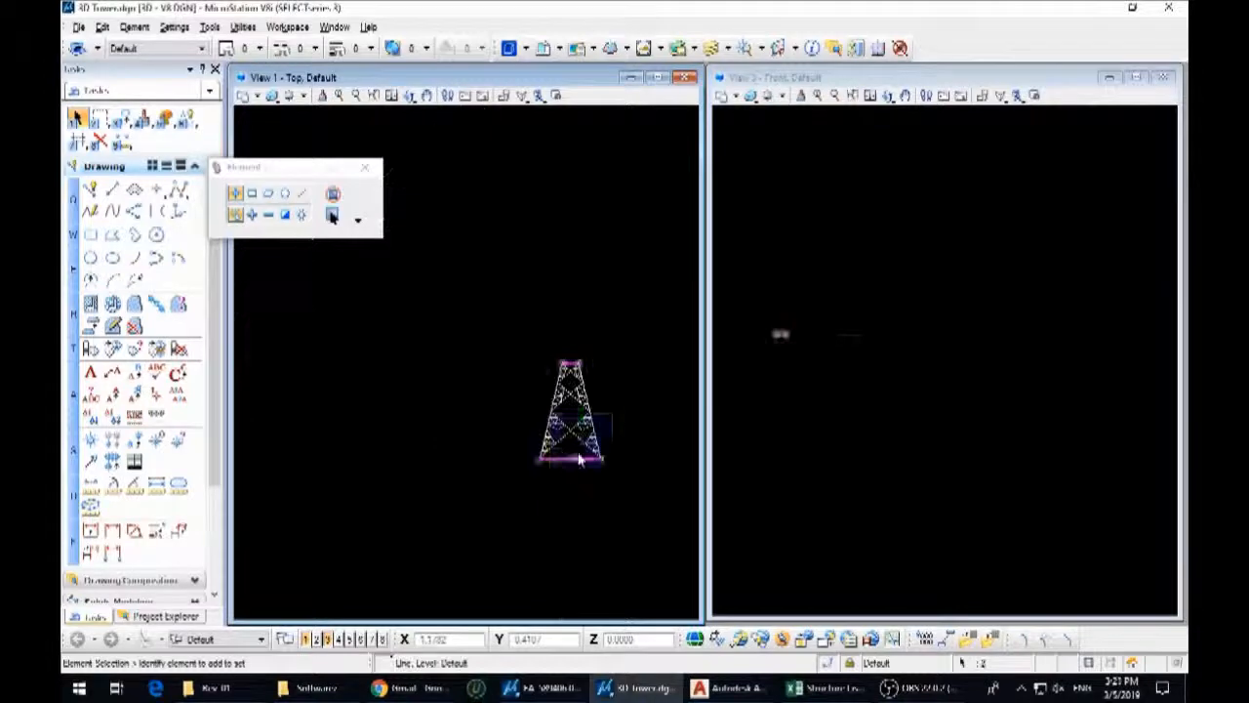
Move the tower body's top and base width lines to the empty area beside its elevation
key(3)
key(2)
click(581, 446)
click(370, 507)
right_click(374, 503)
Copy the pair of width lines sideways and rotate the copies a quarter turn so they stand vertical
key(3)
key(2)
click(375, 483)
click(435, 483)
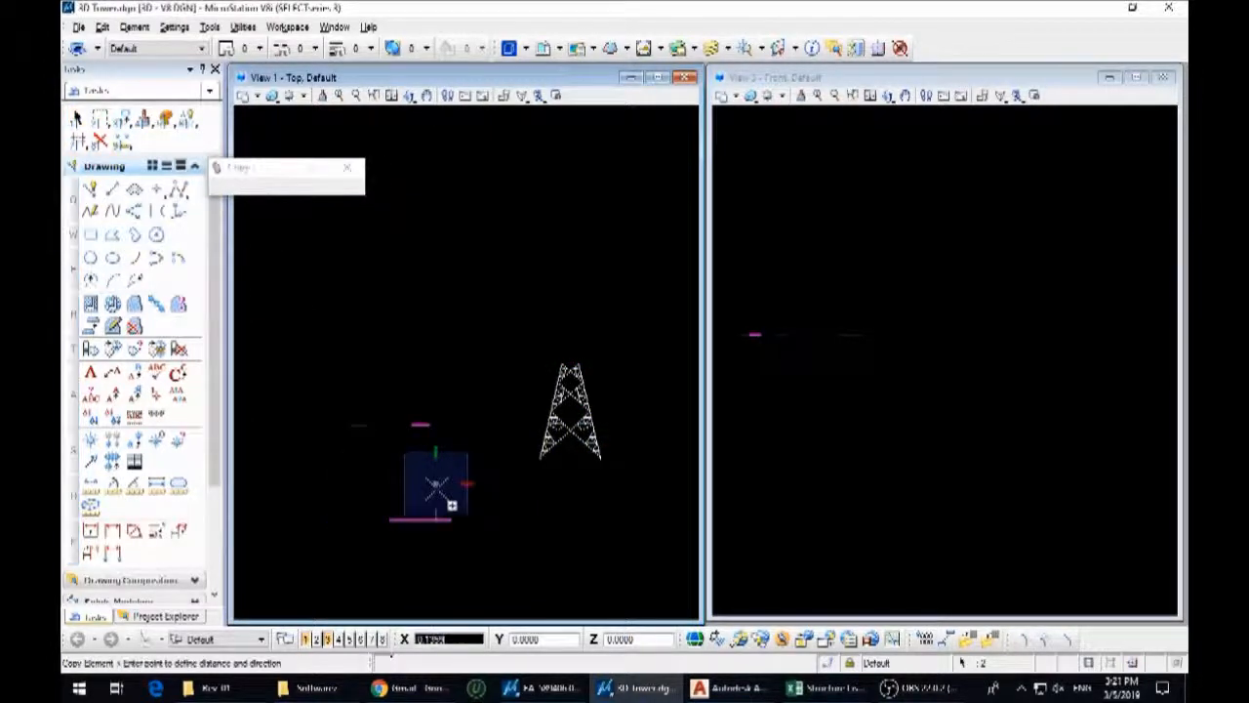
key(3)
key(4)
click(336, 188)
click(312, 222)
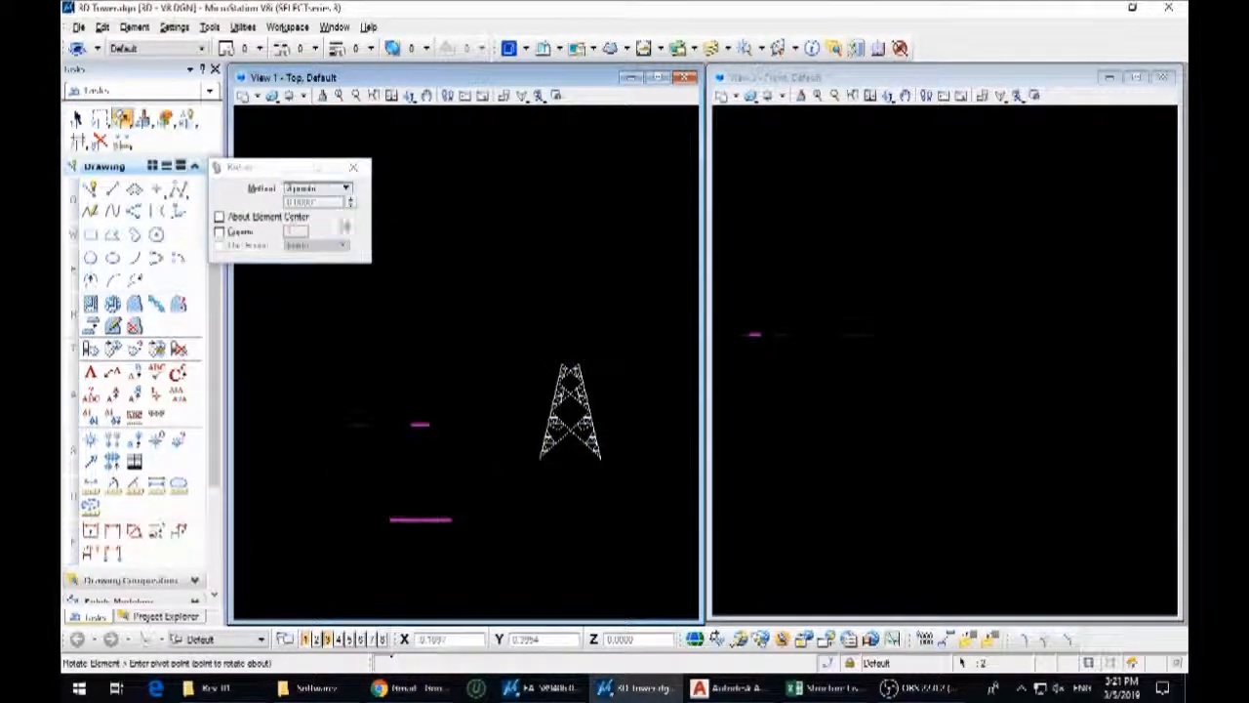
click(433, 477)
click(476, 382)
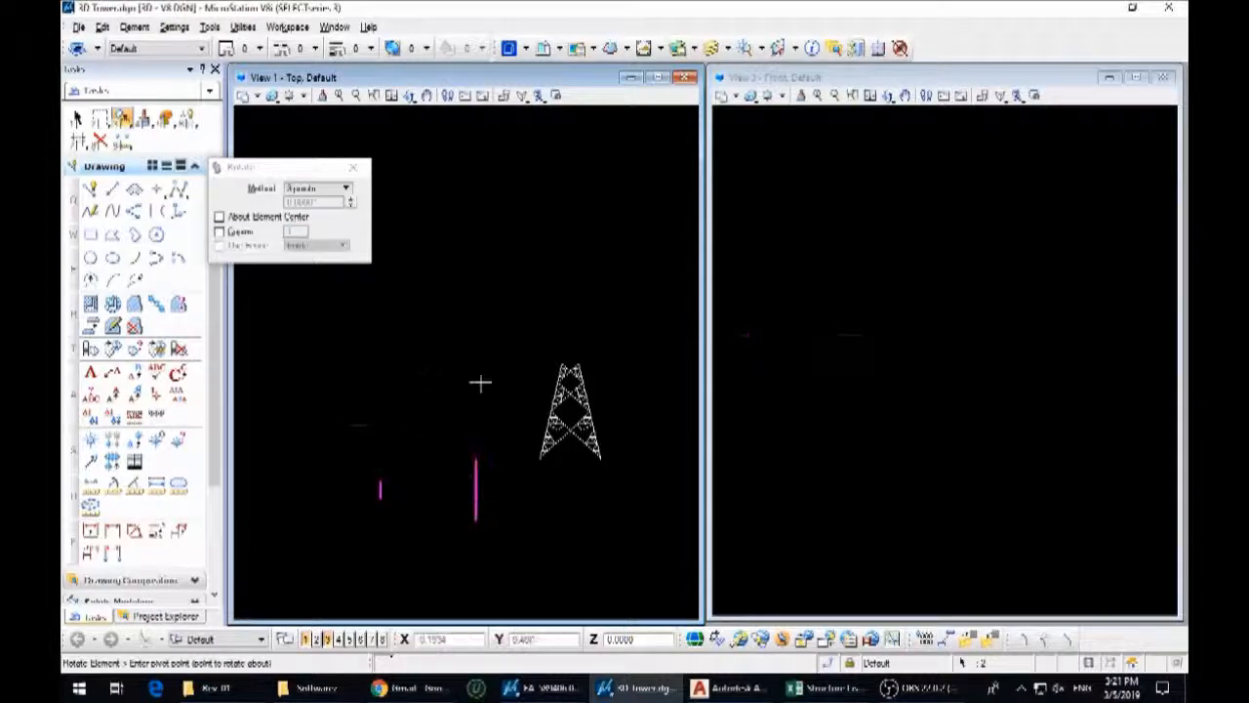
key(Escape)
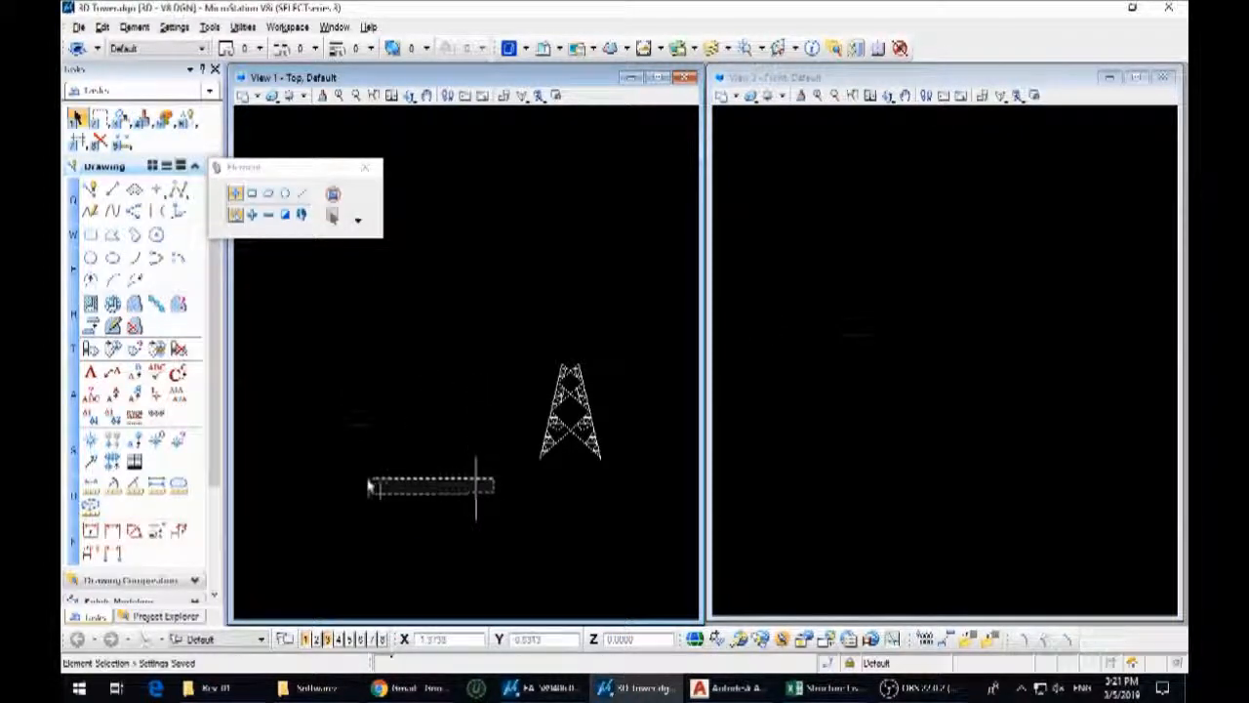
Move the vertical pair so the long vertical line's upper end meets the right end of the long horizontal line
drag(368, 481, 367, 480)
key(3)
key(2)
click(475, 459)
click(389, 521)
key(Escape)
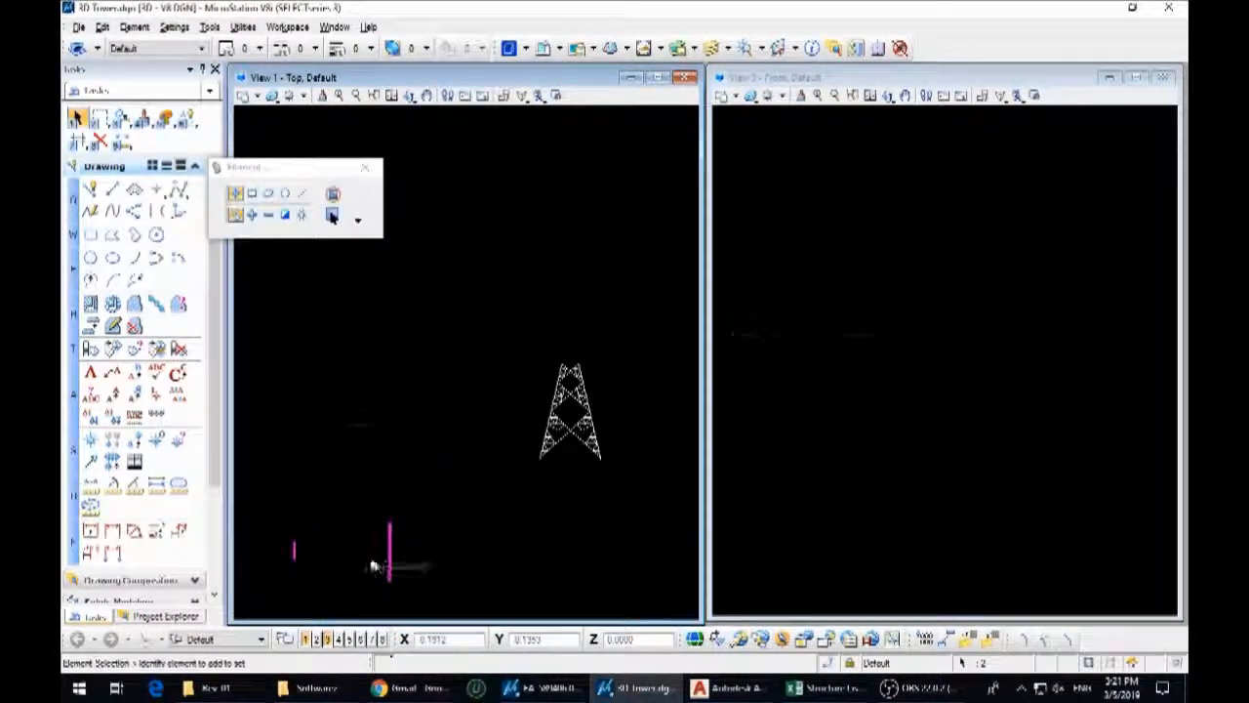
Move the short vertical line to the right end of the short horizontal line and copy it to the other end
click(295, 542)
scroll(365, 440, up, 3)
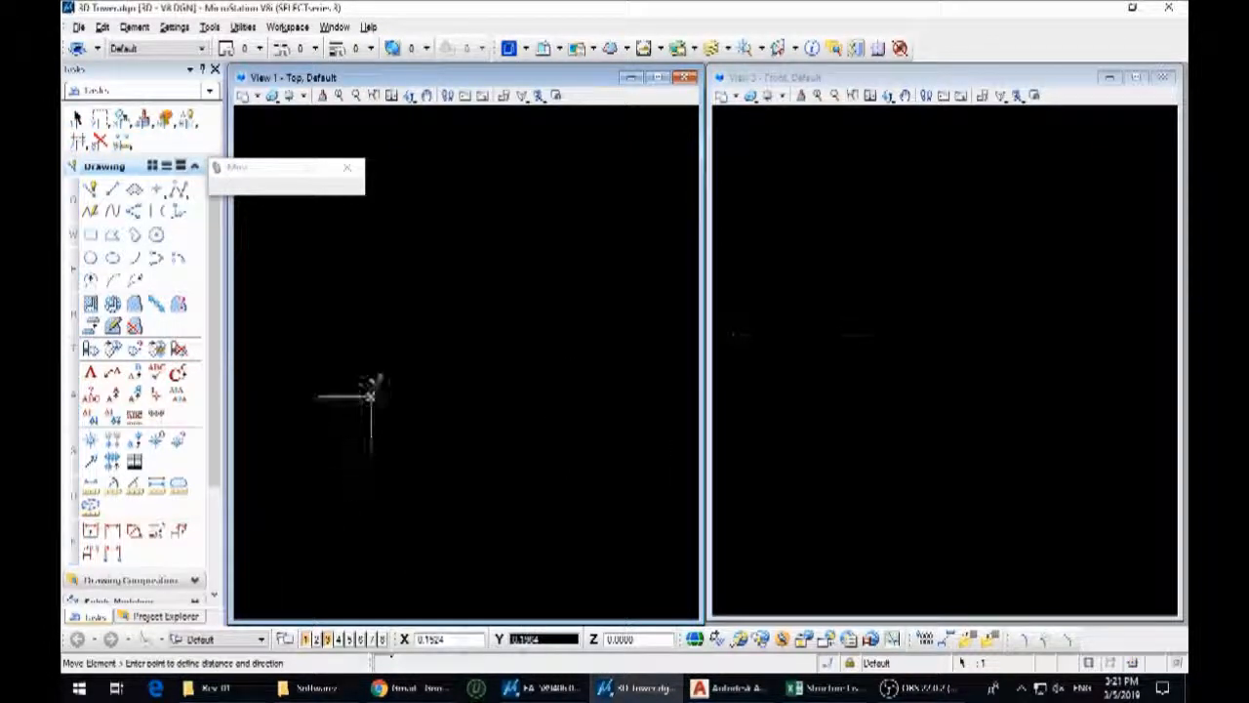
click(371, 396)
key(Escape)
key(3)
key(1)
click(371, 397)
click(319, 396)
key(Escape)
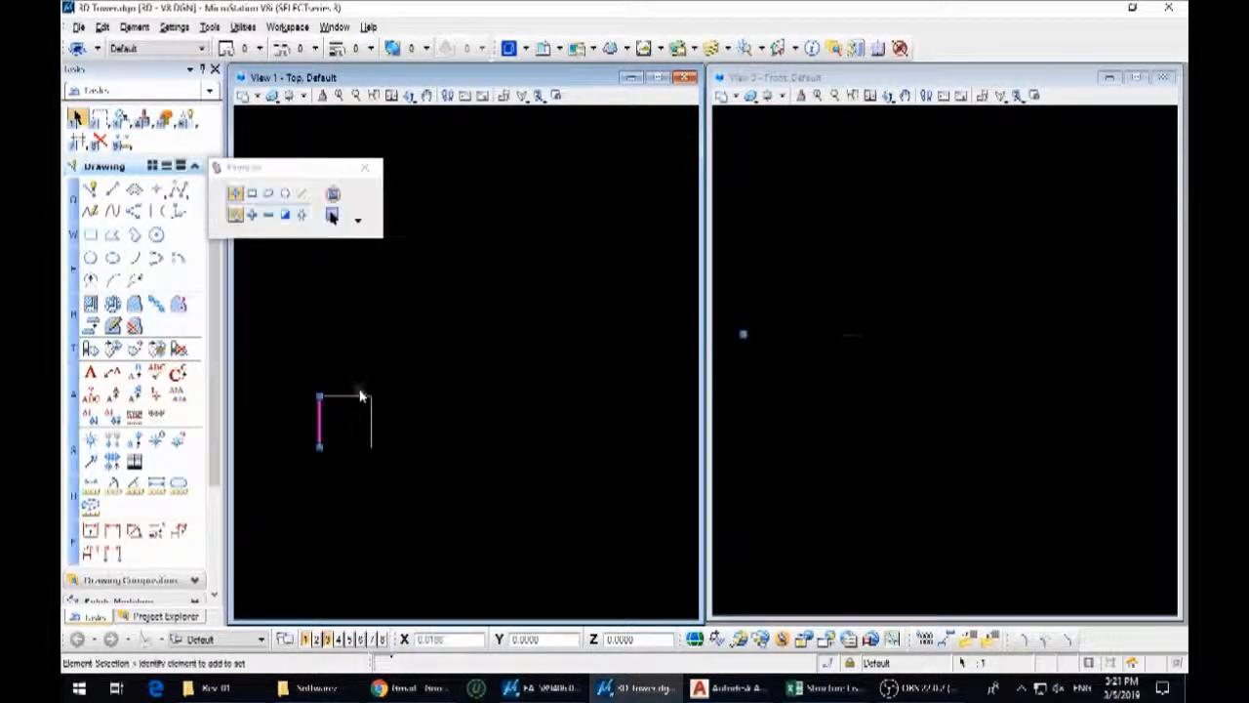
Copy the short horizontal line down to the lower ends of the short verticals to close the small square
click(373, 398)
key(3)
key(1)
click(370, 396)
click(371, 447)
key(Escape)
Close the large square by copying its horizontal line to the lower end and its vertical line to the opposite side
scroll(497, 393, down, 3)
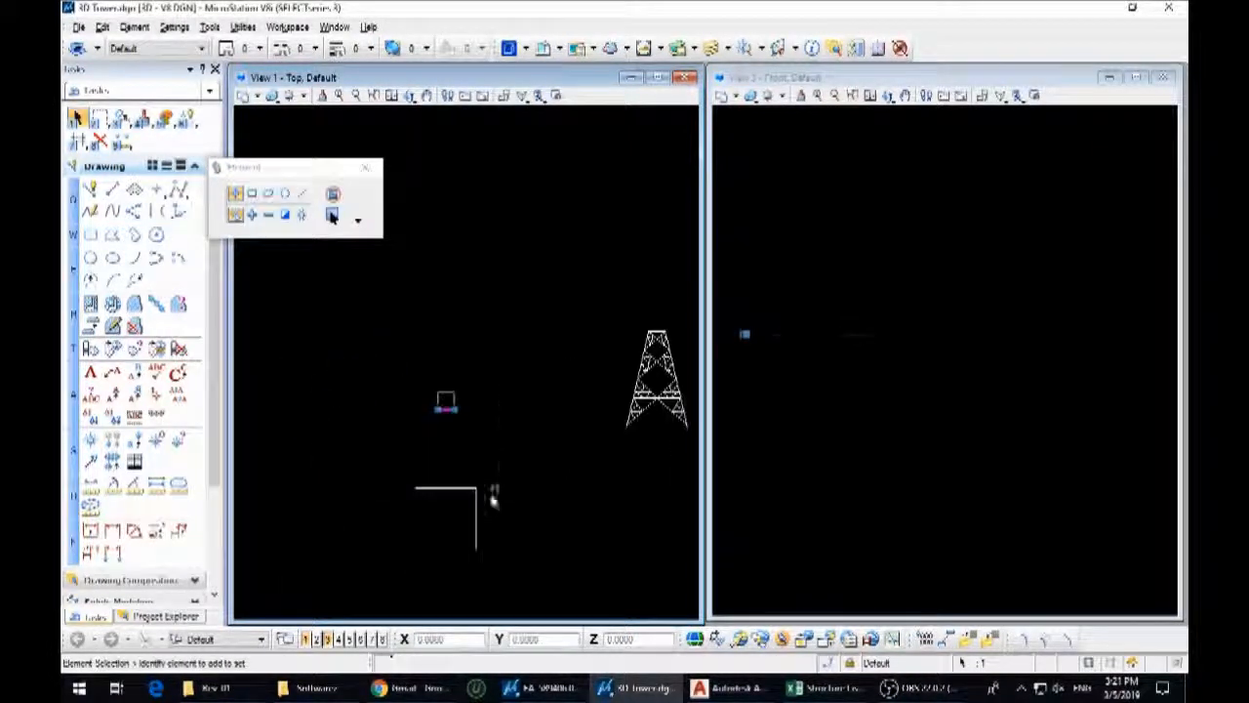
click(451, 491)
key(3)
key(1)
click(475, 487)
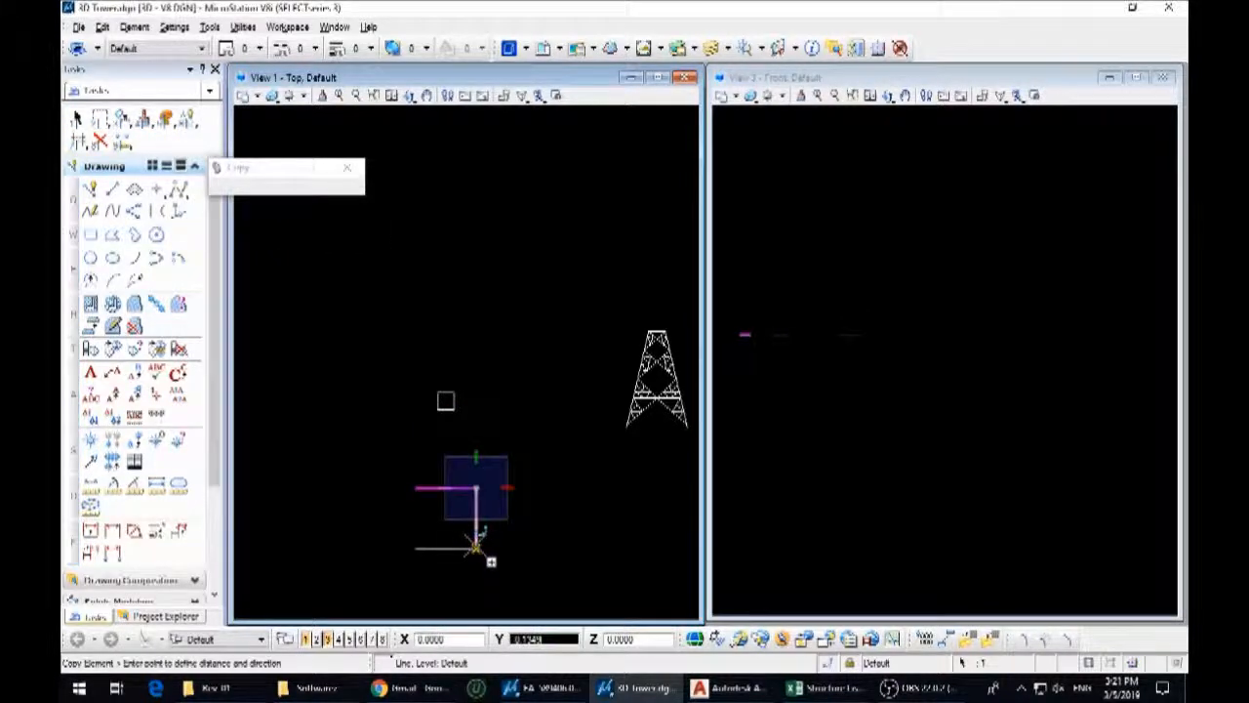
click(476, 544)
key(Escape)
click(416, 498)
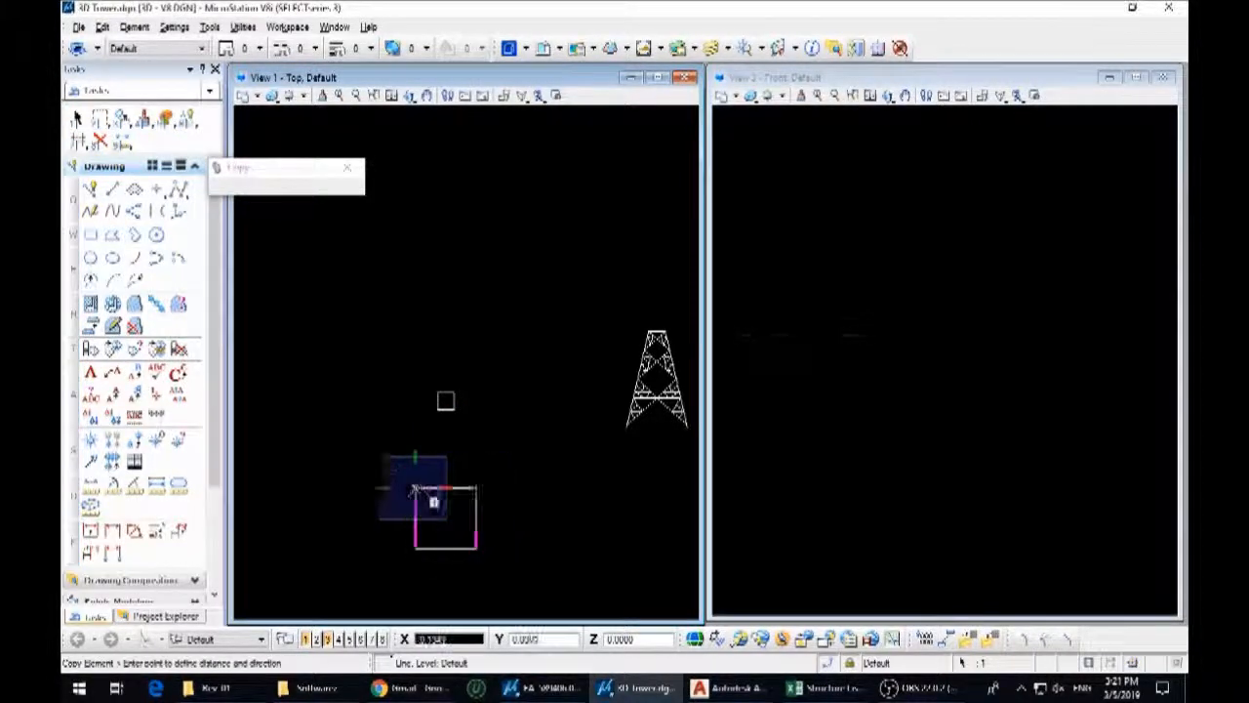
key(Escape)
Move the small square straight down into the large square, changing the snap mode to align their side midpoints
scroll(445, 398, up, 2)
key(3)
key(2)
click(461, 405)
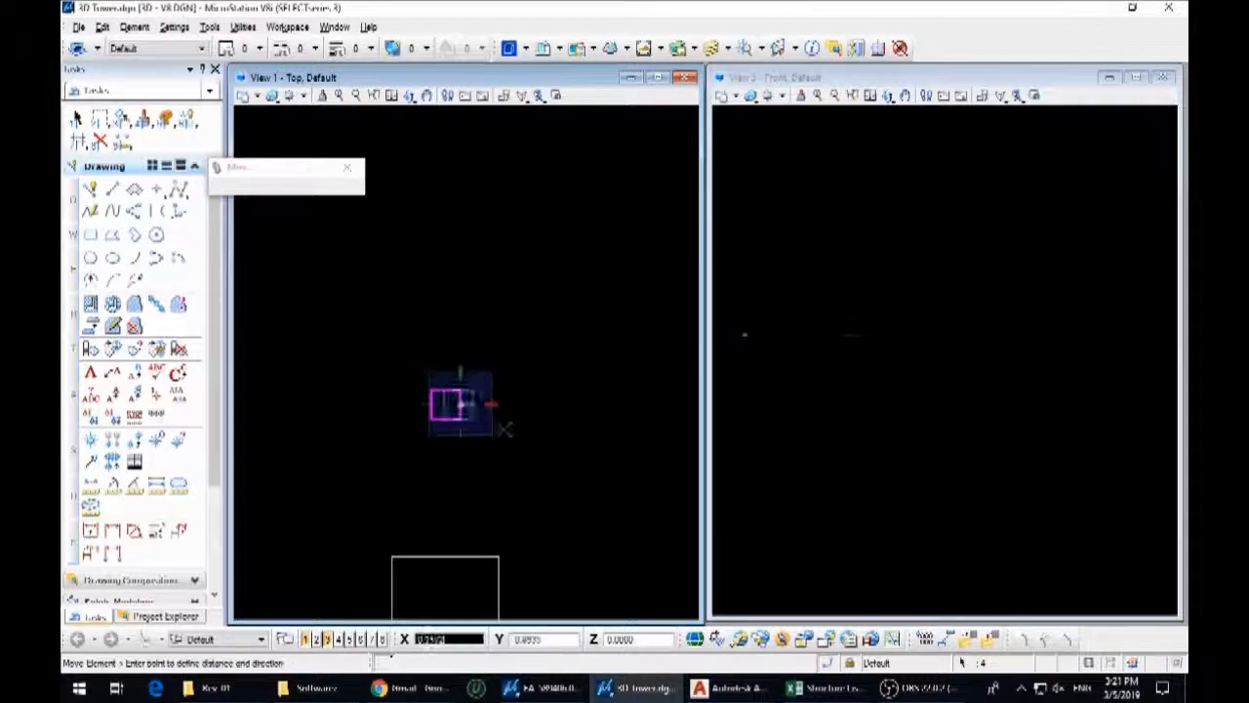
click(829, 664)
click(864, 636)
click(832, 665)
click(870, 626)
middle_drag(466, 569, 513, 427)
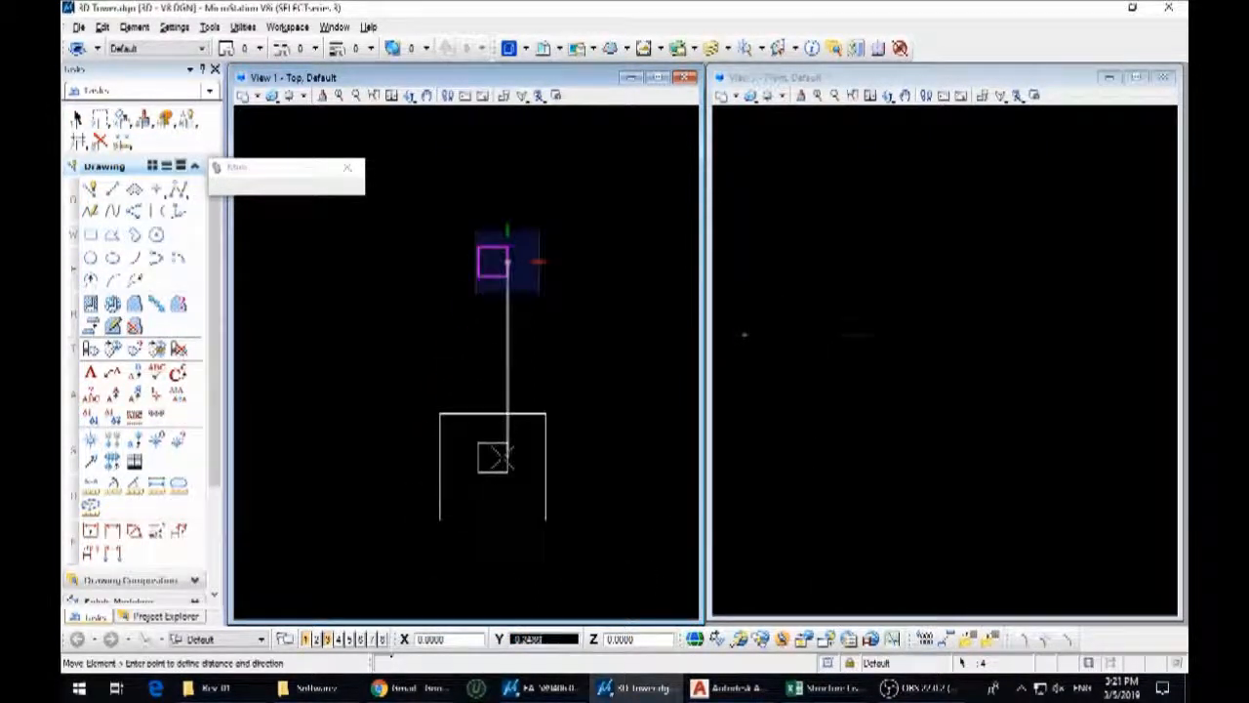
click(496, 444)
key(Escape)
Shift the small square horizontally from its upper side's midpoint to centre it within the large square
scroll(513, 460, up, 2)
key(3)
key(2)
click(482, 452)
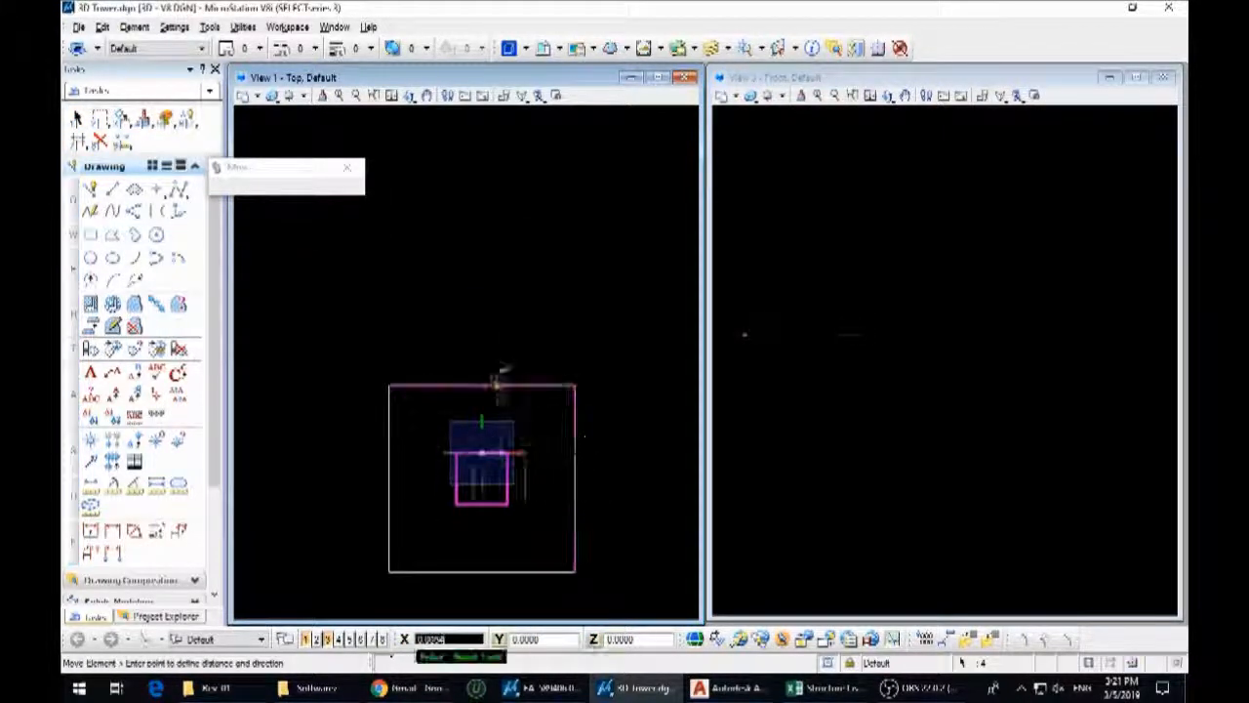
key(Escape)
Measure the tower body's vertical height with a linear dimension
scroll(522, 440, down, 2)
click(524, 442)
middle_drag(602, 368, 522, 456)
key(9)
key(1)
key(f)
key(2)
scroll(582, 354, up, 2)
click(544, 399)
scroll(554, 329, down, 2)
scroll(539, 447, up, 1)
scroll(535, 444, up, 2)
click(484, 468)
scroll(599, 503, down, 2)
scroll(472, 435, down, 3)
scroll(429, 441, down, 2)
middle_drag(429, 439, 537, 496)
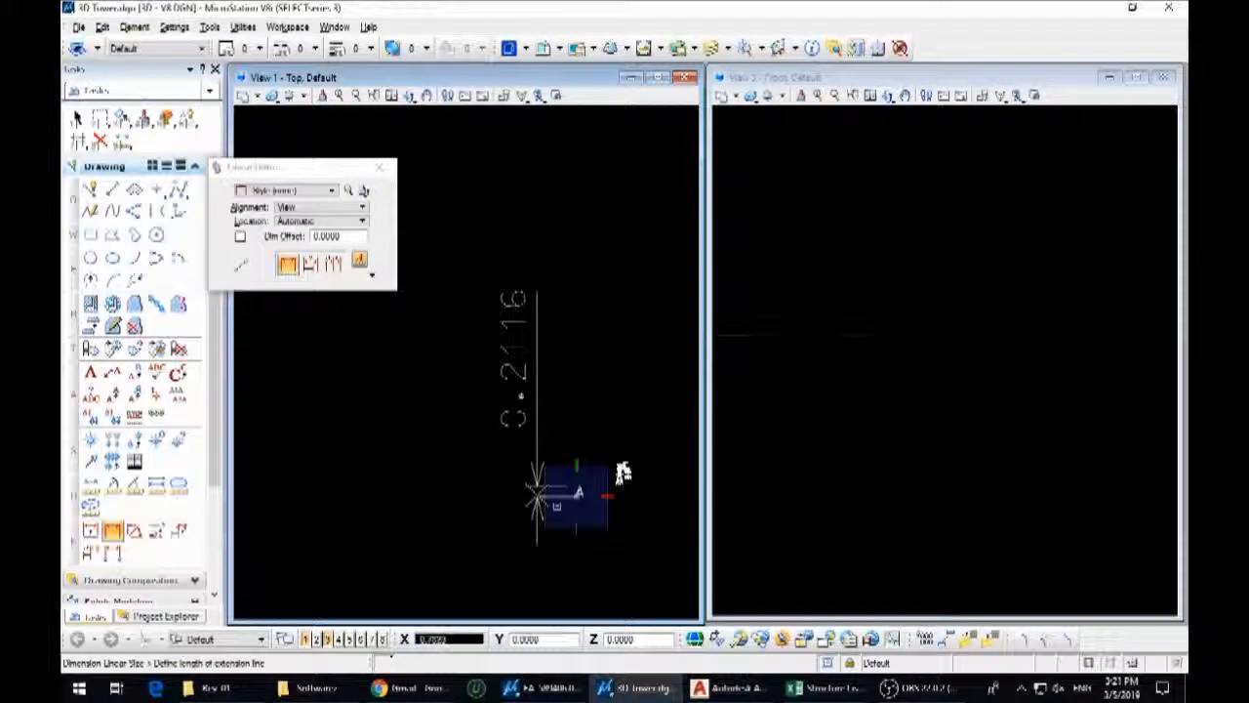
right_click(536, 495)
key(Escape)
Set View 3 to the Front orientation
click(792, 472)
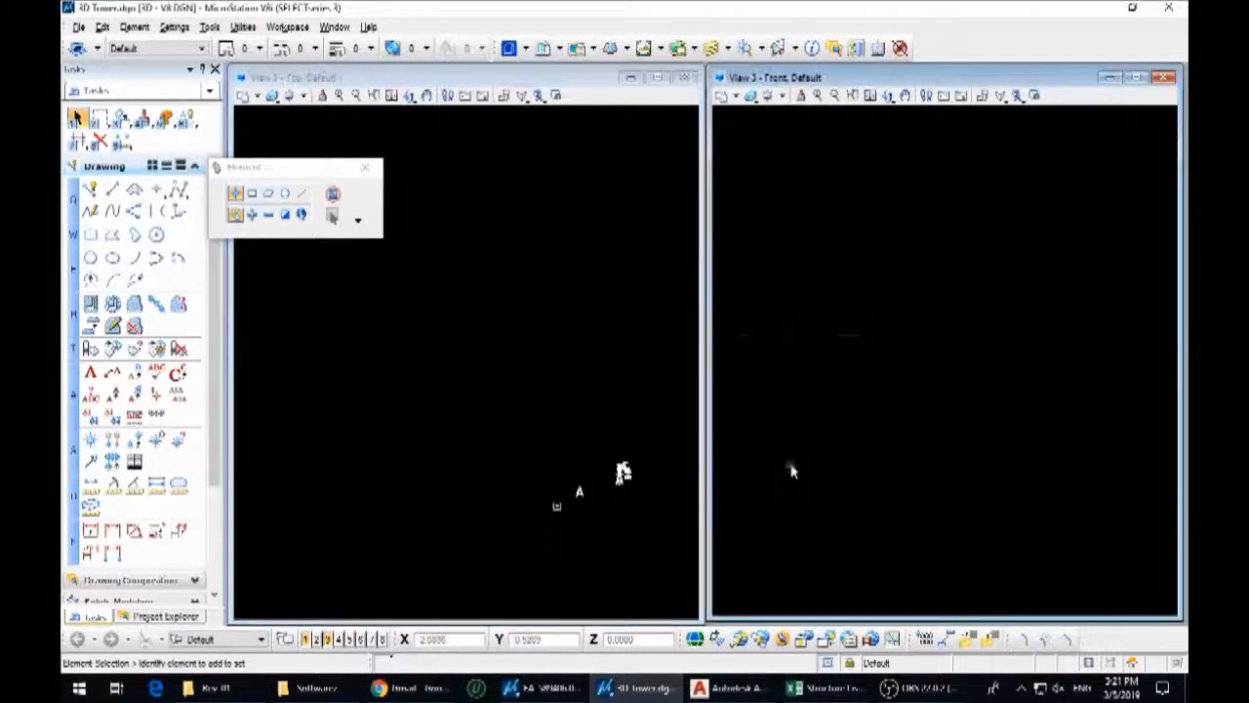
click(888, 102)
click(927, 145)
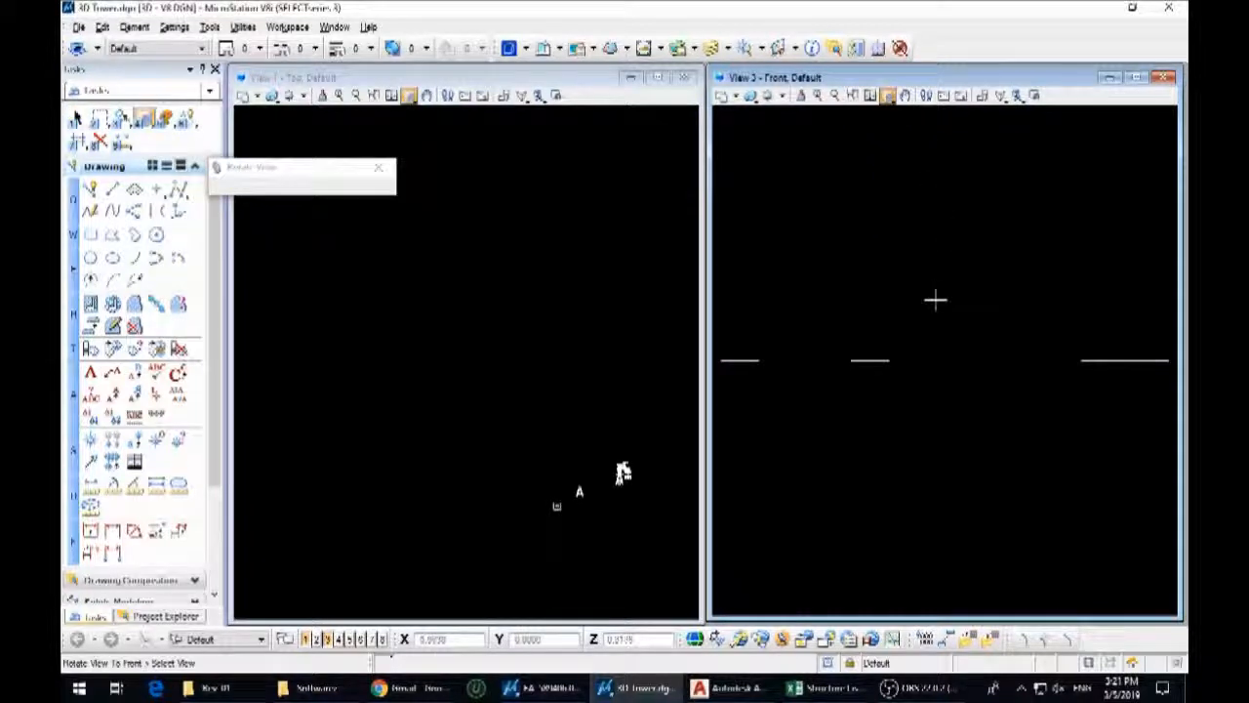
click(935, 301)
Move the small square straight up by 0.2116 in the front view, above the large base square
drag(527, 435, 570, 469)
scroll(569, 469, up, 2)
key(3)
key(2)
click(534, 411)
key(Return)
key(Return)
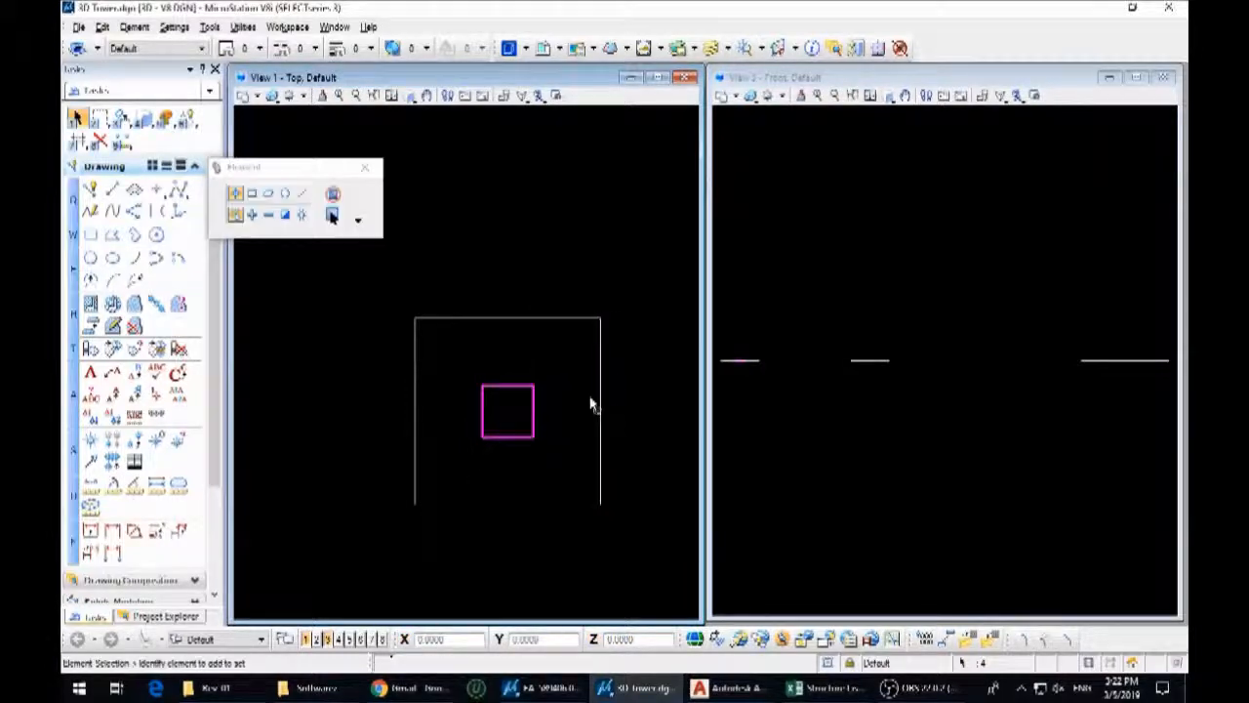
scroll(531, 366, down, 5)
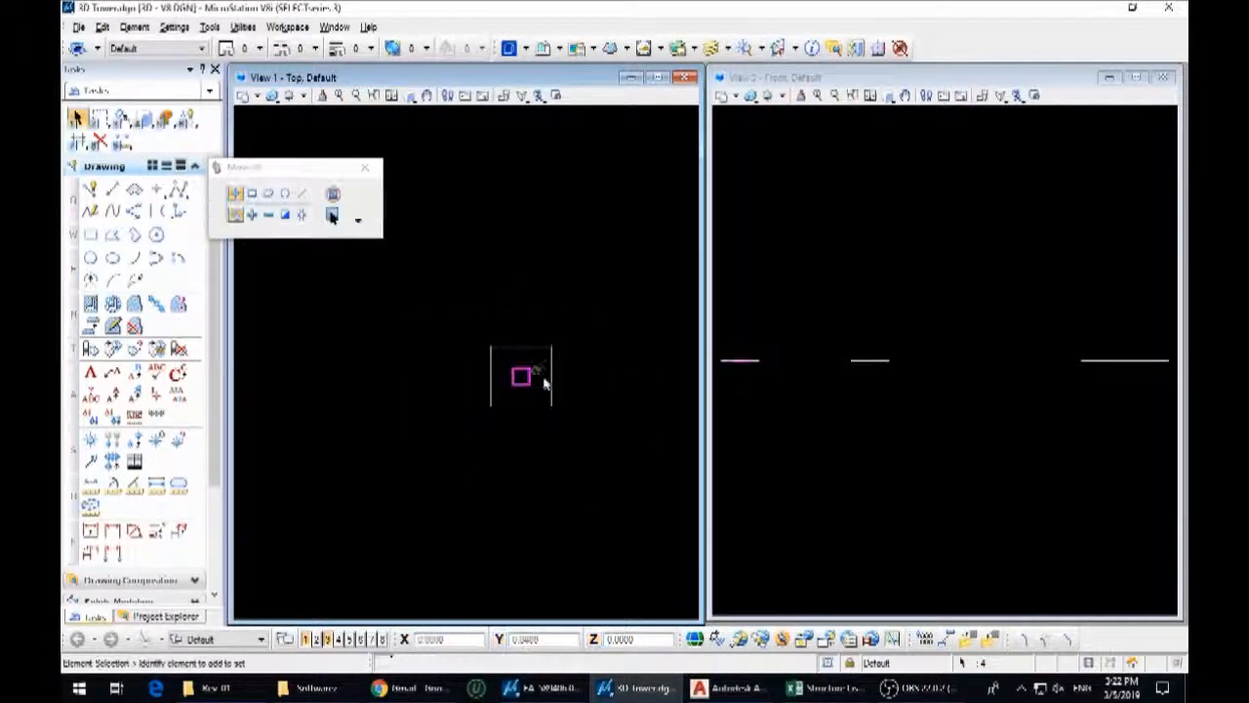
middle_drag(803, 399, 881, 499)
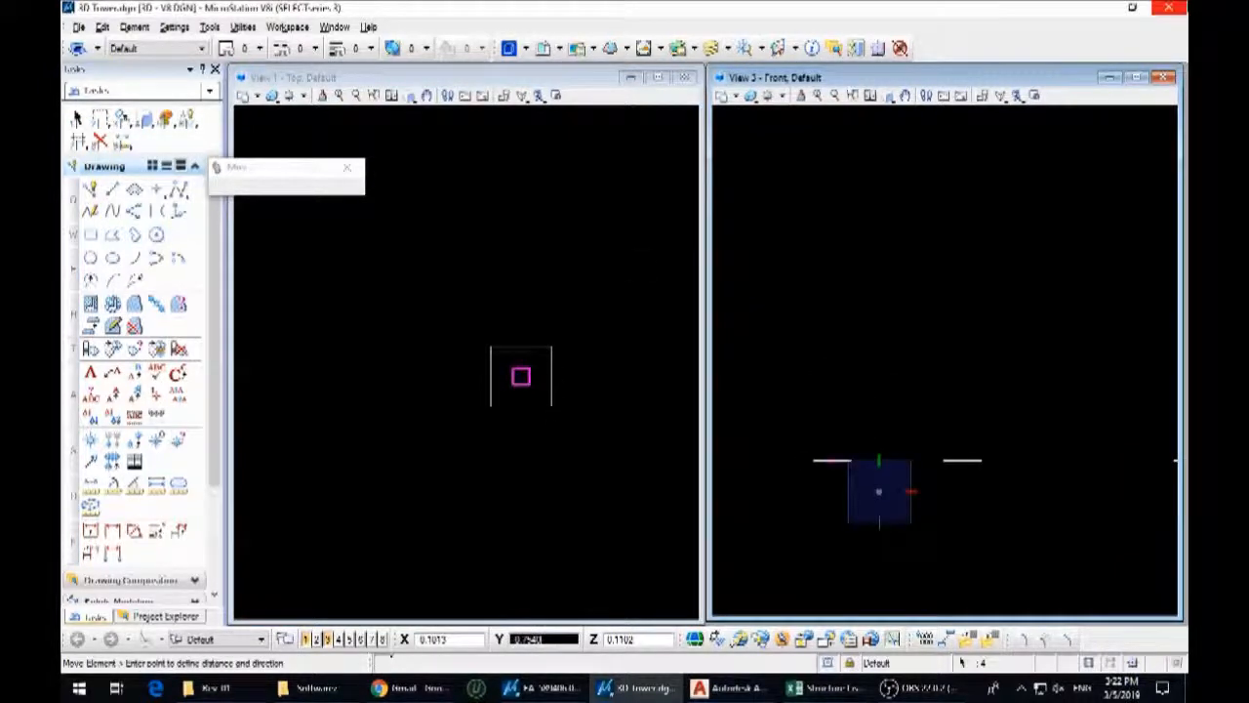
click(892, 383)
key(Escape)
Rotate the whole tower body elevation a quarter turn in the front view so that it stands upright
click(611, 424)
scroll(429, 456, down, 5)
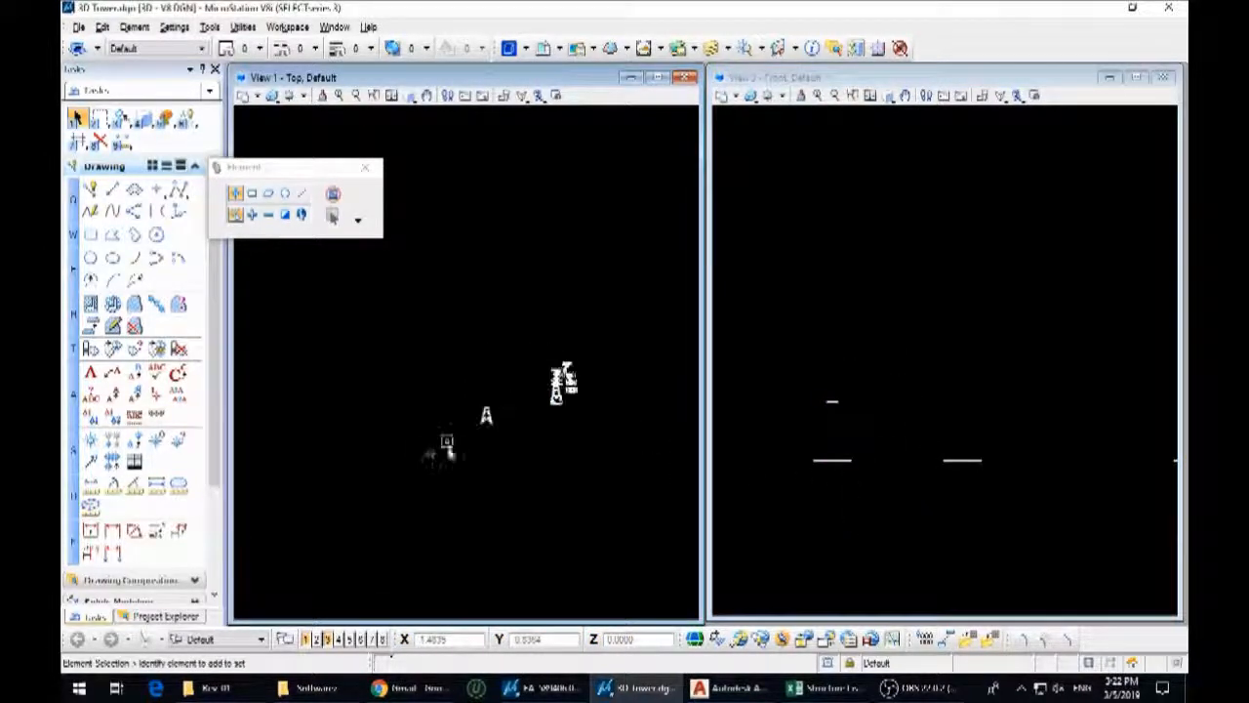
scroll(421, 428, up, 9)
drag(420, 271, 579, 534)
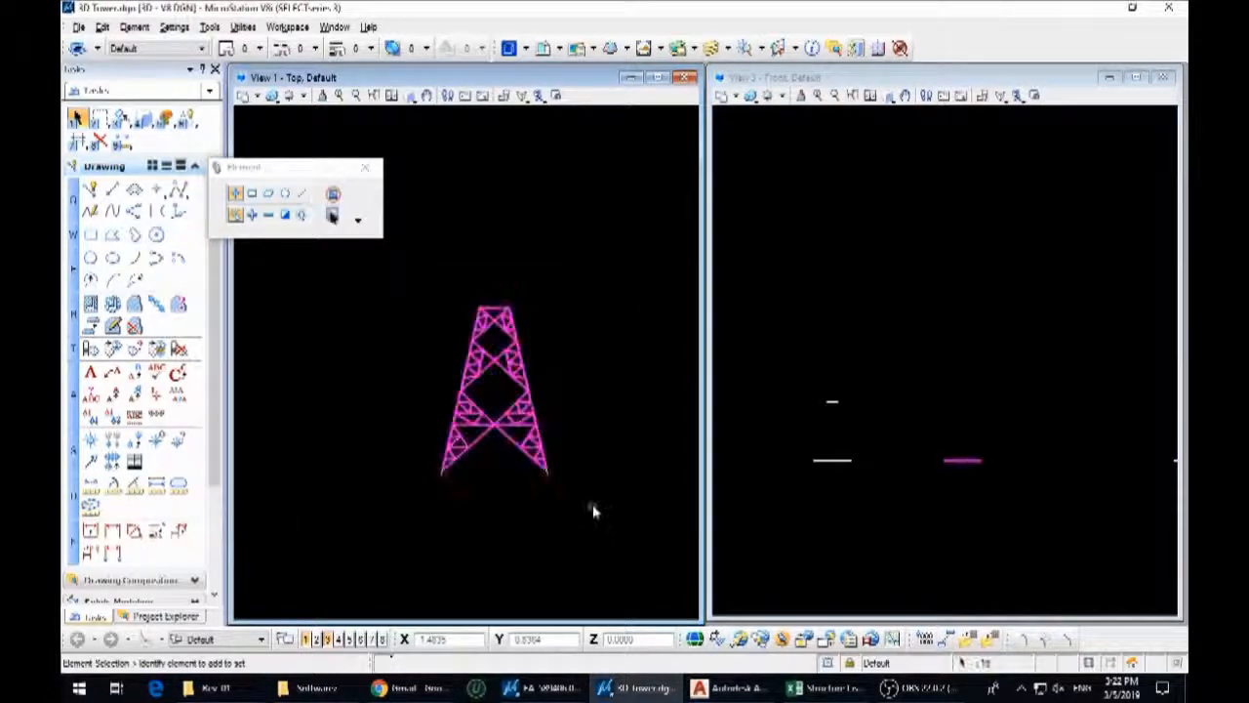
key(3)
key(2)
scroll(555, 484, up, 3)
key(Escape)
key(3)
key(4)
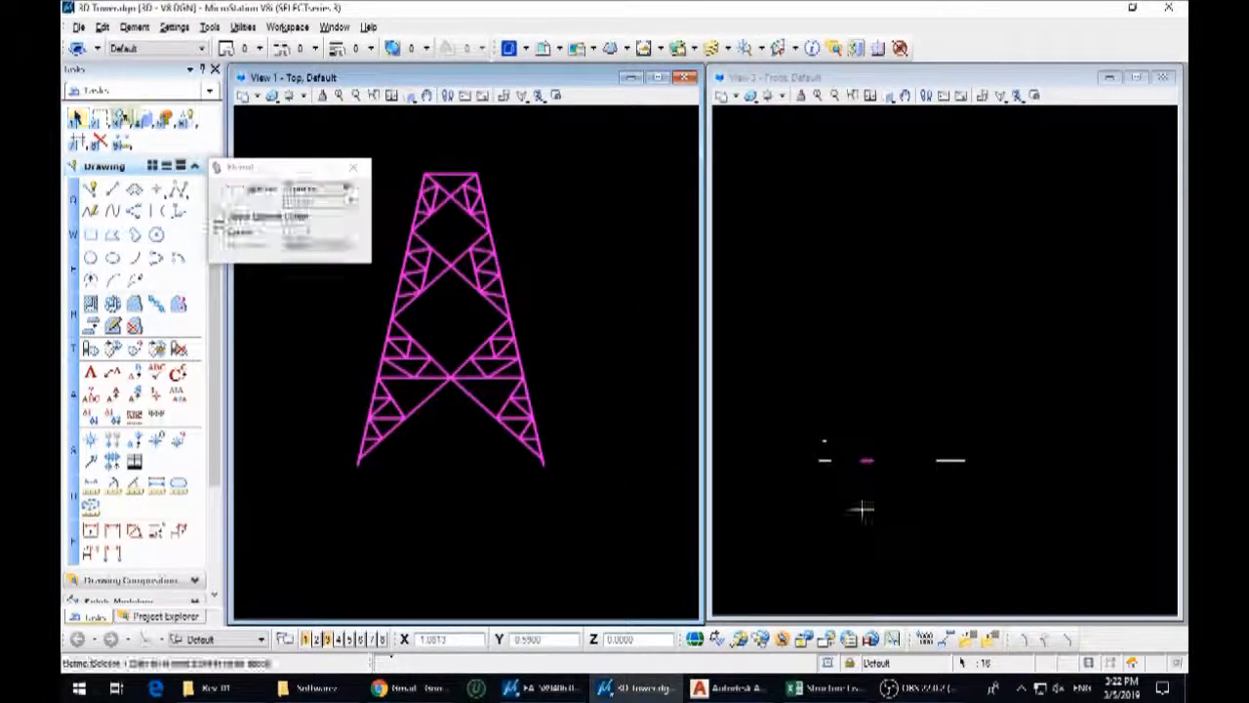
click(848, 509)
click(849, 467)
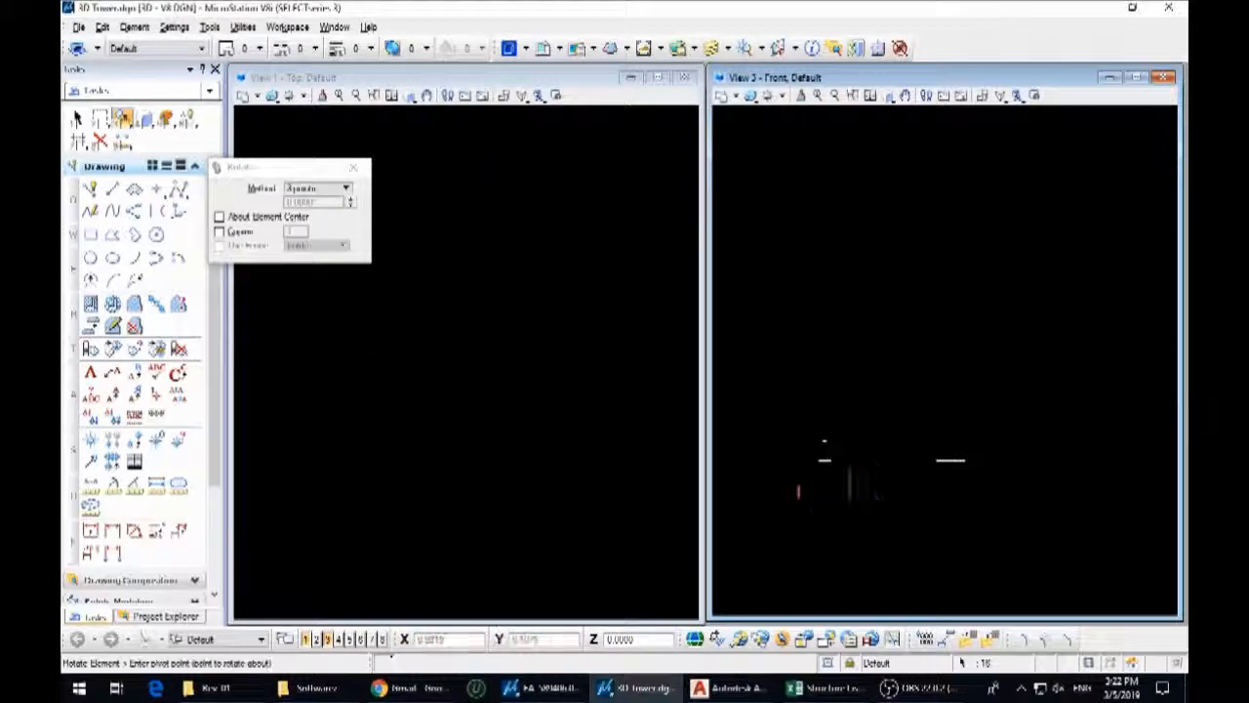
Rotate the body elevation a quarter turn in the top view so it faces front, and stand it upright in the front view
scroll(806, 475, down, 5)
scroll(595, 445, down, 6)
scroll(496, 452, up, 4)
click(474, 444)
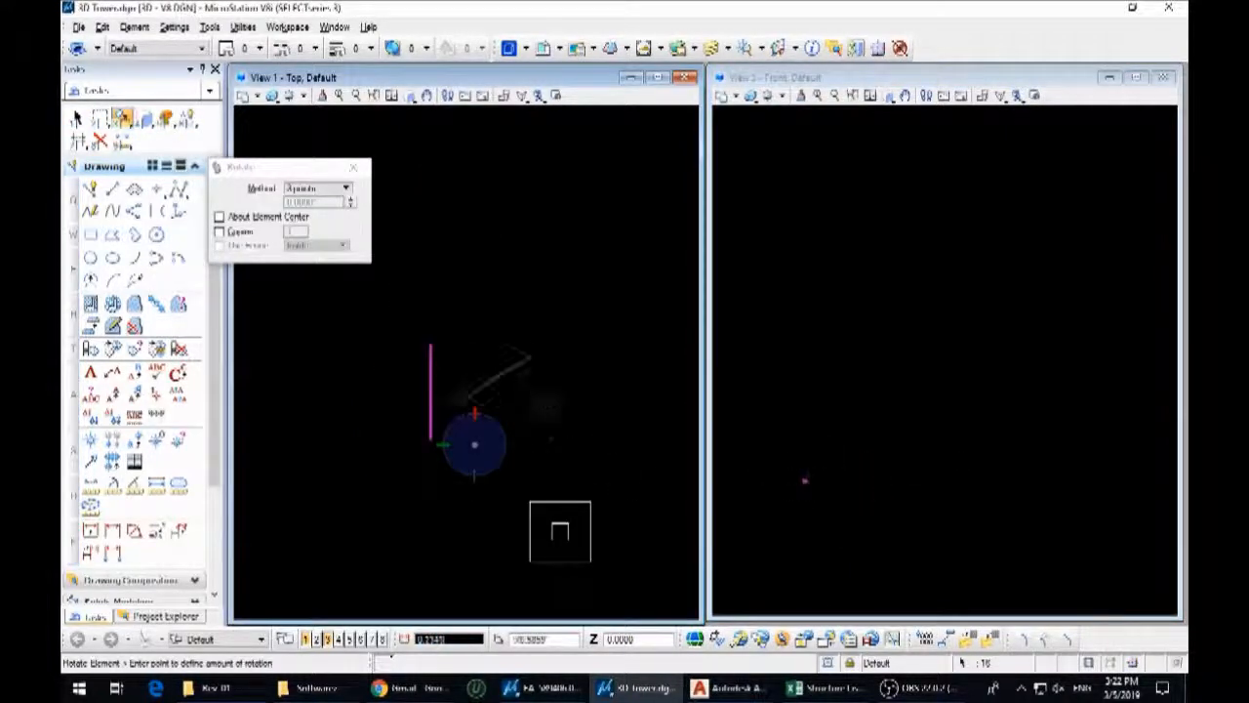
click(564, 439)
click(879, 535)
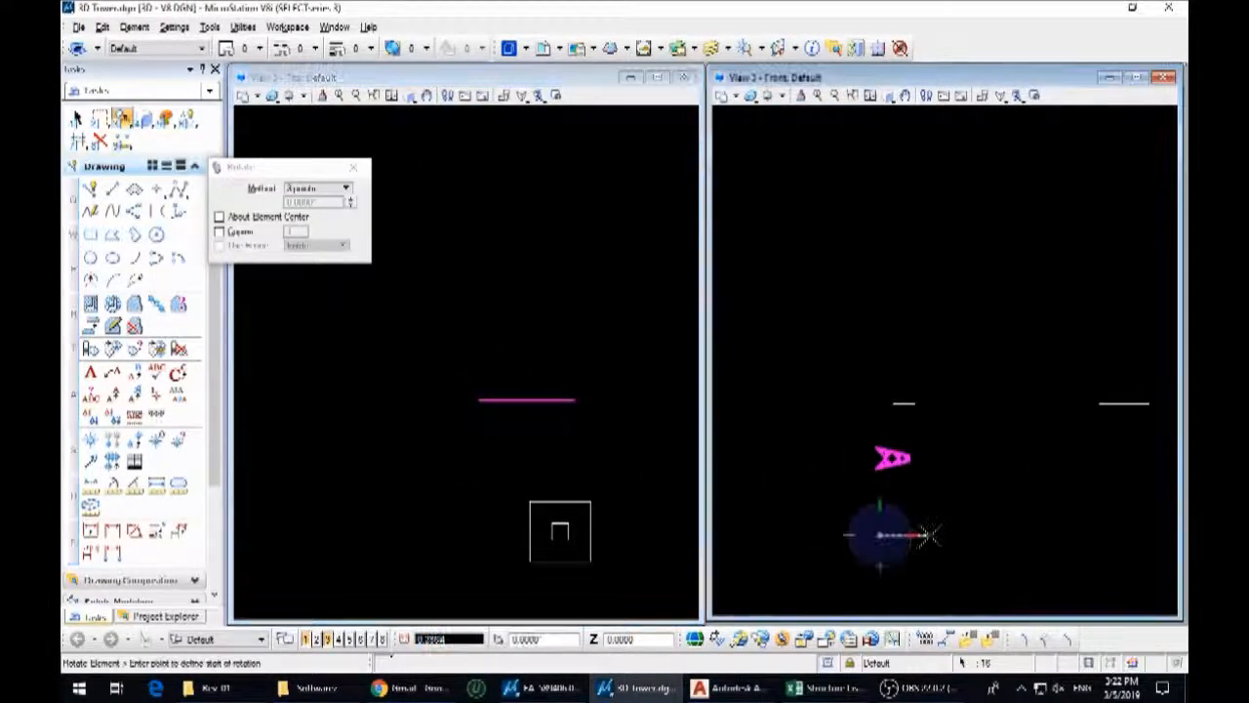
right_click(880, 493)
Move the upright body elevation by its lower corner onto the matching corner of the large base square
key(3)
key(2)
scroll(812, 544, up, 6)
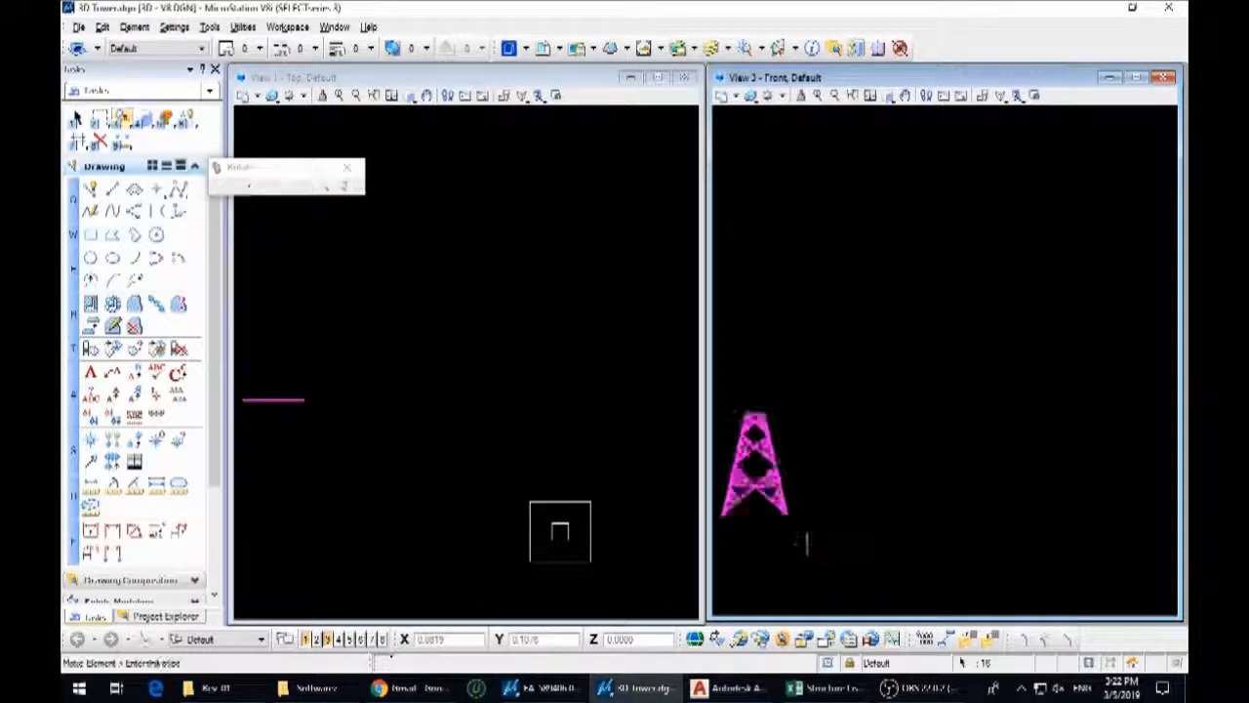
click(759, 455)
scroll(825, 512, down, 6)
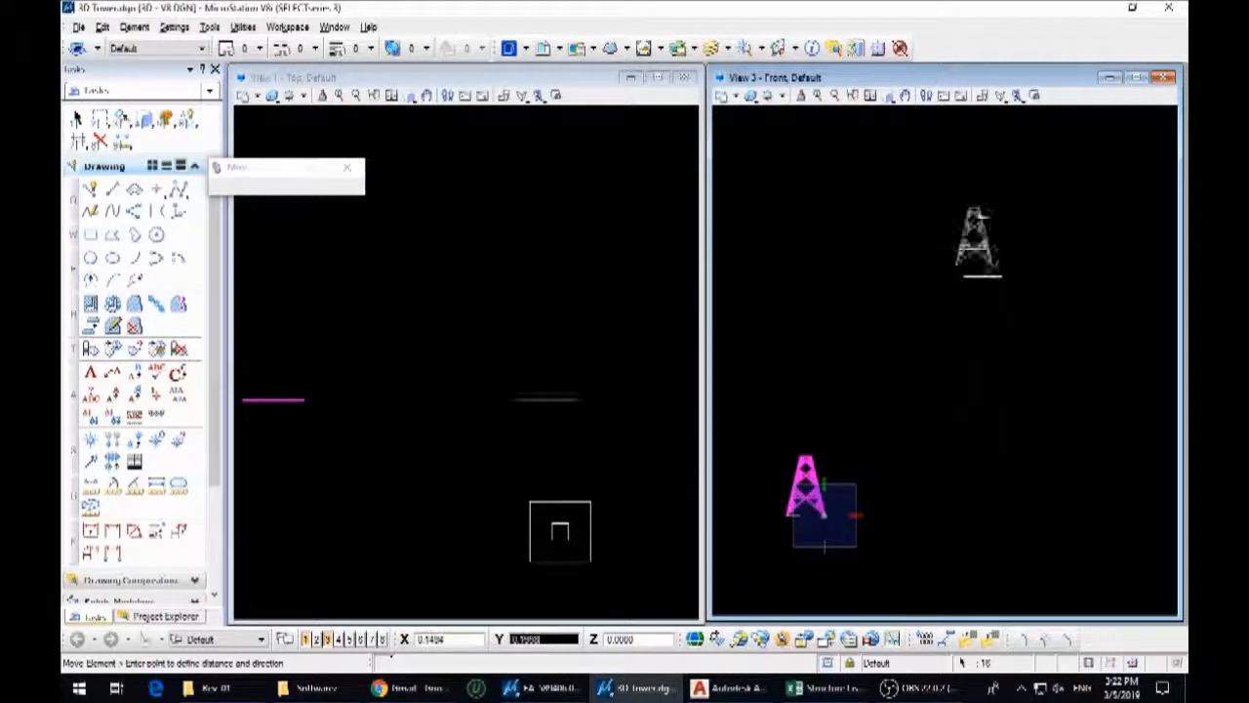
scroll(994, 283, up, 6)
shift+middle_drag(995, 293, 997, 338)
click(1023, 337)
key(Escape)
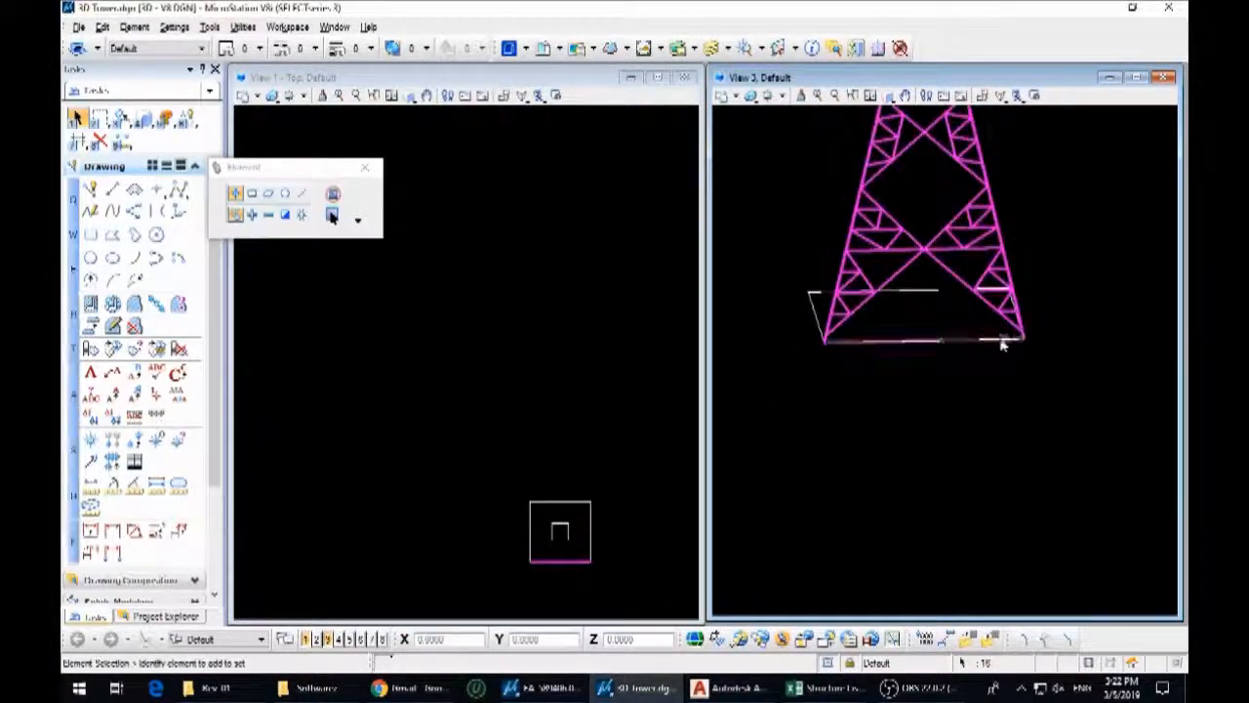
Tilt the body elevation about the midpoint of its base edge so it leans inward toward the small top square's edge
key(3)
key(4)
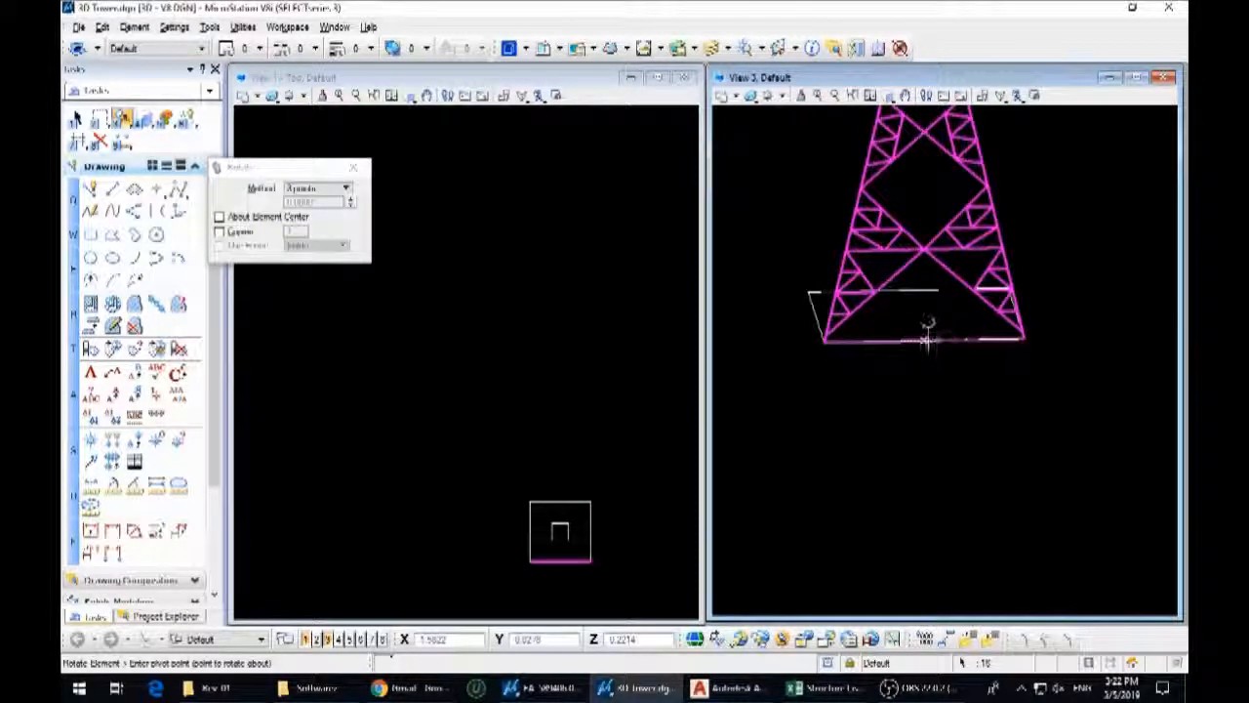
click(925, 340)
scroll(917, 390, down, 6)
scroll(911, 246, up, 5)
click(943, 424)
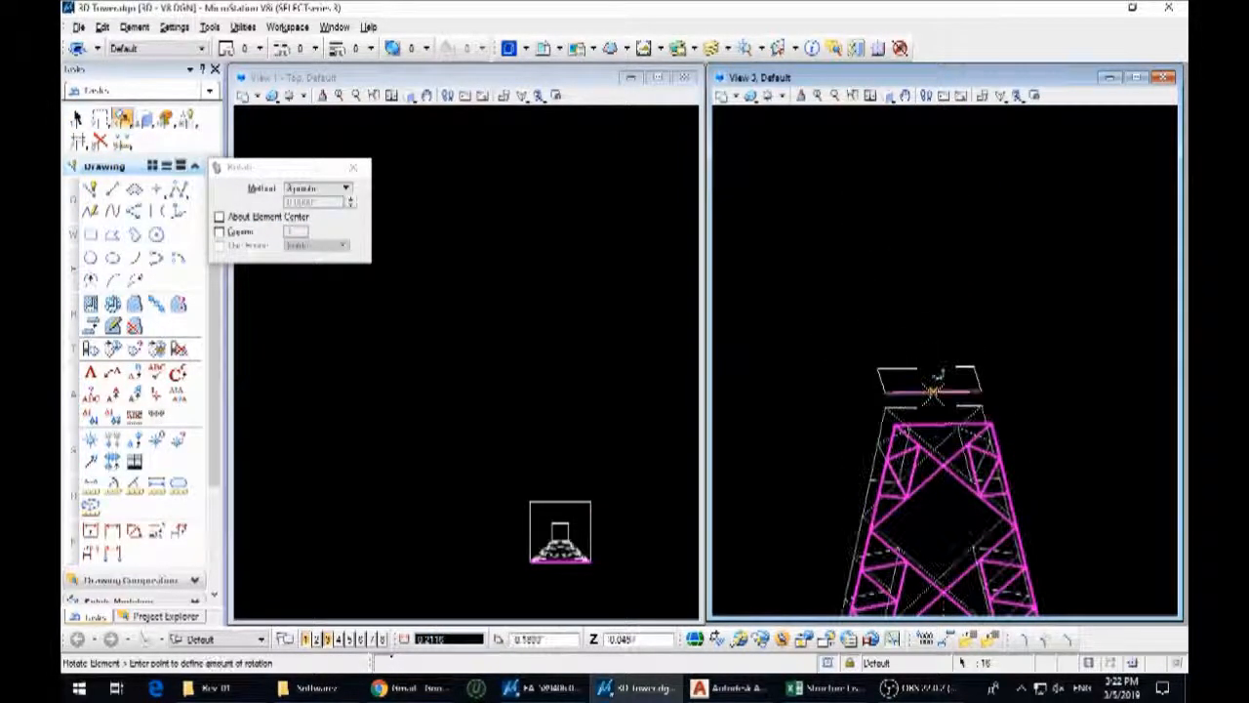
click(933, 394)
key(Escape)
Move the small top square by its corner onto the top corner of the tilted body face
scroll(969, 410, up, 2)
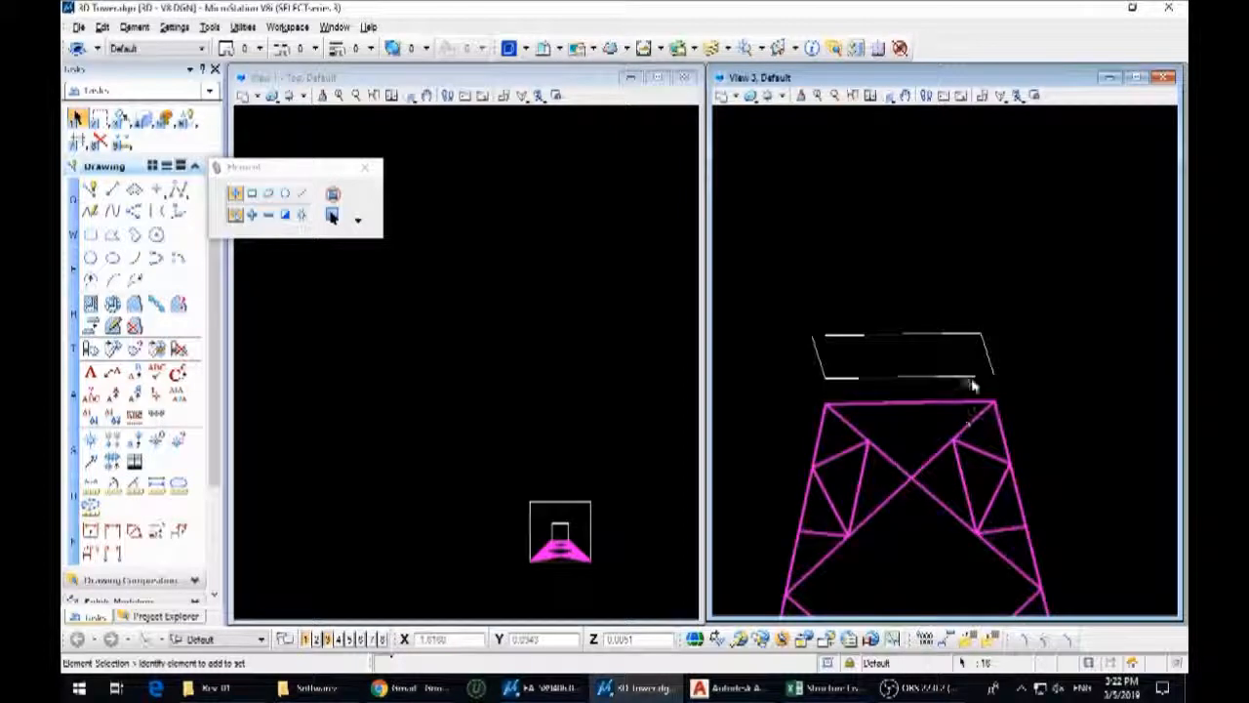
drag(1015, 384, 787, 305)
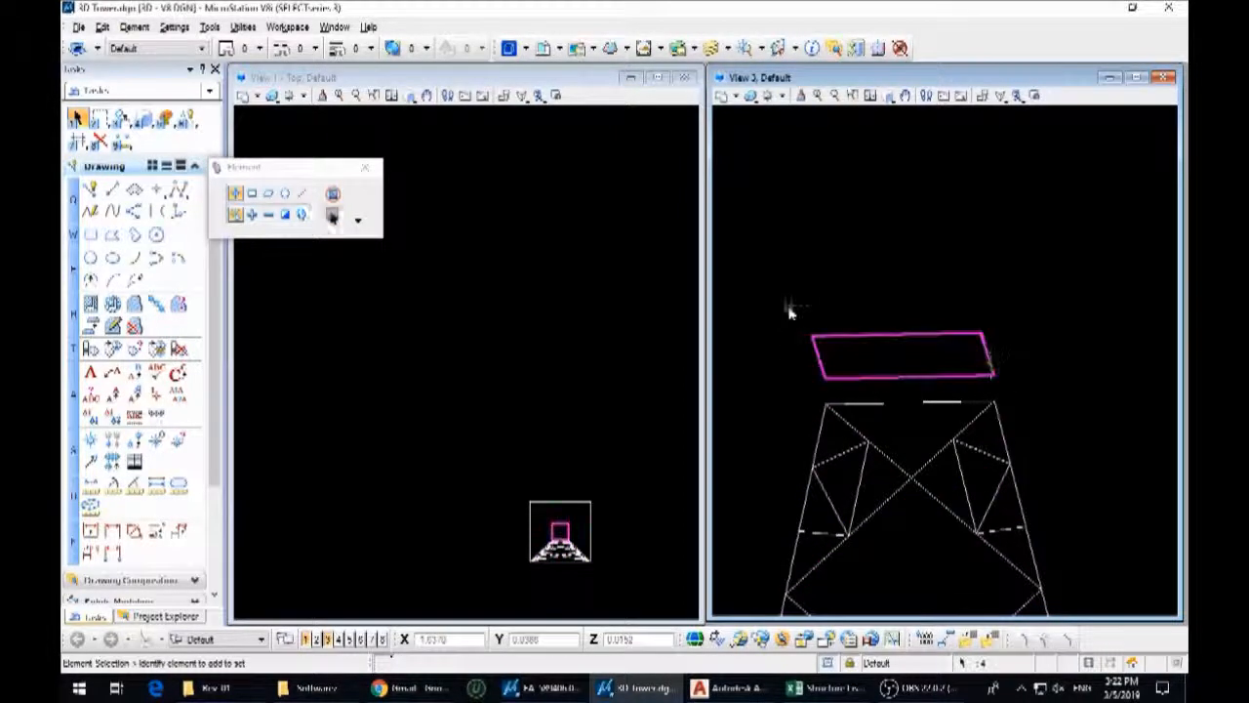
key(3)
key(2)
click(994, 376)
scroll(937, 376, up, 5)
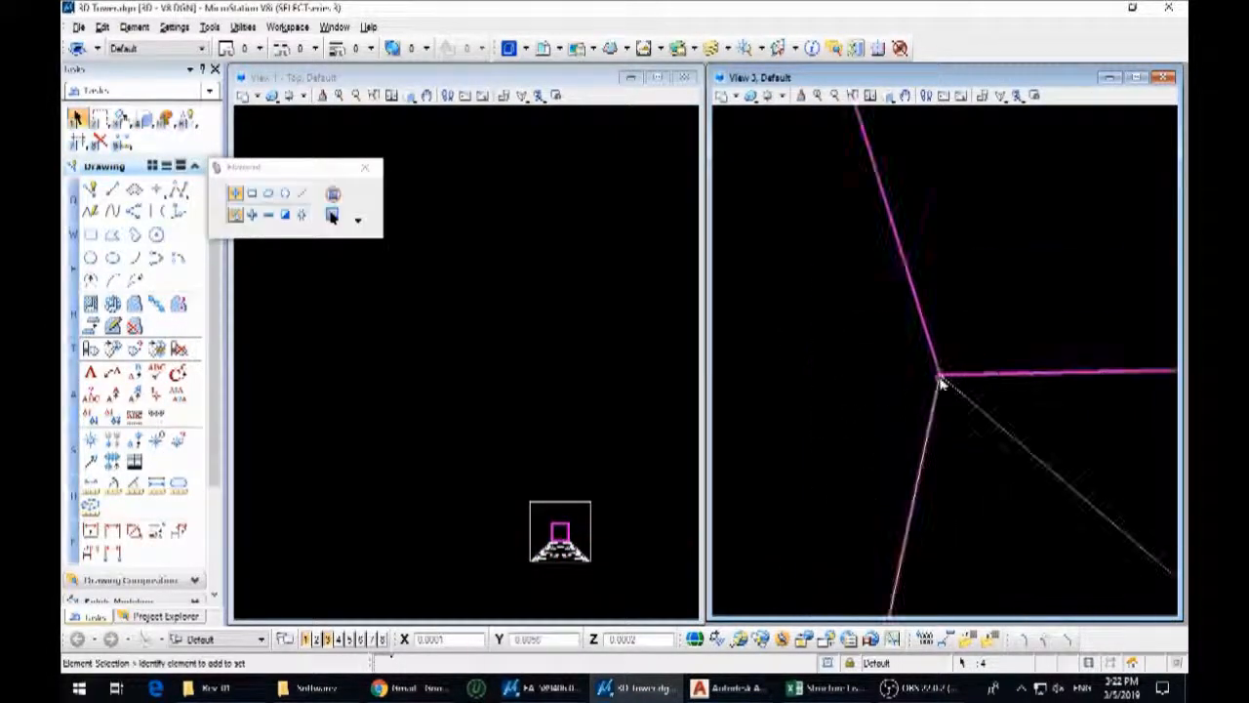
scroll(556, 563, up, 3)
scroll(478, 420, down, 3)
Mirror a copy of the tilted face about the horizontal axis in the top view to form the opposite face of the body
scroll(508, 441, up, 2)
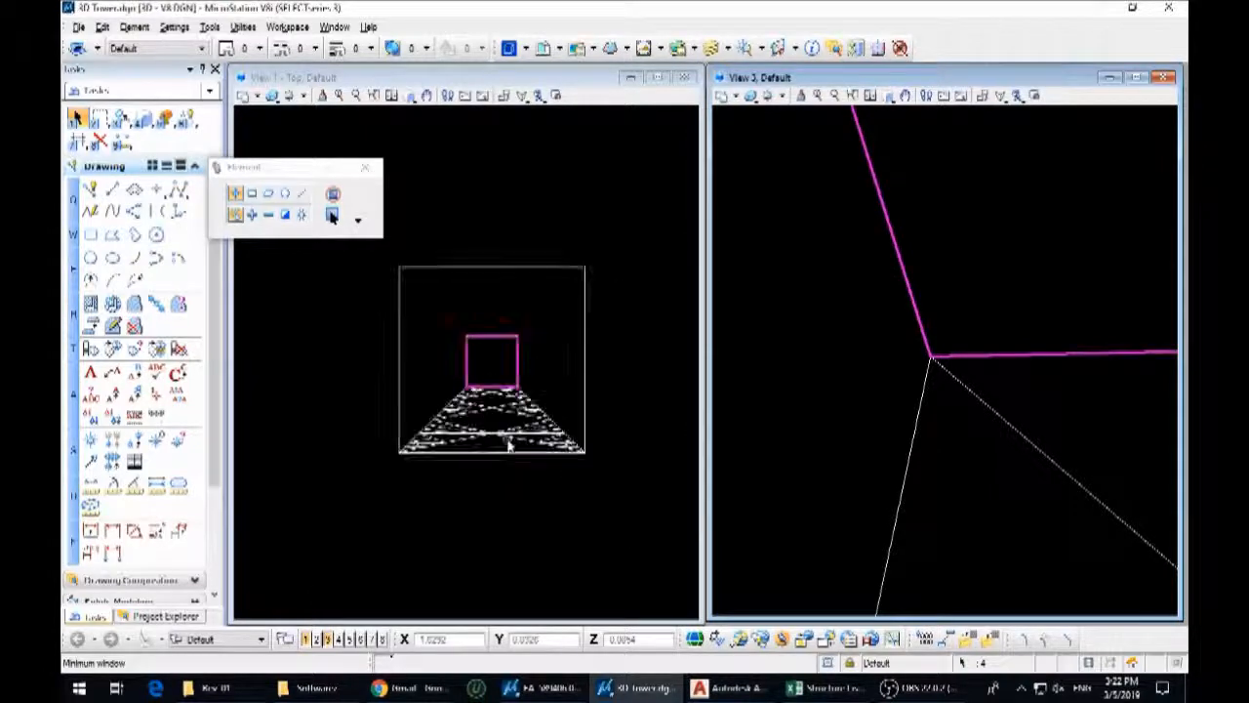
scroll(518, 378, down, 3)
drag(390, 335, 547, 428)
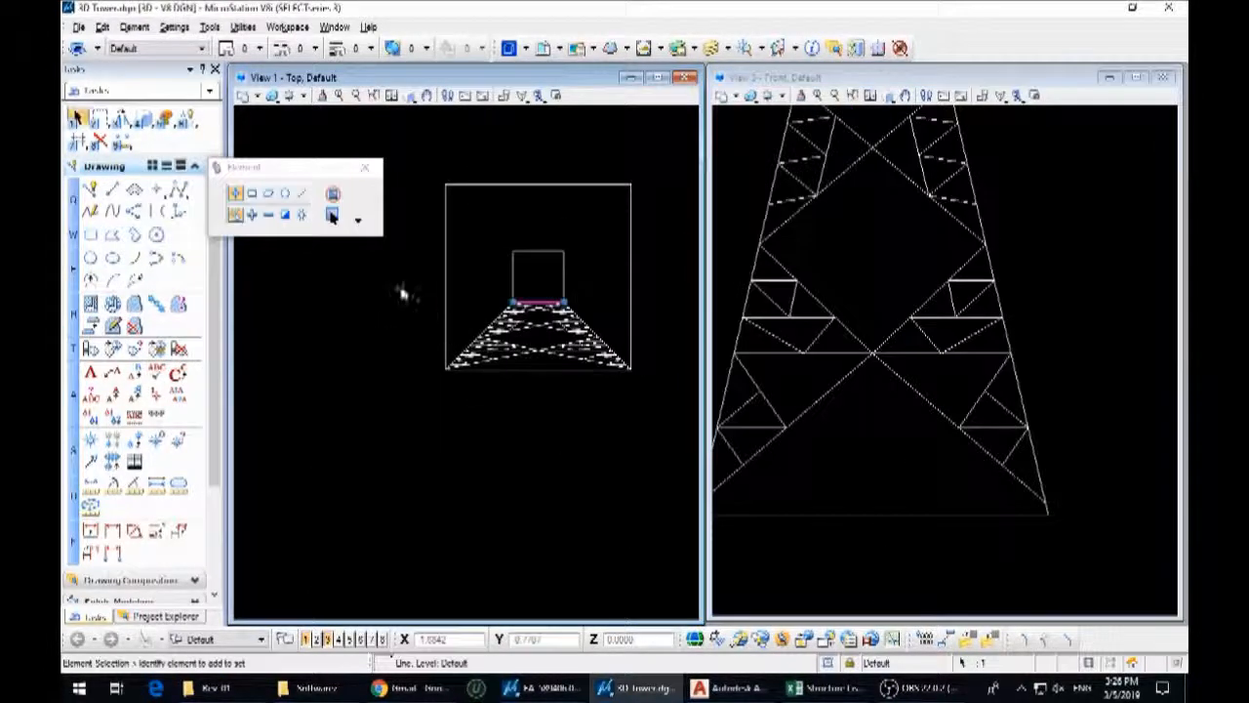
drag(400, 288, 637, 444)
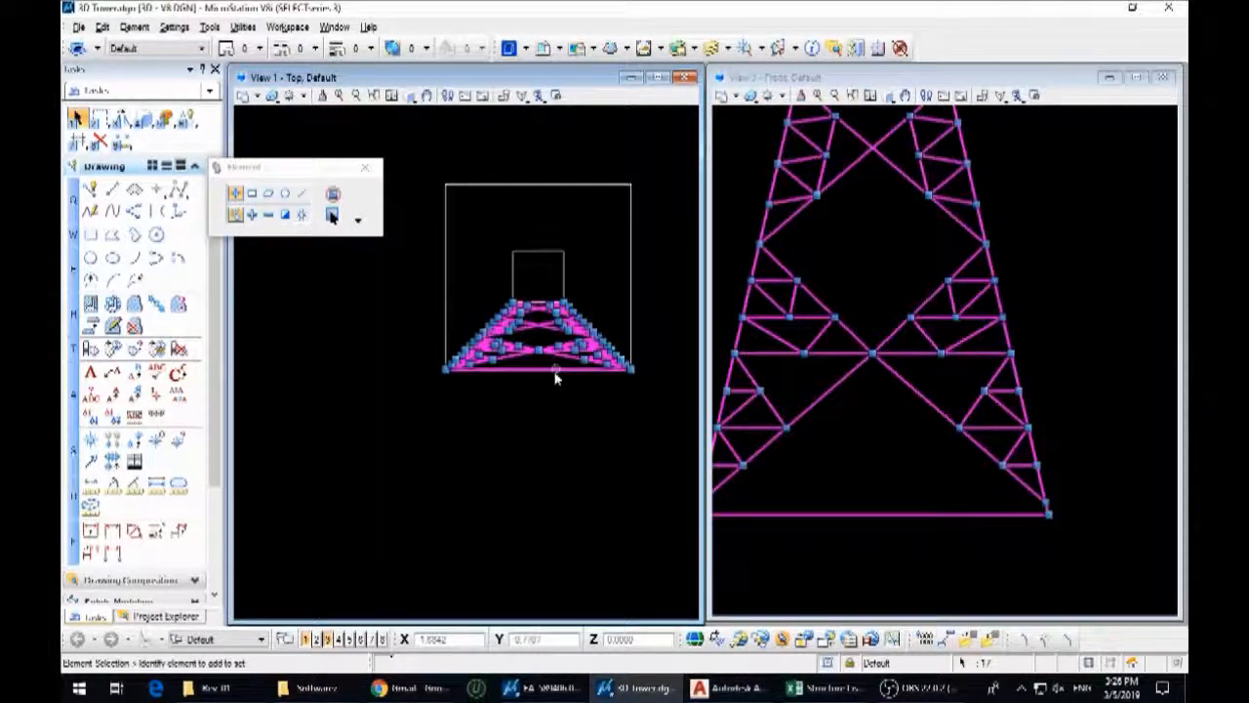
scroll(548, 414, down, 3)
key(3)
key(6)
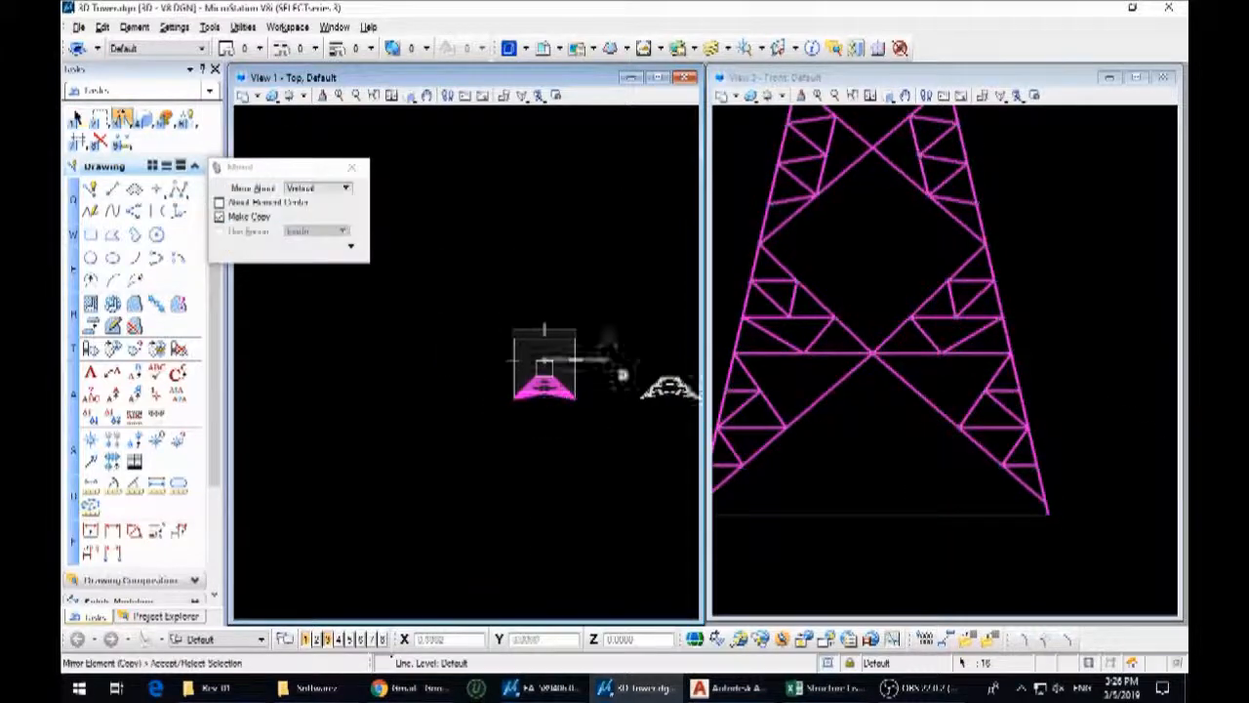
click(315, 187)
click(308, 215)
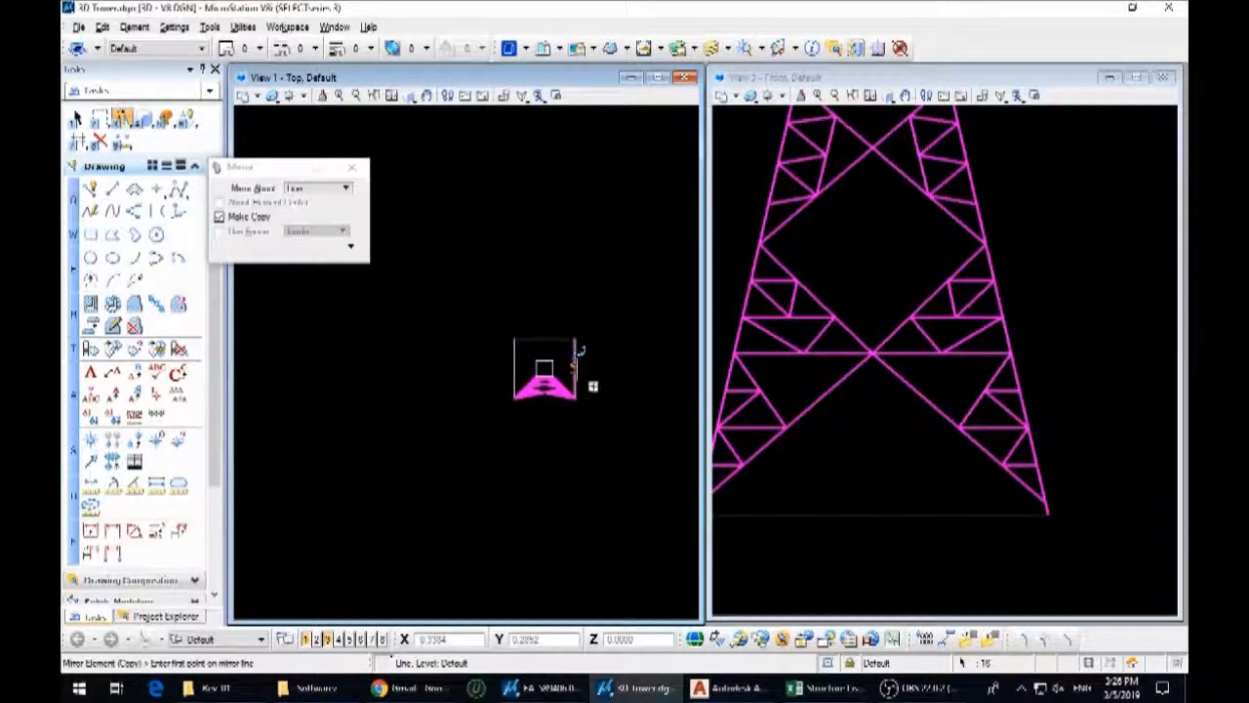
click(316, 188)
click(309, 185)
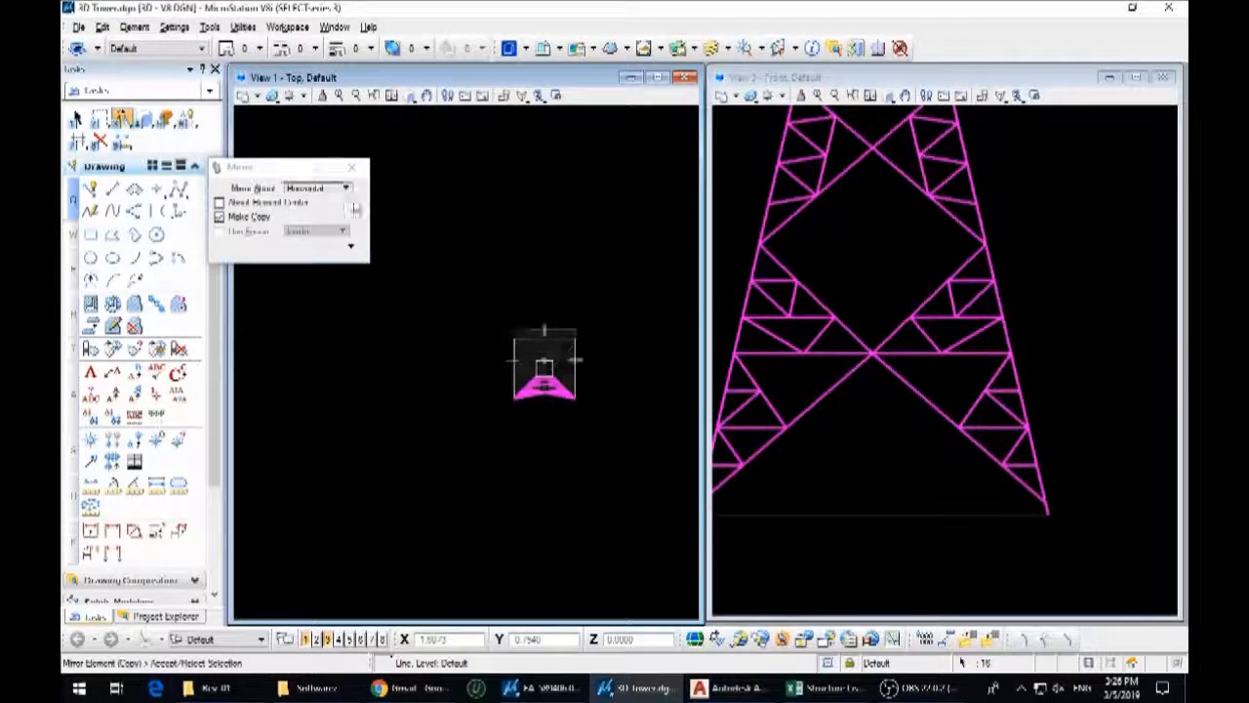
click(76, 117)
Copy one of the body faces to the empty area beside the tower in the top view
ctrl+click(555, 258)
scroll(629, 323, down, 3)
key(3)
key(1)
click(605, 265)
click(458, 314)
right_click(457, 315)
Rotate the copied face a quarter turn in the top view so its narrow end points toward the tower body
key(3)
key(5)
click(456, 309)
click(491, 306)
scroll(521, 311, up, 3)
key(1)
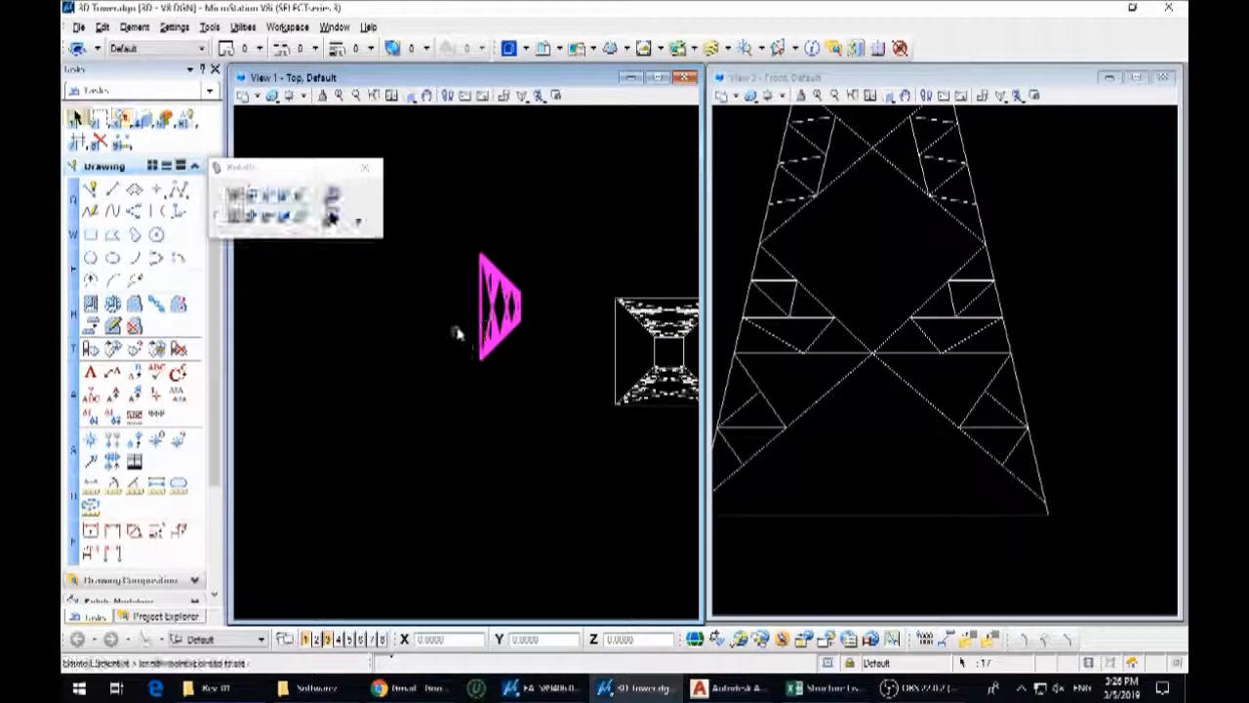
Move the rotated face by the midpoint of its base onto the midpoint of the base square's open side edge
ctrl+click(480, 306)
key(3)
key(2)
click(480, 306)
click(616, 351)
Mirror a copy of the side face about the vertical axis through the base edge's midpoint to close the fourth side
middle_drag(615, 351, 443, 343)
key(3)
key(6)
click(330, 190)
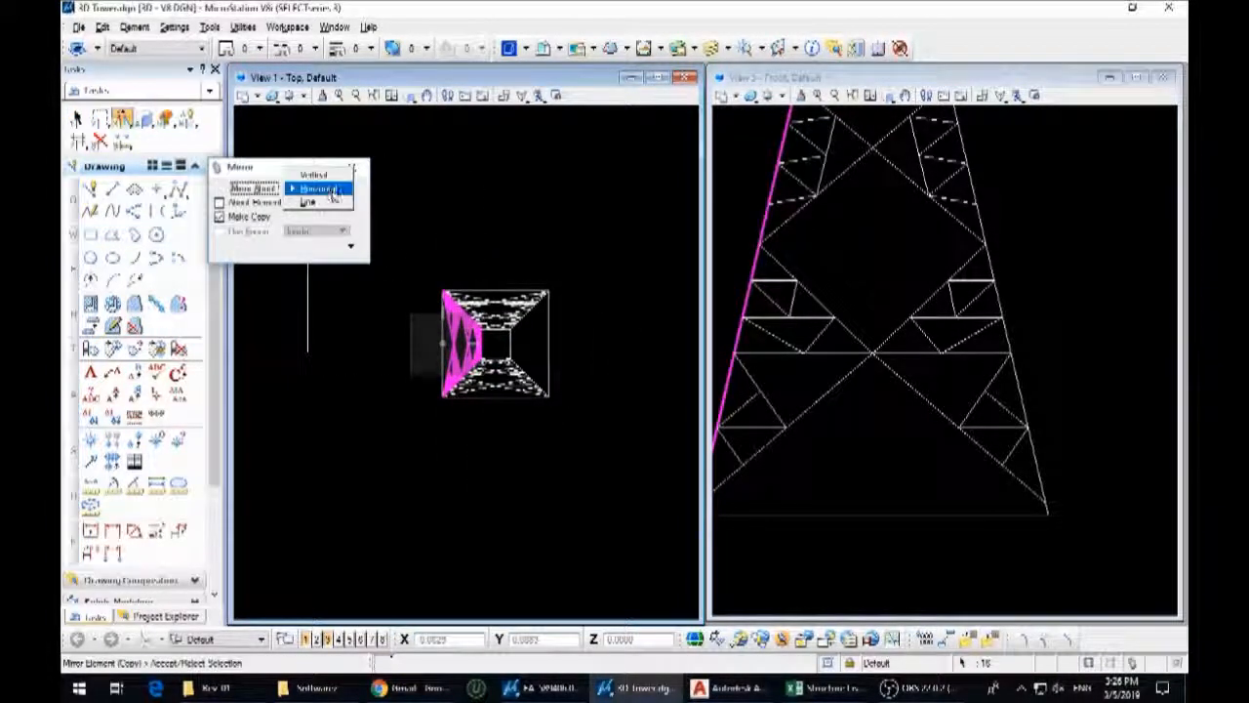
click(325, 179)
click(498, 398)
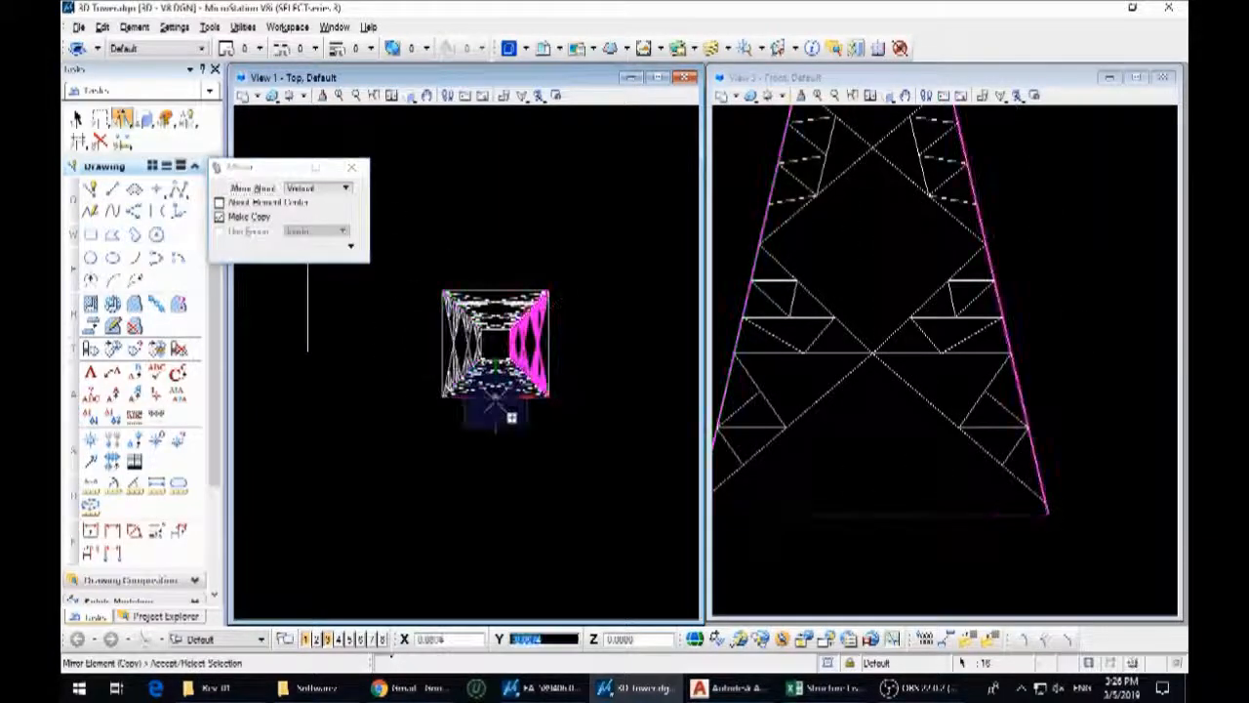
key(1)
Delete the leftover geometry lying beside the tower body
scroll(963, 390, down, 5)
shift+middle_drag(940, 411, 996, 452)
drag(873, 474, 790, 406)
key(Delete)
Examine the assembled four-sided tower body from several angles in the 3D view
scroll(955, 339, up, 5)
shift+middle_drag(953, 410, 1118, 436)
scroll(954, 319, down, 4)
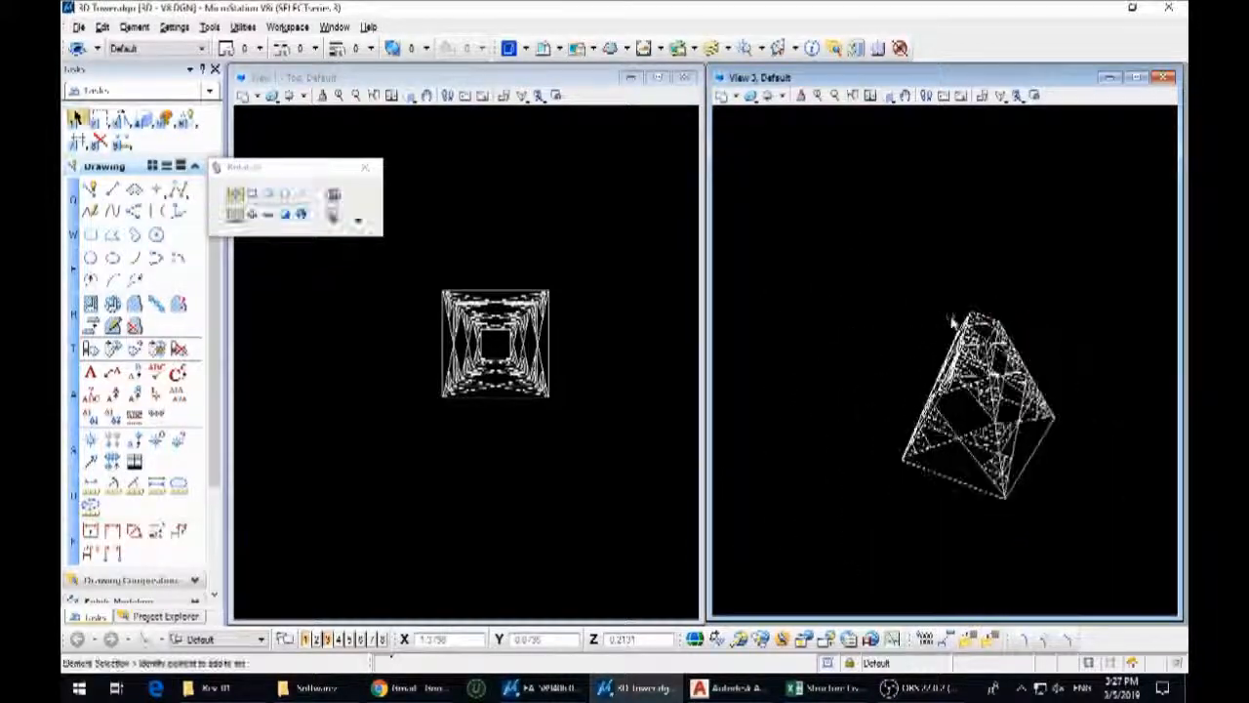
click(455, 352)
shift+middle_drag(945, 385, 821, 337)
scroll(978, 323, up, 4)
shift+middle_drag(978, 329, 1082, 413)
scroll(909, 365, down, 4)
Copy the full tower elevation from the drawing views to the free space beside the 3D tower body in the top view
click(539, 387)
click(482, 424)
scroll(498, 425, down, 5)
scroll(613, 351, up, 6)
middle_drag(614, 328, 614, 404)
drag(639, 439, 493, 181)
scroll(653, 309, down, 5)
ctrl+drag(631, 323, 633, 324)
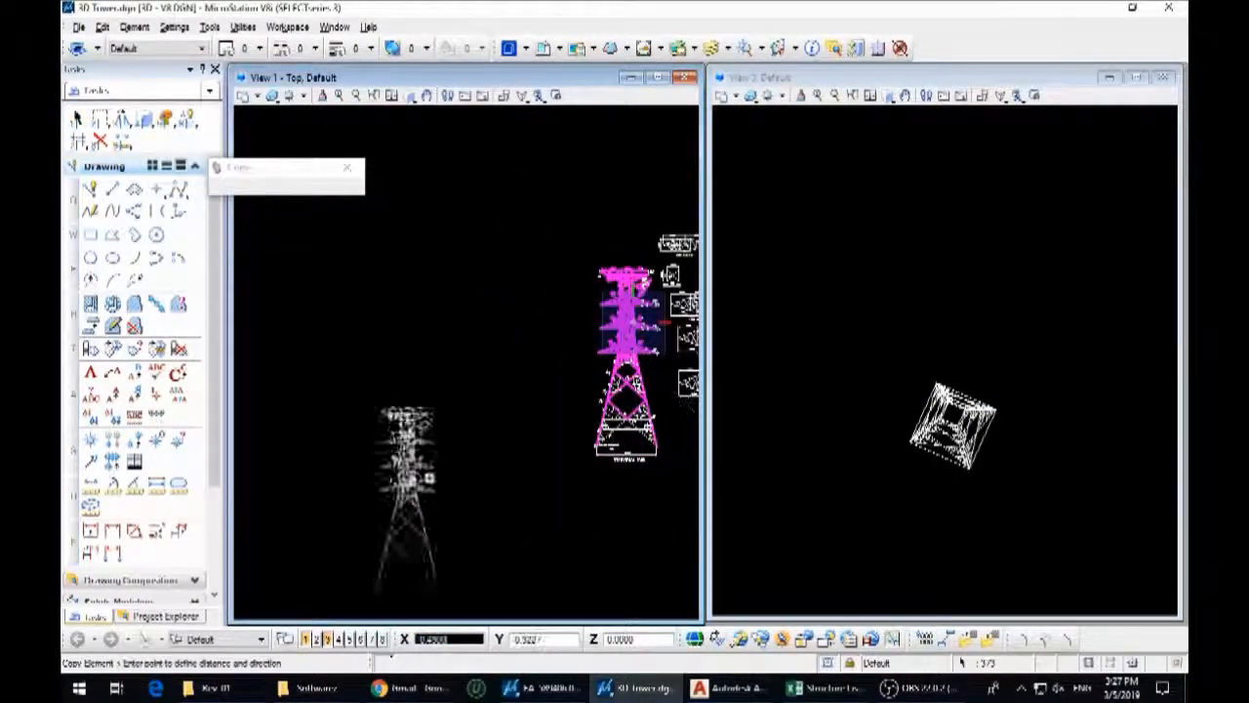
middle_drag(414, 460, 569, 259)
scroll(569, 260, down, 4)
middle_drag(468, 341, 527, 309)
scroll(539, 308, up, 4)
click(522, 296)
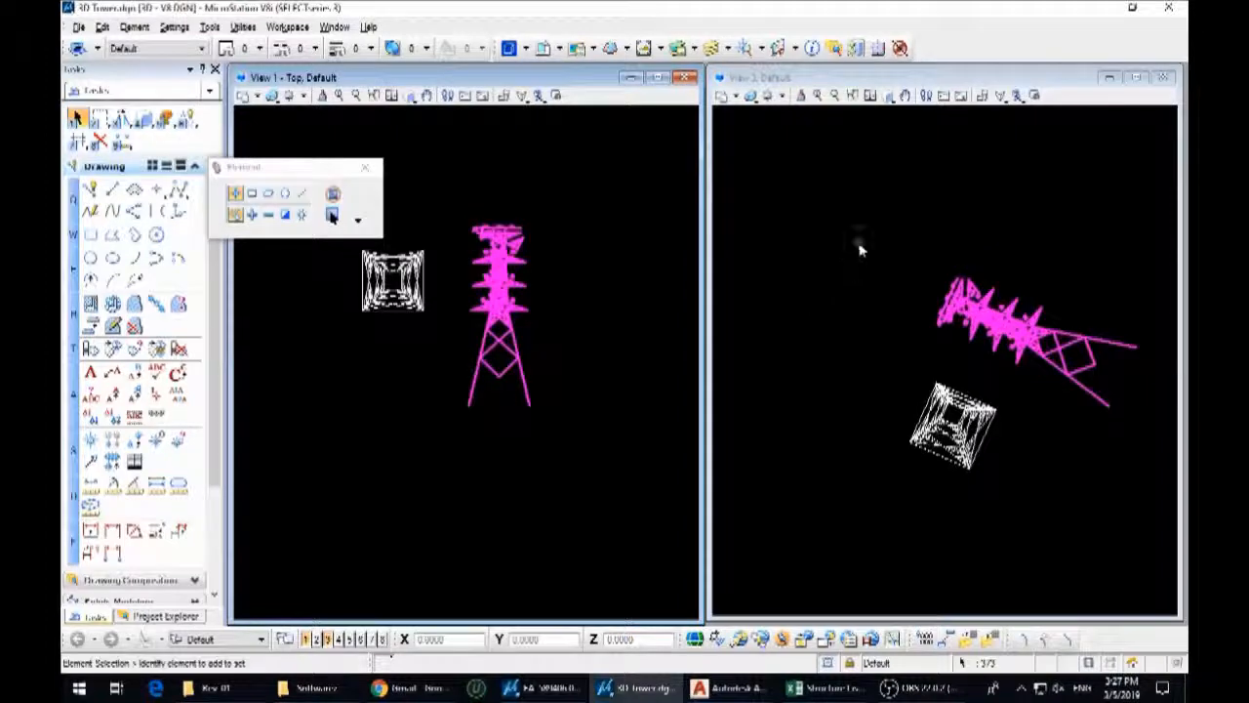
Clear the selection and set View 3 to the Front orientation
click(858, 245)
drag(888, 95, 916, 128)
right_click(954, 354)
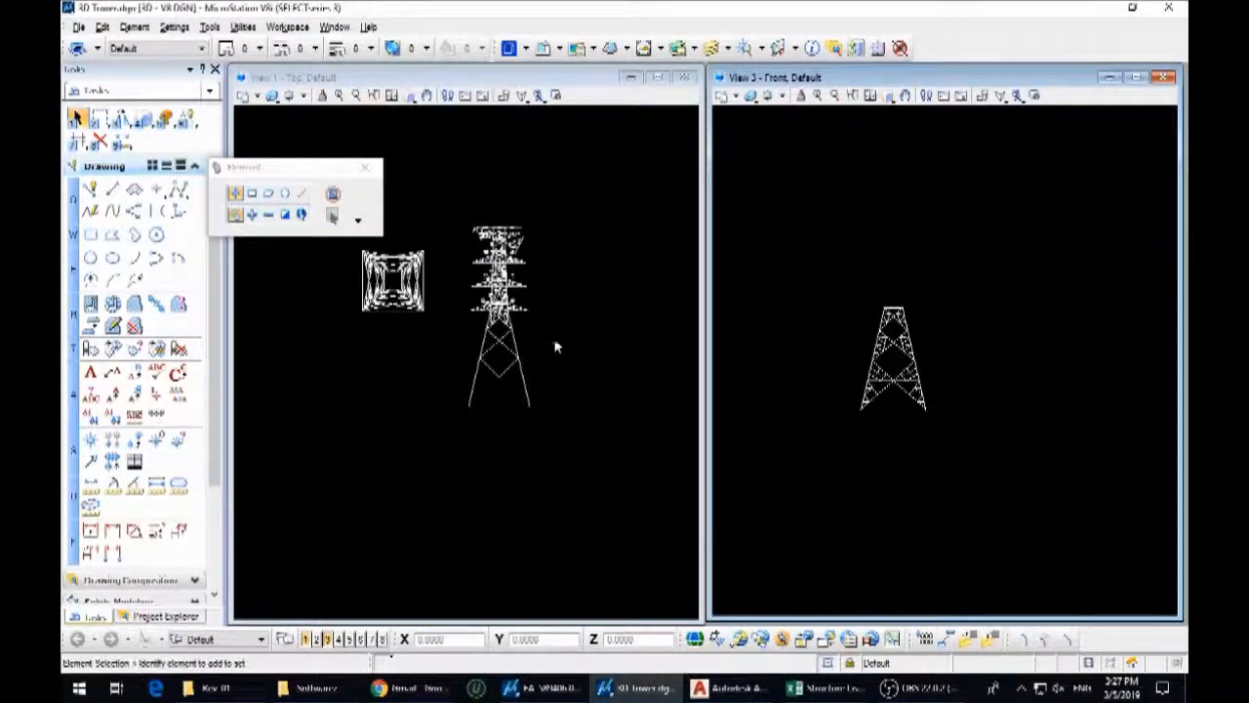
Try to delete the outline of the lower legs in the copied tower elevation
scroll(555, 346, up, 5)
click(623, 389)
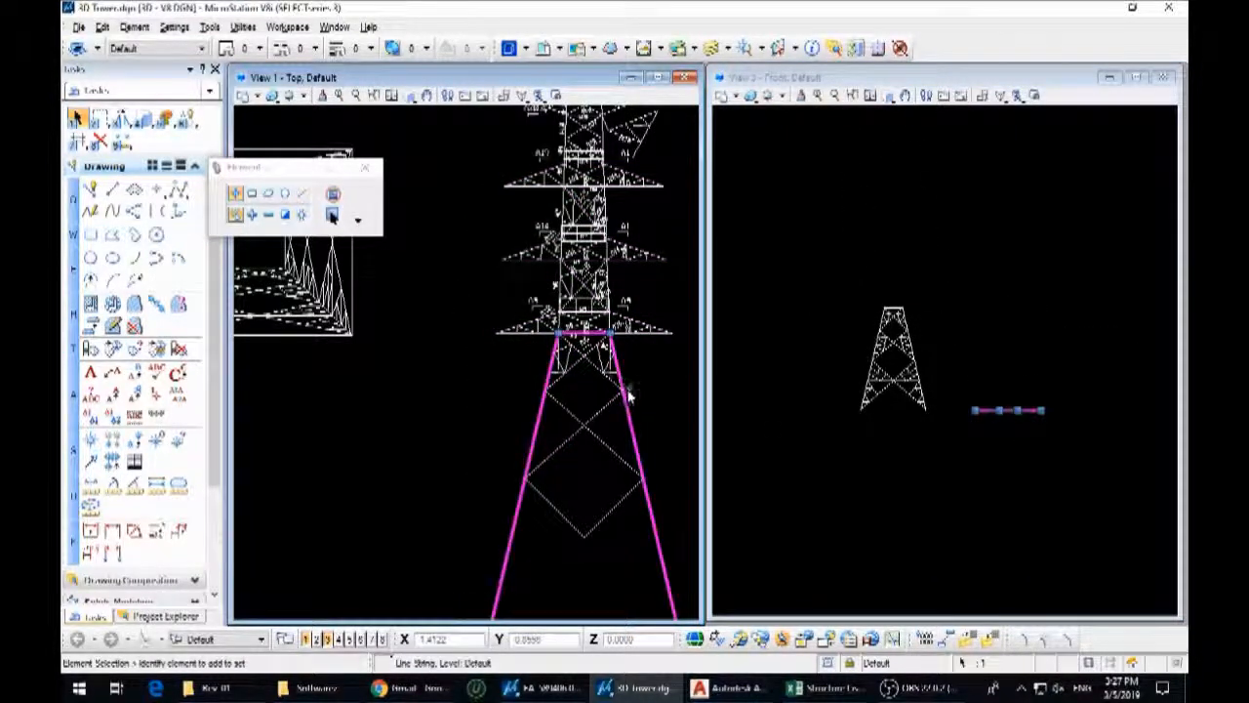
key(Delete)
click(617, 399)
scroll(607, 330, up, 4)
key(ctrl+z)
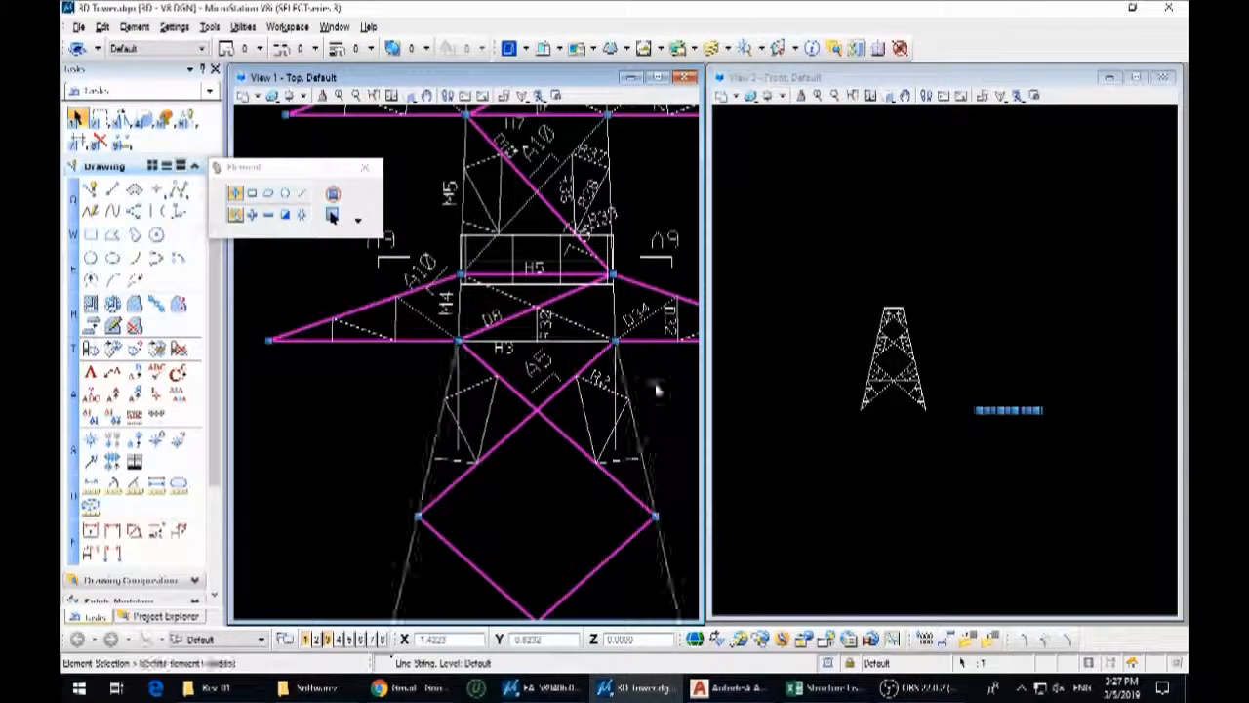
Trim away both lower legs of the copied elevation beneath the lowest crossarm
click(626, 367)
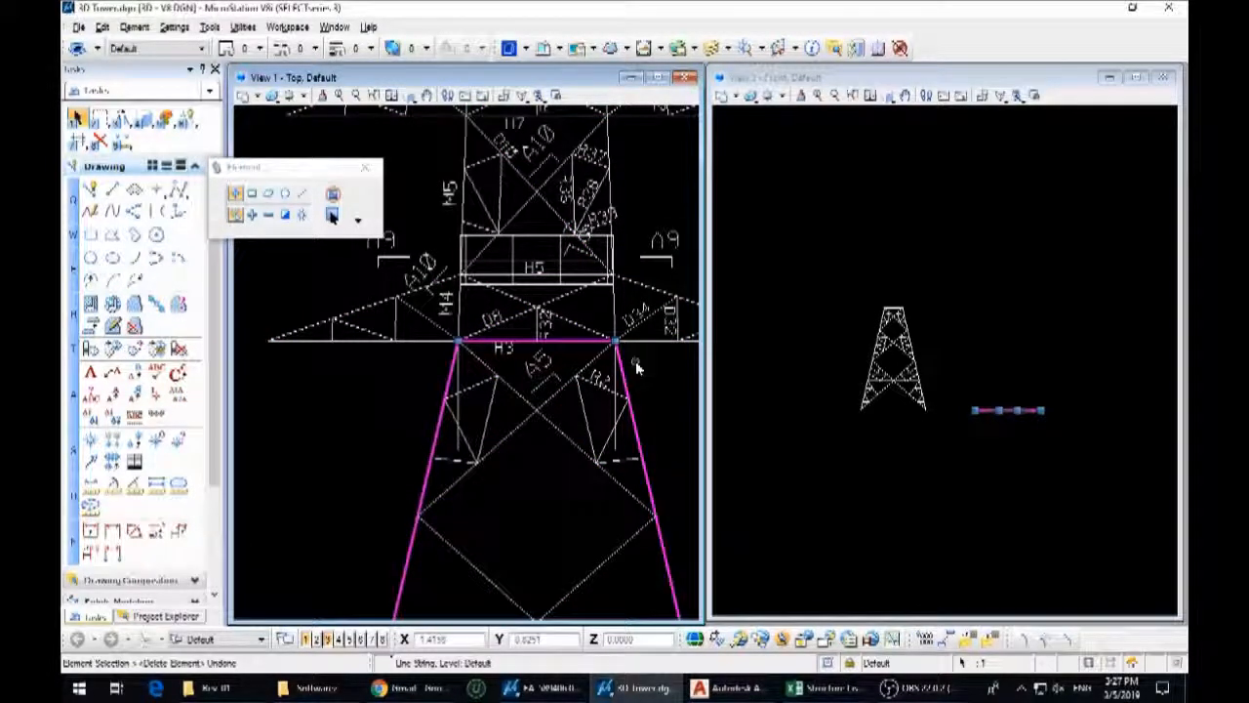
click(641, 344)
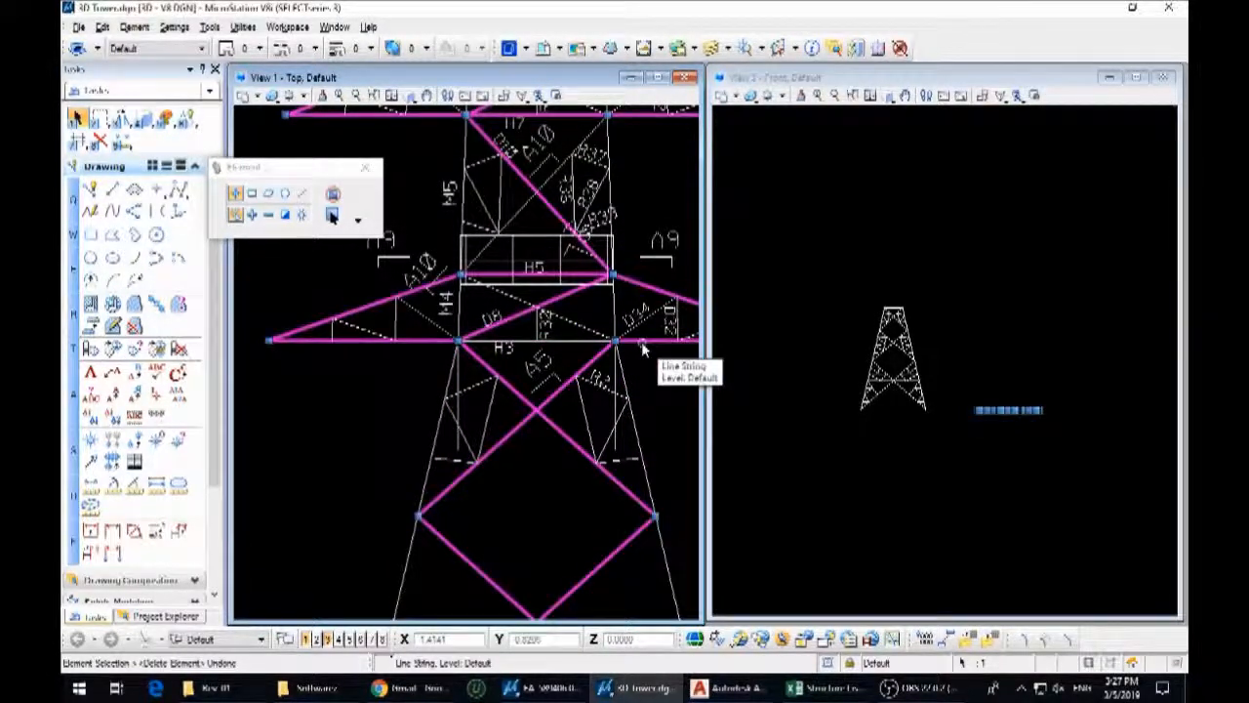
key(7)
click(624, 378)
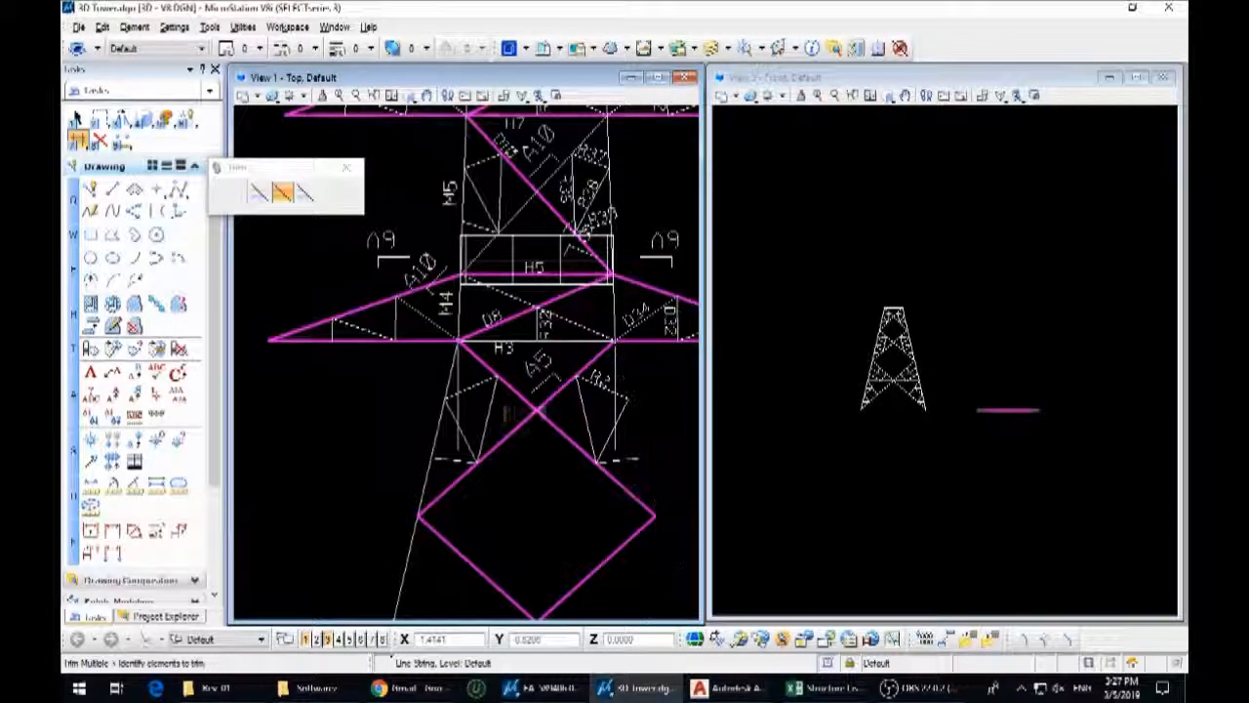
click(446, 376)
key(1)
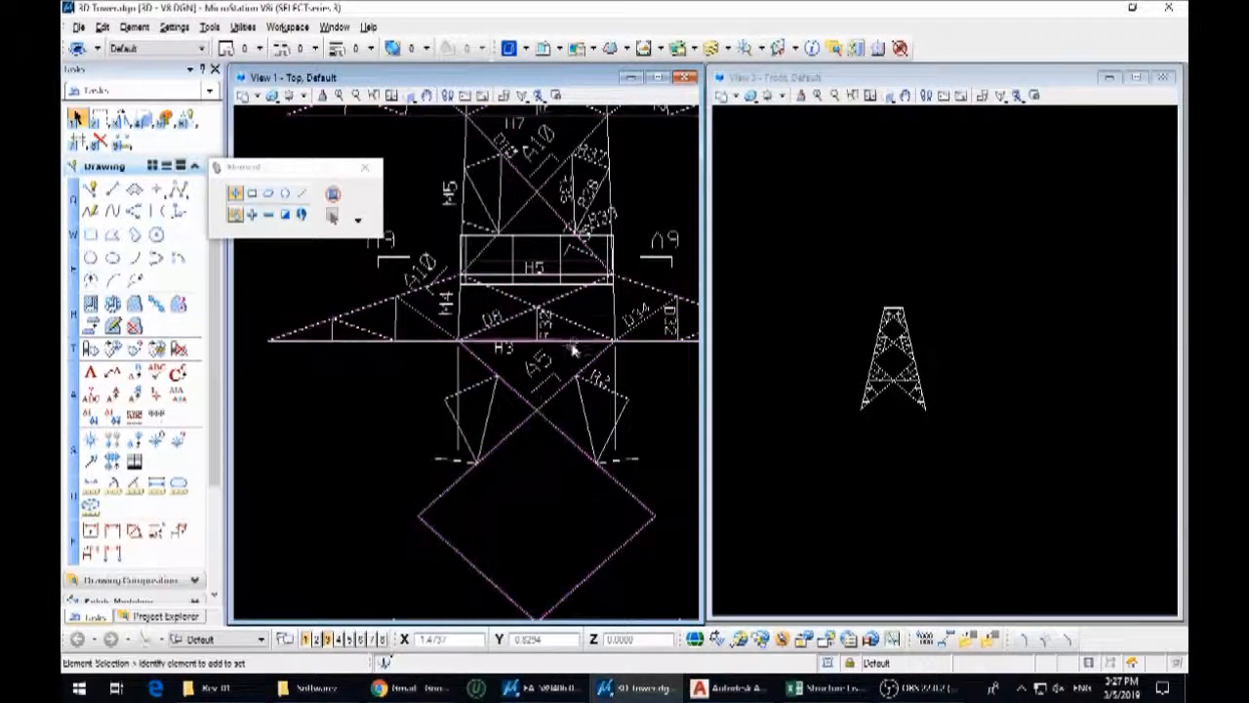
Trim the diamond bracing at the lowest crossarm line and delete the remaining lower bracing pieces
key(7)
click(554, 393)
key(1)
drag(666, 507, 430, 388)
key(Delete)
Clear away the leftover member labels, including D8, H3 and R2, around the lowest crossarm
scroll(527, 384, up, 3)
drag(454, 283, 527, 388)
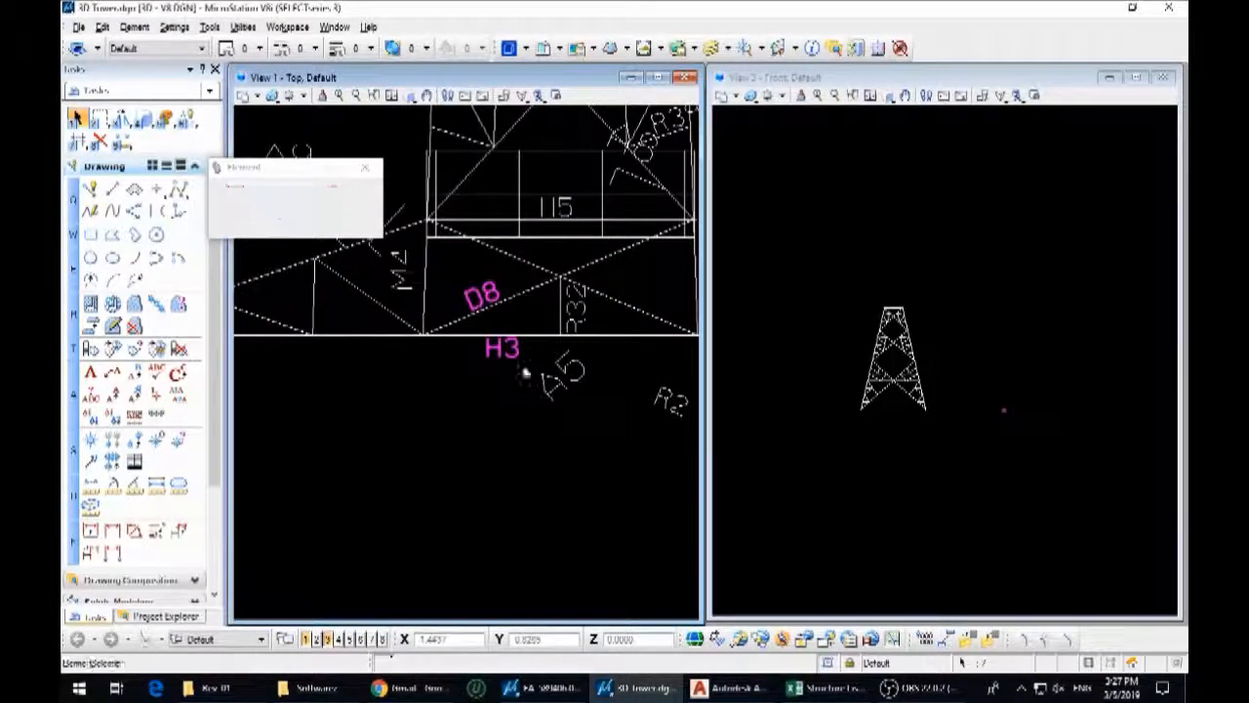
drag(613, 316, 685, 449)
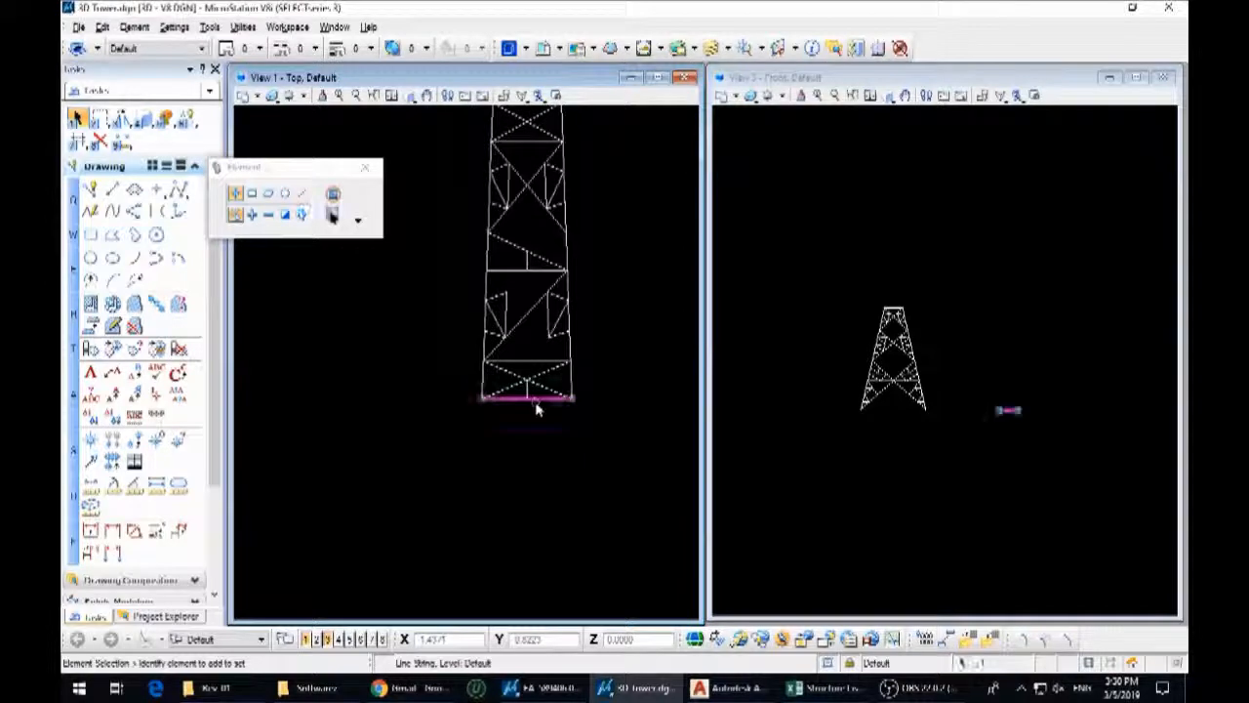
scroll(578, 388, down, 2)
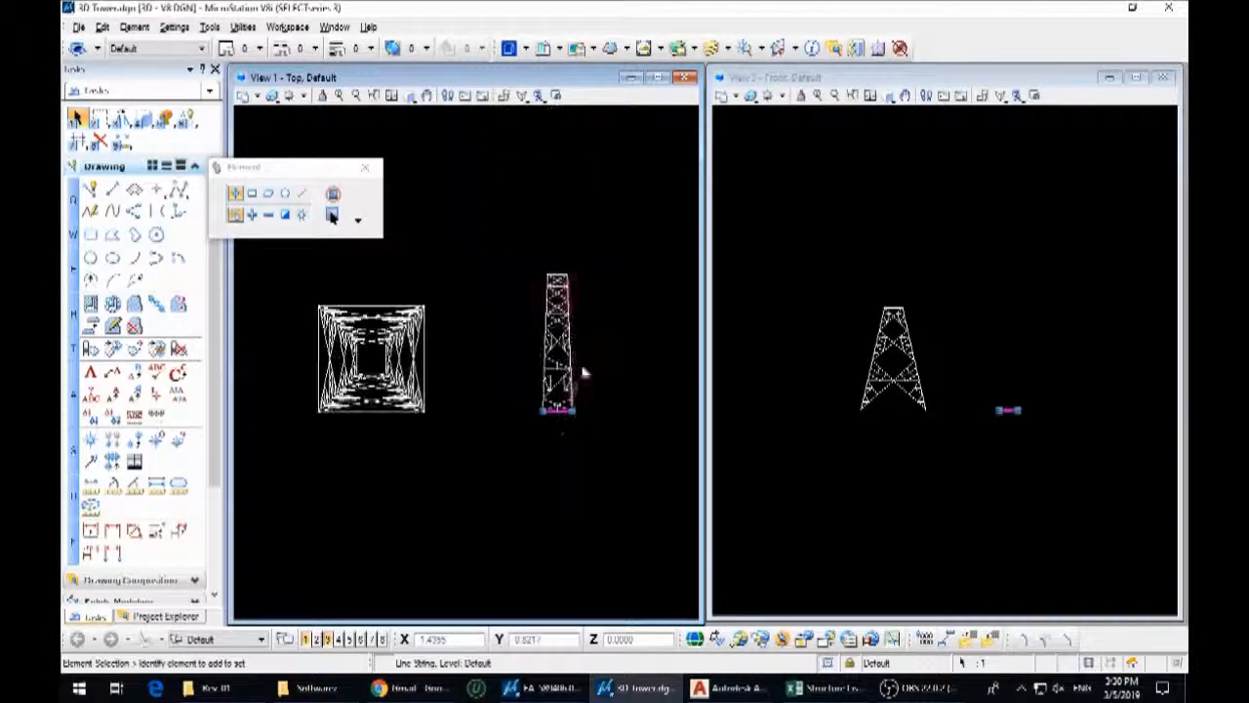
Copy the upper body's top and bottom edge lines to the empty area below it
scroll(562, 282, up, 3)
scroll(553, 296, down, 3)
key(3)
key(1)
click(567, 324)
click(496, 458)
right_click(518, 474)
Duplicate the two copied edge lines beside the first pair and rotate the duplicates a quarter turn
key(3)
key(1)
click(519, 453)
click(552, 485)
right_click(553, 485)
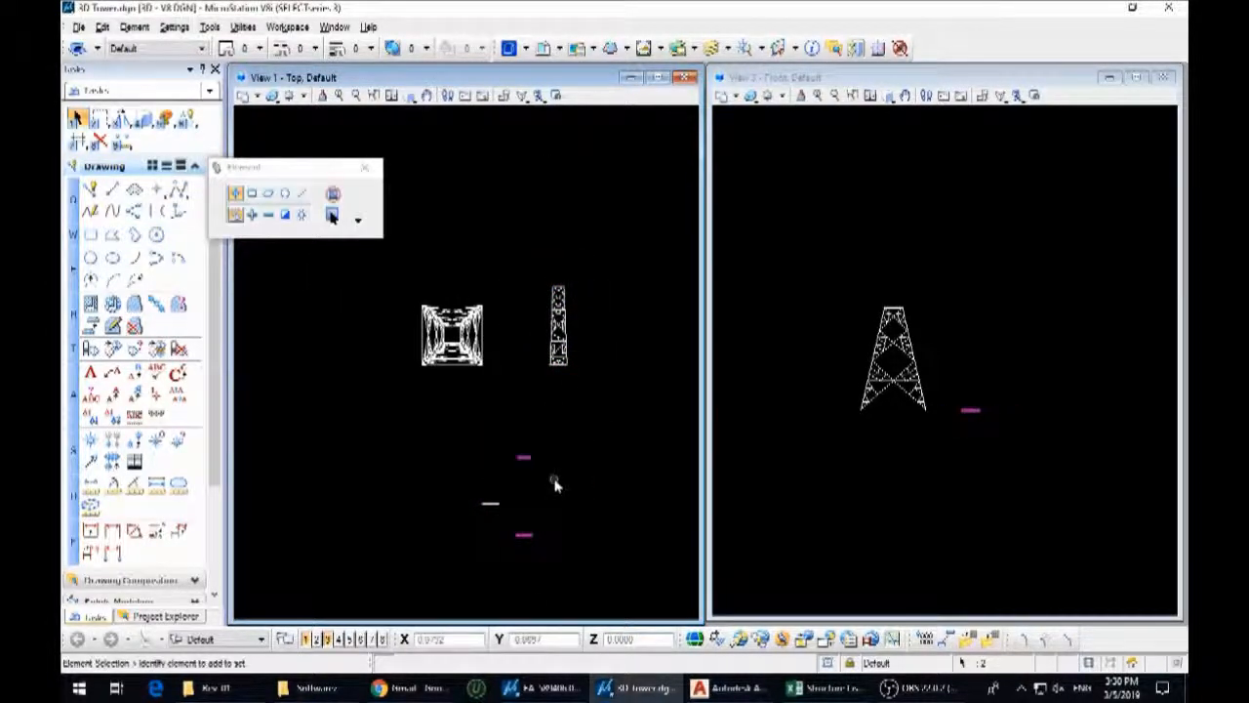
key(3)
key(4)
click(560, 497)
click(561, 445)
Move each rotated line to the right end of its matching horizontal edge line, forming the first corner of each square
key(3)
key(2)
scroll(517, 539, up, 3)
click(526, 507)
scroll(564, 498, down, 2)
scroll(553, 406, up, 2)
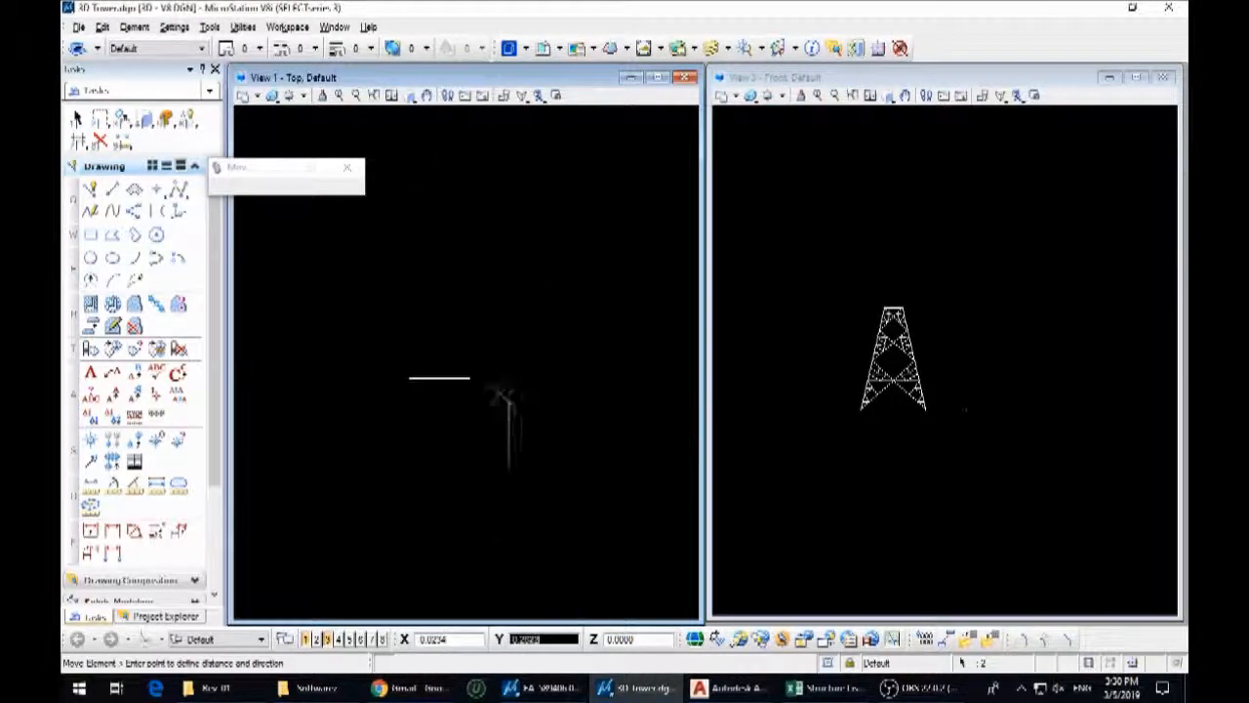
scroll(488, 404, down, 3)
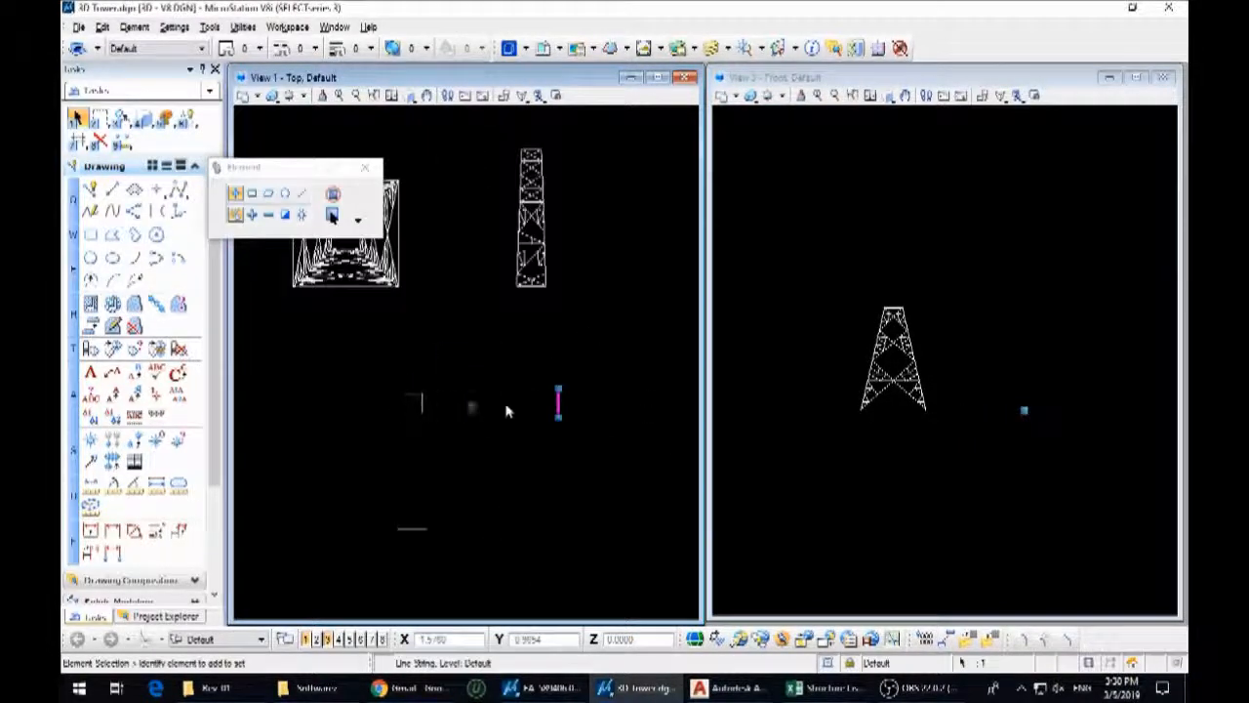
click(426, 530)
right_click(434, 540)
Copy the vertical and horizontal lines of the lower corner to their opposite sides, completing the larger base square
key(3)
key(1)
click(427, 530)
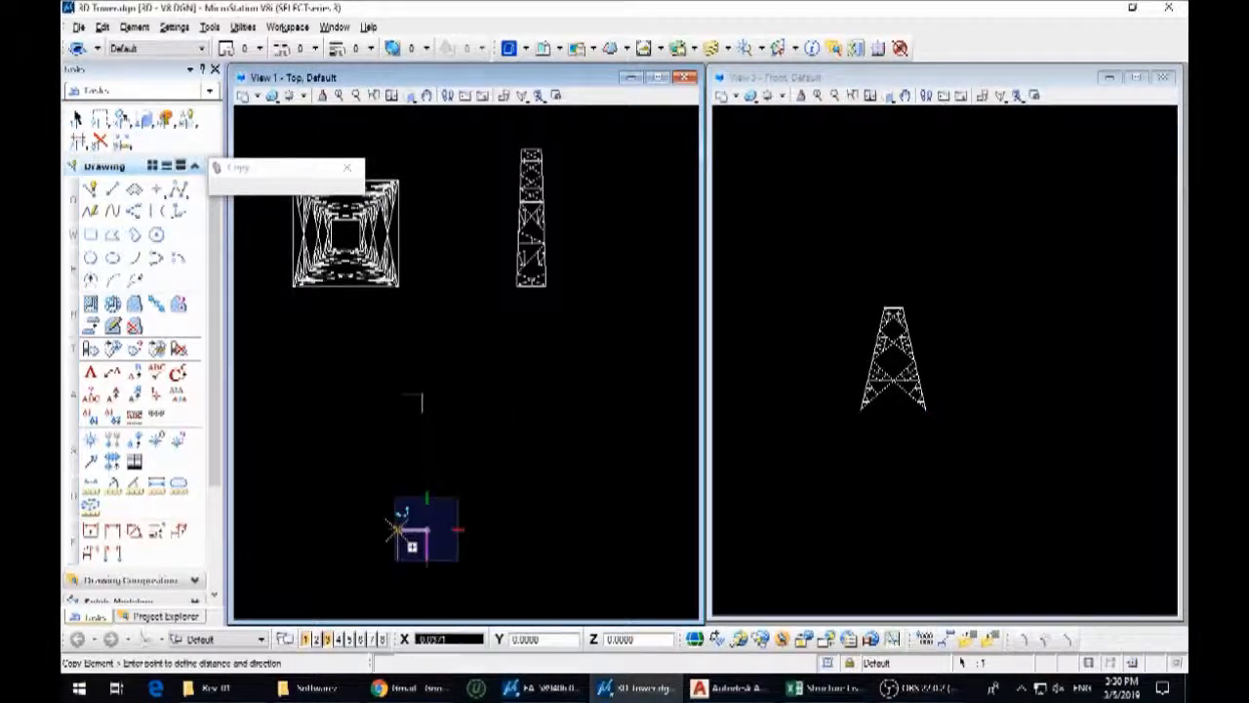
click(399, 531)
right_click(409, 534)
click(426, 530)
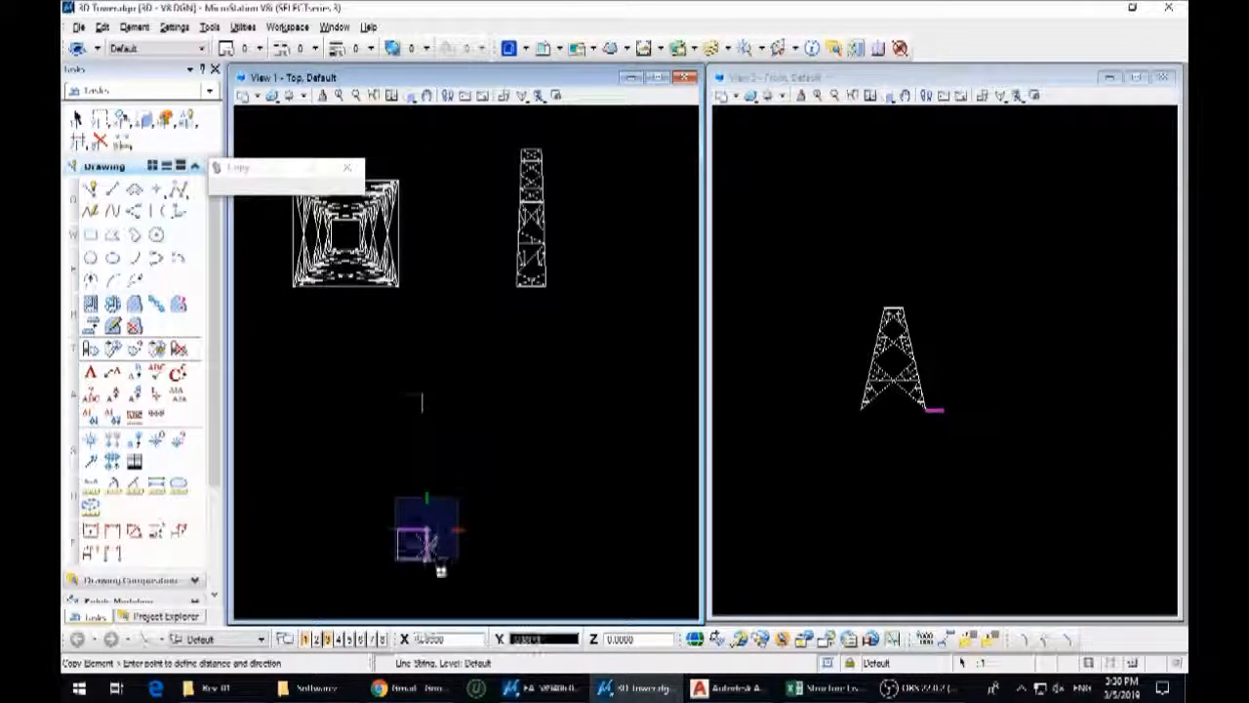
click(426, 559)
right_click(434, 565)
Copy the two lines of the upper corner to their opposite sides, completing the smaller top square
scroll(416, 395, up, 2)
key(3)
key(1)
click(427, 394)
click(427, 428)
right_click(430, 426)
click(428, 411)
key(3)
key(1)
click(426, 393)
click(393, 393)
right_click(383, 389)
Move the smaller top square so that it is centred inside the larger base square
drag(361, 372, 456, 471)
key(3)
key(2)
click(430, 410)
scroll(420, 410, down, 3)
scroll(429, 410, up, 8)
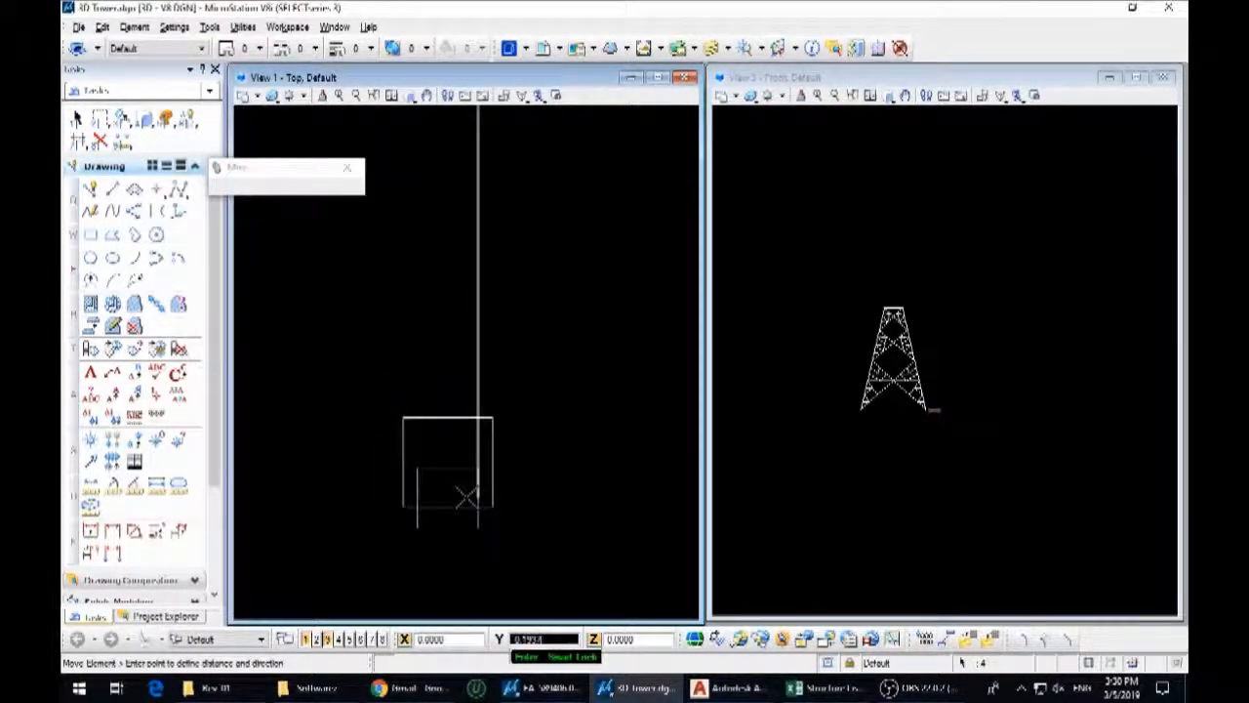
click(517, 418)
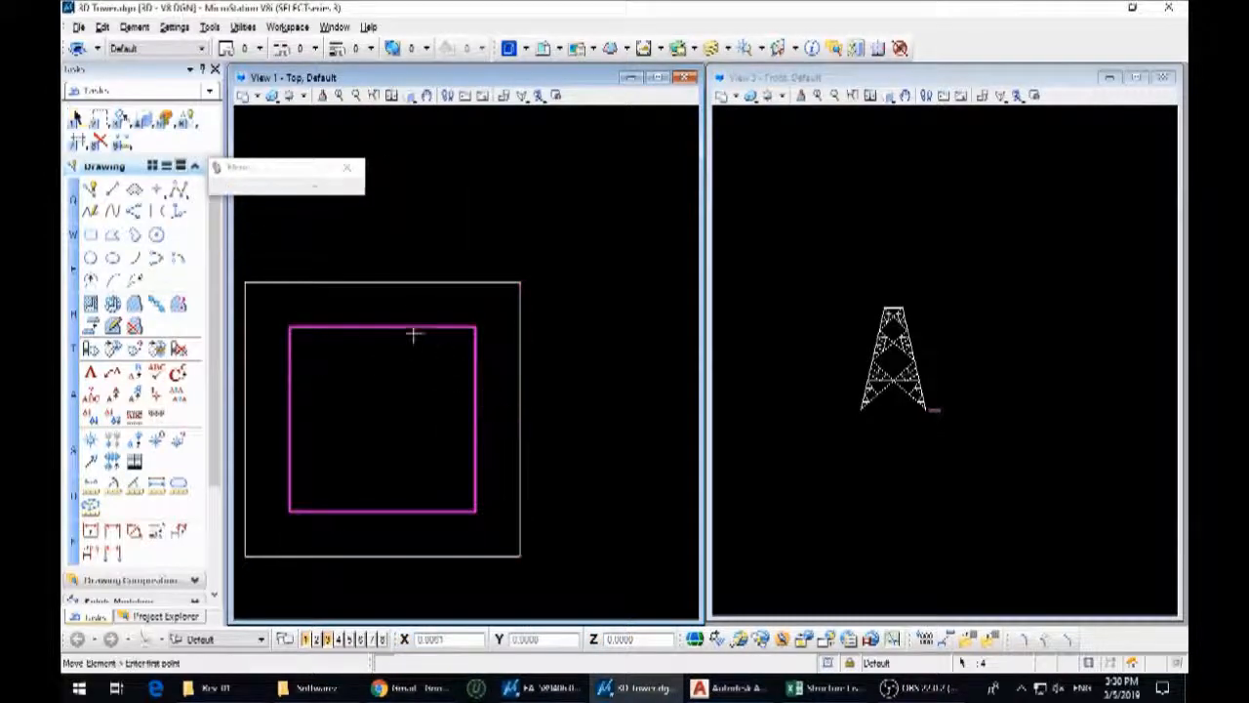
click(382, 325)
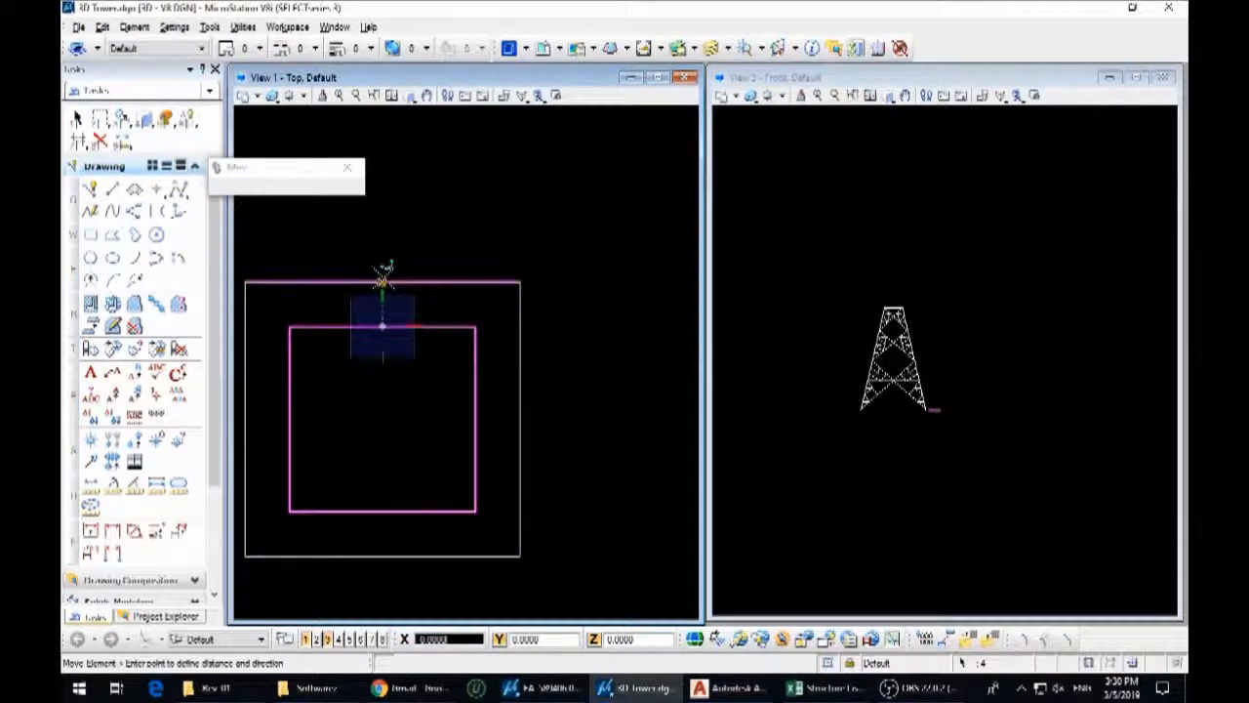
click(383, 283)
Measure the upper body elevation's height between the midpoints of its top and bottom edges
scroll(450, 383, down, 8)
scroll(478, 171, up, 5)
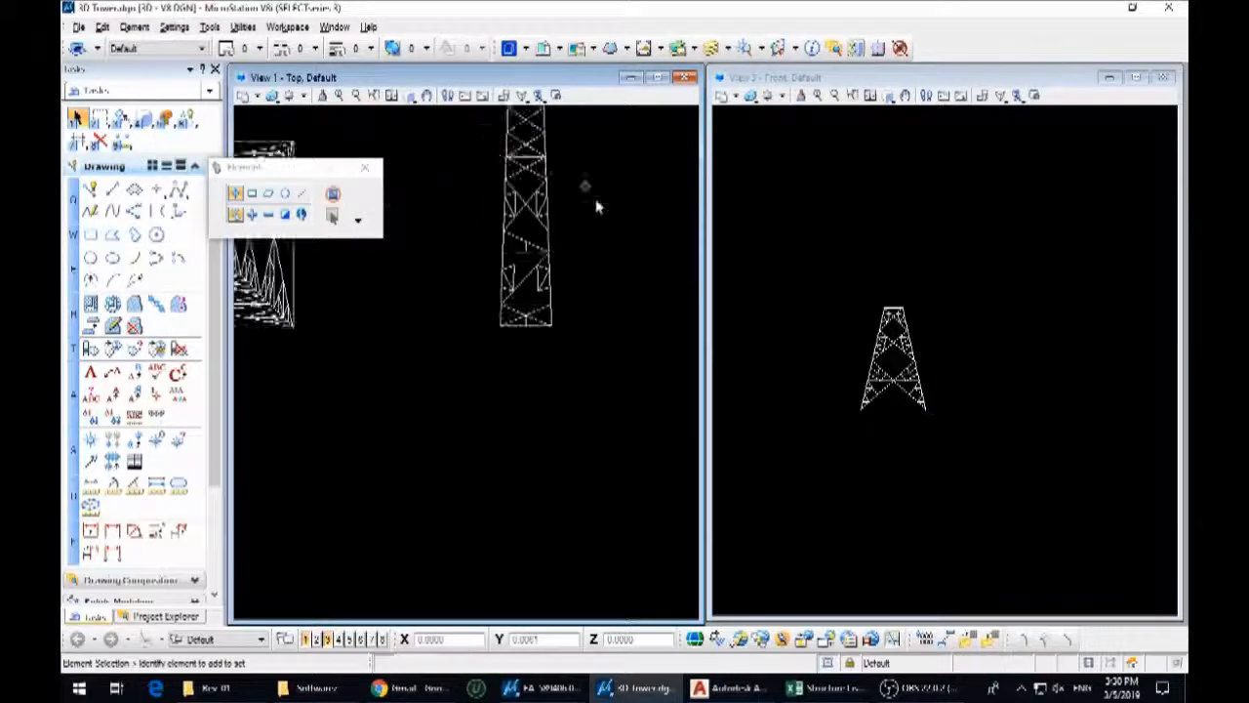
middle_drag(588, 194, 603, 320)
key(f)
key(2)
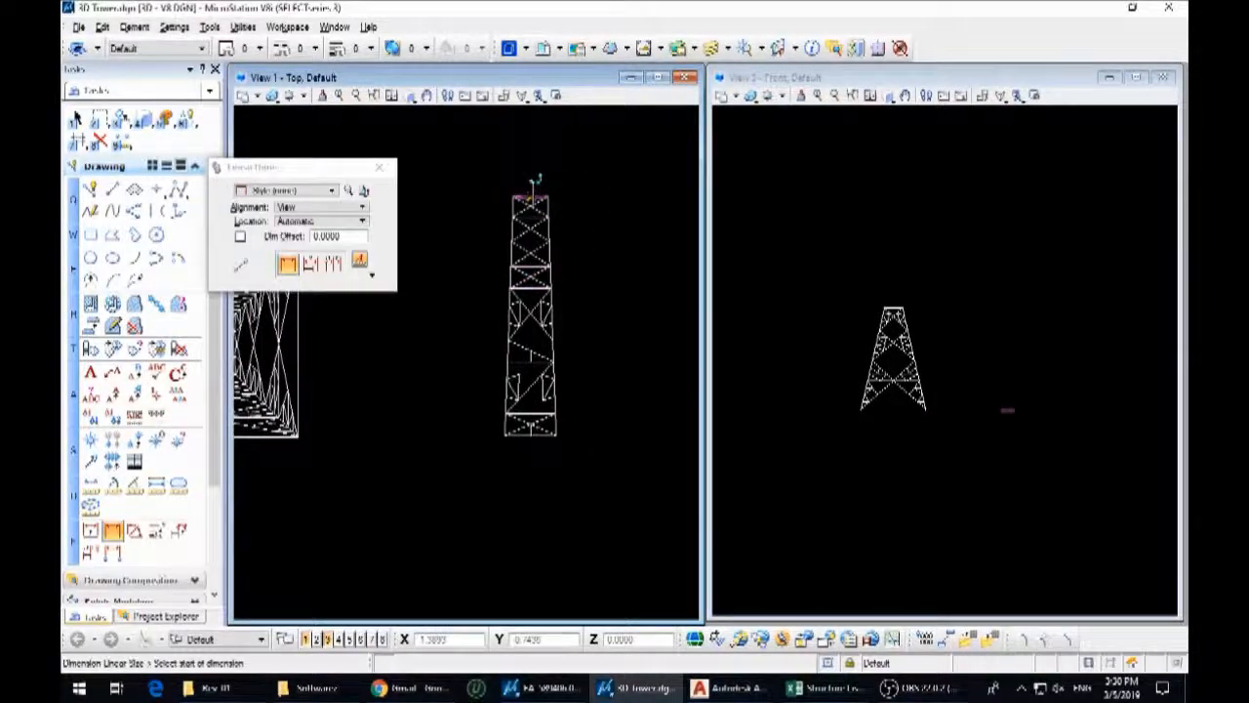
click(532, 194)
click(527, 437)
scroll(527, 434, down, 4)
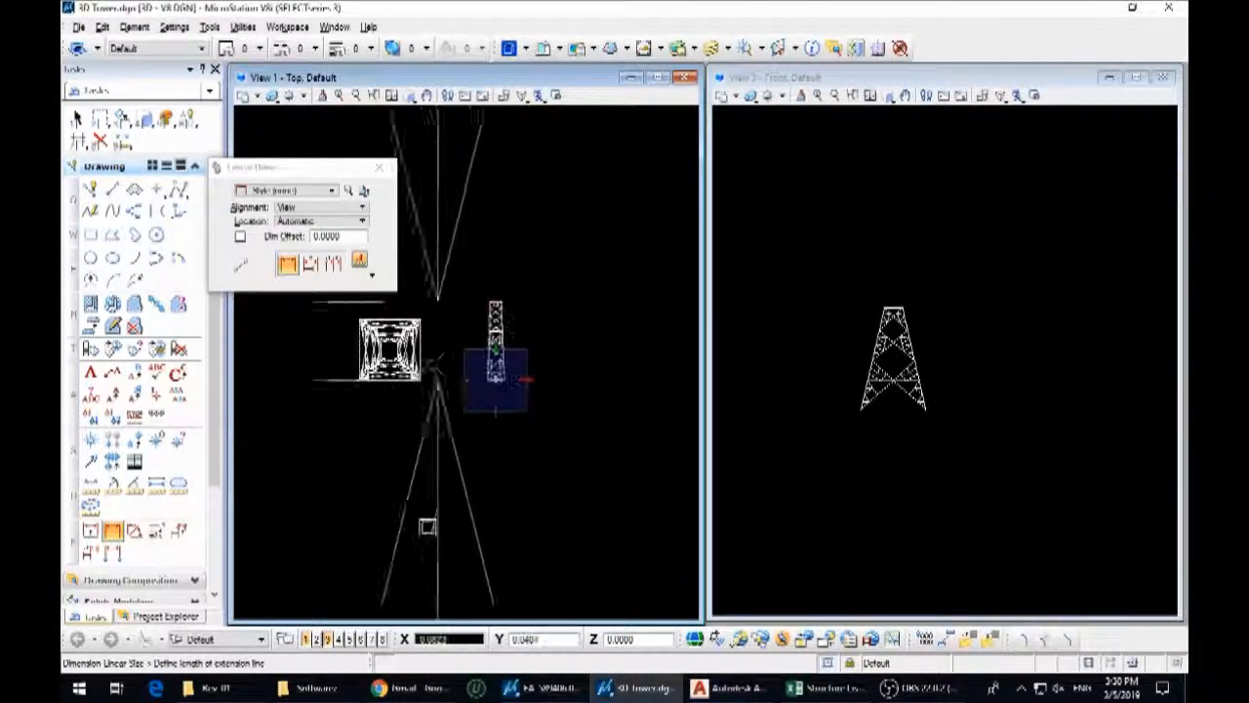
key(Escape)
scroll(501, 402, up, 6)
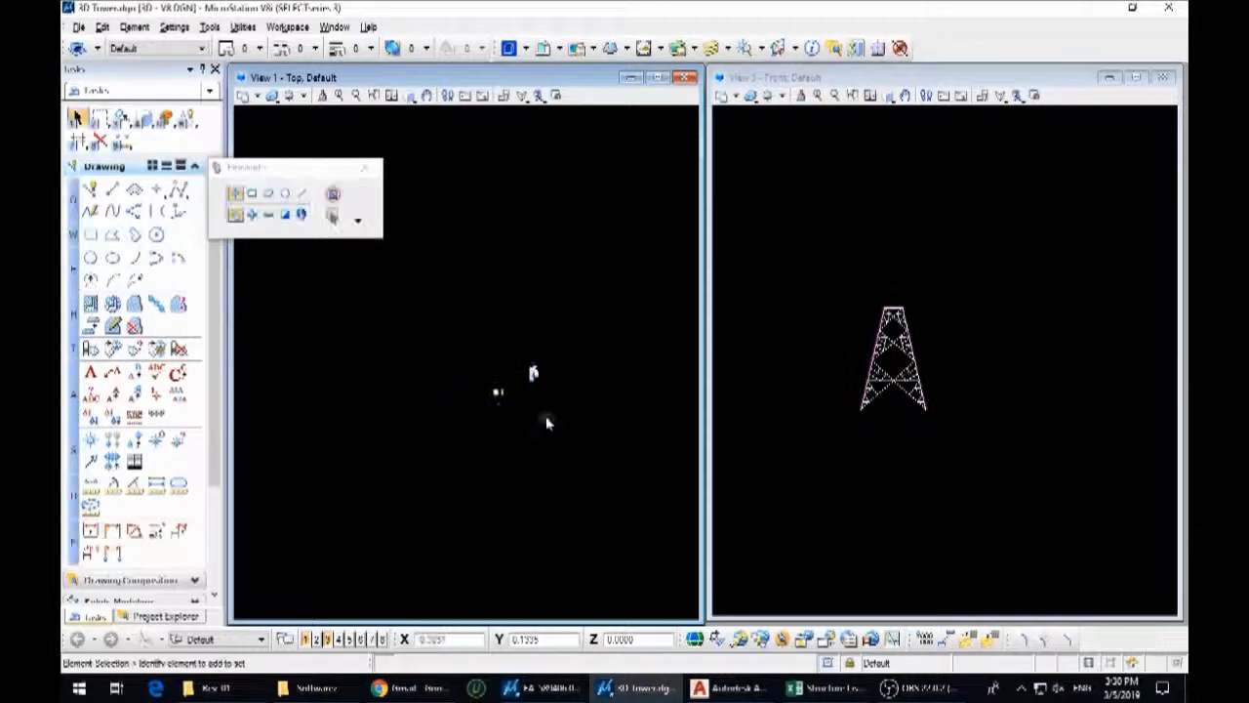
Move the inner top square vertically upward in the front view by the upper body's height
scroll(387, 251, up, 3)
drag(394, 273, 521, 394)
scroll(957, 455, down, 3)
middle_drag(1032, 444, 932, 460)
key(3)
key(2)
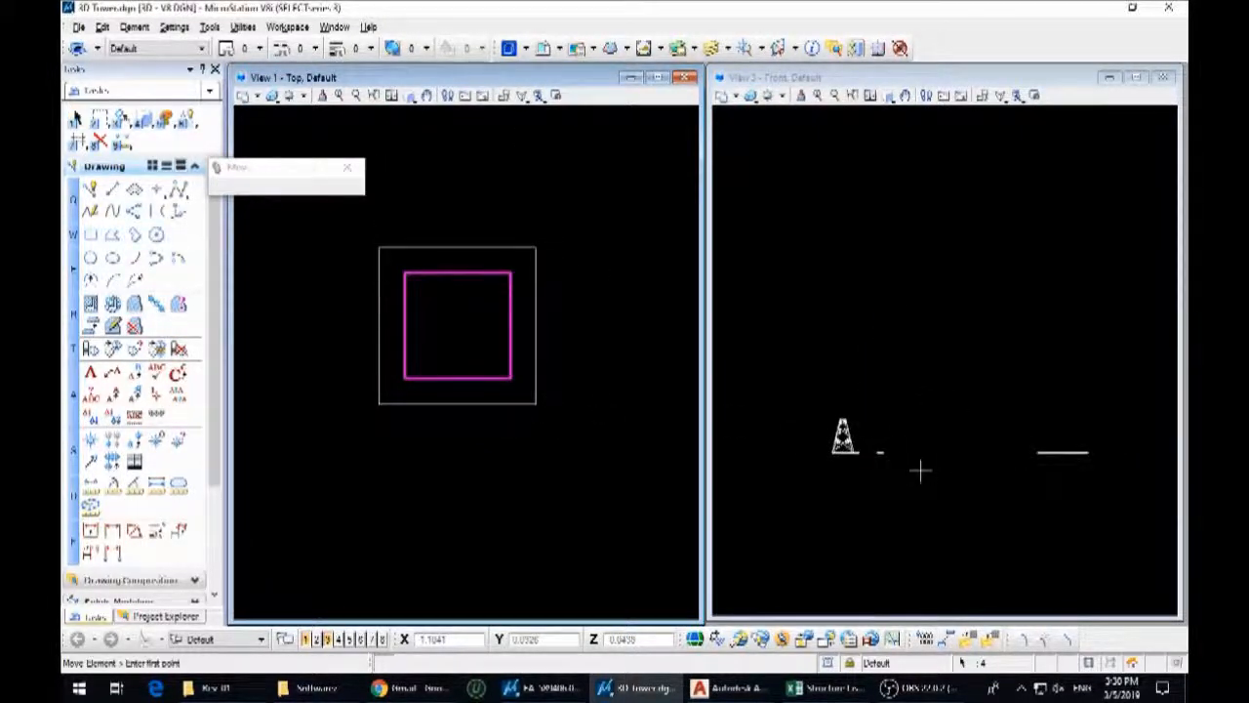
click(918, 472)
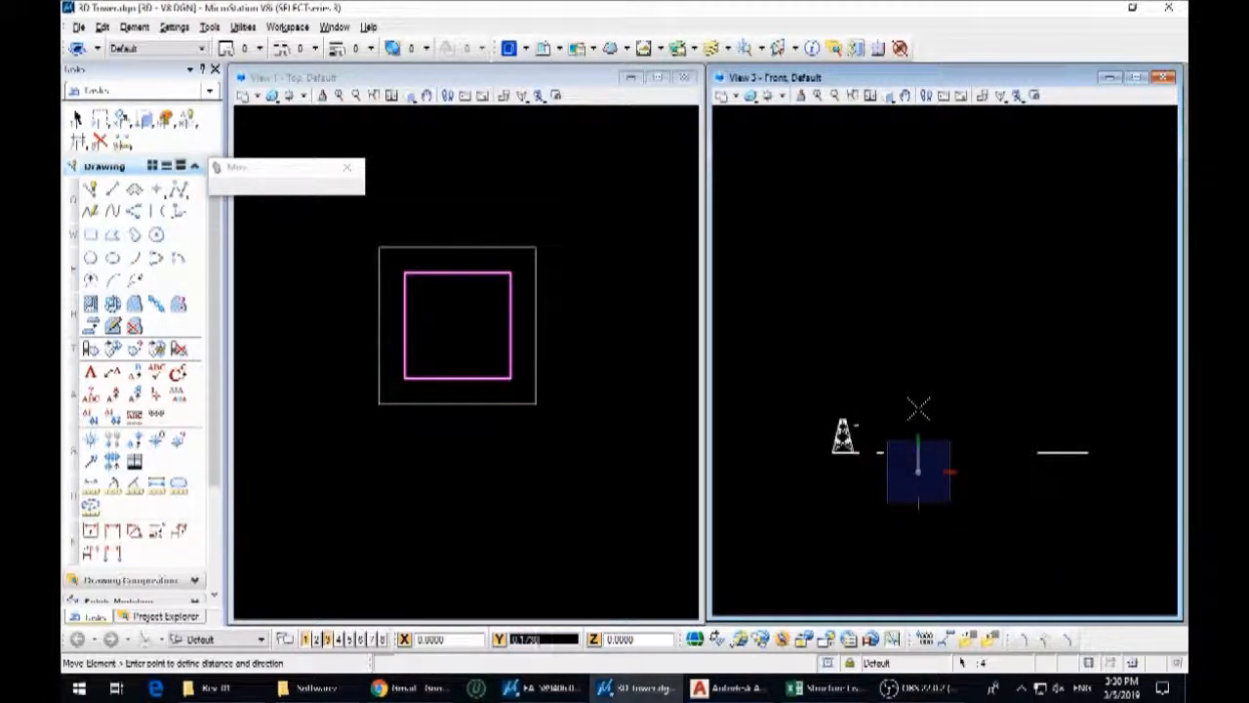
key(Escape)
Rotate the whole flat upper body elevation a quarter turn in the front view so it stands on edge
scroll(522, 434, down, 5)
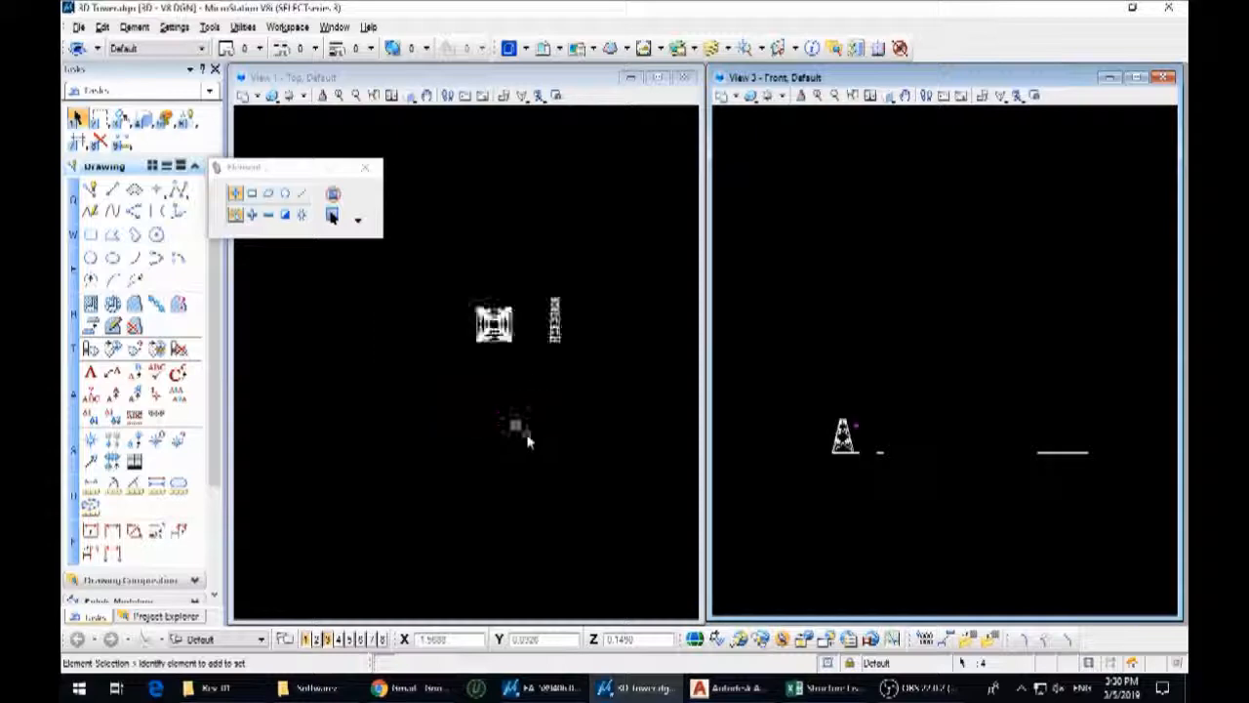
scroll(545, 314, up, 1)
drag(539, 272, 612, 414)
key(3)
key(5)
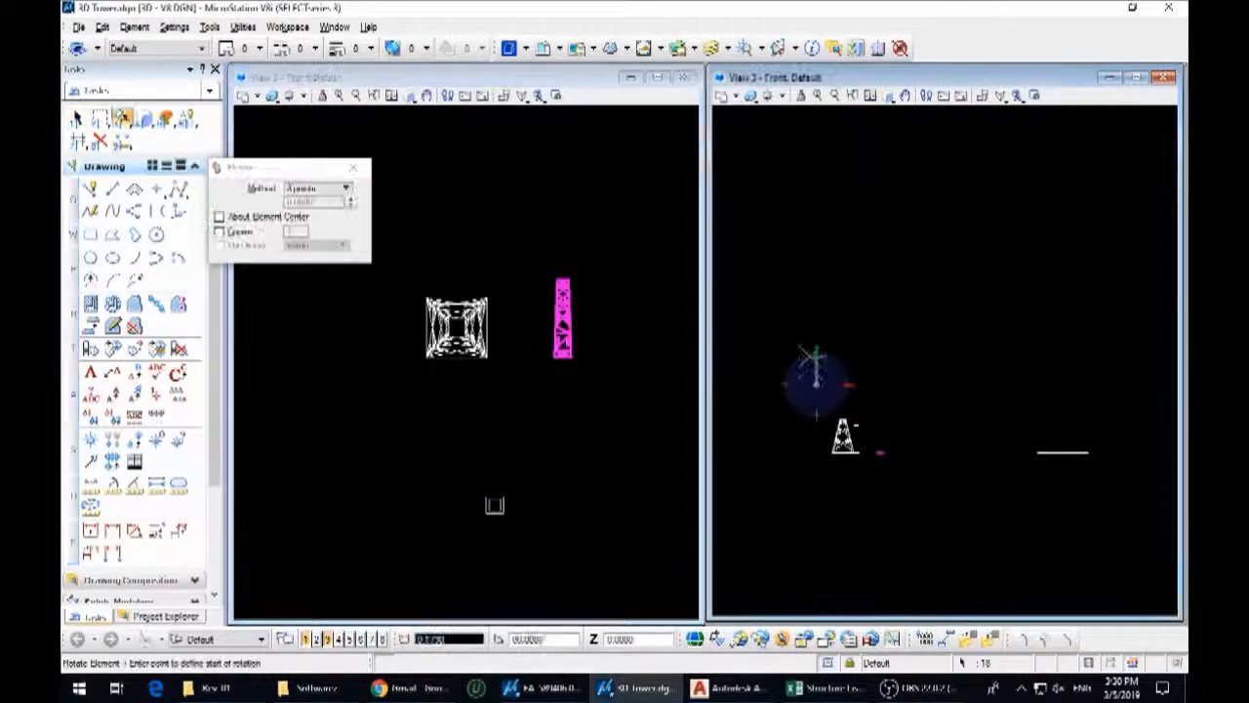
click(873, 382)
scroll(730, 392, down, 1)
scroll(629, 417, down, 2)
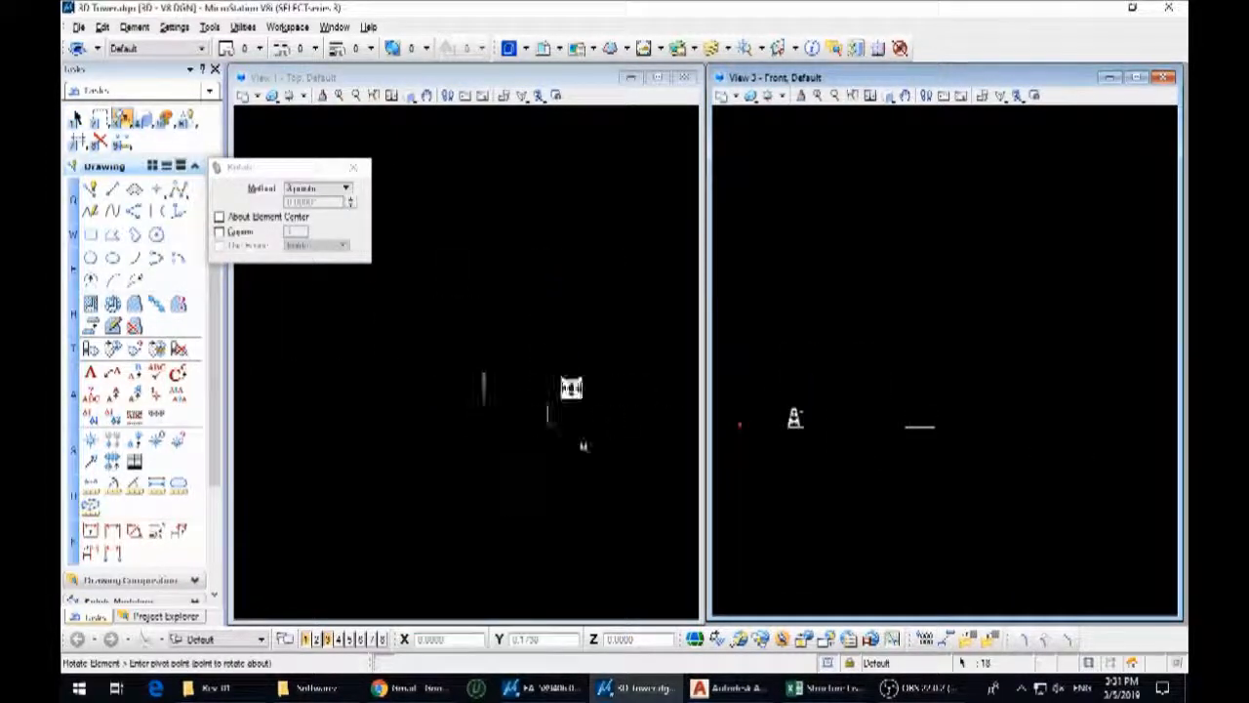
Turn the elevation a quarter turn in the top view and another in the front view so it stands upright
scroll(493, 395, up, 1)
click(494, 395)
click(543, 392)
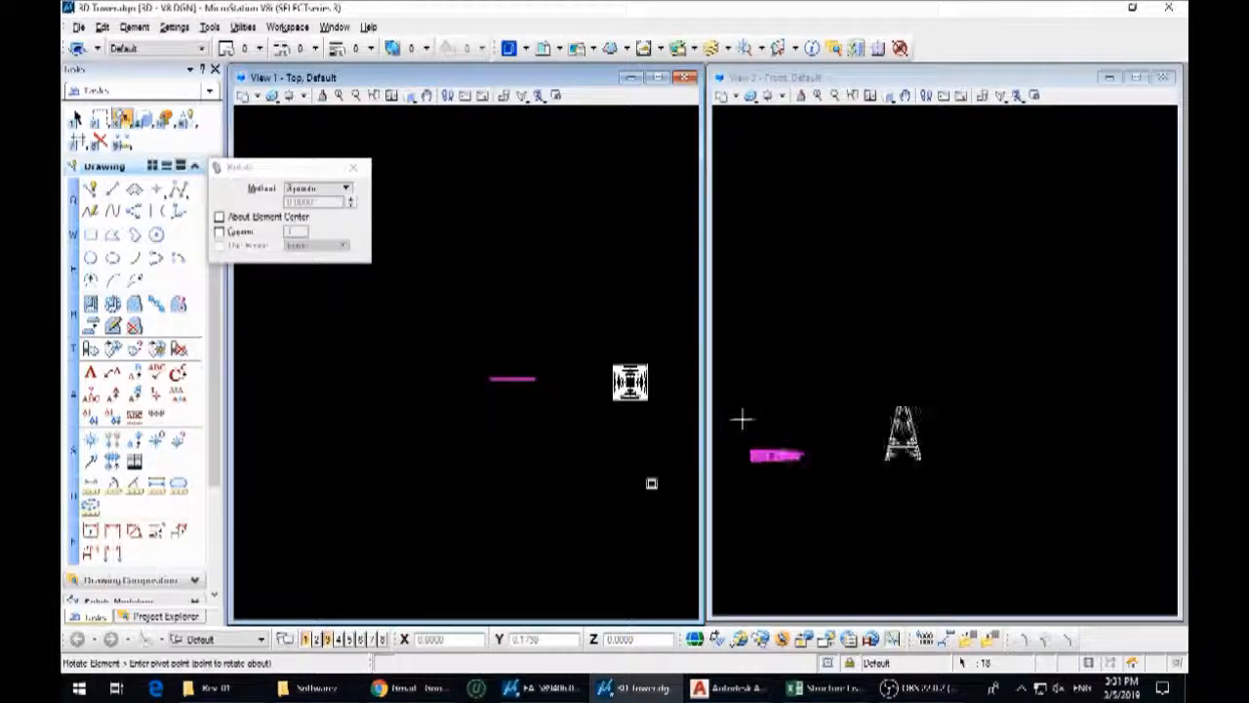
scroll(739, 420, up, 1)
click(801, 418)
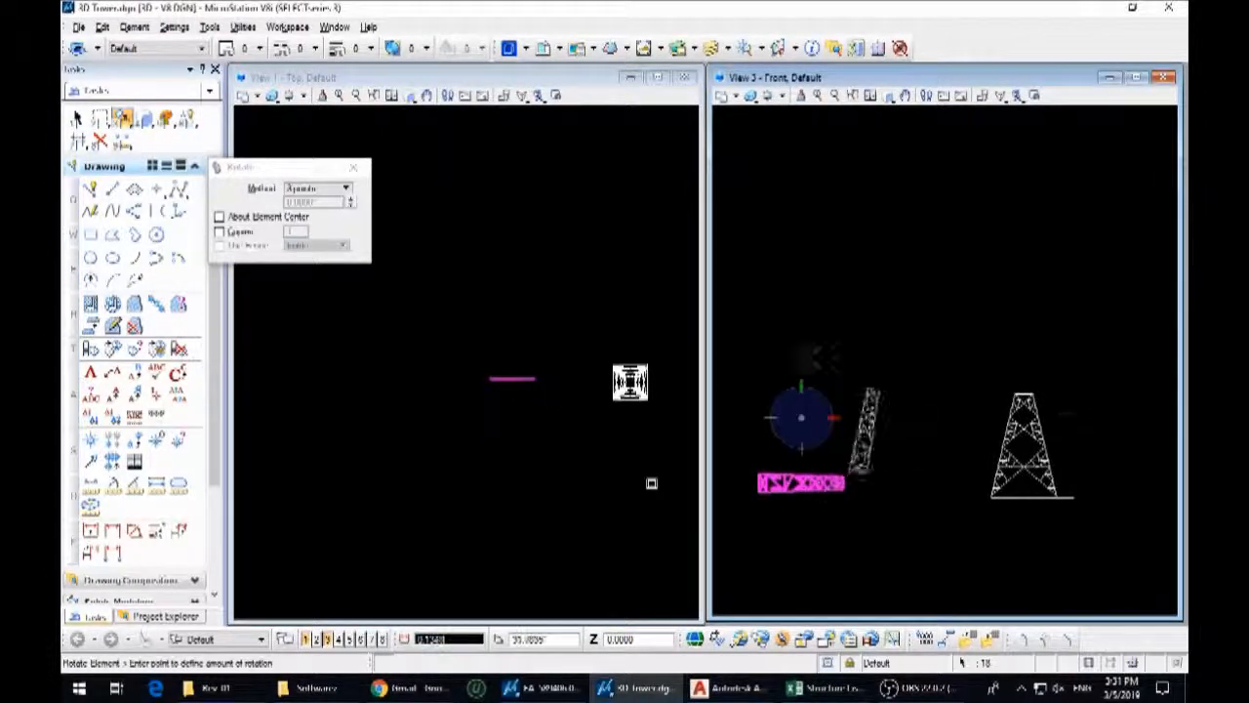
click(845, 449)
Move the upright elevation by its bottom-left corner onto the front-left corner of the base square
key(ctrl+m)
scroll(858, 466, up, 4)
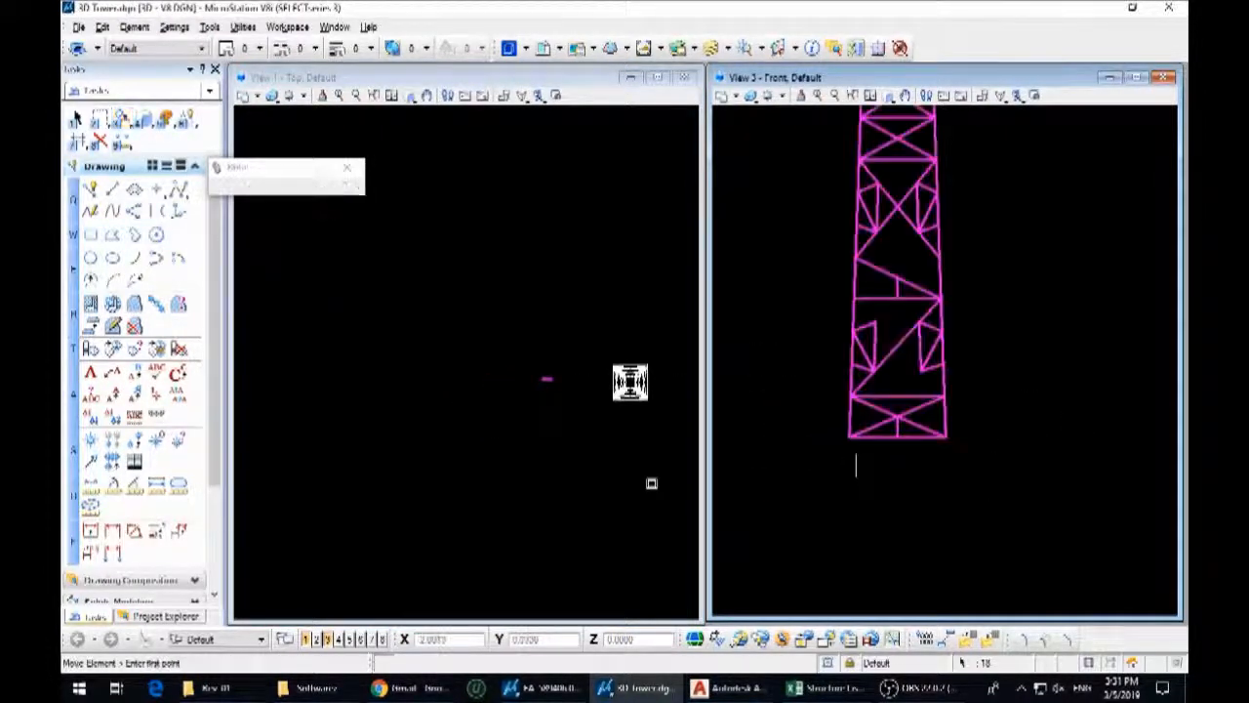
click(845, 416)
scroll(649, 489, up, 4)
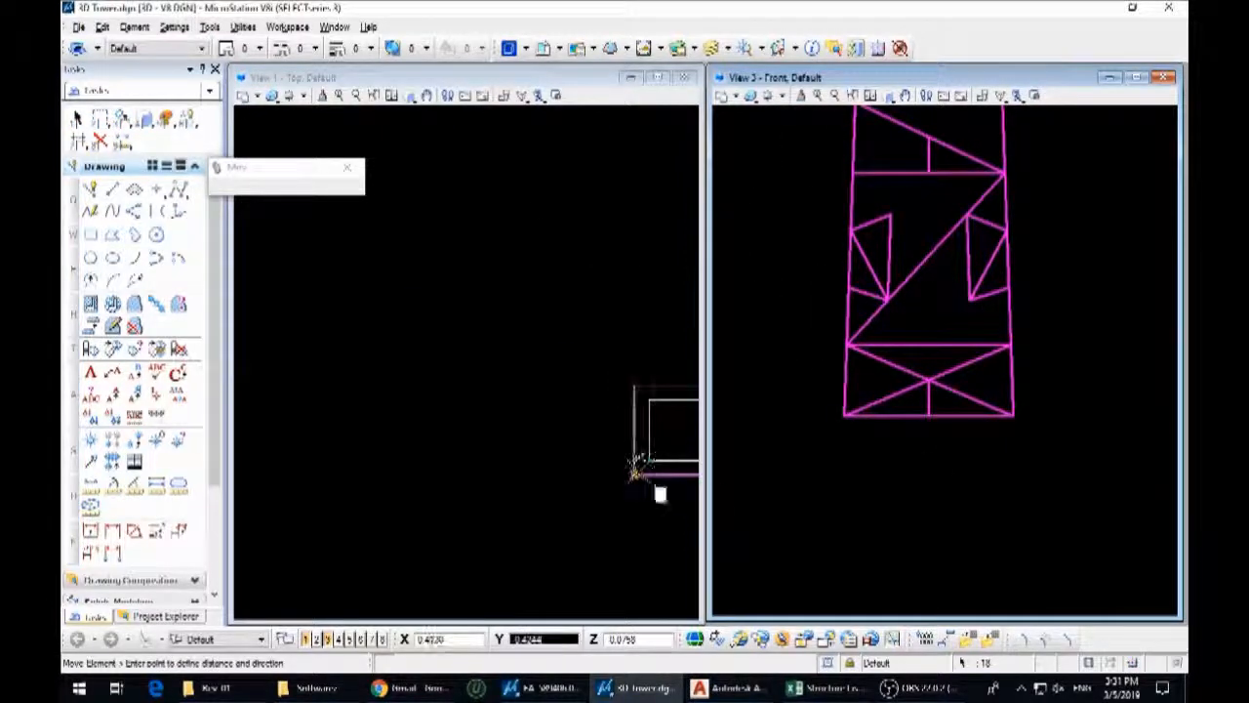
click(635, 475)
key(Escape)
Move the upper body elevation together with its two squares to the right, clear of the lower body section
scroll(507, 505, down, 2)
scroll(909, 468, down, 5)
scroll(1013, 480, up, 3)
middle_drag(1065, 517, 917, 491)
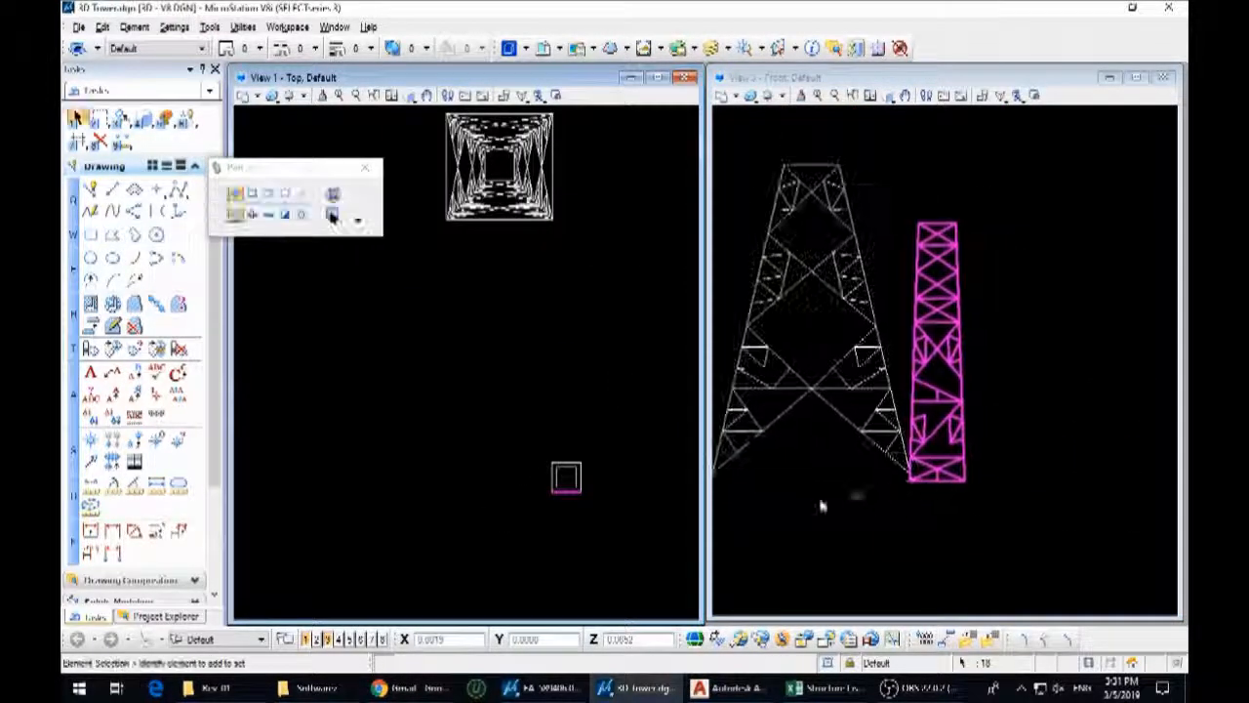
drag(498, 429, 605, 514)
key(ctrl+m)
click(605, 514)
middle_drag(578, 509, 417, 525)
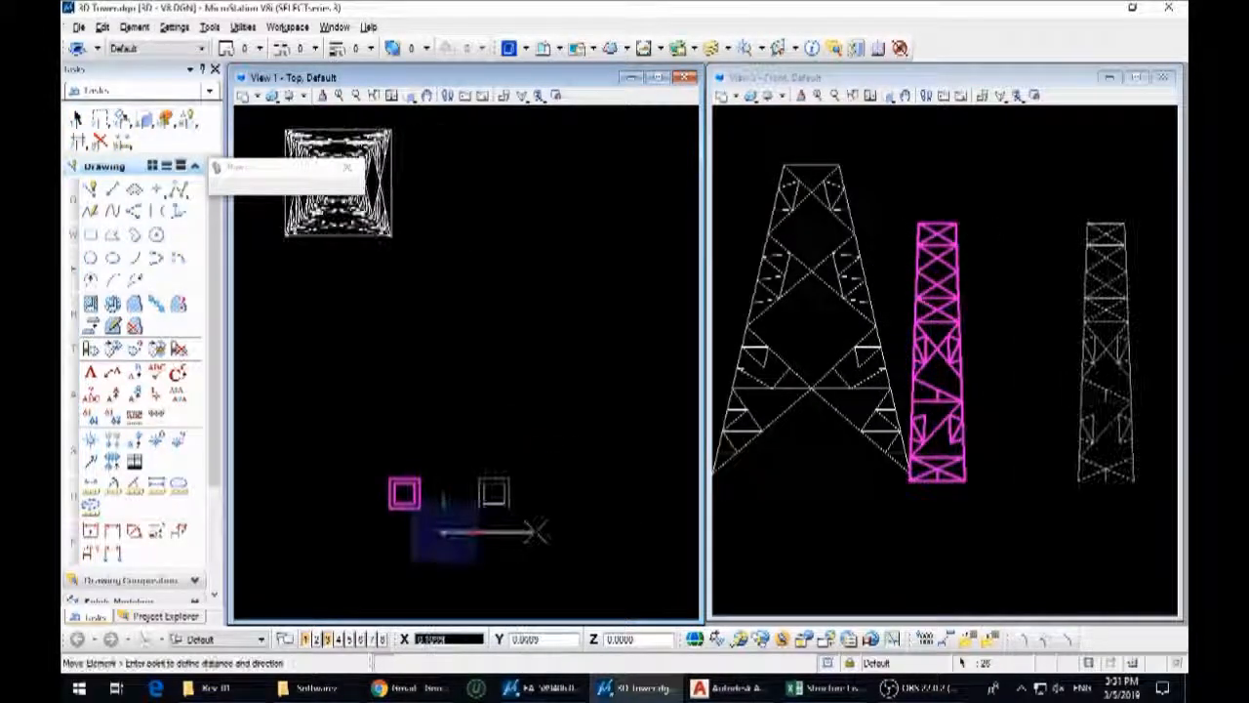
click(547, 529)
key(Escape)
Select only the upper body elevation in an angled 3D view, leaving out the lines of both squares
click(1093, 471)
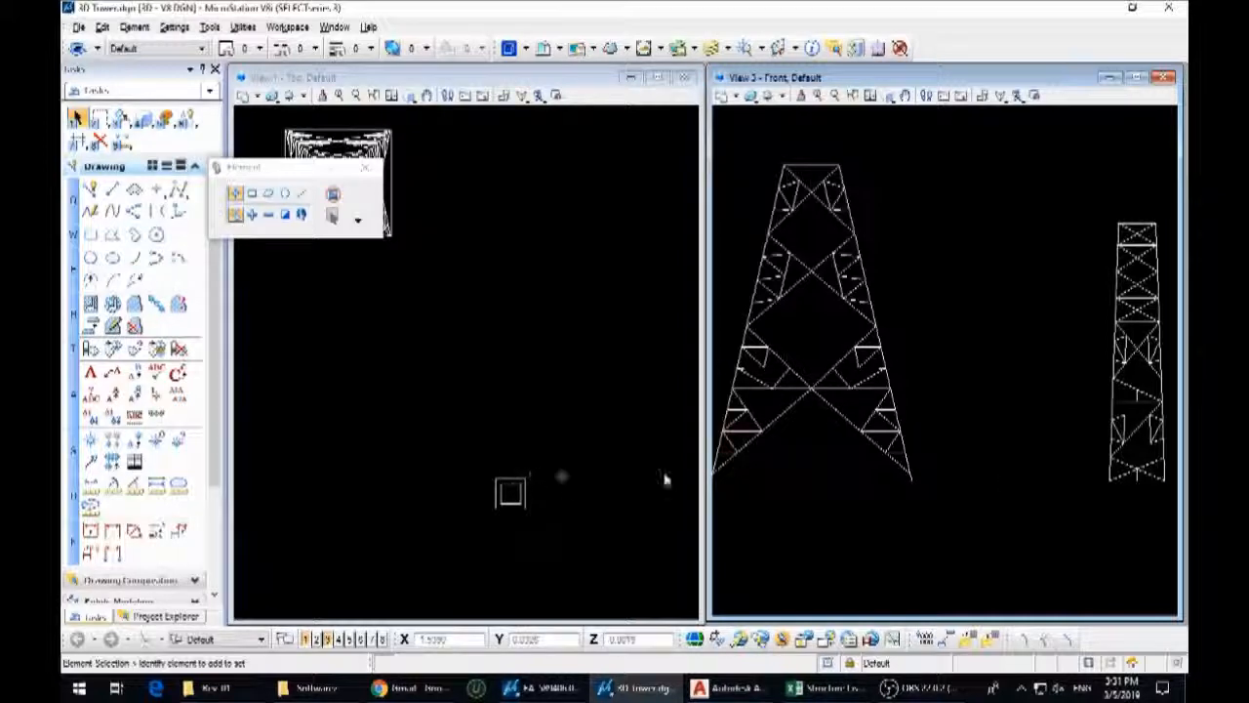
shift+middle_drag(1066, 326, 1081, 359)
middle_drag(1081, 359, 843, 357)
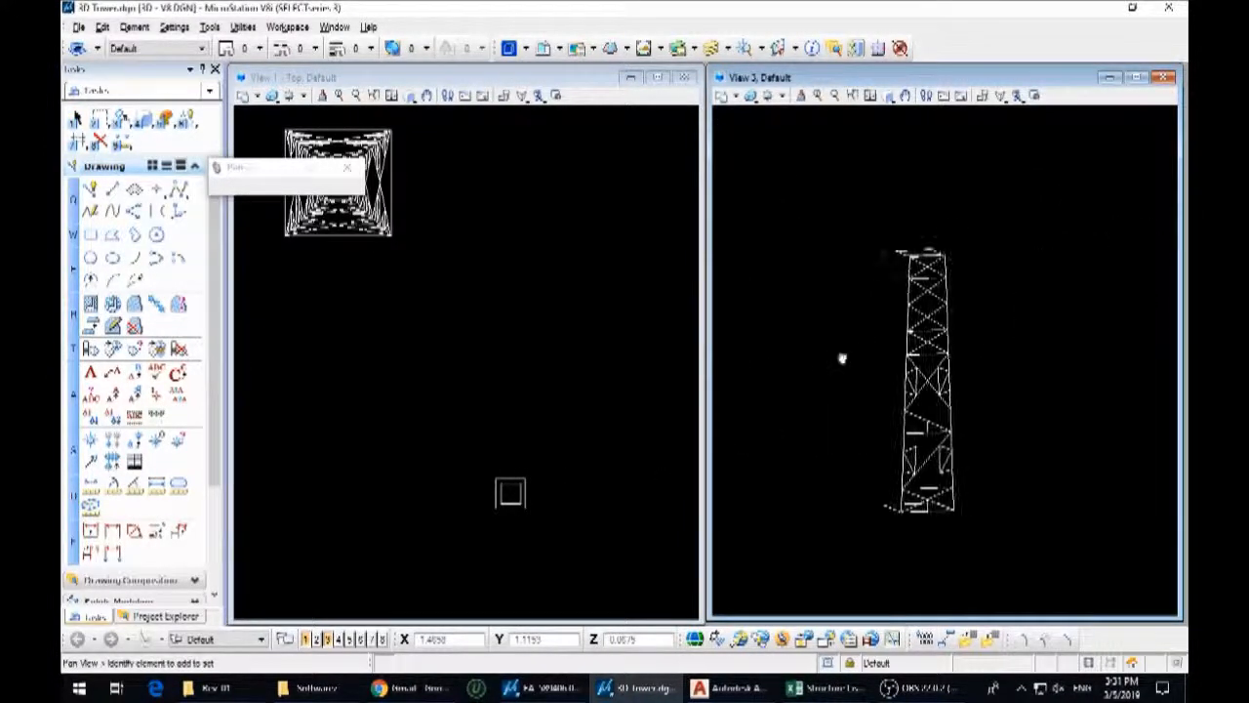
drag(855, 204, 1027, 544)
scroll(927, 314, up, 8)
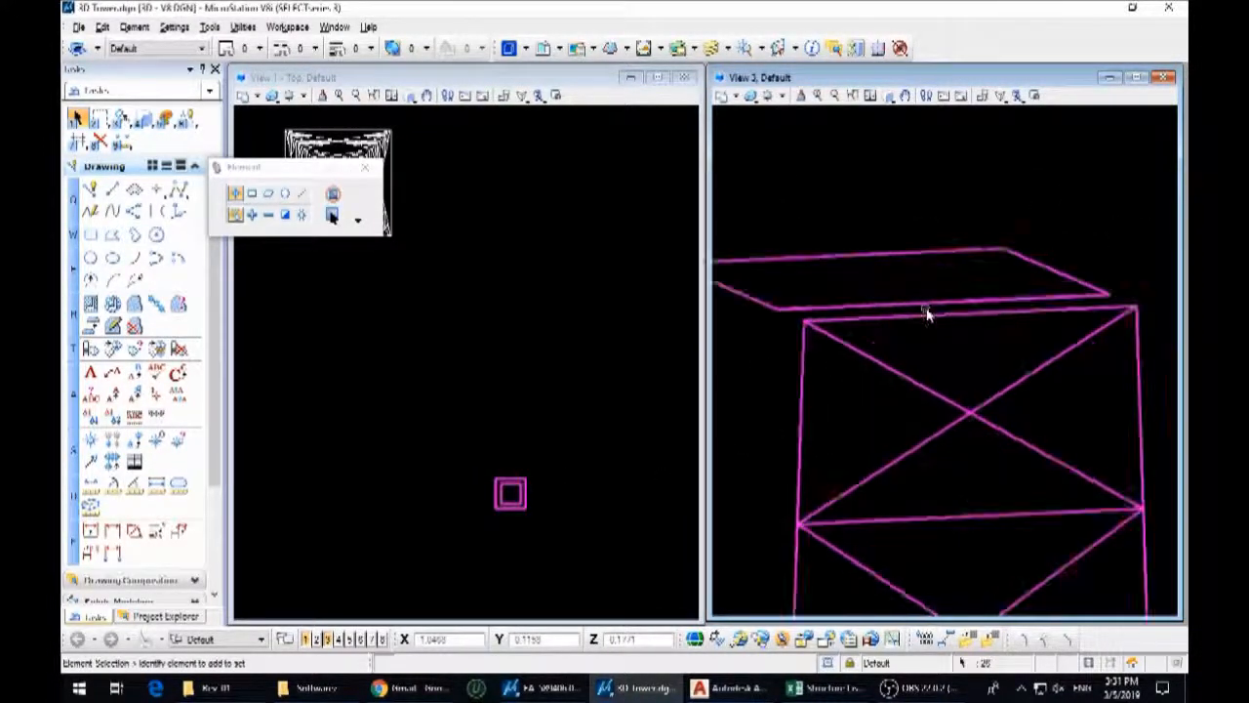
ctrl+drag(892, 263, 890, 263)
middle_drag(792, 300, 984, 314)
ctrl+drag(942, 289, 923, 314)
scroll(915, 271, down, 8)
scroll(933, 536, up, 8)
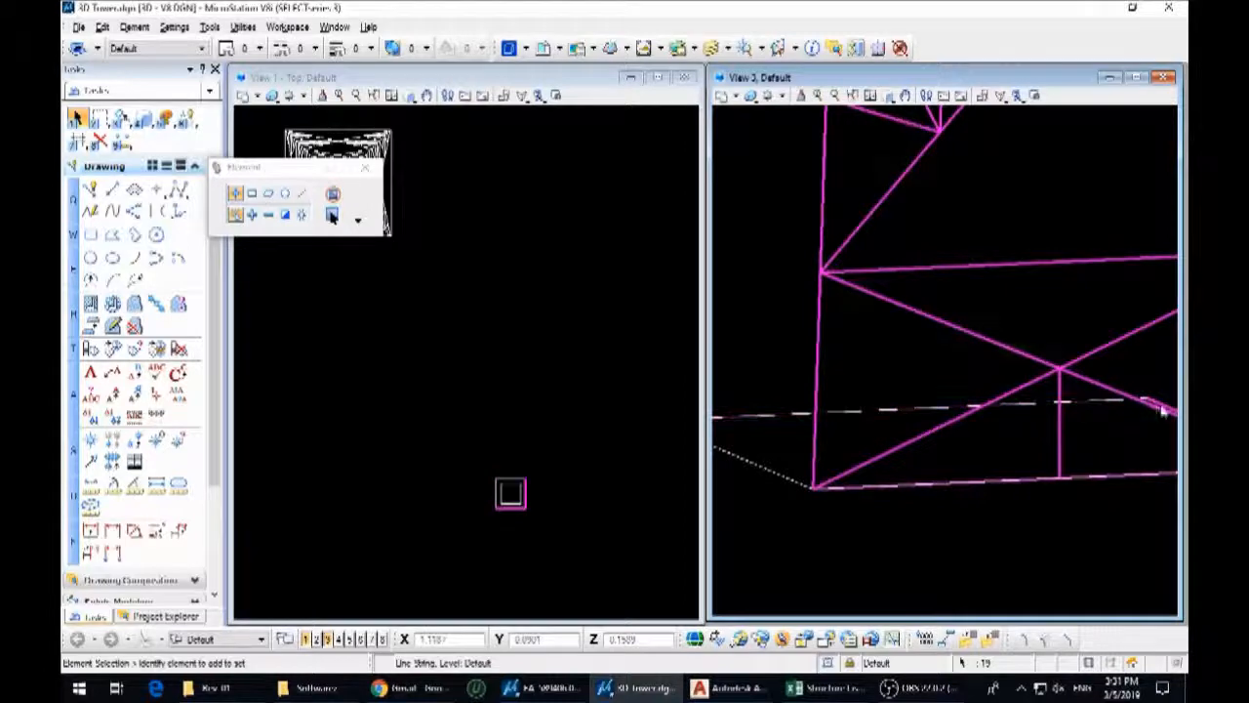
scroll(929, 492, down, 5)
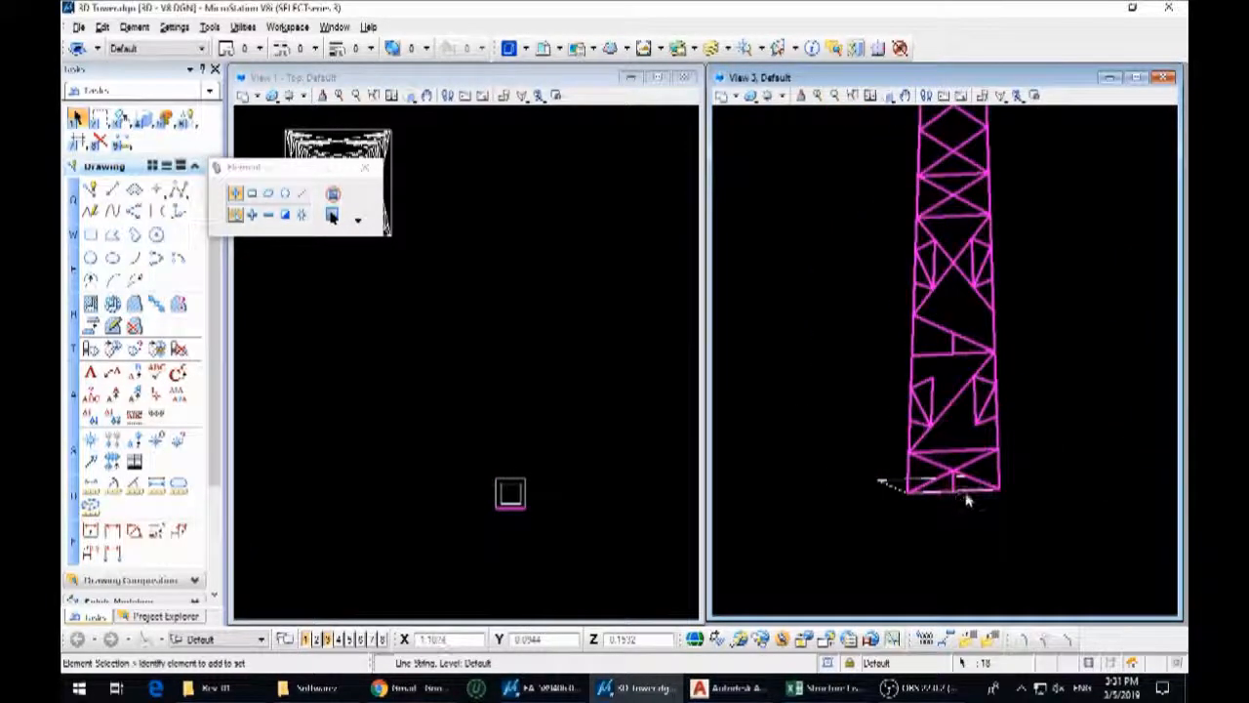
Rotate the elevation about its bottom edge's midpoint until its top edge meets the front edge of the top square
key(3)
key(5)
click(955, 490)
middle_drag(945, 215, 949, 531)
scroll(962, 282, up, 4)
click(970, 313)
scroll(959, 308, up, 3)
click(929, 318)
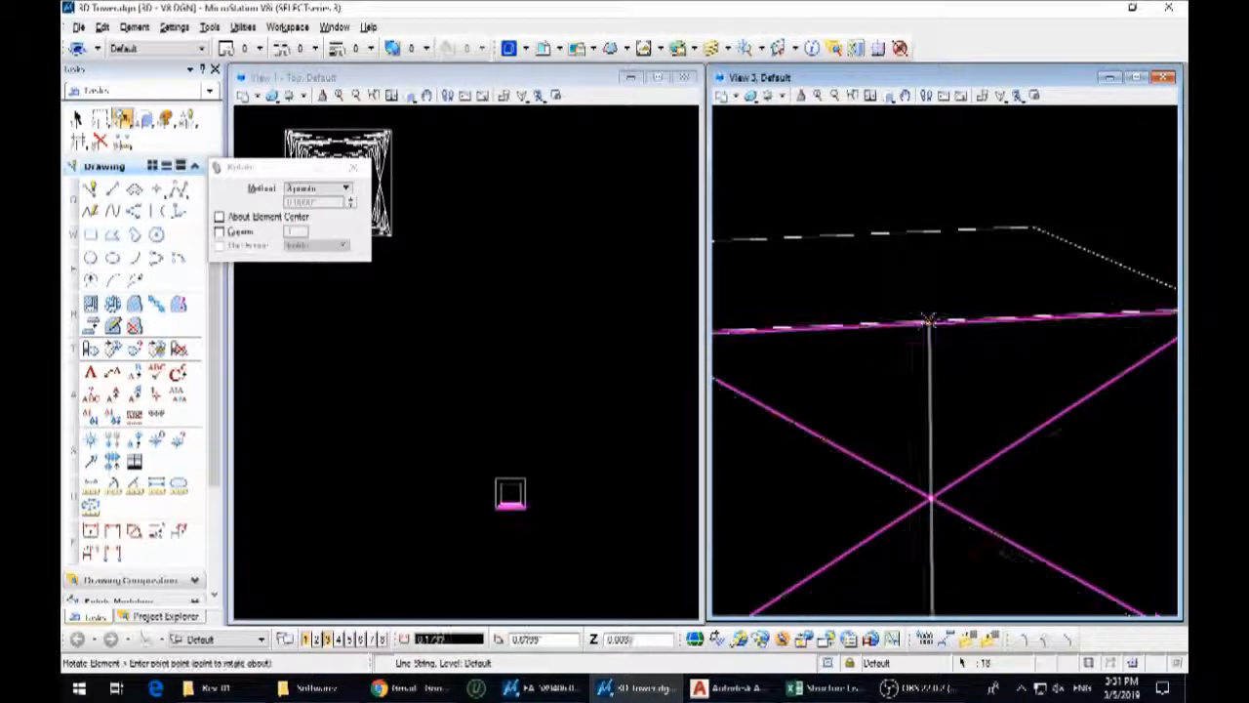
Examine in the top view how the tilted elevation fits between the base square and the top square
key(1)
scroll(500, 506, up, 6)
scroll(585, 496, up, 4)
scroll(356, 462, up, 4)
scroll(421, 420, down, 4)
scroll(392, 422, up, 4)
scroll(391, 395, up, 1)
scroll(420, 410, down, 8)
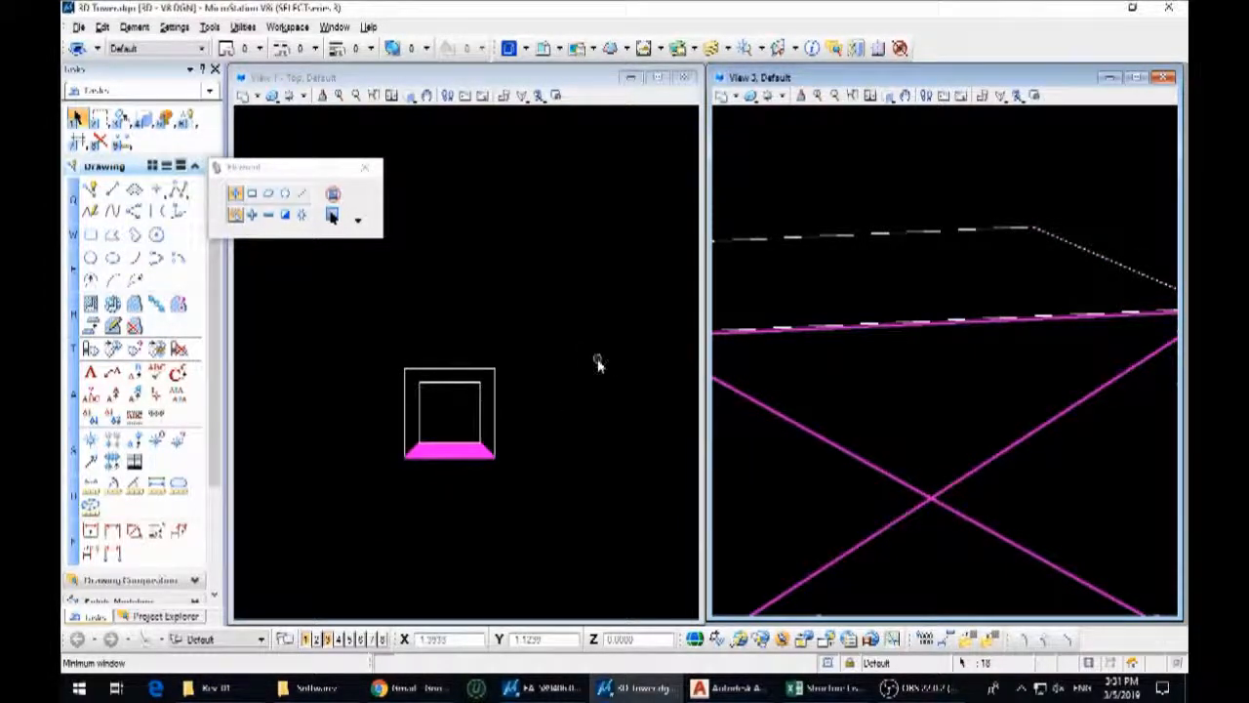
scroll(514, 461, up, 5)
scroll(555, 441, down, 3)
scroll(501, 404, up, 4)
scroll(662, 412, down, 2)
middle_drag(395, 415, 647, 432)
scroll(549, 429, down, 4)
middle_drag(549, 429, 545, 419)
scroll(542, 423, down, 5)
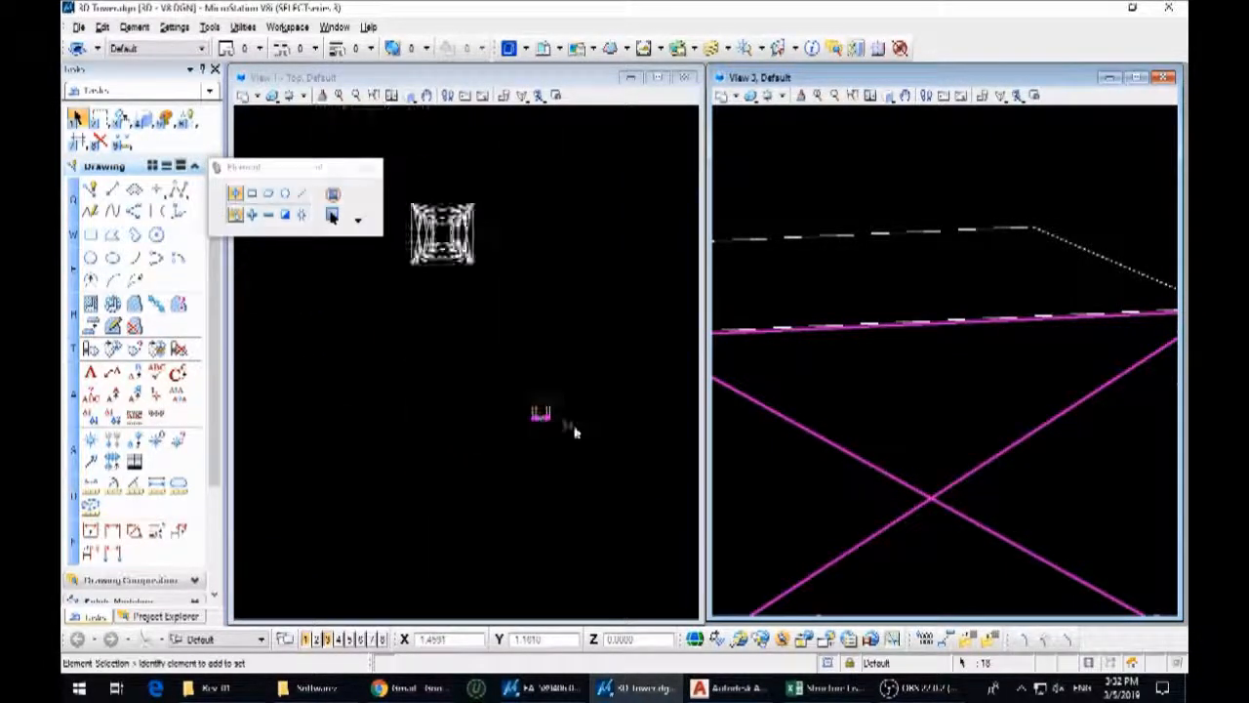
Mirror a copy of the tilted face horizontally about the squares' centre onto their opposite side
scroll(567, 428, up, 5)
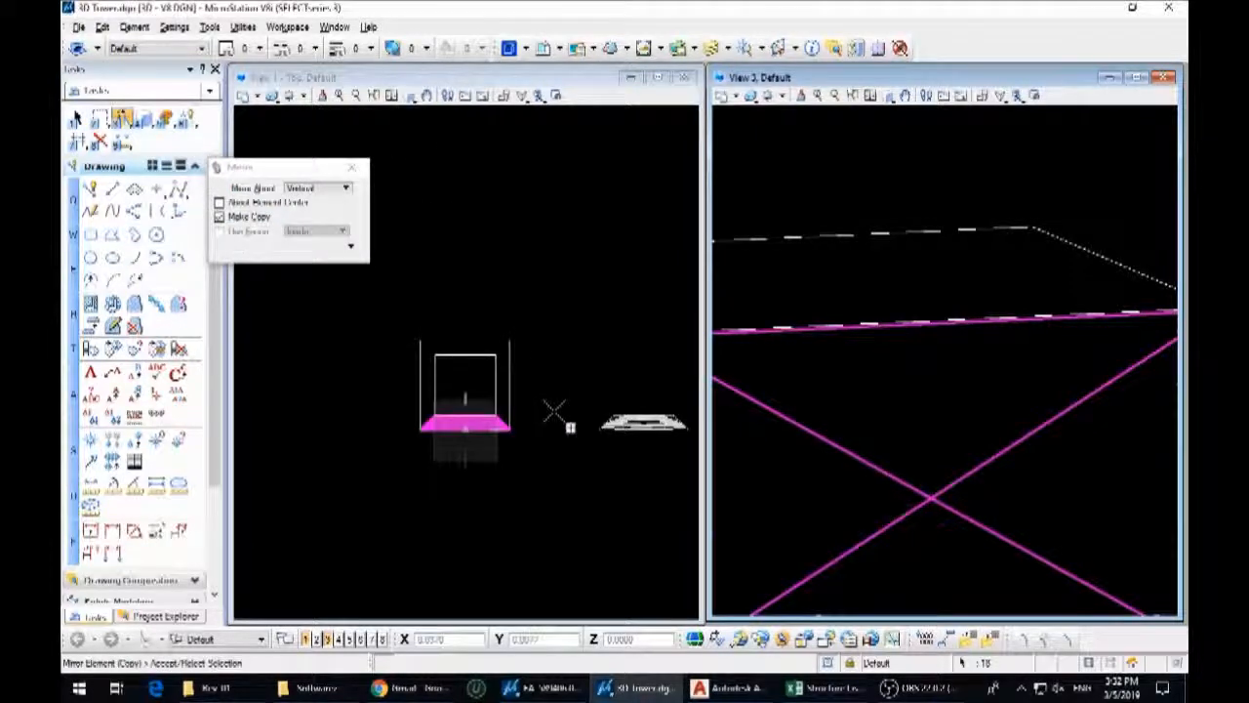
click(313, 191)
click(312, 201)
click(515, 394)
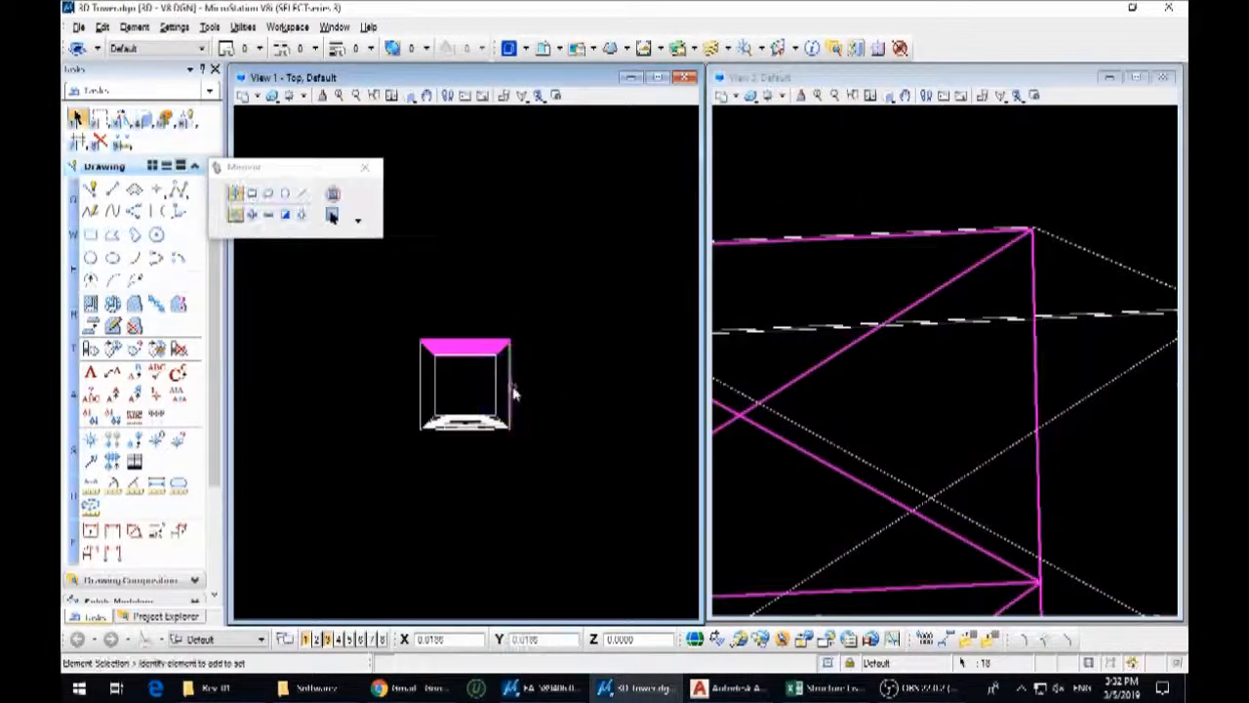
Copy the mirrored face and the base square's right side line to the empty area at the lower left
scroll(581, 388, down, 3)
key(3)
key(1)
click(580, 387)
click(461, 443)
right_click(462, 444)
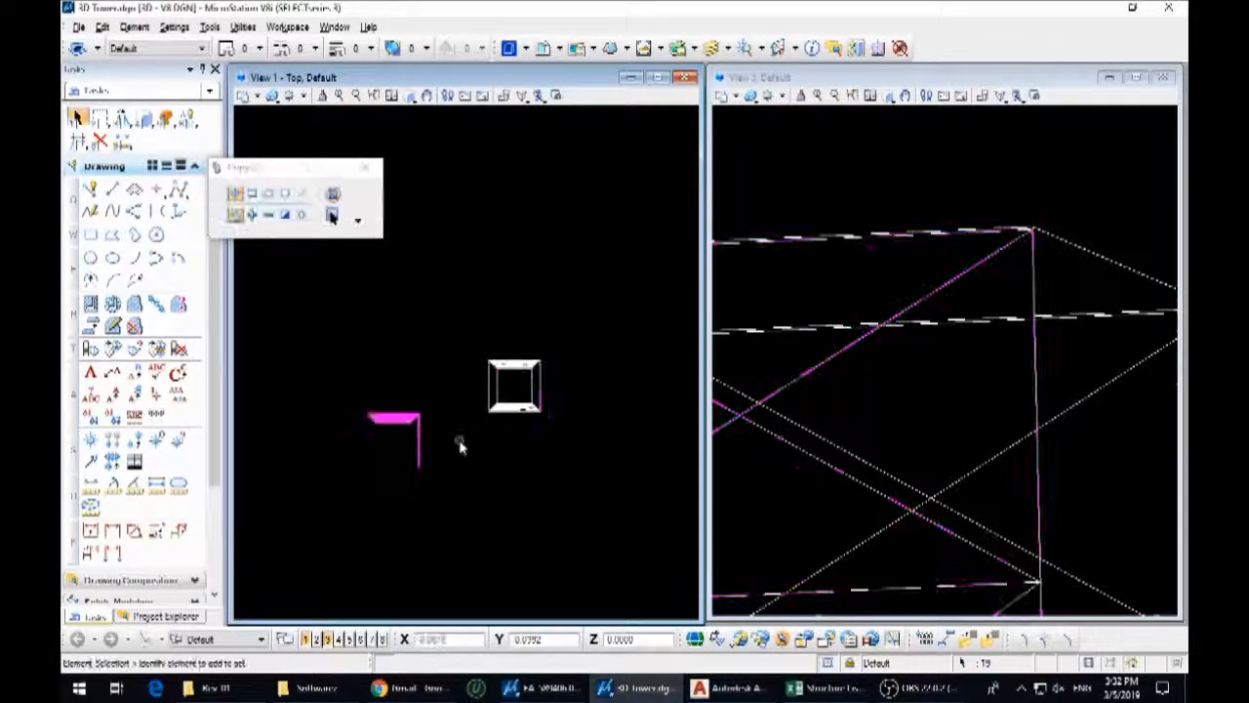
Rotate the copied face and its side line 90° in the top view
key(3)
key(4)
click(448, 455)
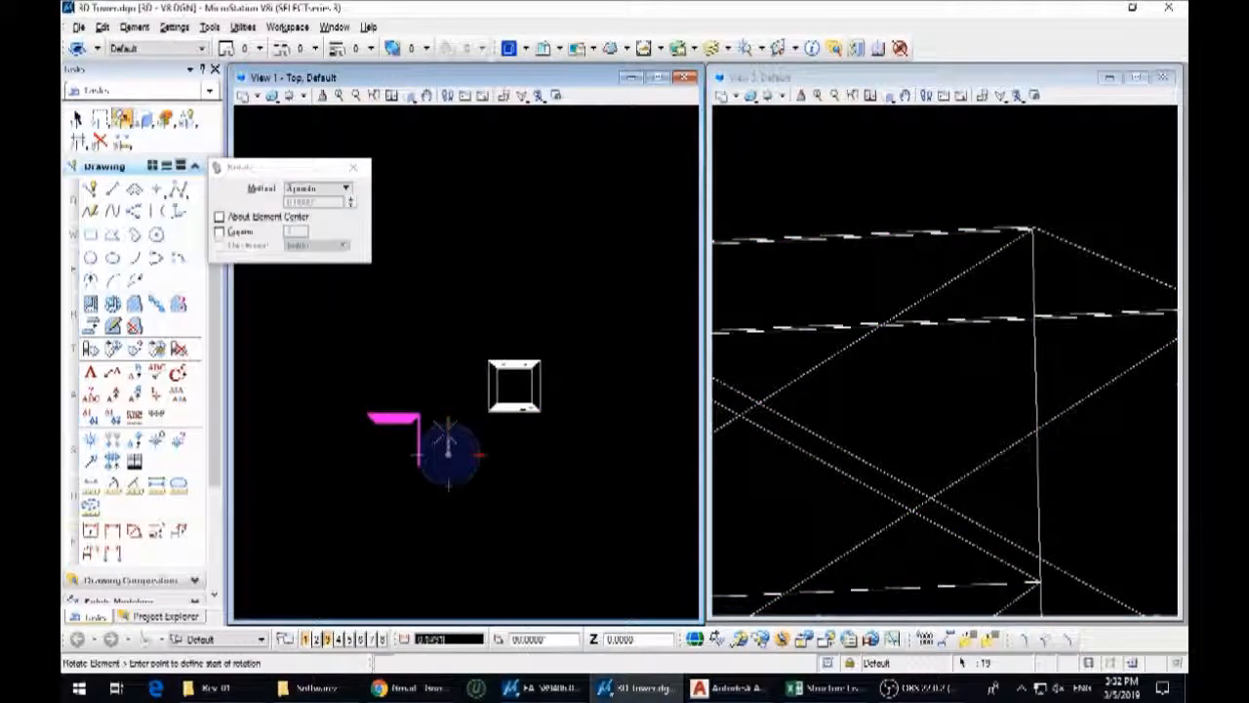
click(382, 454)
right_click(384, 455)
Move the rotated face and its side line by the line's midpoint onto the midpoint of the base square's left side
scroll(441, 491, up, 5)
middle_drag(434, 521, 449, 425)
scroll(365, 451, up, 6)
scroll(454, 384, down, 3)
drag(361, 294, 510, 595)
key(3)
key(2)
scroll(414, 447, up, 3)
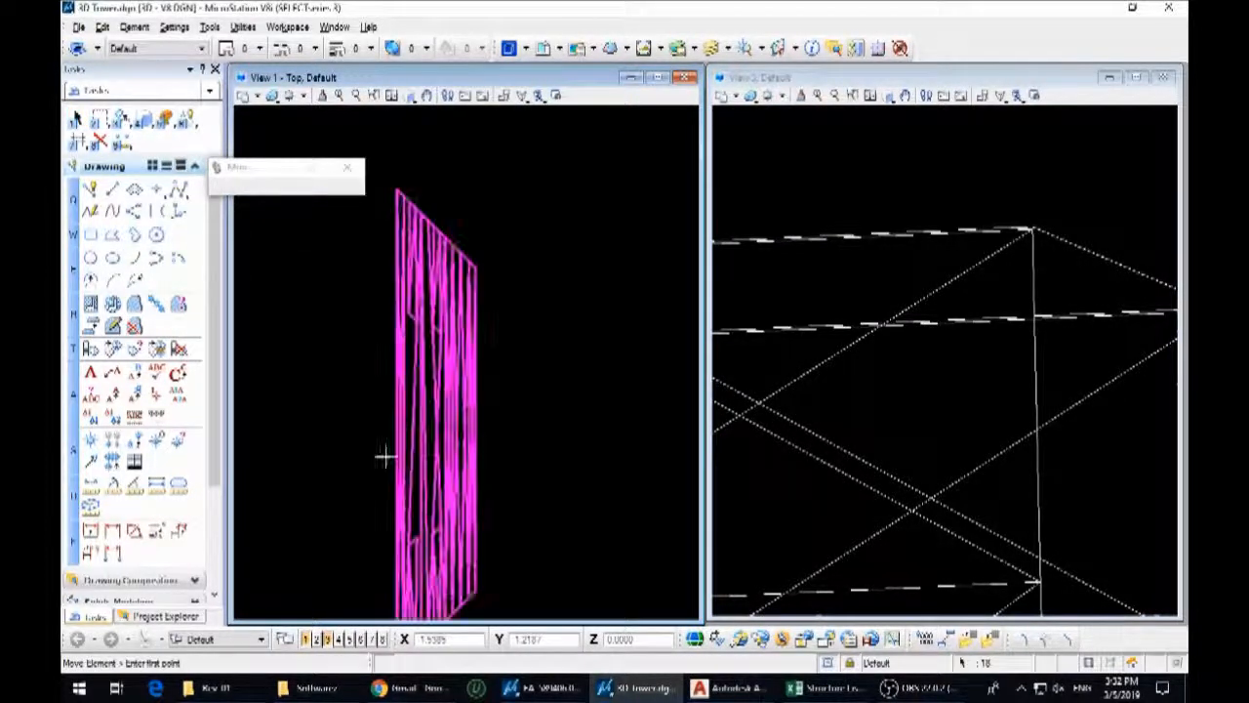
scroll(395, 432, up, 3)
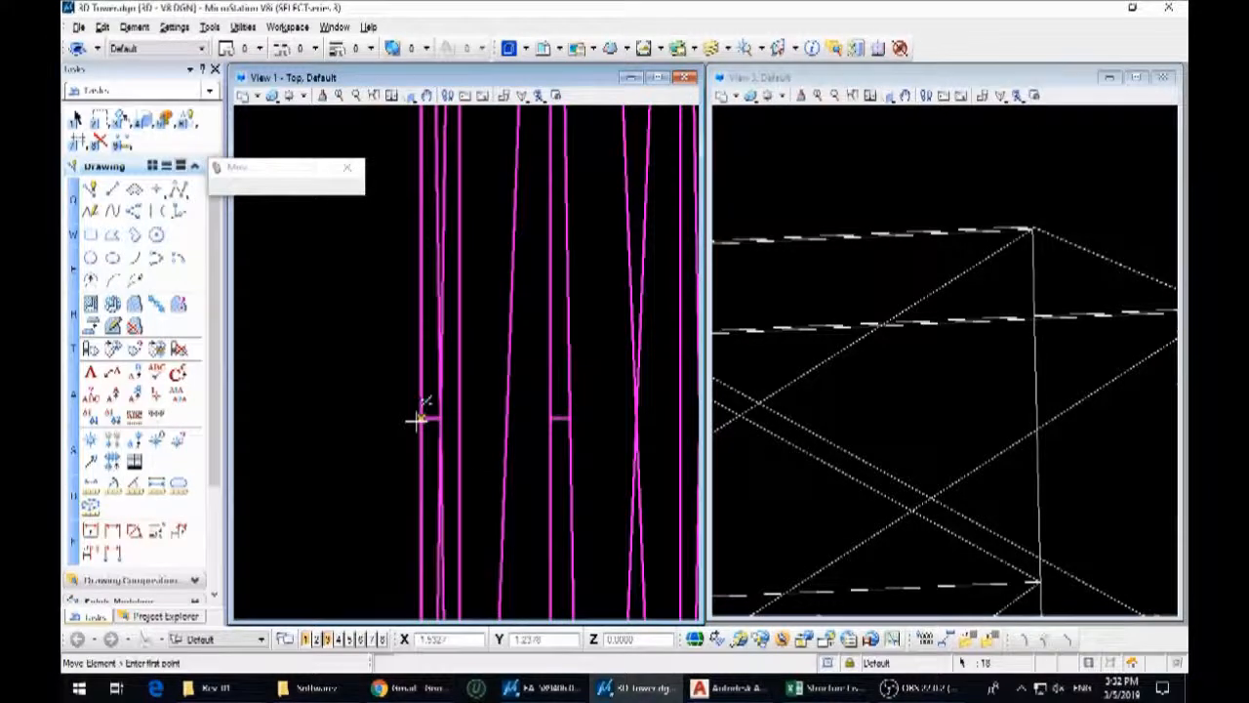
click(420, 420)
scroll(391, 444, down, 5)
scroll(422, 382, up, 2)
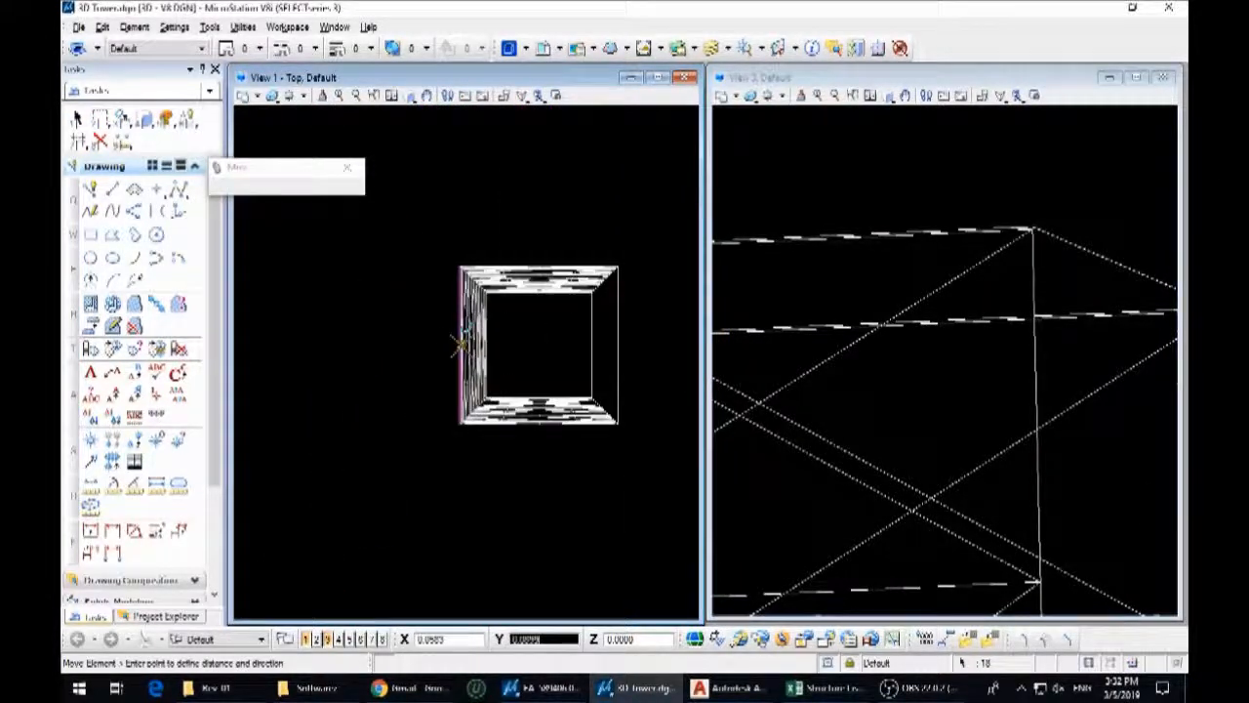
click(461, 345)
right_click(537, 350)
Mirror a copy of the left face vertically about the squares' centre onto the opposite side
middle_drag(550, 352, 447, 382)
key(3)
key(6)
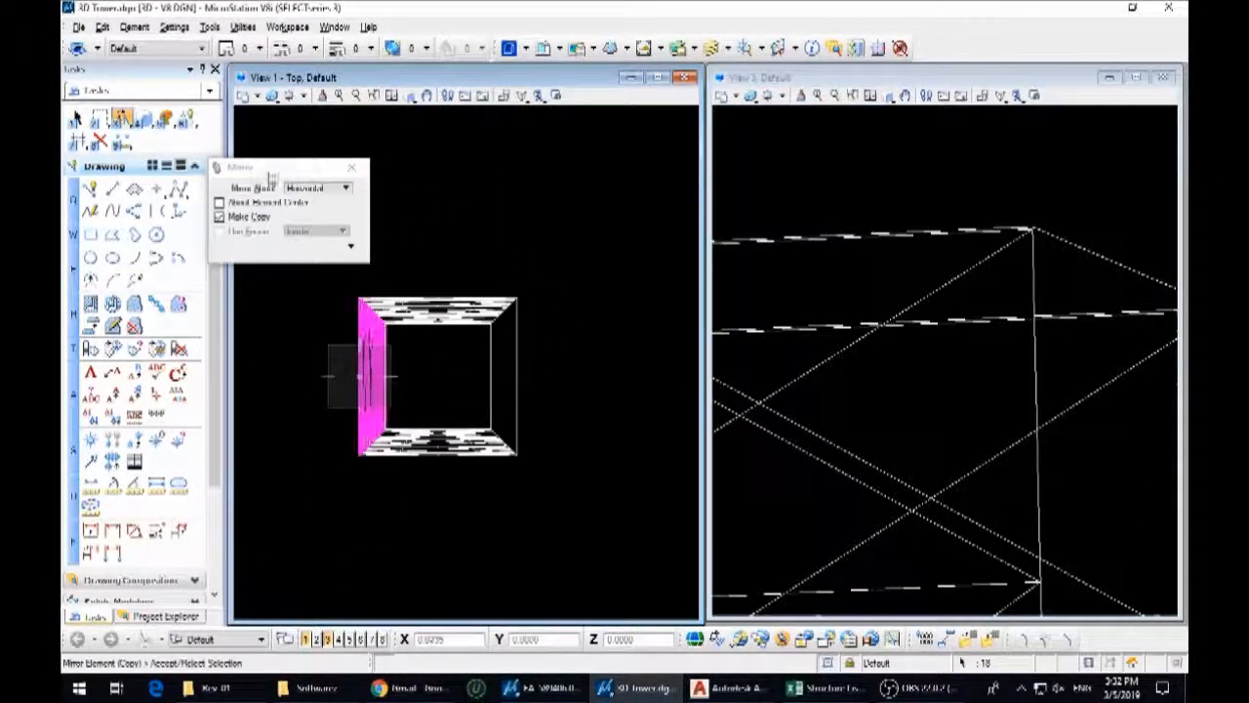
click(317, 187)
click(310, 200)
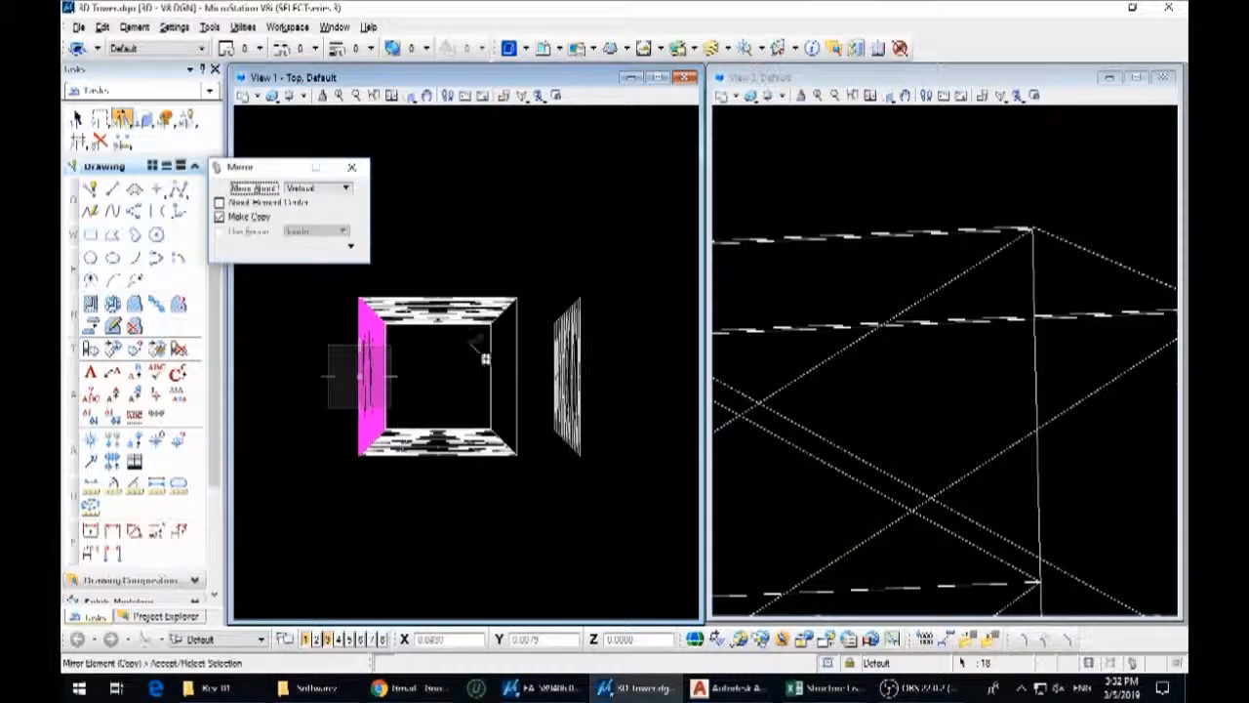
click(436, 326)
right_click(507, 325)
Move the completed upper body section by its base corner onto the matching top corner of the lower tower body
scroll(599, 287, down, 6)
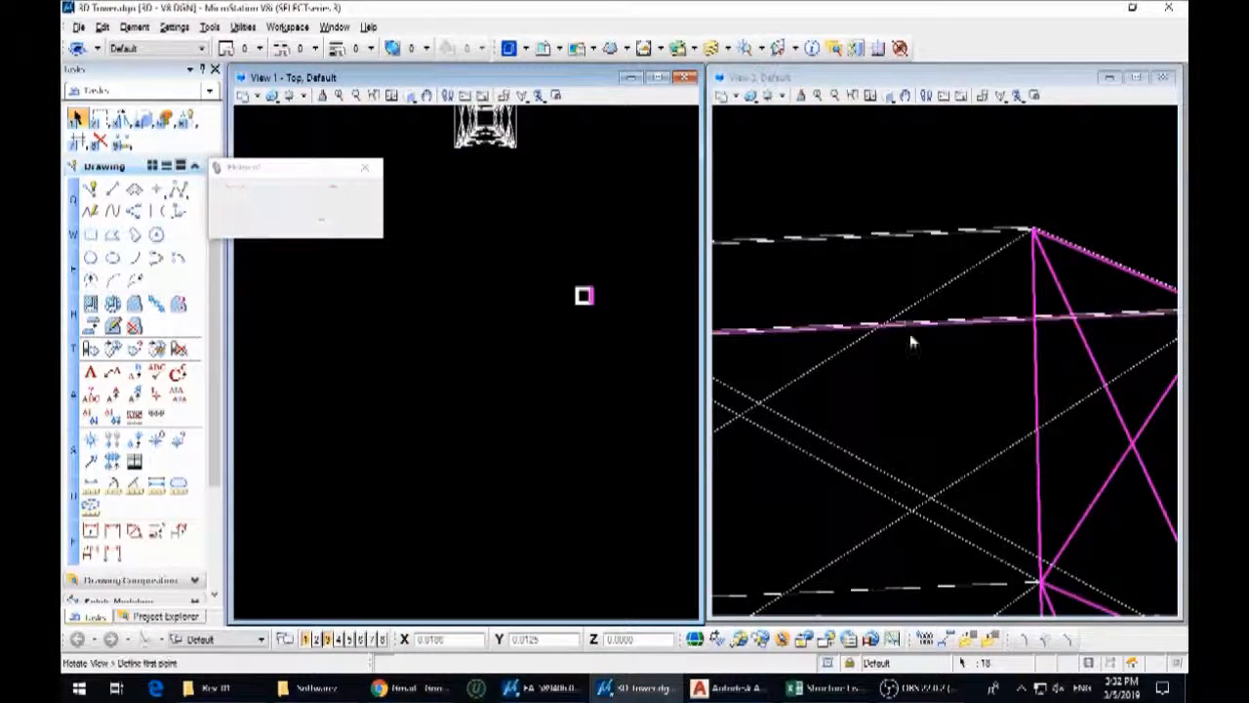
shift+middle_drag(912, 340, 962, 336)
scroll(961, 337, down, 3)
scroll(962, 337, down, 8)
scroll(970, 333, up, 2)
drag(954, 271, 1029, 424)
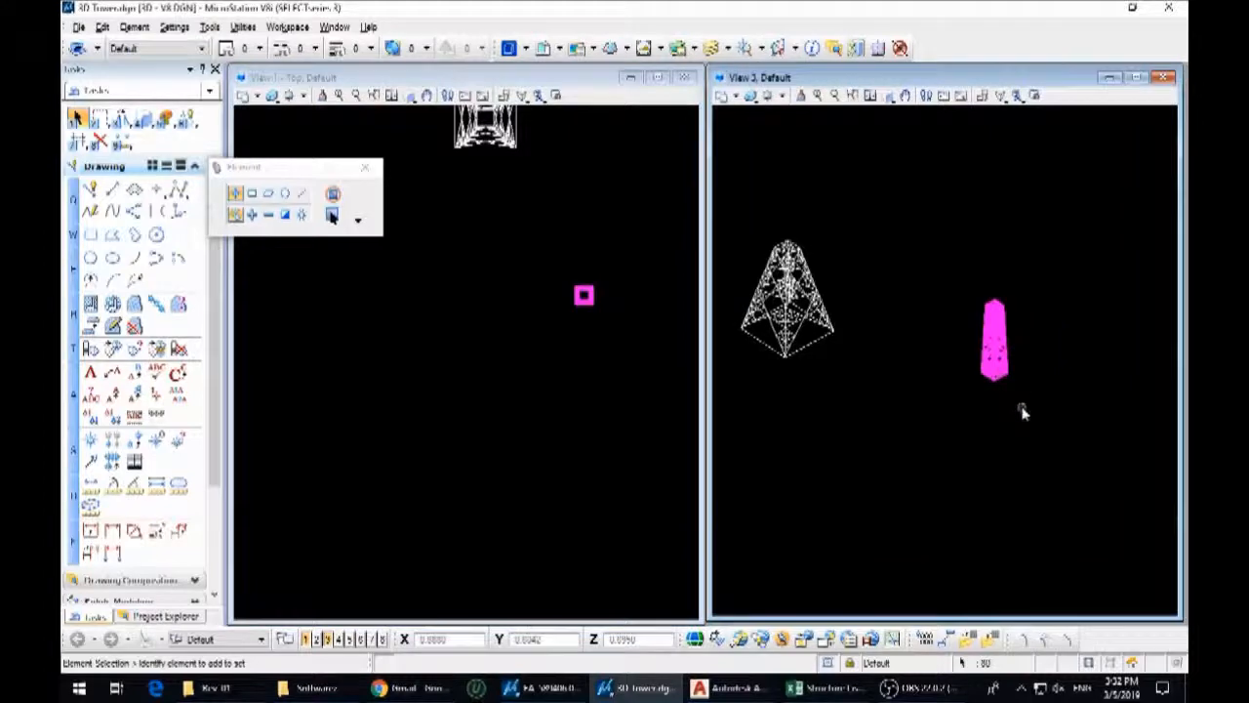
key(3)
key(2)
scroll(996, 375, up, 5)
click(988, 408)
scroll(987, 408, down, 6)
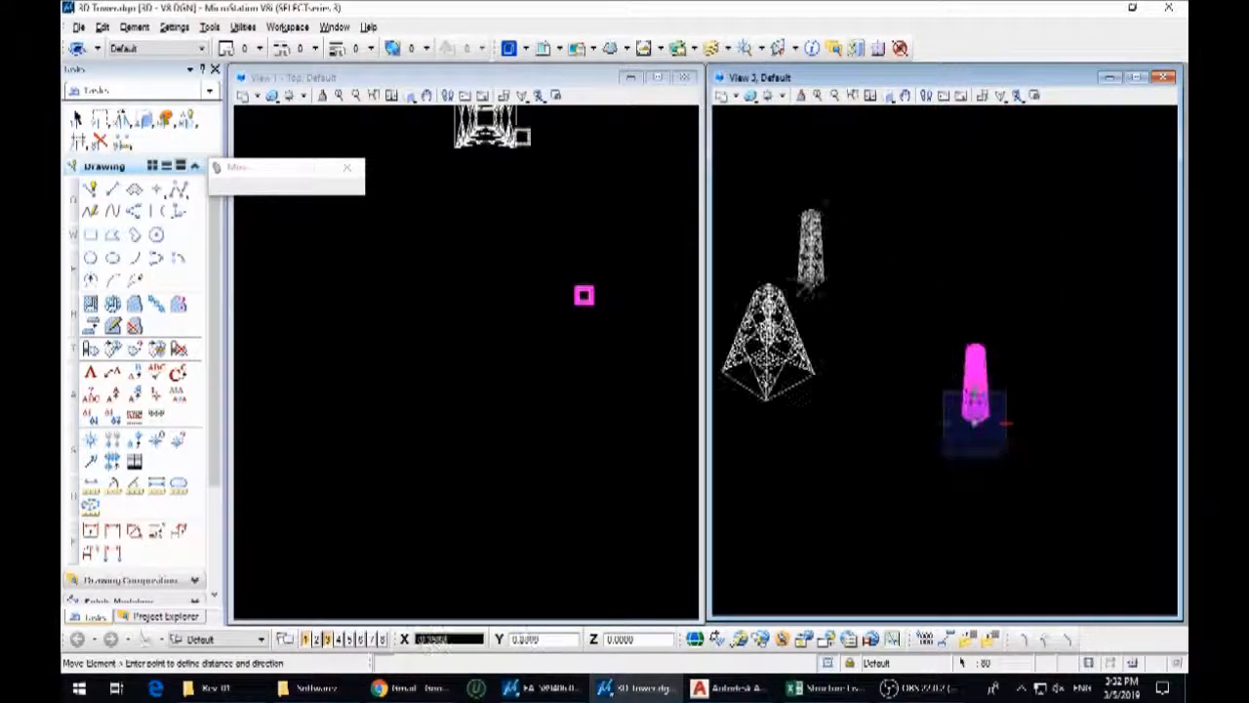
scroll(525, 238, down, 5)
scroll(528, 256, up, 10)
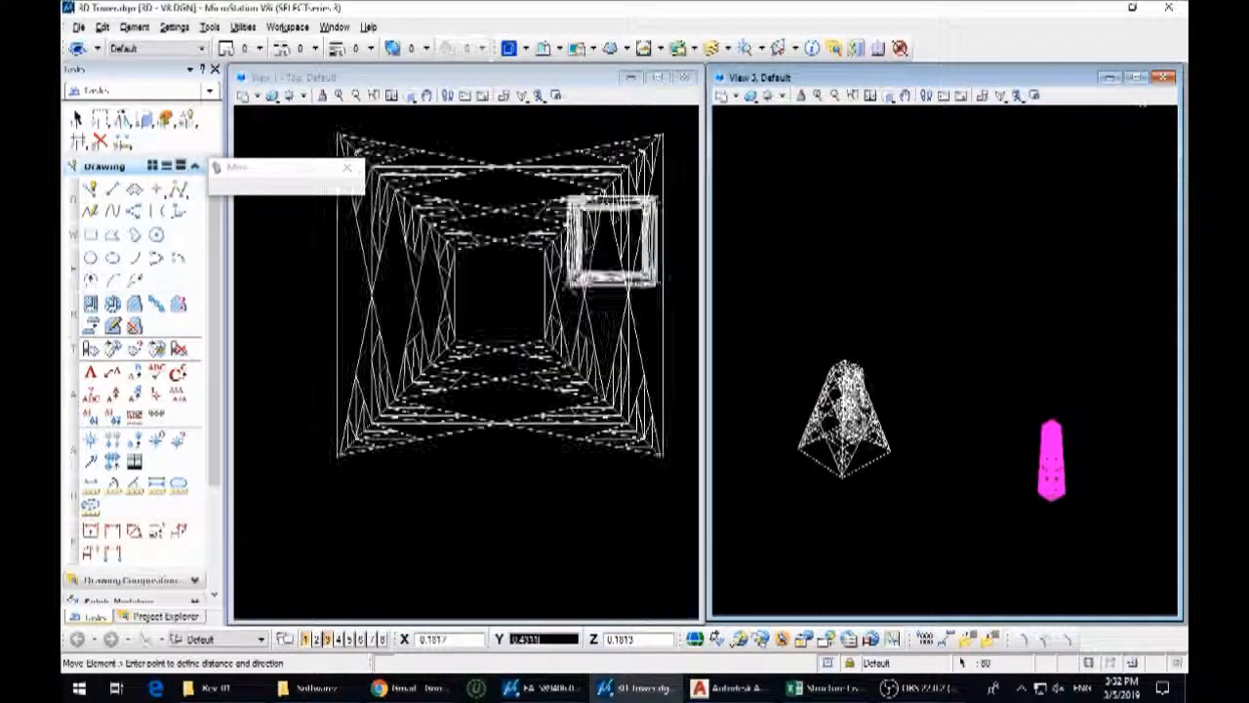
scroll(867, 396, up, 3)
scroll(827, 342, up, 8)
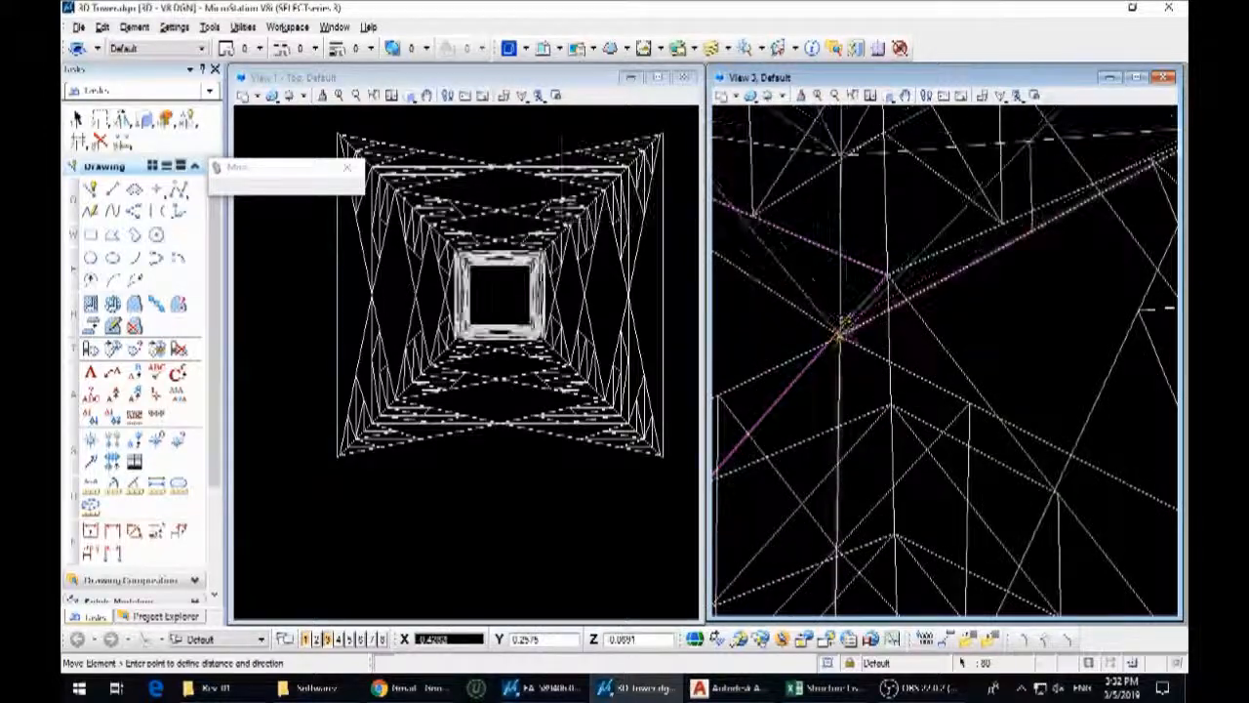
click(833, 334)
right_click(833, 334)
scroll(515, 306, down, 5)
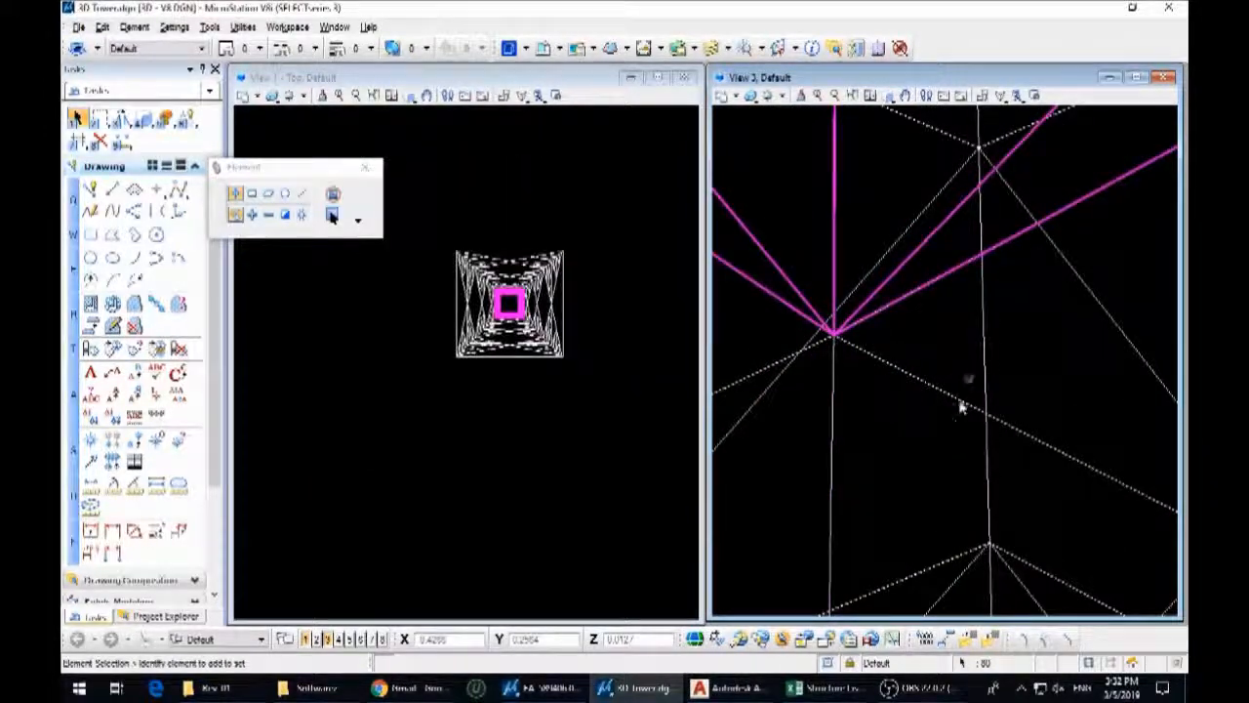
scroll(974, 387, down, 12)
shift+middle_drag(1033, 417, 854, 547)
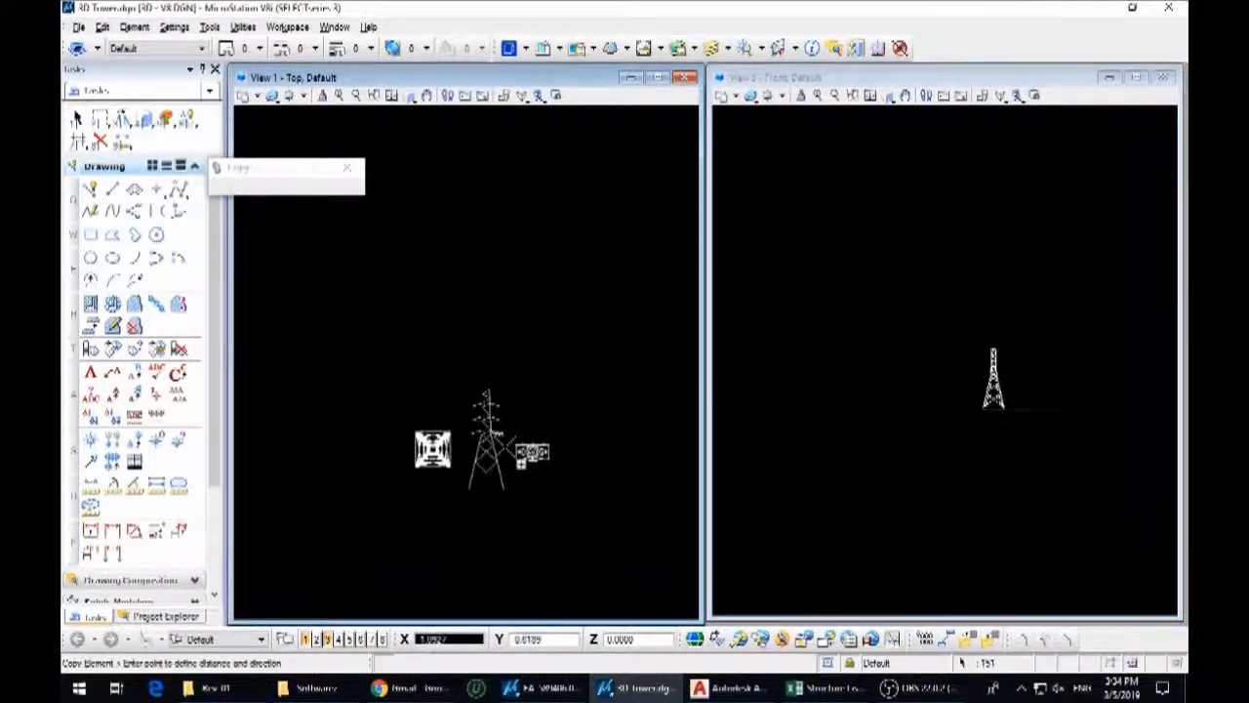
Trim away the leg line above the lowest crossarm in the 2D tower elevation
click(76, 118)
scroll(513, 457, up, 3)
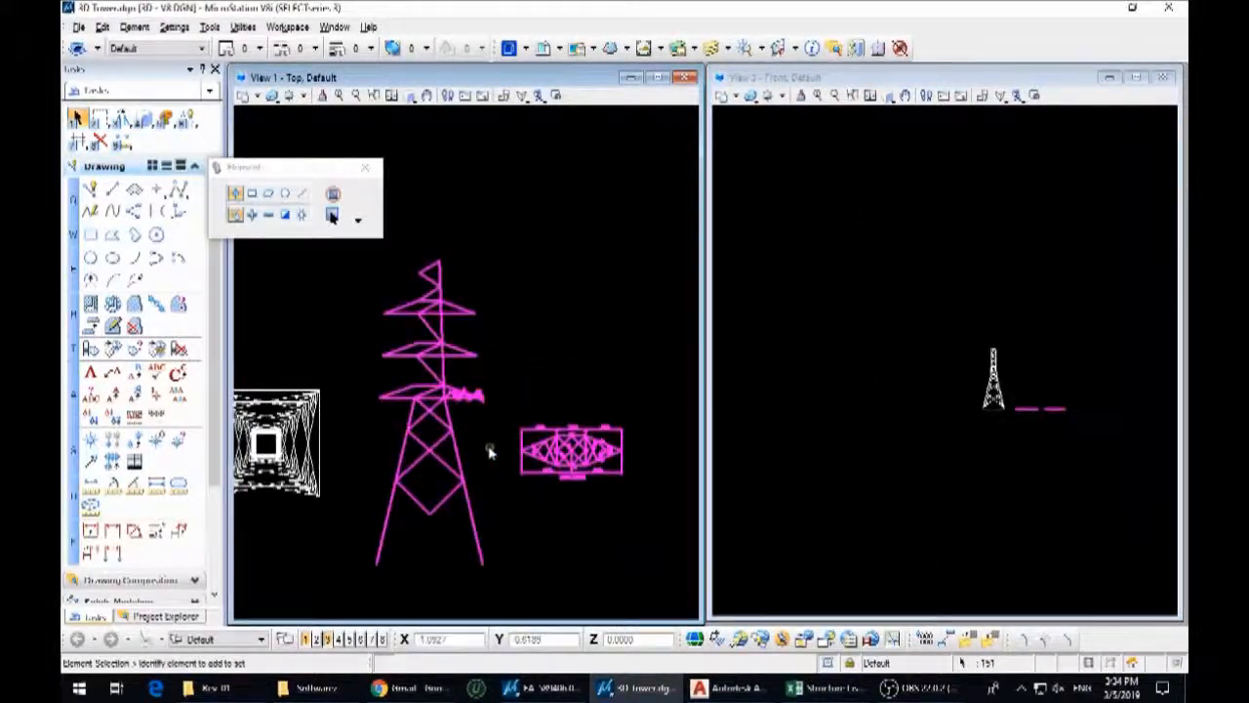
scroll(418, 408, up, 3)
click(77, 140)
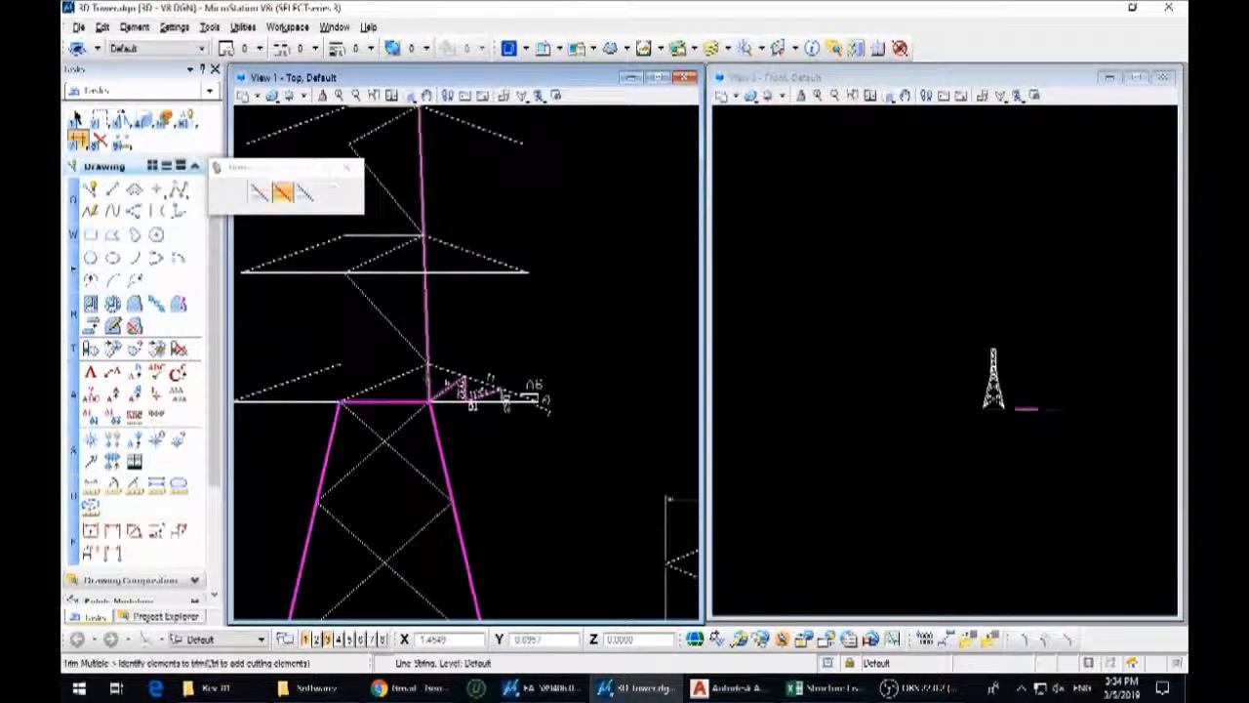
click(427, 337)
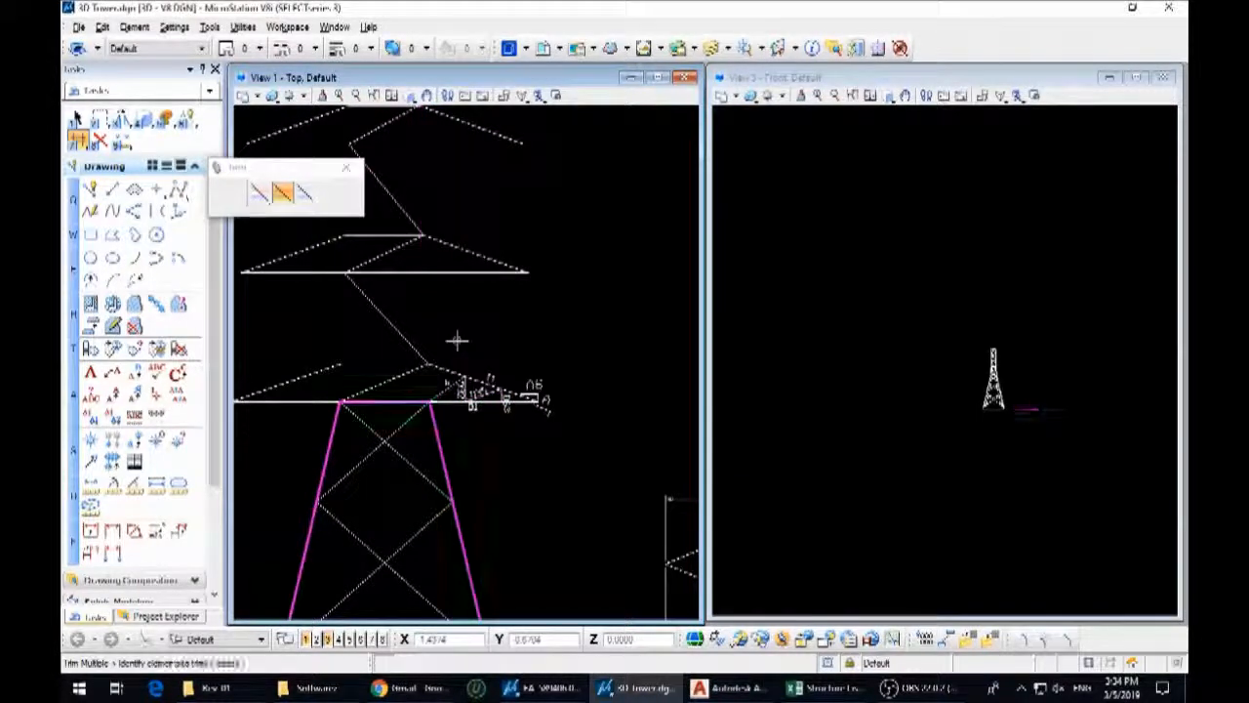
key(Escape)
Trim away the horizontal and the upper diagonal that meet at the lowest crossarm's upper body corner
scroll(430, 375, up, 3)
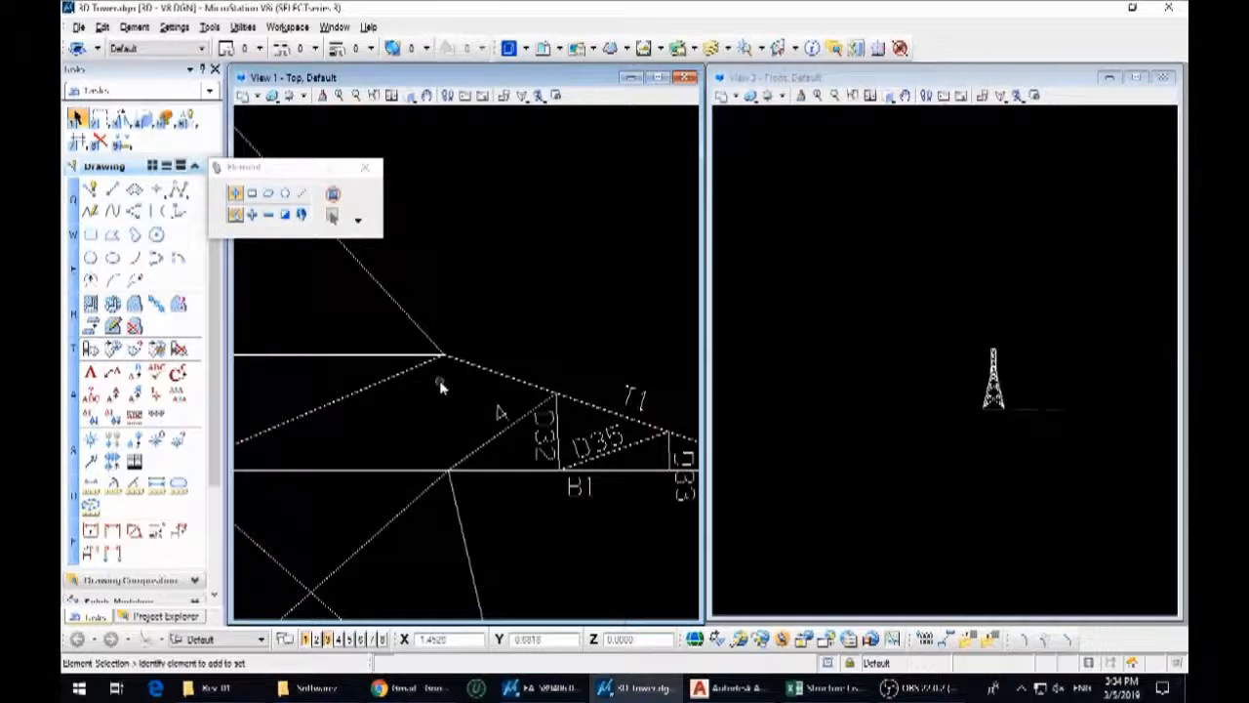
scroll(440, 381, up, 3)
key(Escape)
click(452, 395)
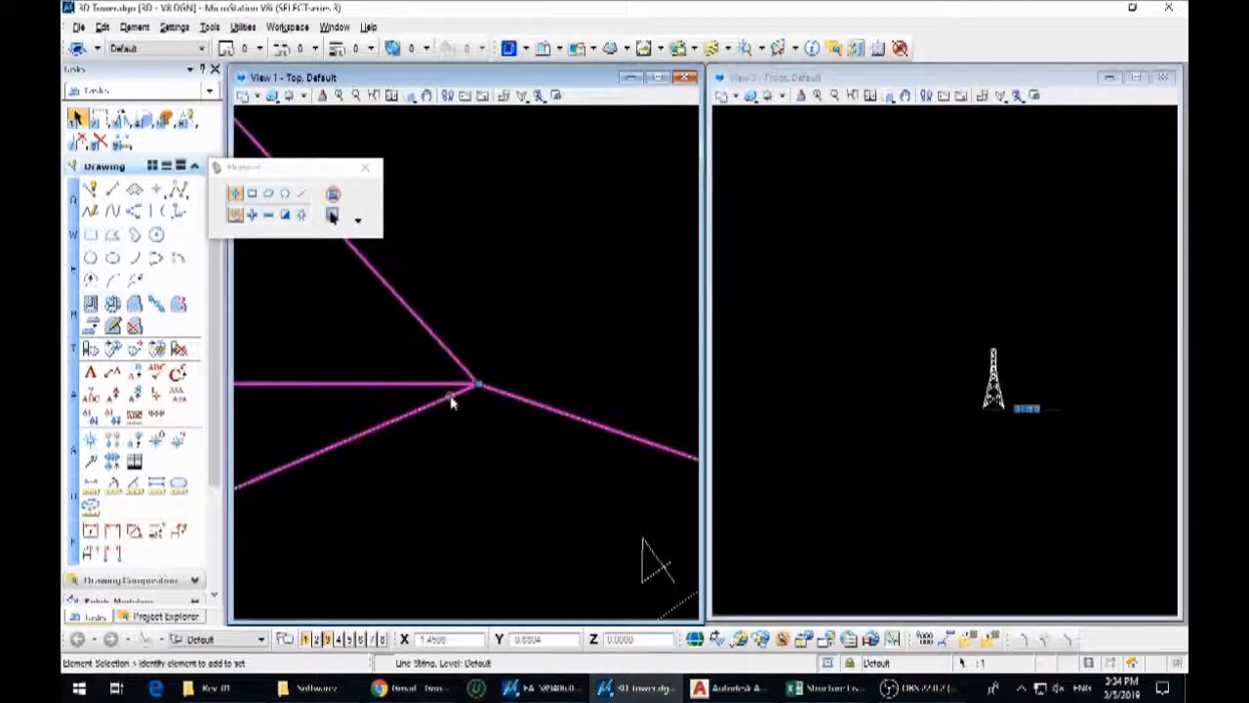
key(7)
click(448, 383)
scroll(488, 387, down, 4)
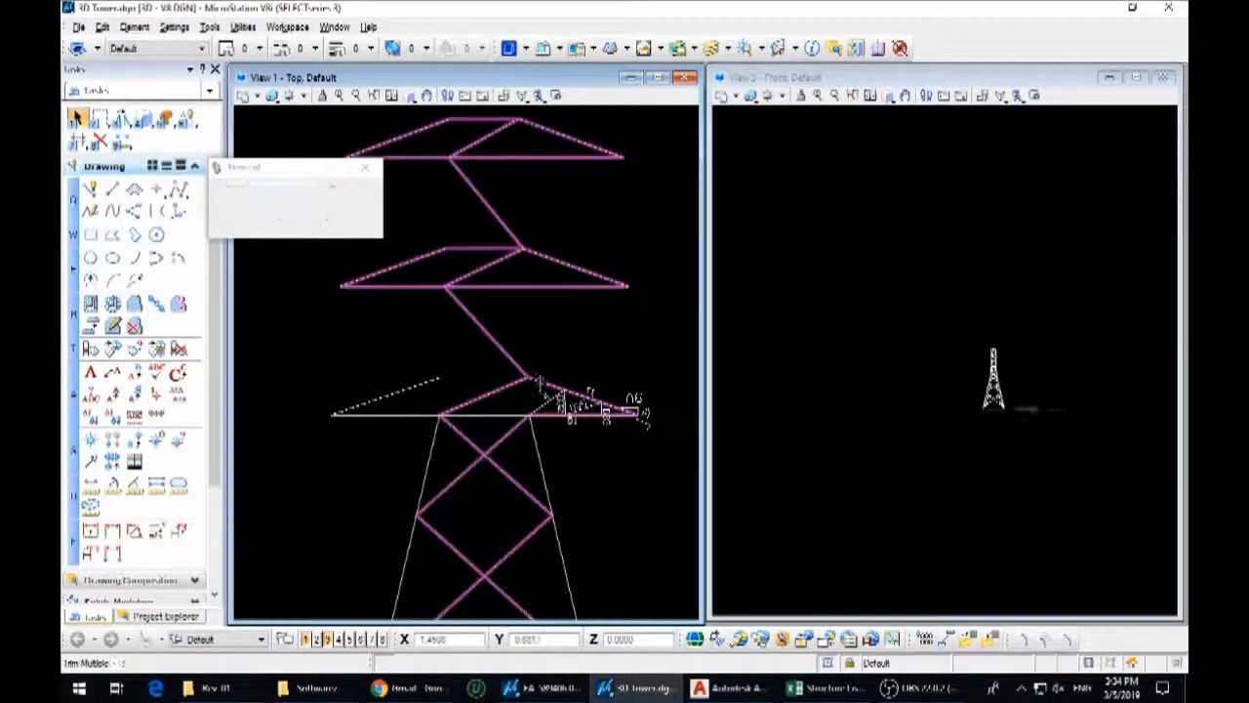
click(522, 367)
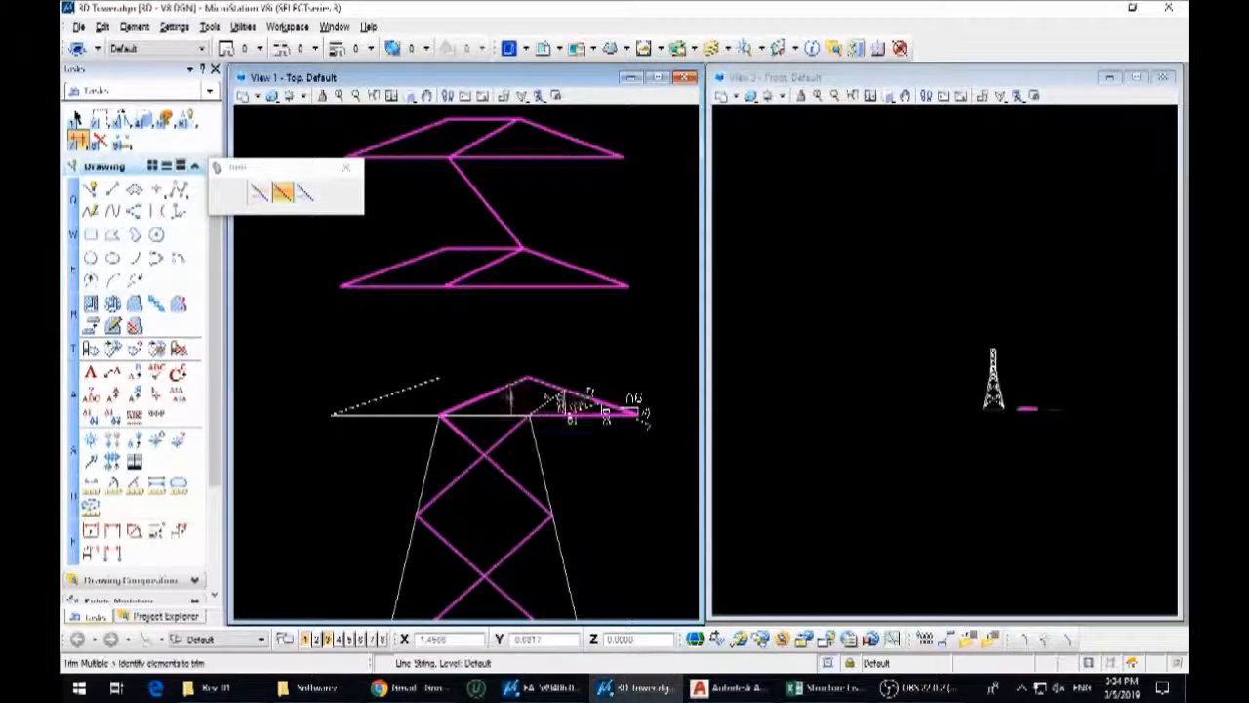
key(Escape)
Trim the diagonal inside the body back from the upper end of the lowest right crossarm's T1 chord
scroll(518, 394, up, 3)
key(7)
key(2)
click(507, 368)
click(545, 352)
scroll(536, 360, down, 3)
key(Escape)
scroll(536, 408, up, 3)
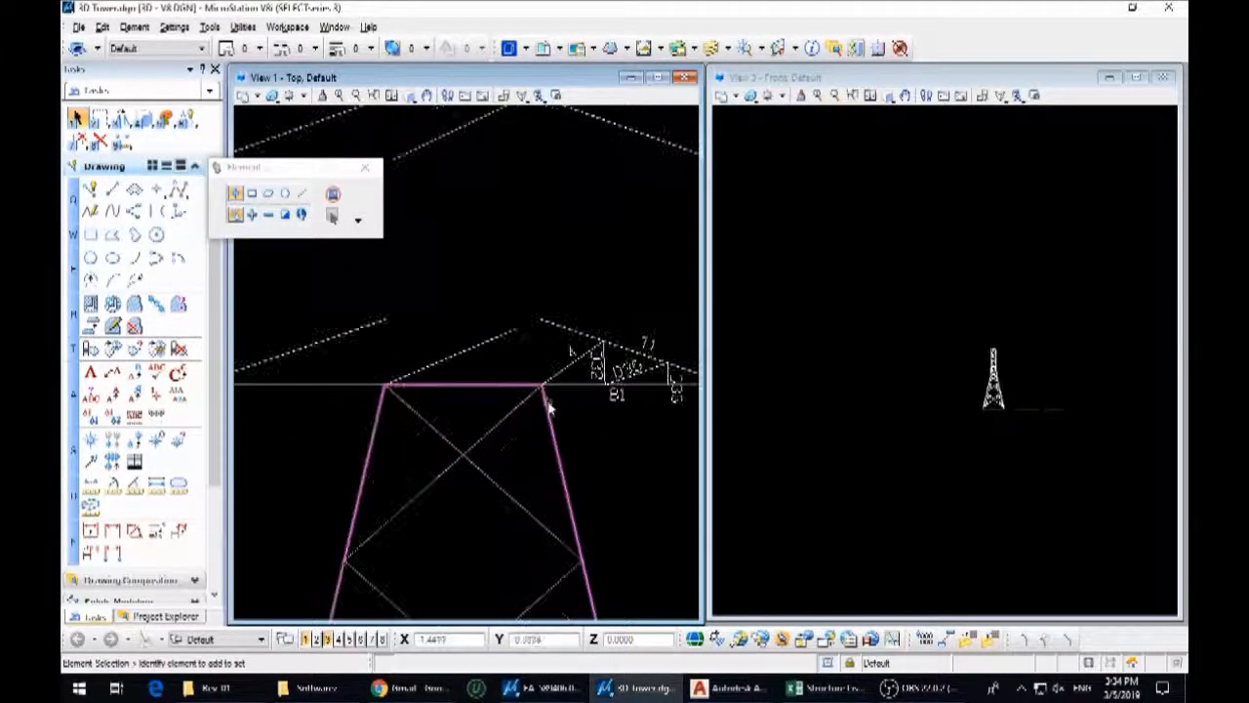
Trim the lowest right crossarm's bottom member at the body leg to separate the arm from the body
click(549, 405)
key(7)
key(4)
click(527, 399)
key(Escape)
Trim the left arm's chords at the square panel in VIEW A6-A6 and remove the left arm's bracing
scroll(566, 392, up, 4)
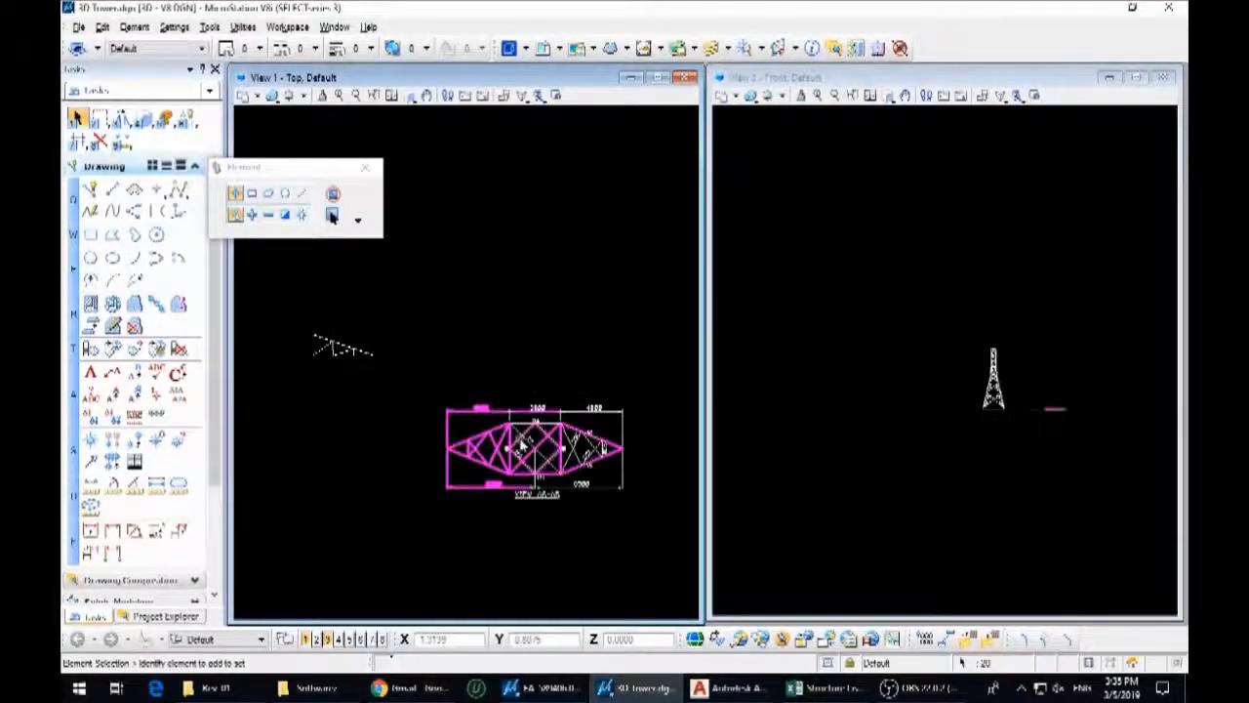
scroll(502, 440, up, 5)
key(7)
key(4)
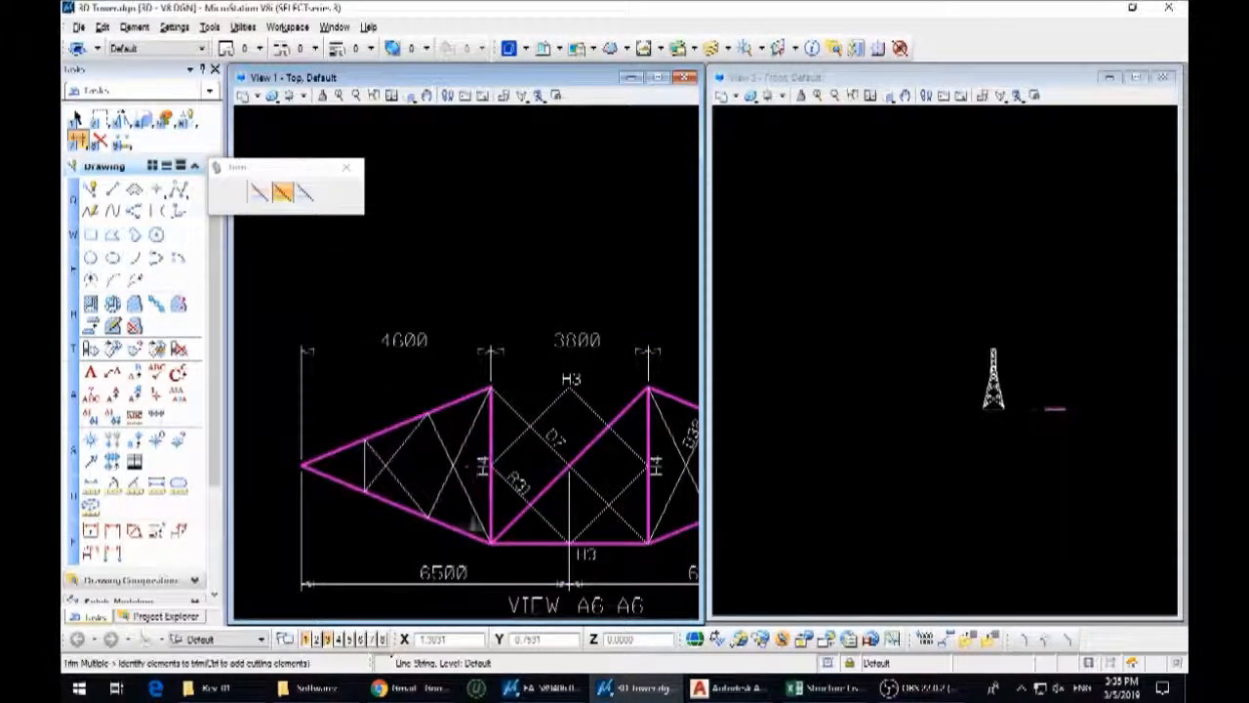
click(478, 463)
click(464, 398)
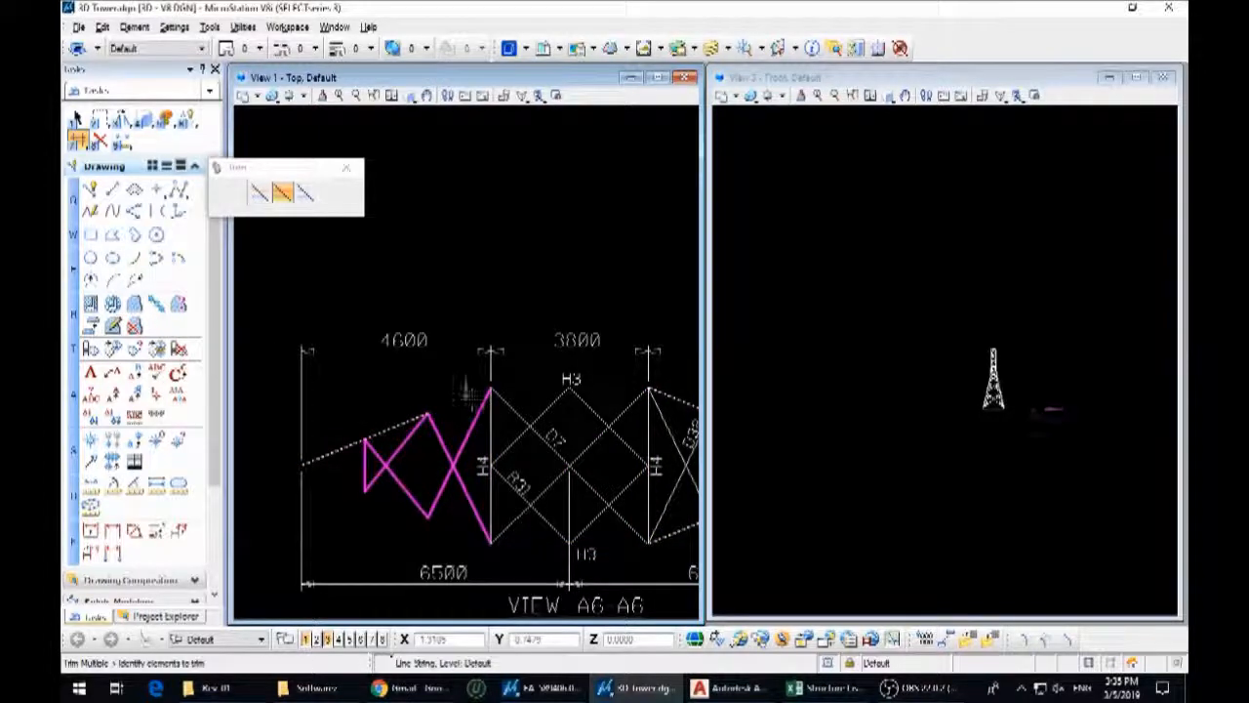
key(1)
click(391, 435)
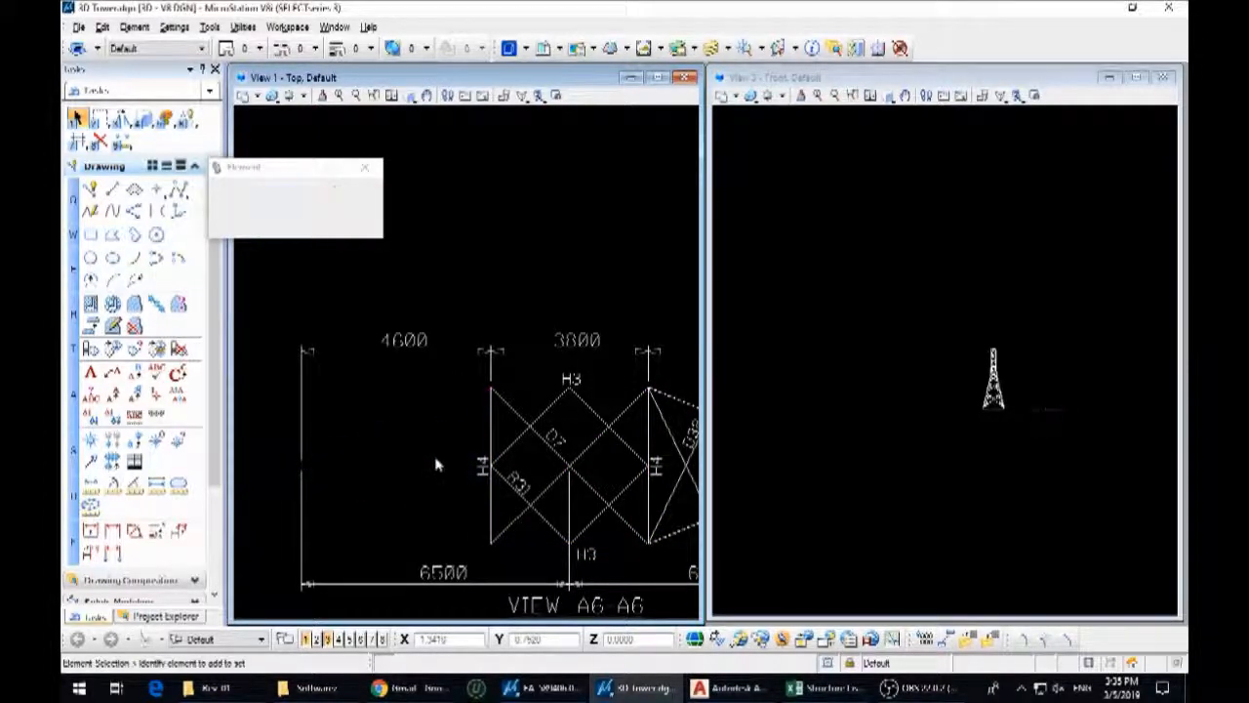
Delete the dimensions, title and member labels around the left and middle of the crossarm plan
drag(543, 507, 544, 505)
key(Delete)
drag(668, 370, 280, 315)
key(Delete)
middle_drag(477, 537, 457, 384)
drag(645, 488, 386, 411)
key(Delete)
drag(354, 488, 257, 387)
key(Delete)
Delete the square panel's remaining H3 and H4 labels and the 4600 and 6500 dimensions beside the right arm
drag(581, 430, 581, 428)
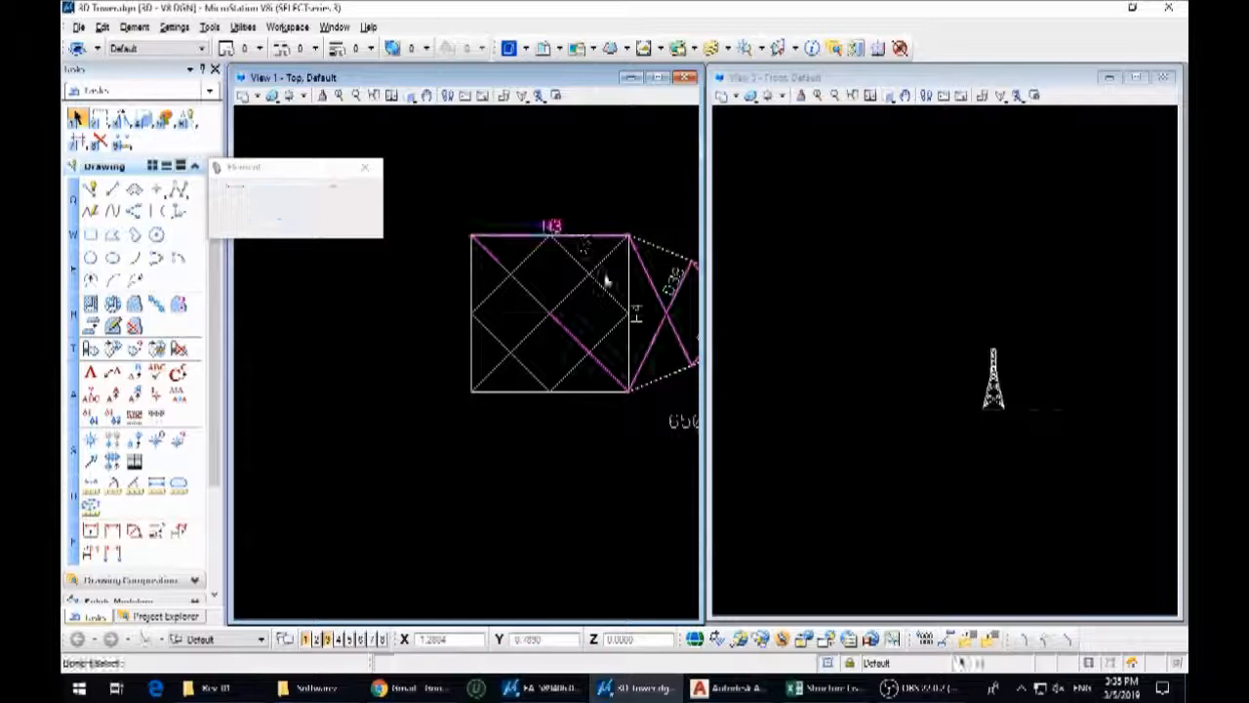
middle_drag(661, 339, 469, 321)
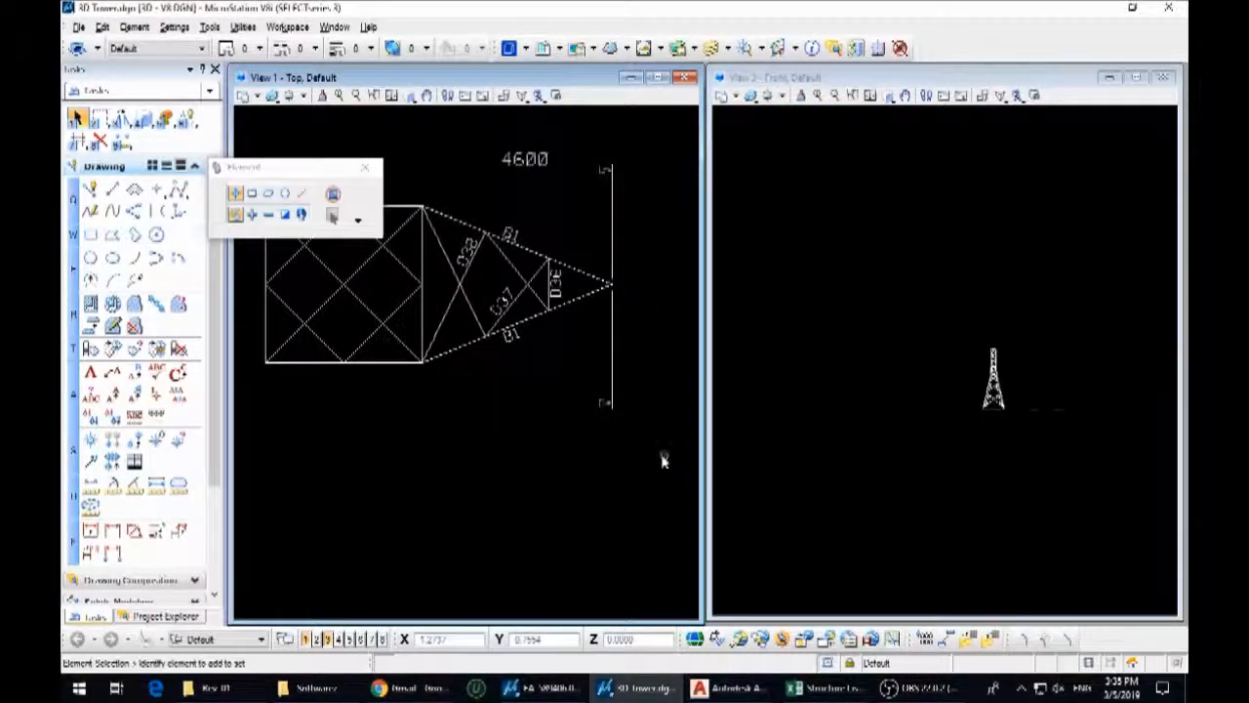
click(525, 158)
key(Delete)
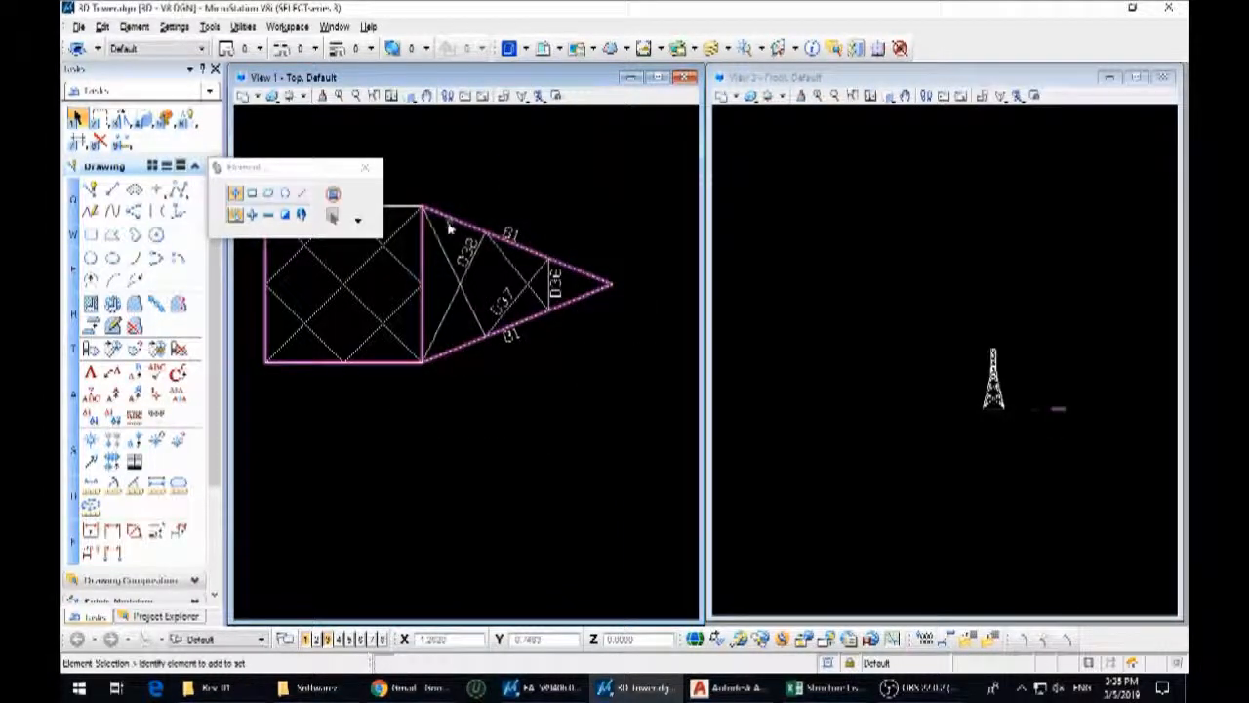
Copy the cleaned square panel and right arm plan straight down to the empty area below it
scroll(646, 445, down, 2)
drag(674, 448, 387, 272)
key(3)
key(1)
click(520, 376)
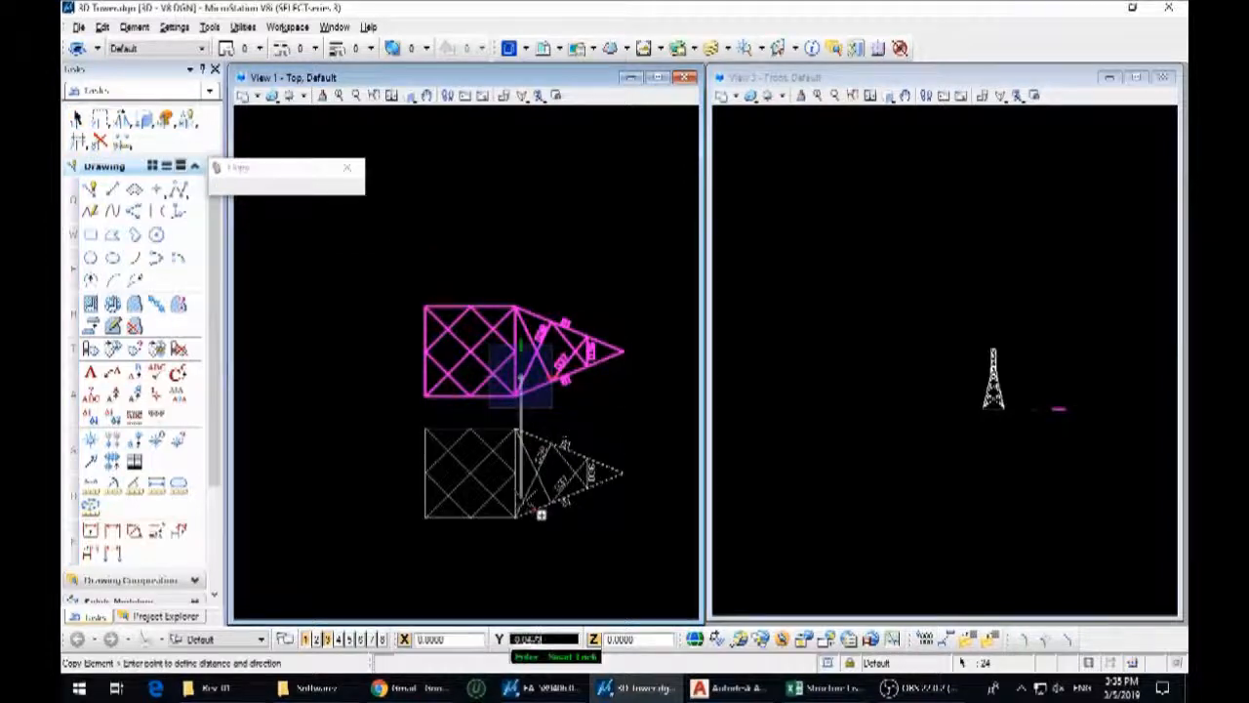
click(541, 515)
key(Escape)
Trim the square panel's outline from the upper plan at the vertical line where the arm begins
scroll(518, 376, up, 2)
click(524, 365)
click(520, 315)
right_click(504, 267)
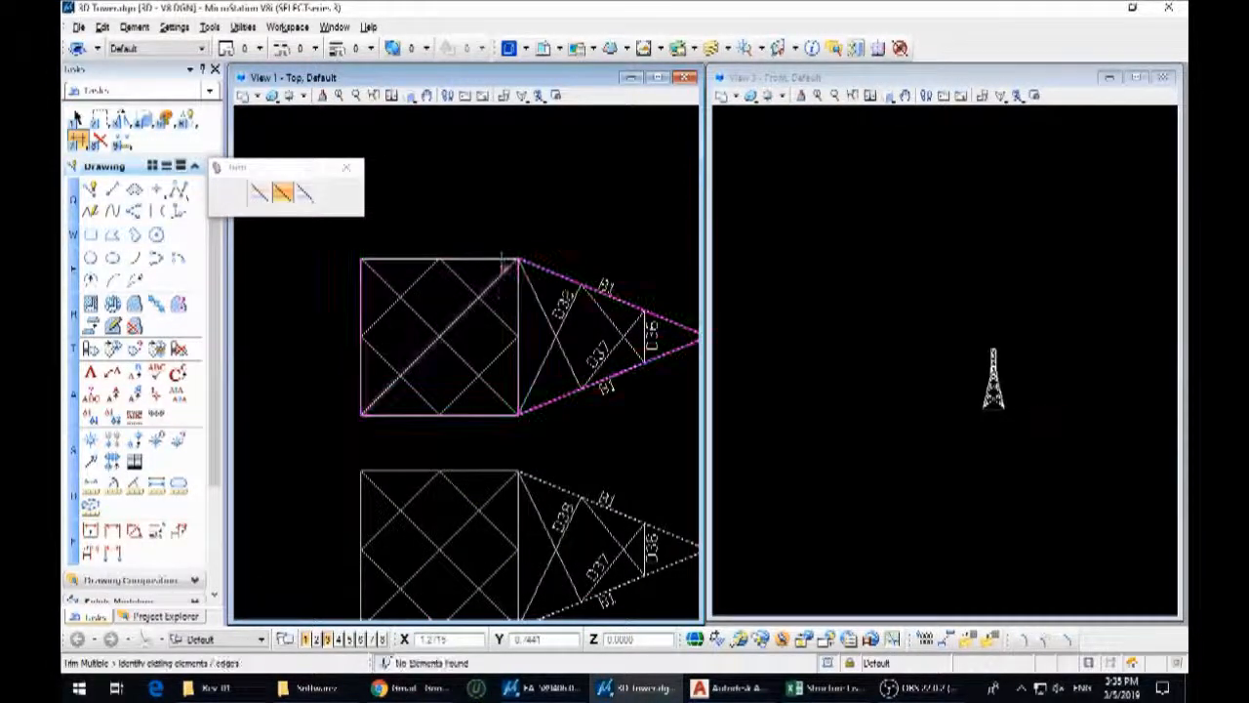
click(520, 294)
click(499, 259)
key(Escape)
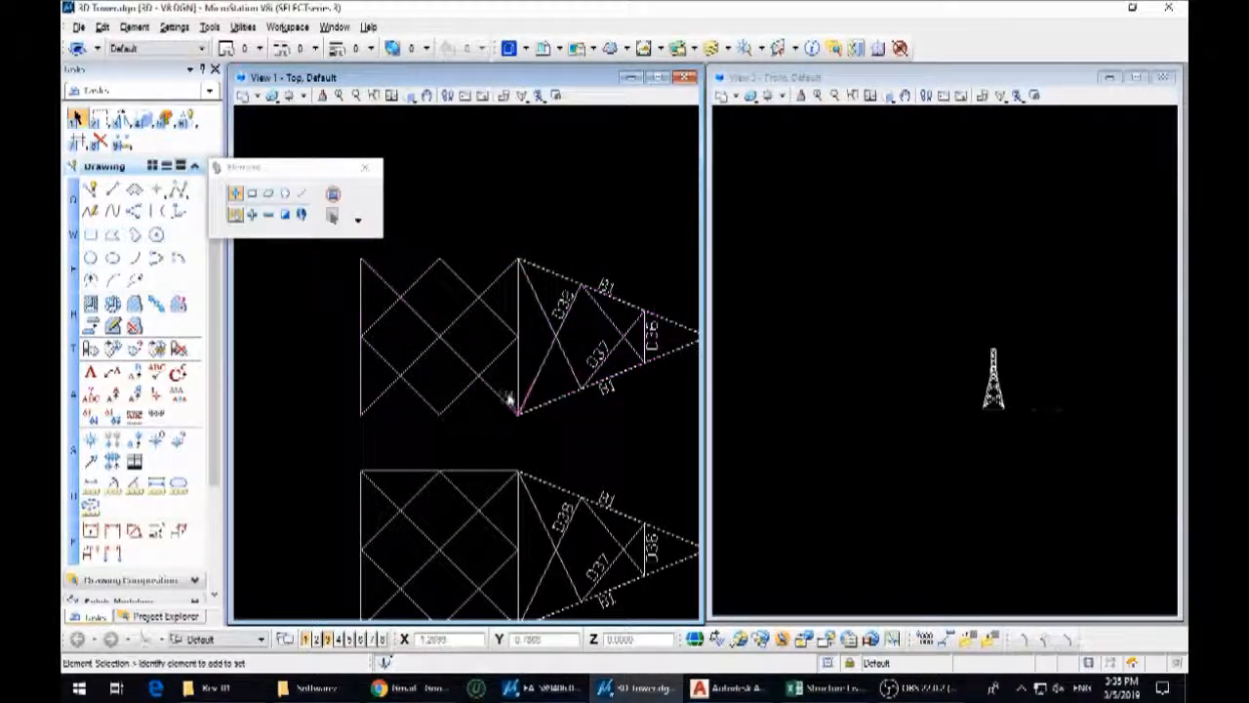
Move the square plan bracing panel by its corner onto the tower leg joint between the lower and upper bodies
scroll(492, 444, down, 3)
drag(548, 419, 550, 422)
key(3)
key(2)
click(534, 398)
scroll(995, 365, up, 5)
scroll(1006, 419, up, 3)
shift+middle_drag(1026, 452, 1020, 511)
scroll(953, 499, up, 4)
click(1006, 506)
Examine in the 3D view how the plan bracing panel's corners meet the tower legs
scroll(917, 454, down, 3)
scroll(992, 421, up, 5)
shift+middle_drag(991, 420, 990, 374)
scroll(967, 390, down, 3)
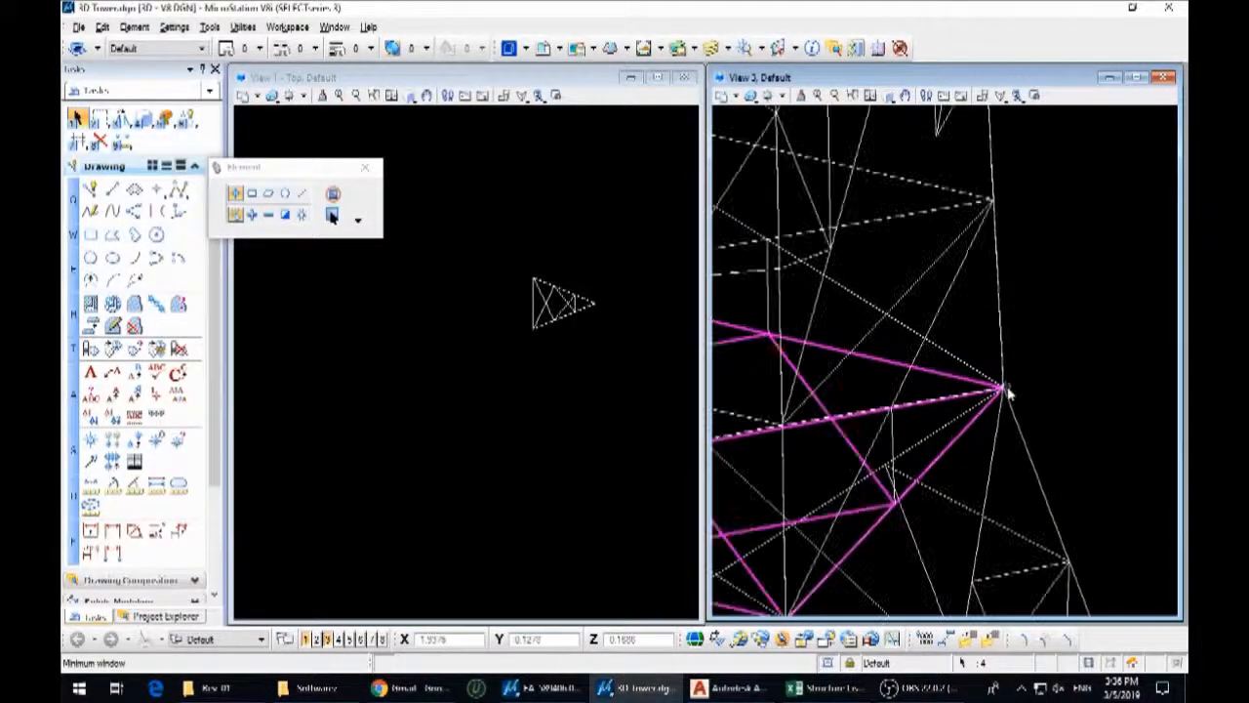
scroll(940, 398, up, 4)
scroll(850, 401, up, 3)
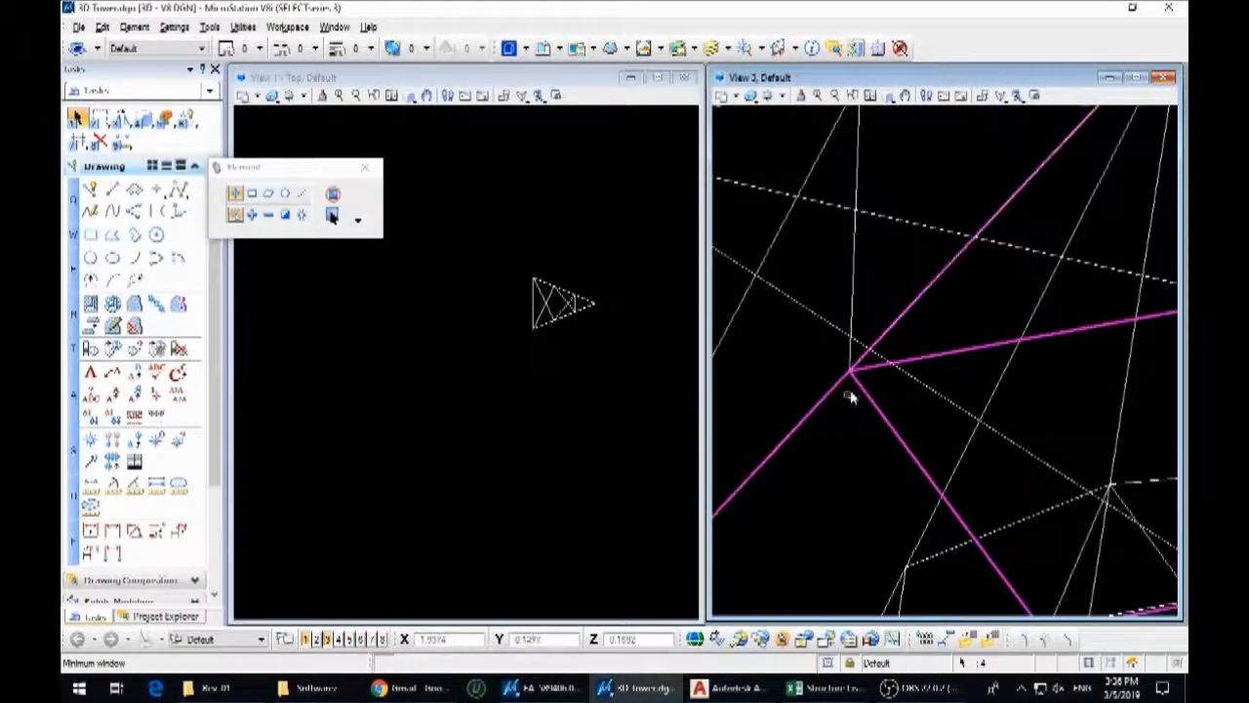
scroll(917, 366, down, 3)
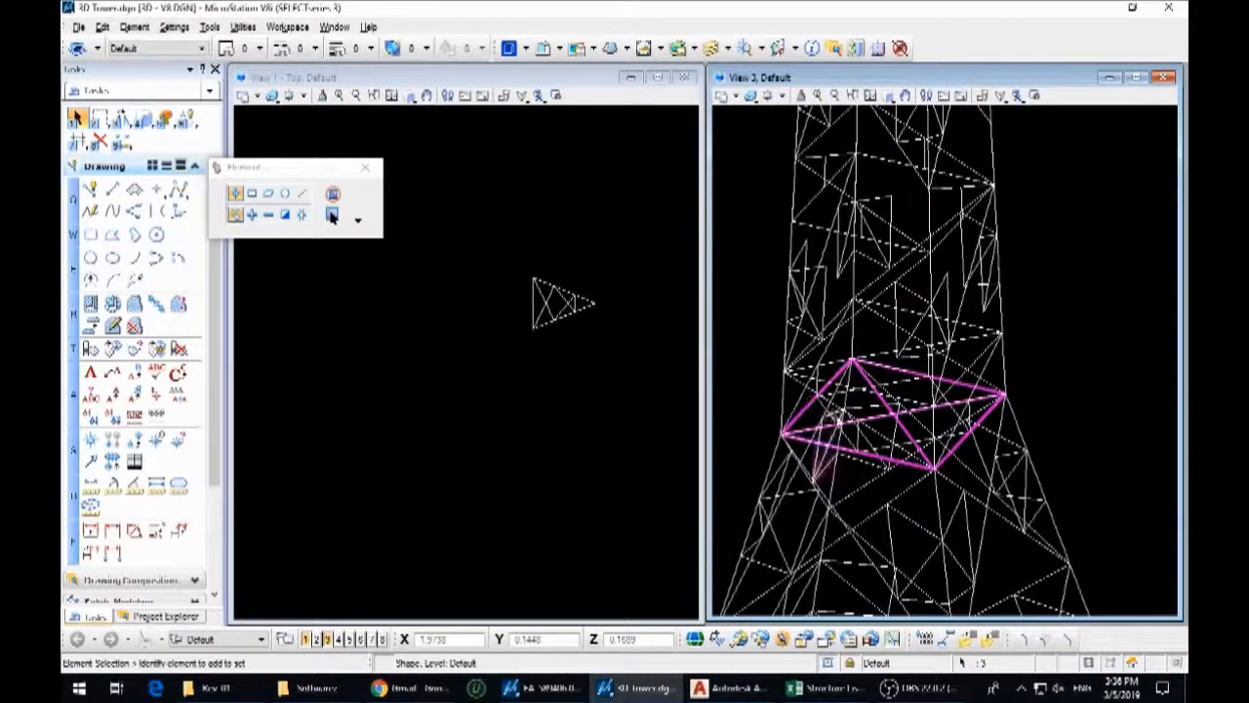
scroll(903, 436, up, 3)
scroll(941, 417, down, 5)
drag(942, 423, 827, 437)
scroll(496, 398, up, 4)
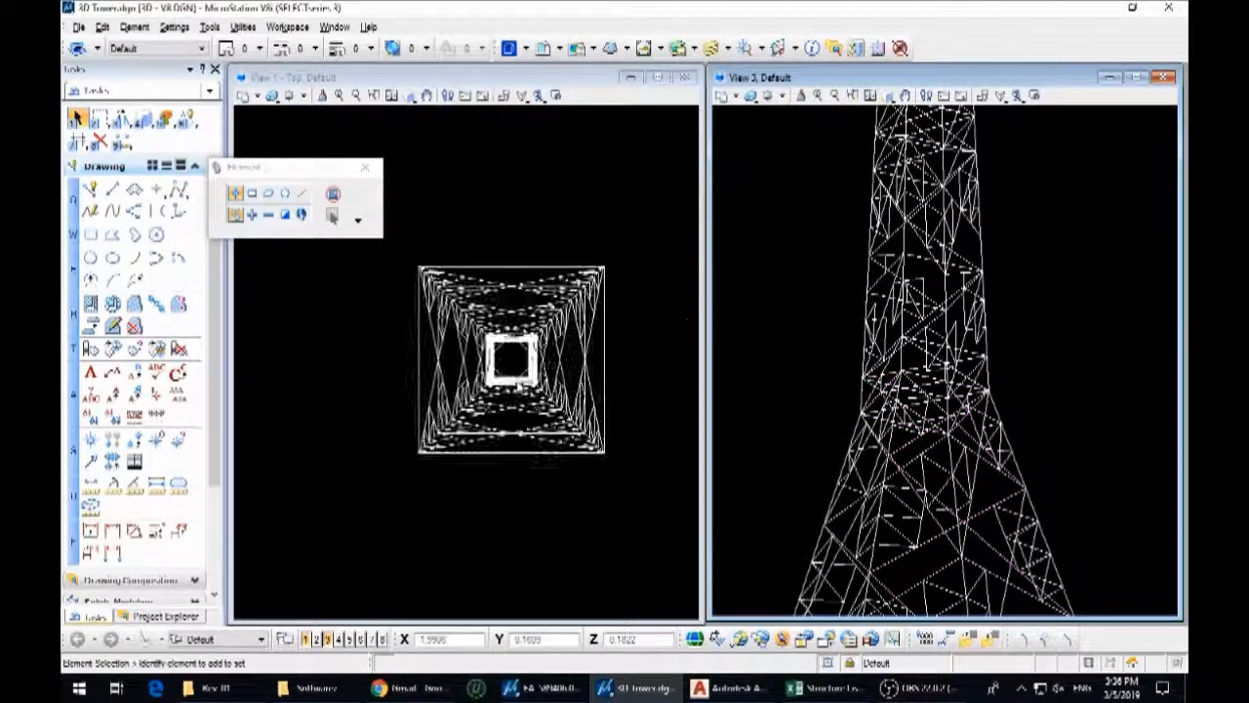
scroll(530, 355, down, 6)
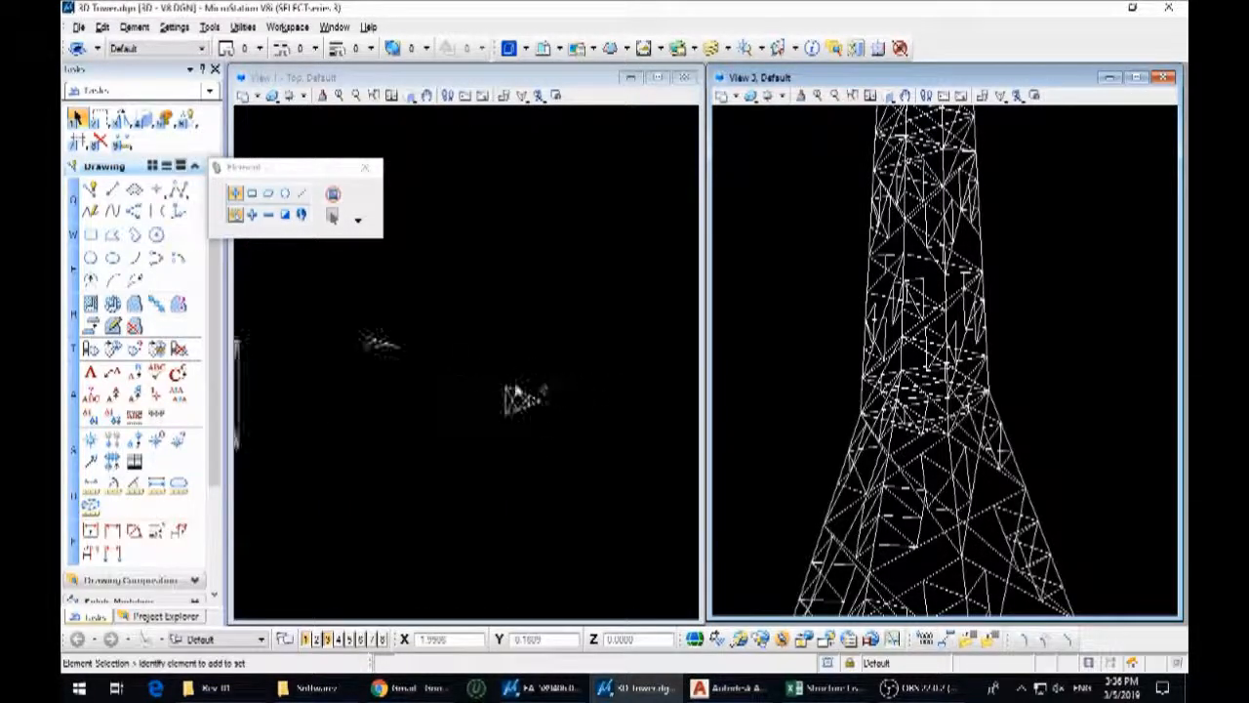
Select the small side arm elevation and rotate it 90° in the front view so it stands upright
scroll(391, 348, up, 3)
scroll(825, 446, down, 4)
click(876, 137)
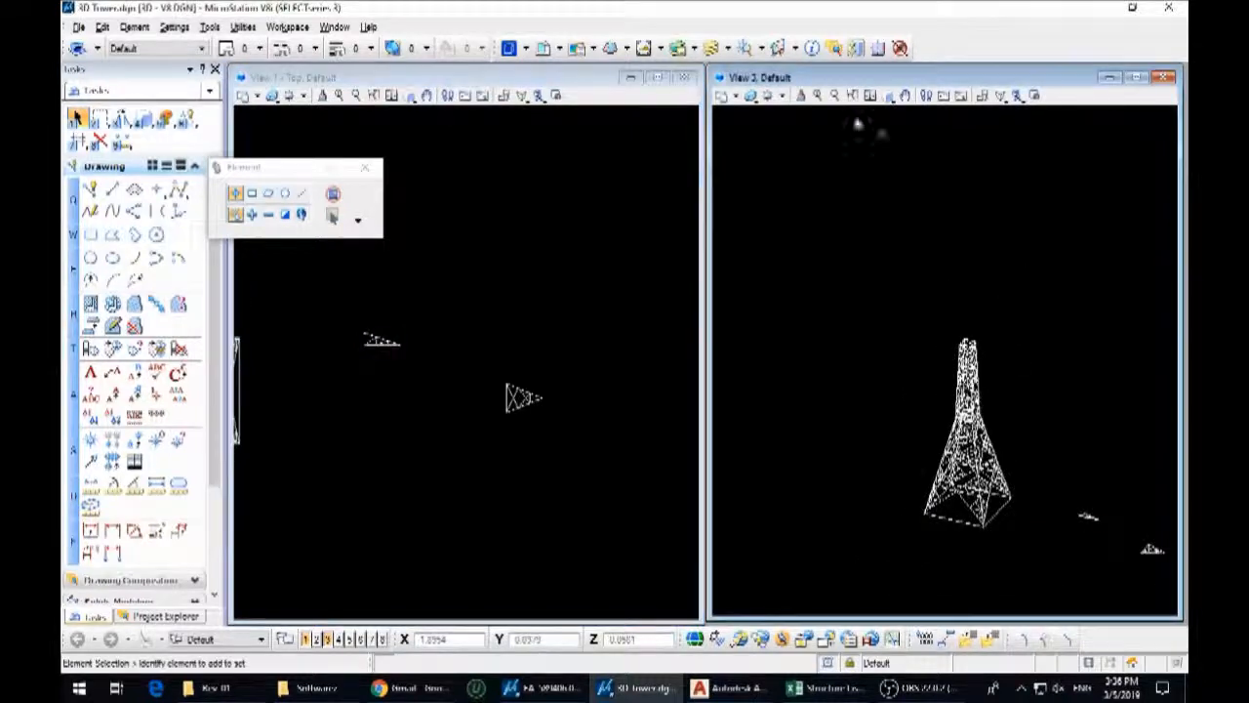
drag(425, 372, 349, 333)
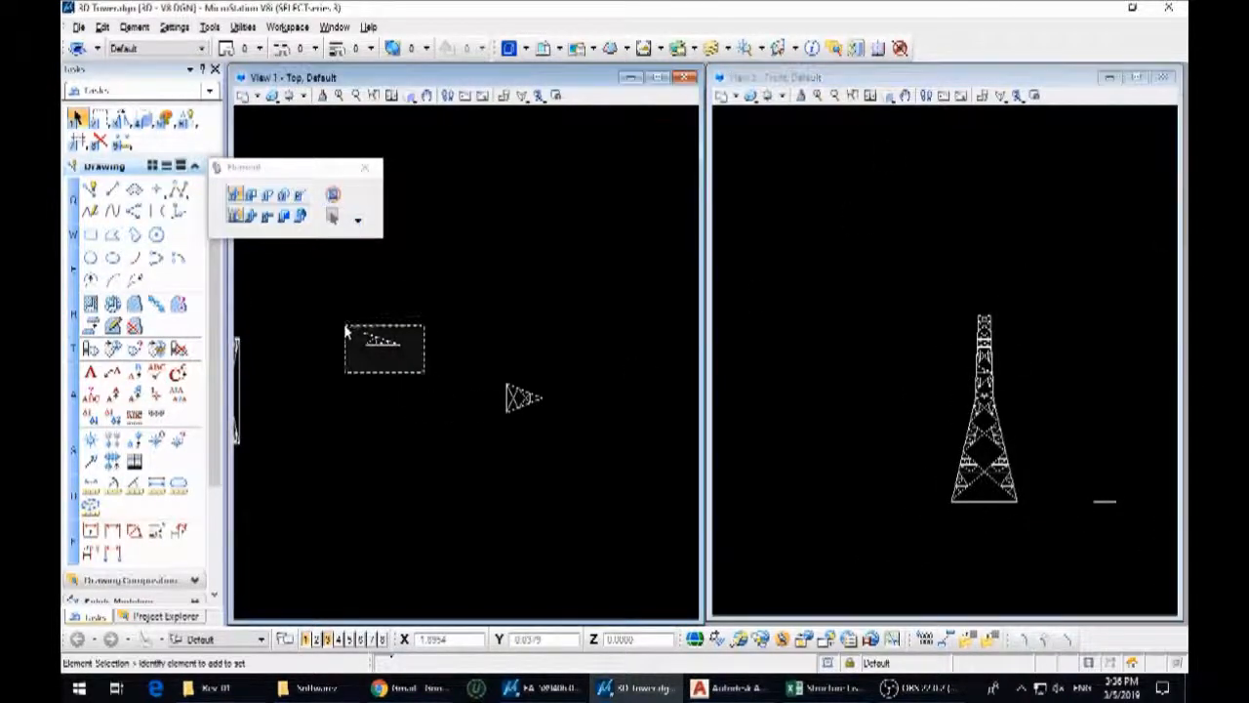
key(F2)
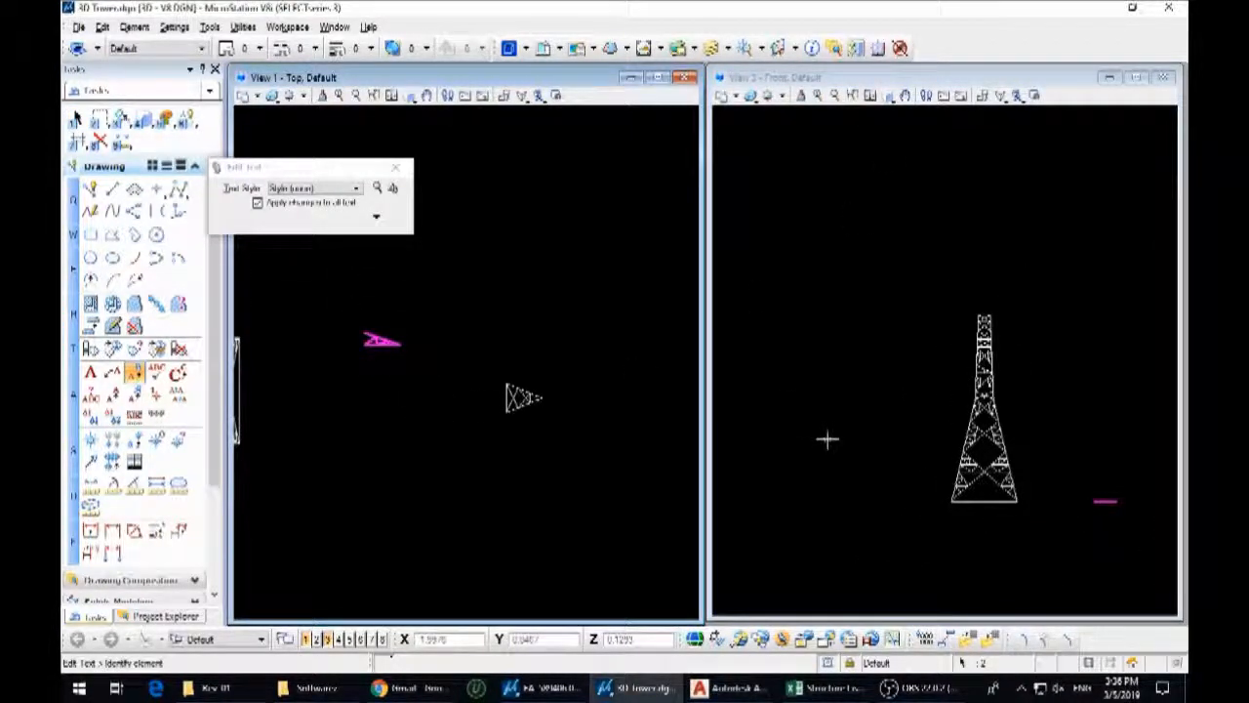
key(F3)
click(848, 445)
click(852, 403)
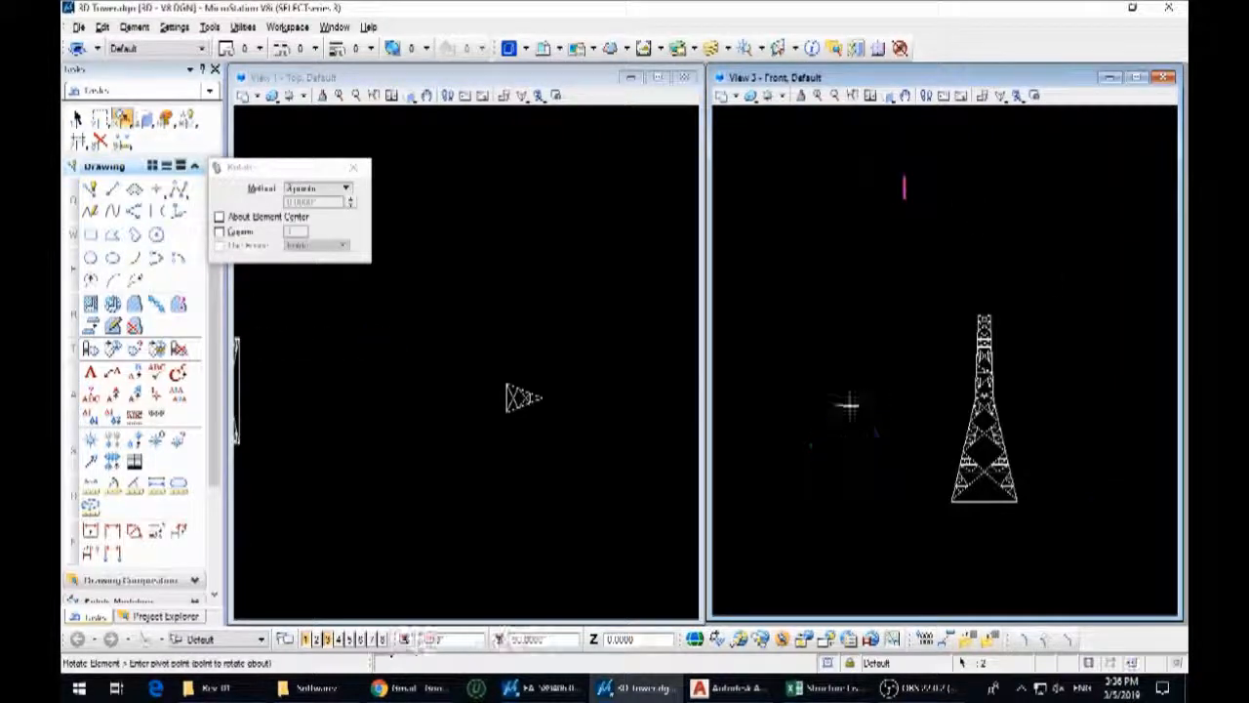
Rotate the upright side arm 90° in the top view and move it closer to the tower in plan
click(558, 316)
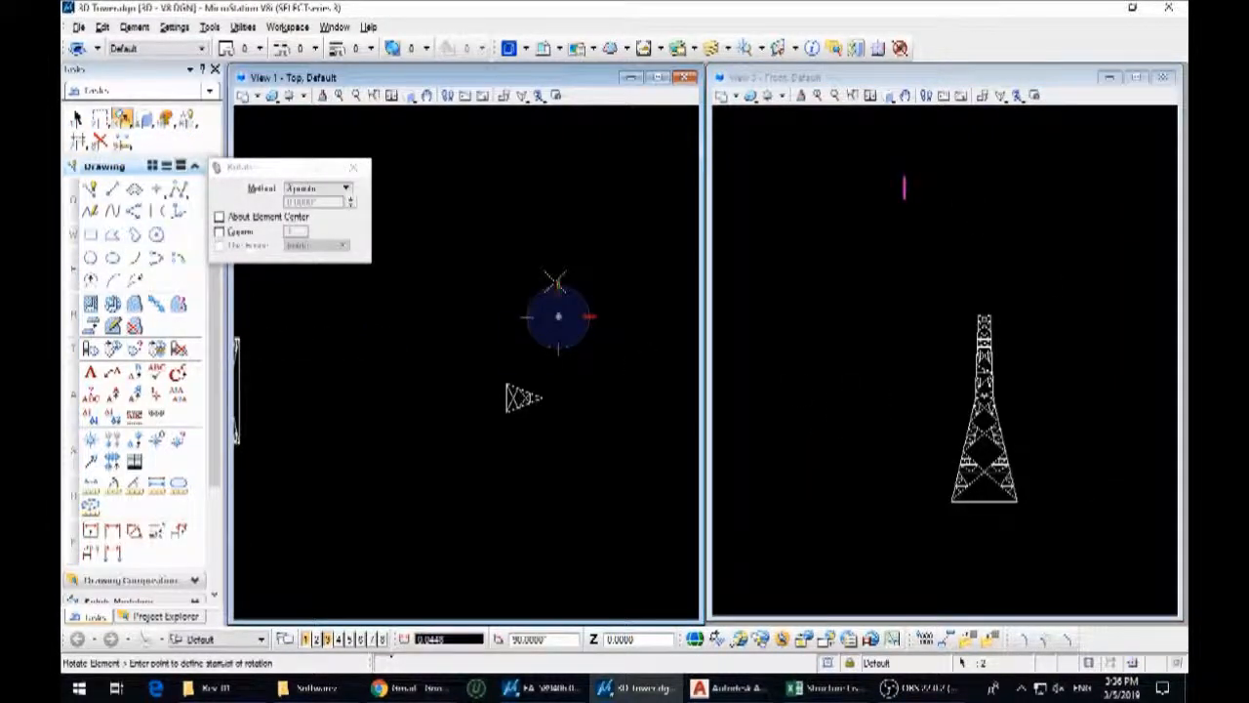
click(624, 318)
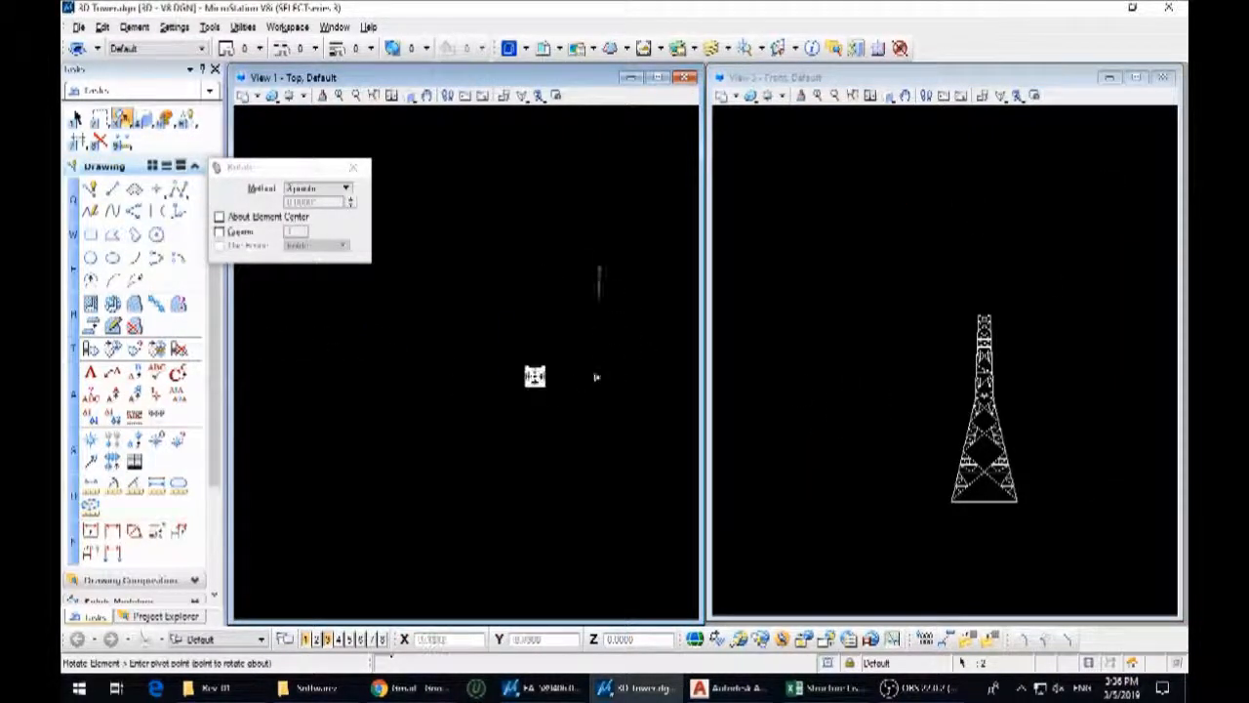
key(3)
key(2)
click(621, 265)
scroll(553, 330, down, 3)
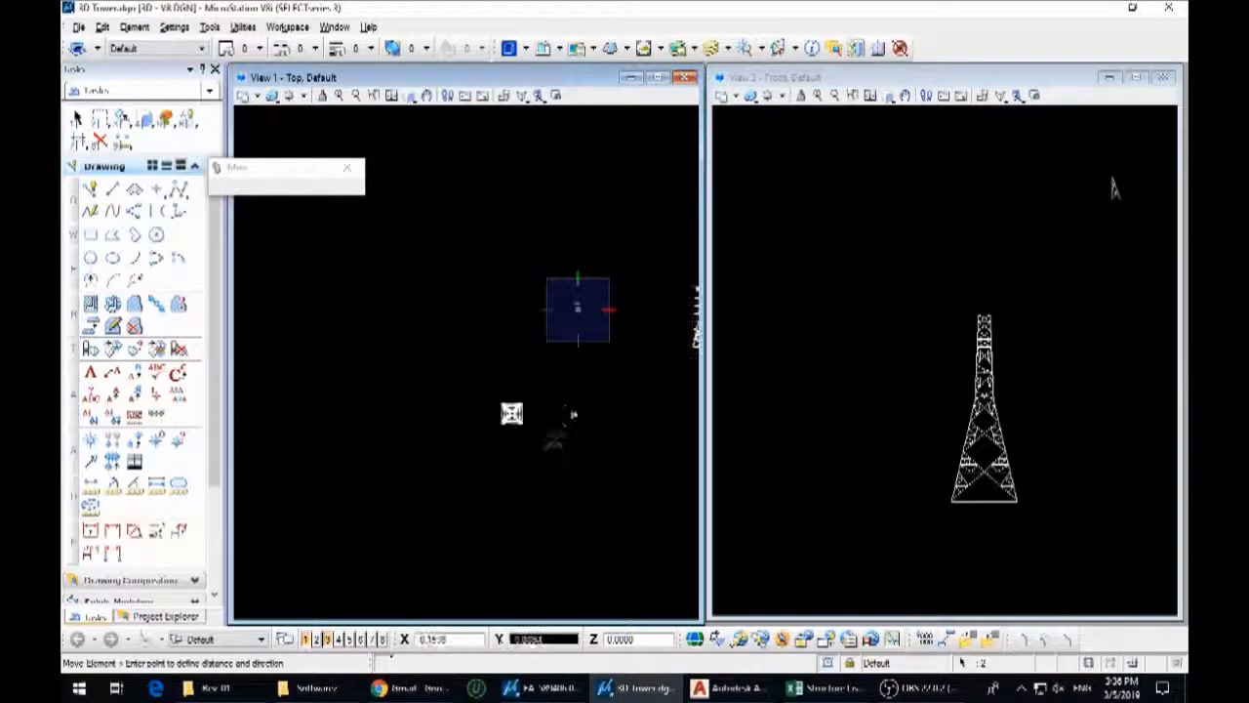
scroll(560, 438, up, 3)
click(530, 403)
key(Escape)
scroll(586, 382, down, 3)
scroll(662, 363, up, 3)
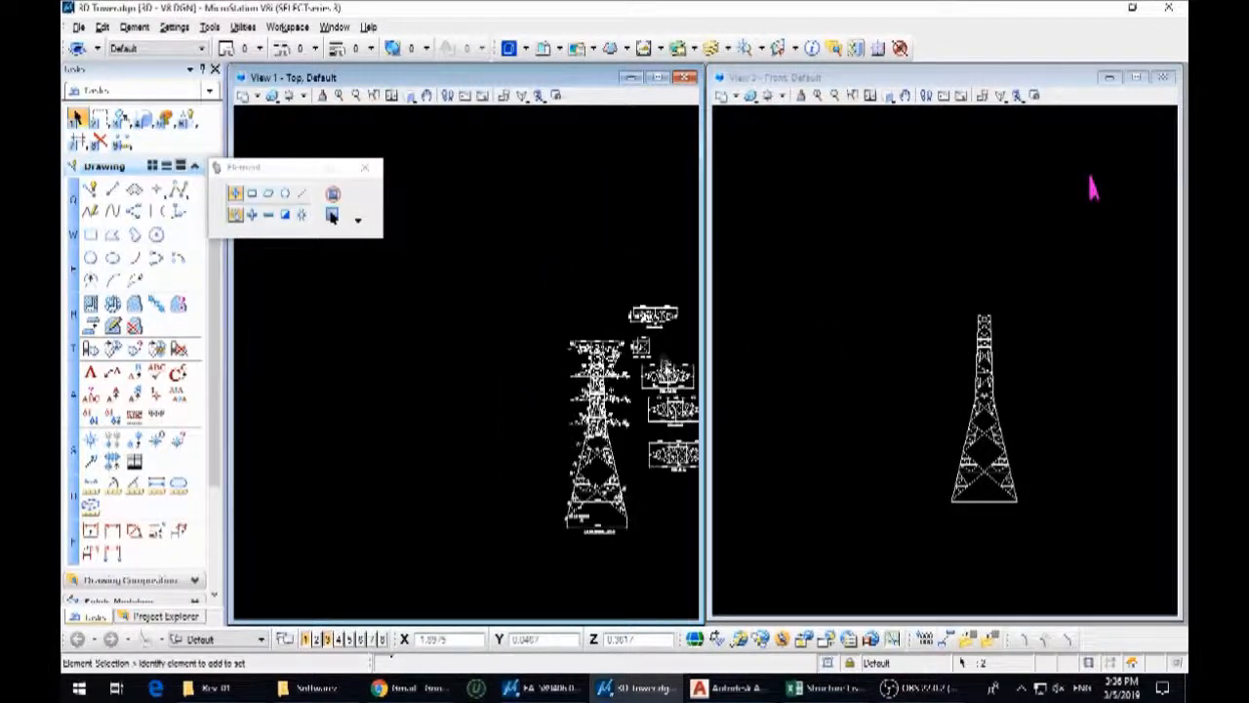
Rotate the side arm 90° in the front view to lie horizontally, and turn it 180° in plan so its tip points away from the tower
middle_drag(989, 302, 907, 340)
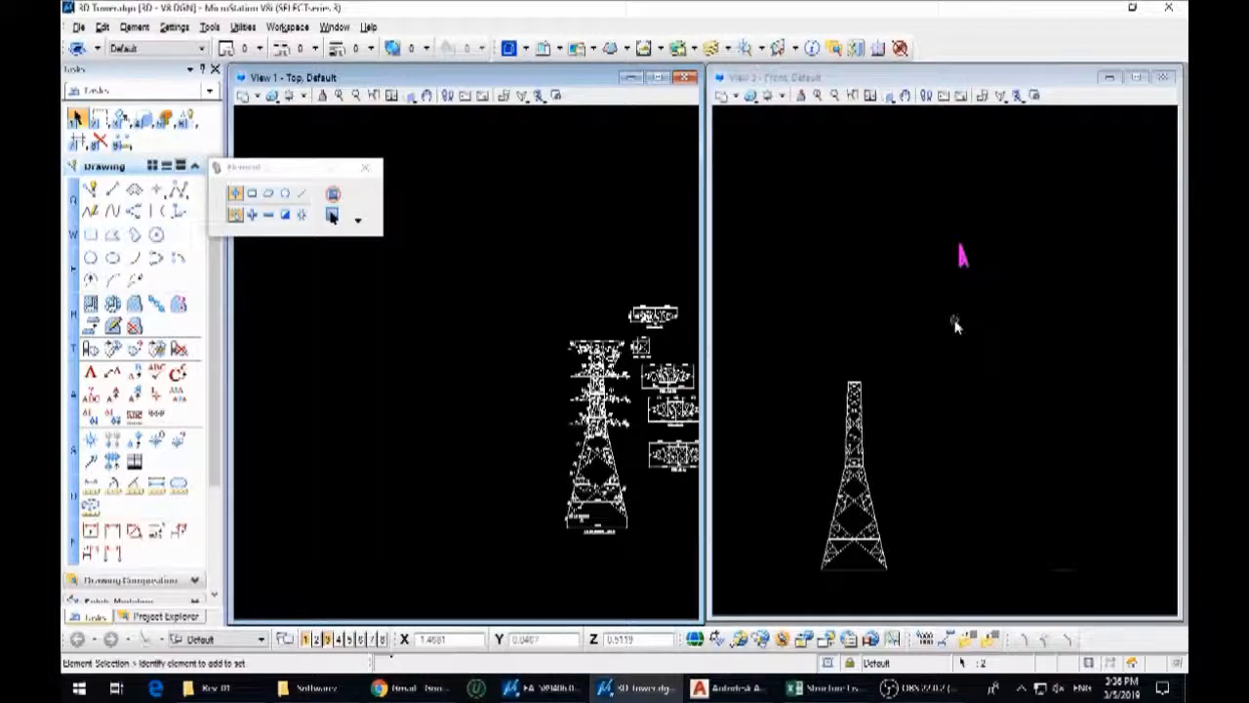
key(3)
key(4)
click(964, 331)
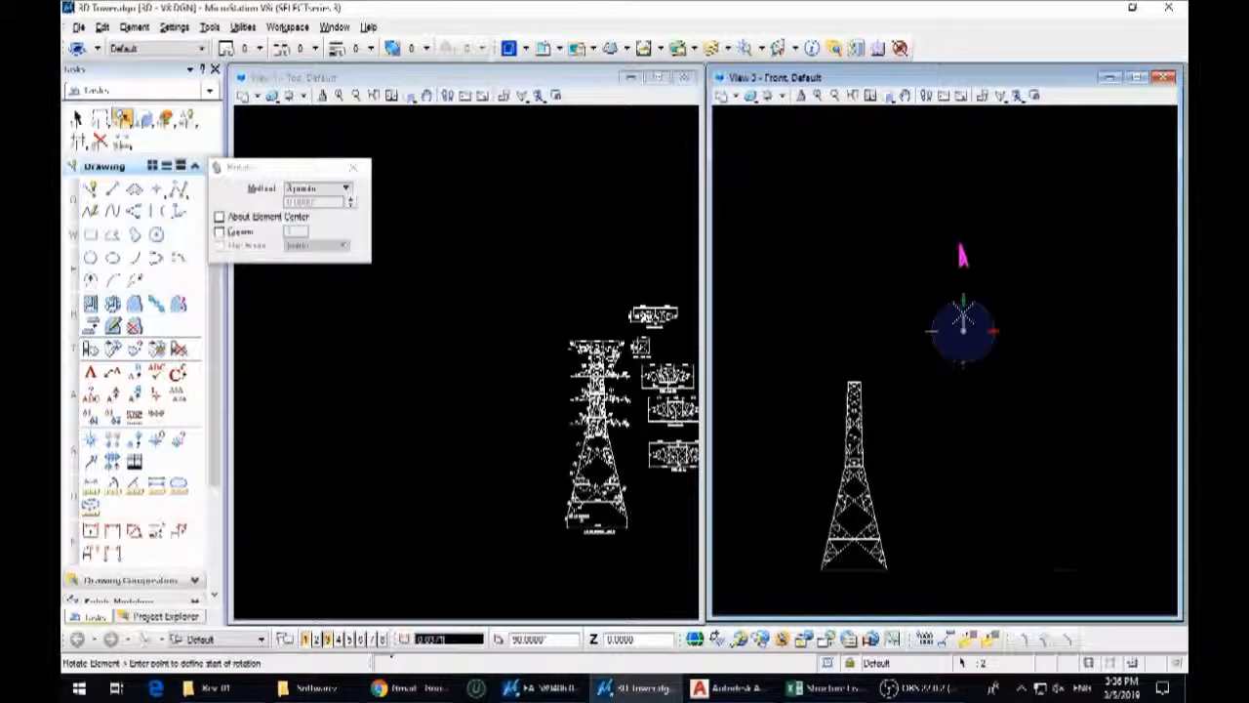
click(890, 332)
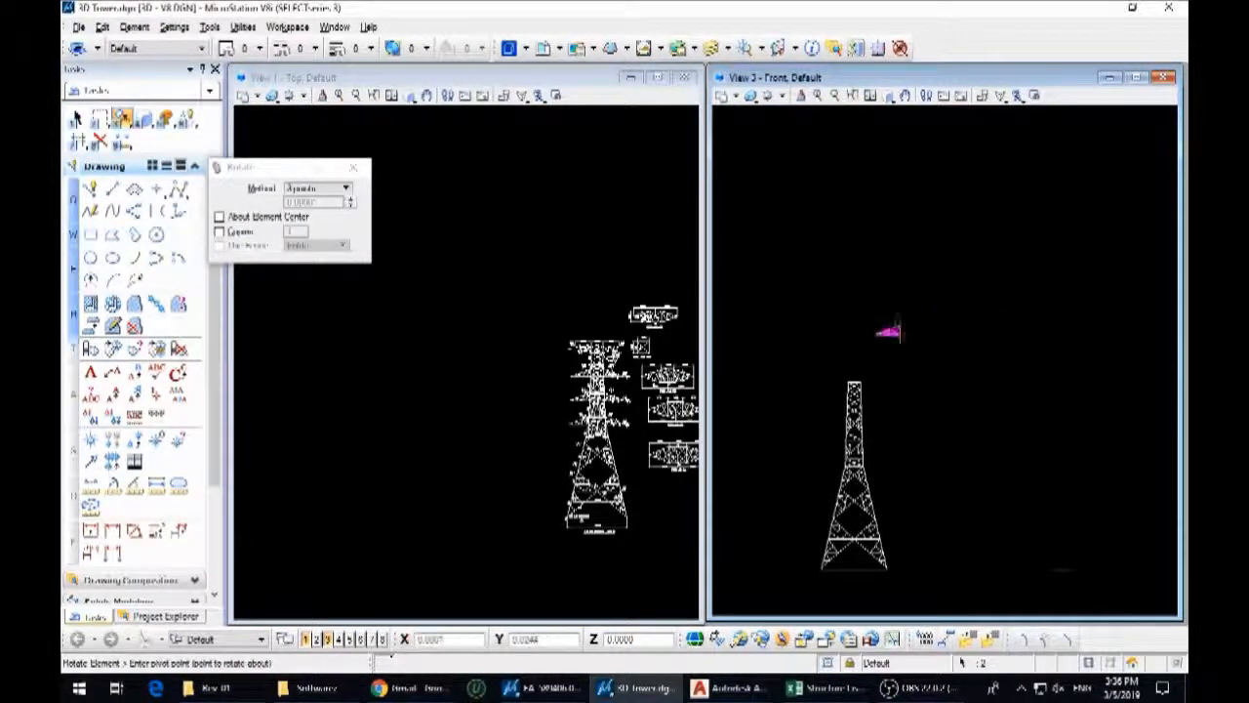
scroll(456, 430, down, 5)
click(421, 424)
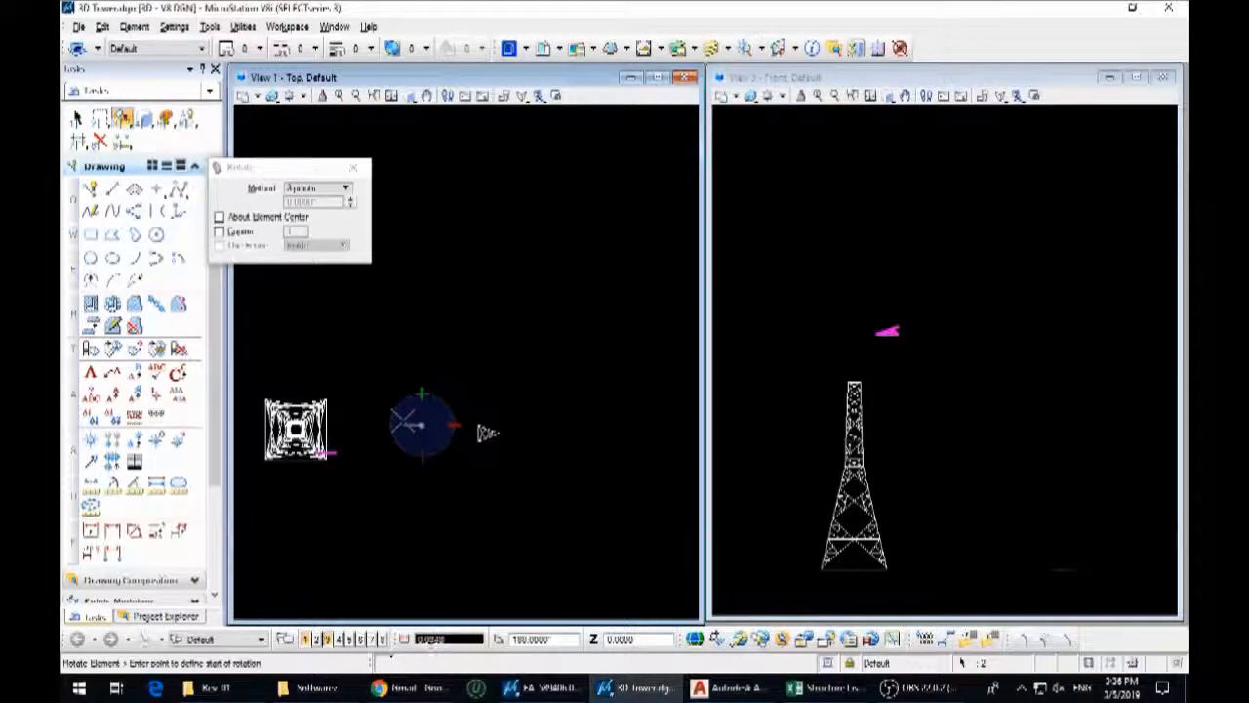
right_click(548, 426)
Move the side arm by its inner end onto the tower leg joint at the plan bracing level
key(3)
key(2)
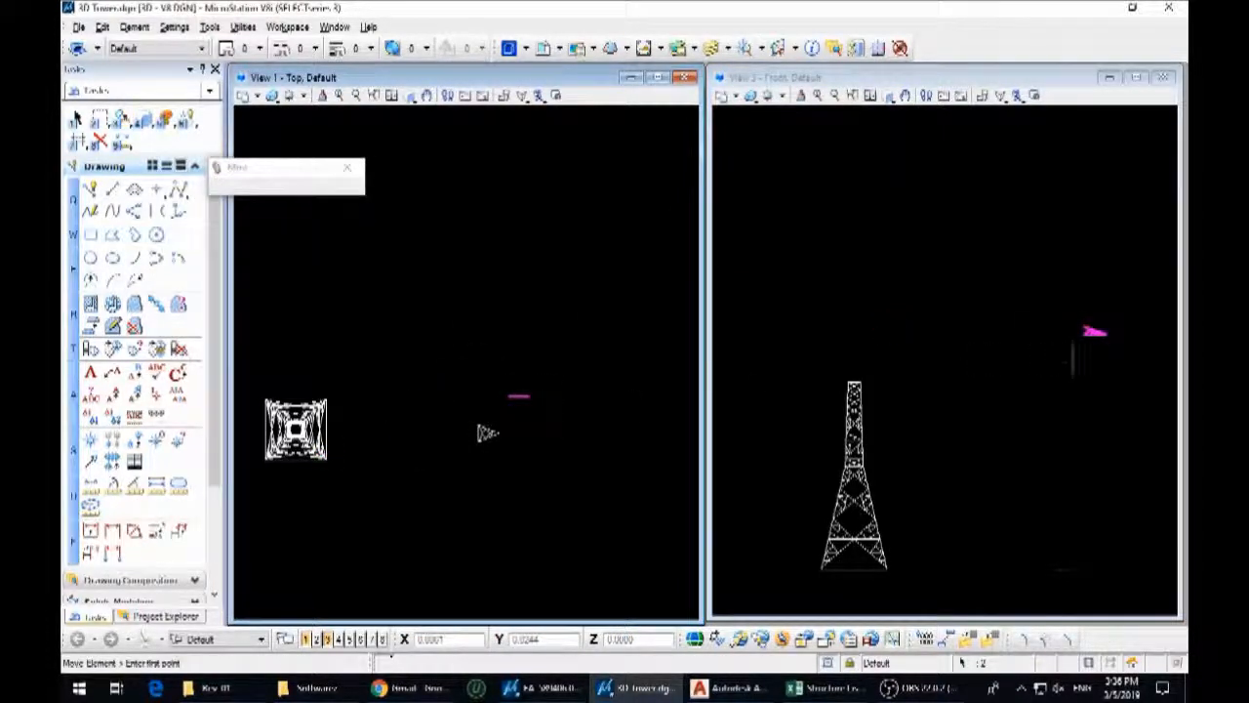
scroll(1081, 341, up, 2)
click(1097, 320)
scroll(983, 343, down, 5)
shift+middle_drag(811, 454, 809, 504)
scroll(789, 461, up, 5)
scroll(795, 408, up, 6)
click(770, 434)
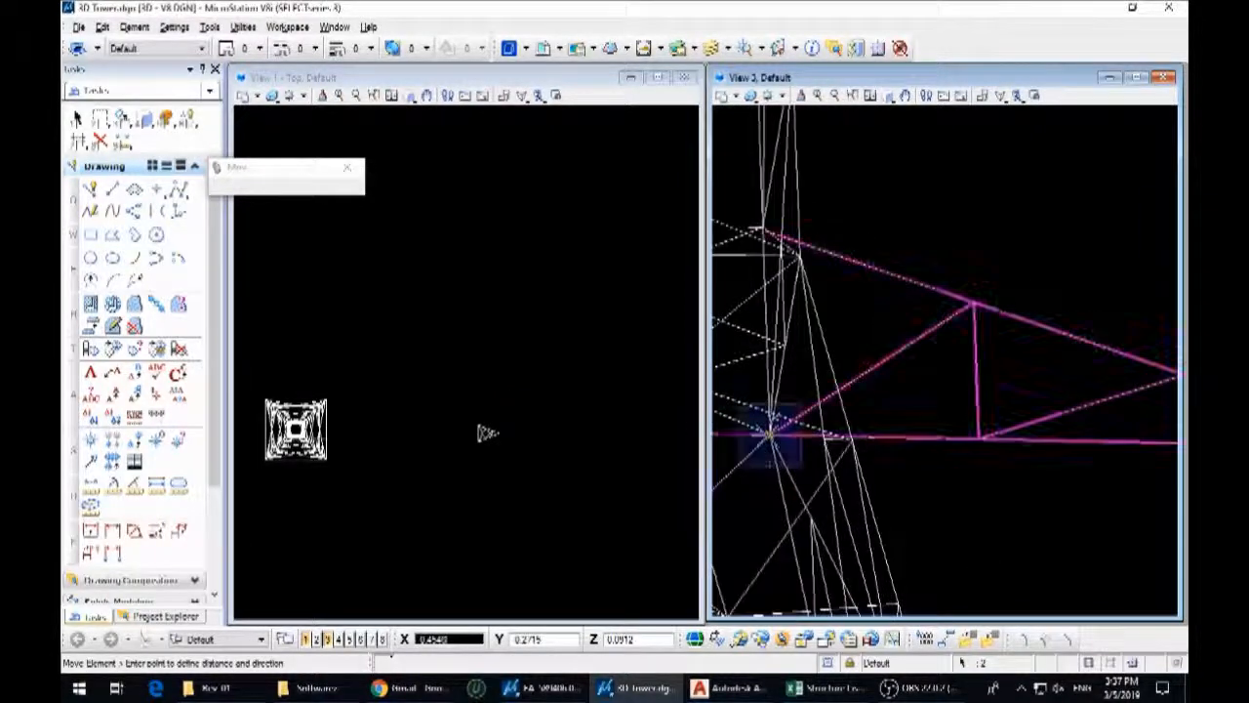
right_click(771, 434)
Select the attached side arm and shift it outward from the tower leg into the clear space beside the tower
scroll(276, 434, up, 2)
scroll(412, 463, up, 5)
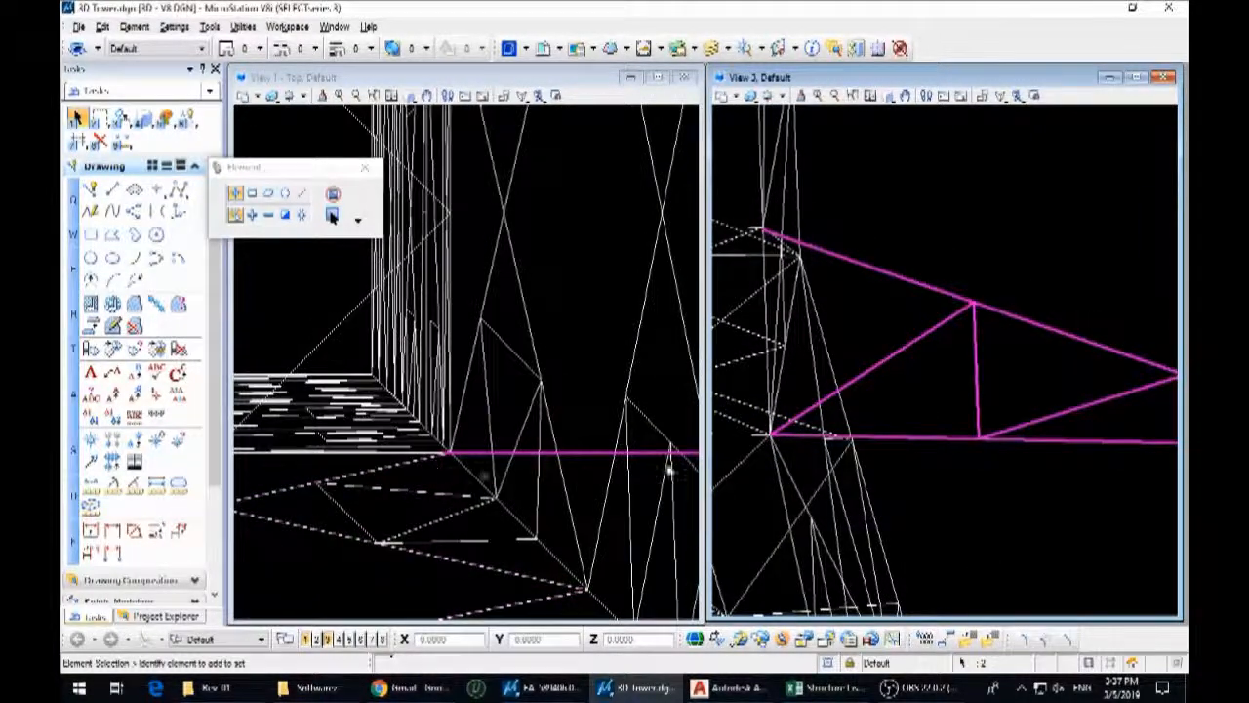
scroll(892, 379, down, 5)
scroll(563, 406, down, 5)
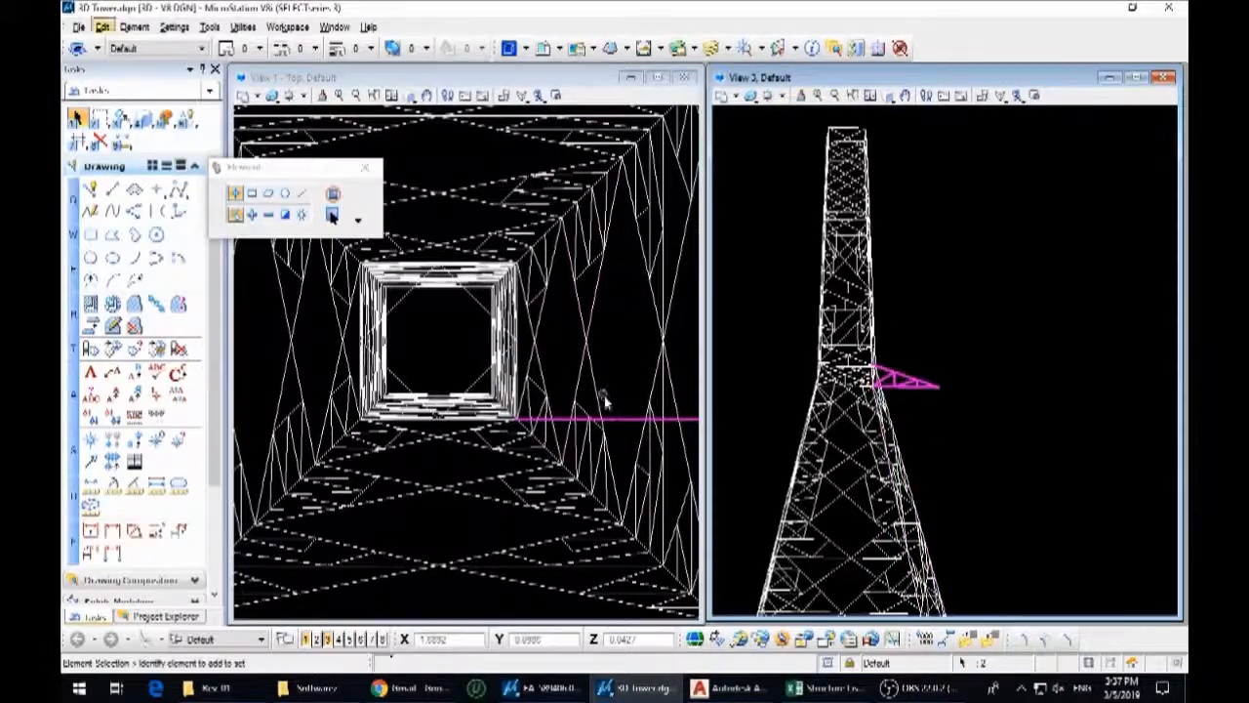
scroll(517, 422, down, 8)
click(620, 420)
middle_drag(669, 424, 537, 444)
scroll(586, 443, up, 4)
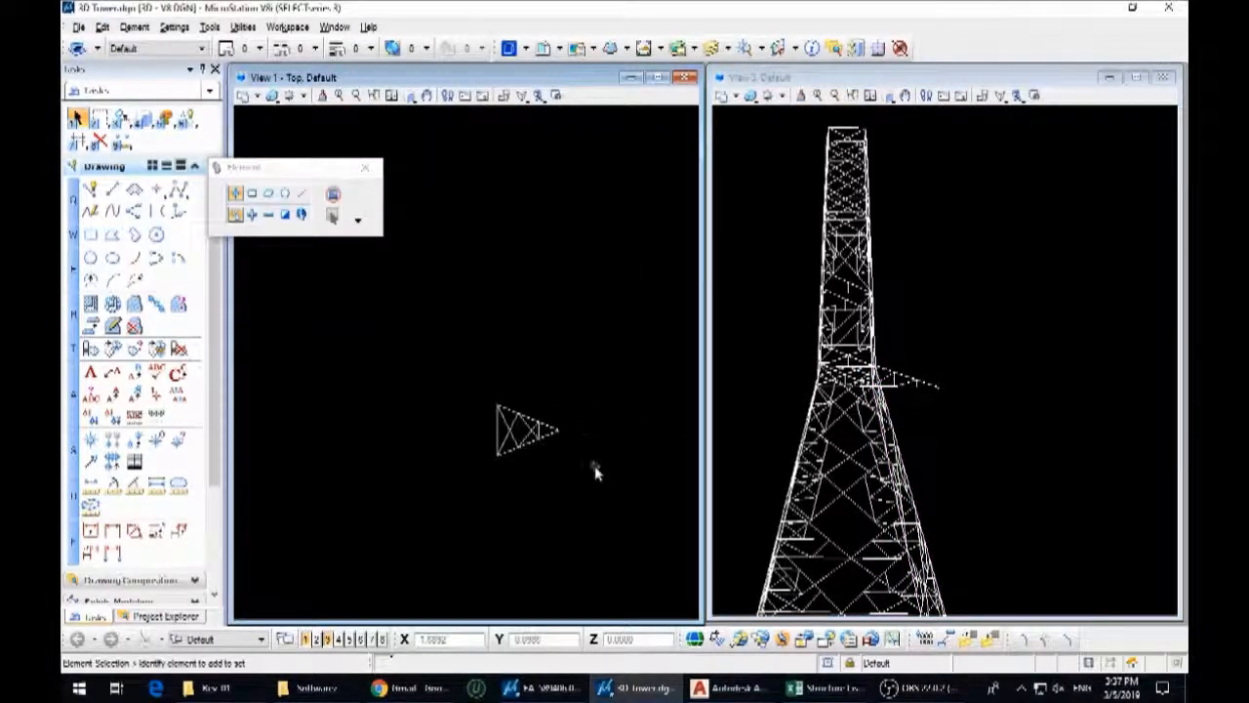
click(915, 390)
Draw a trial centre line from the triangular arm plan's base midpoint to its tip, and delete that line
drag(600, 468, 468, 391)
key(q)
key(2)
click(497, 429)
scroll(574, 433, up, 5)
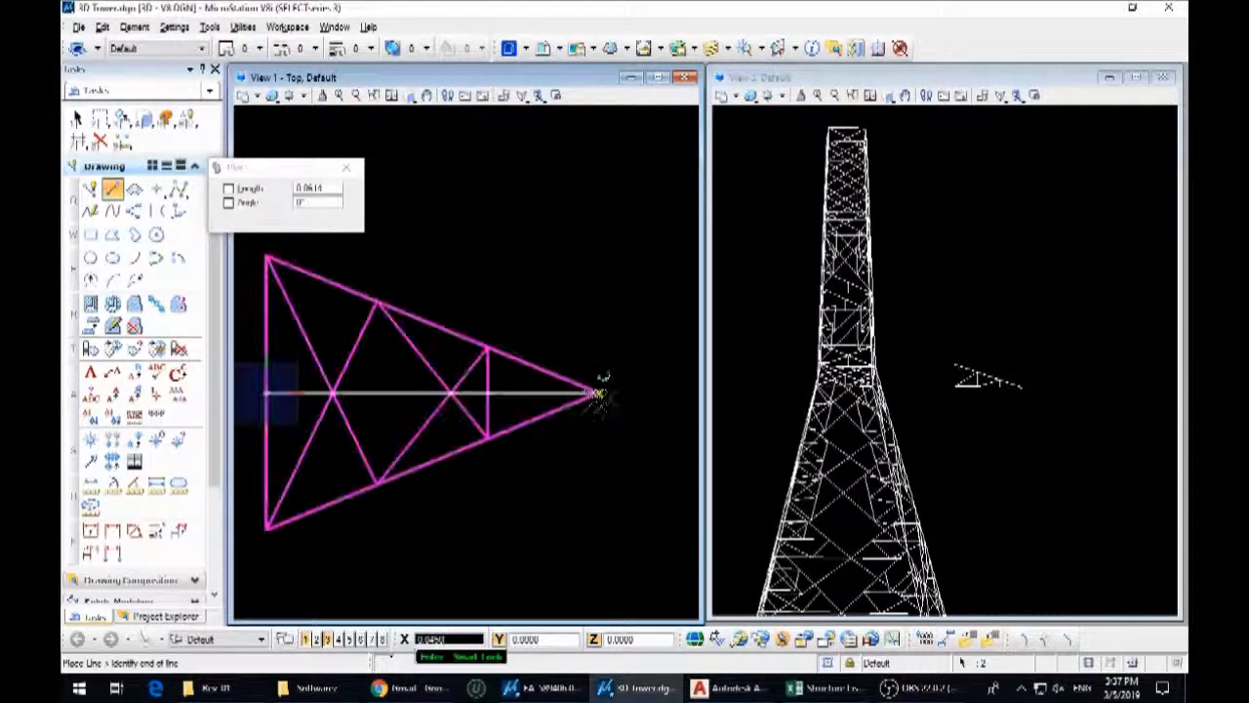
key(Escape)
click(655, 377)
key(Delete)
drag(587, 484, 430, 347)
key(3)
key(2)
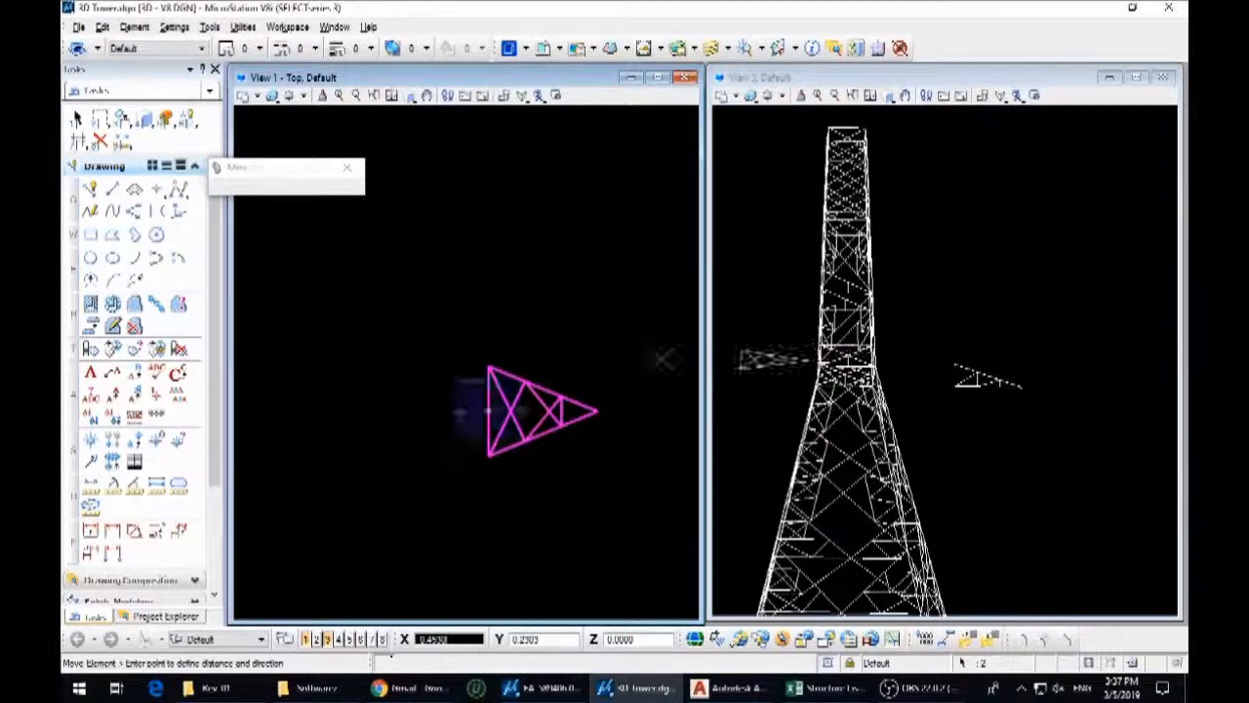
key(Escape)
Move the triangular arm plan by its base midpoint onto the side arm's upper inner corner, using the front orientation
click(961, 200)
click(890, 97)
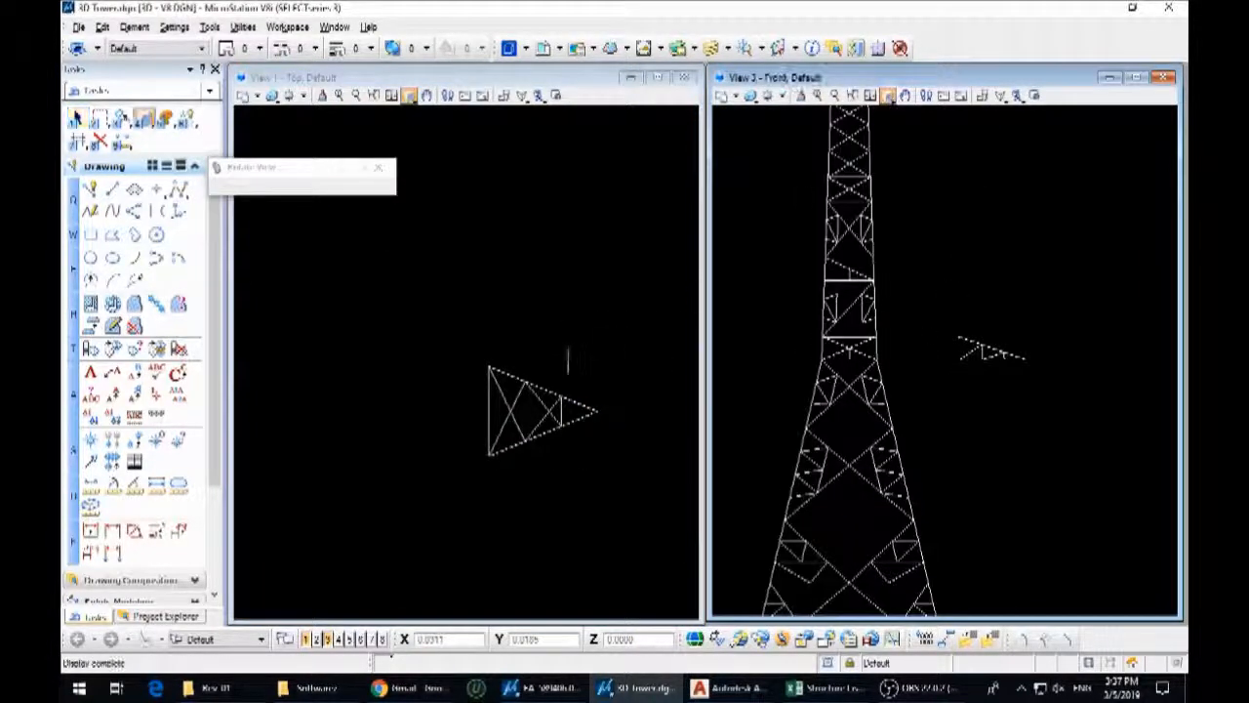
drag(582, 465, 456, 365)
key(3)
key(2)
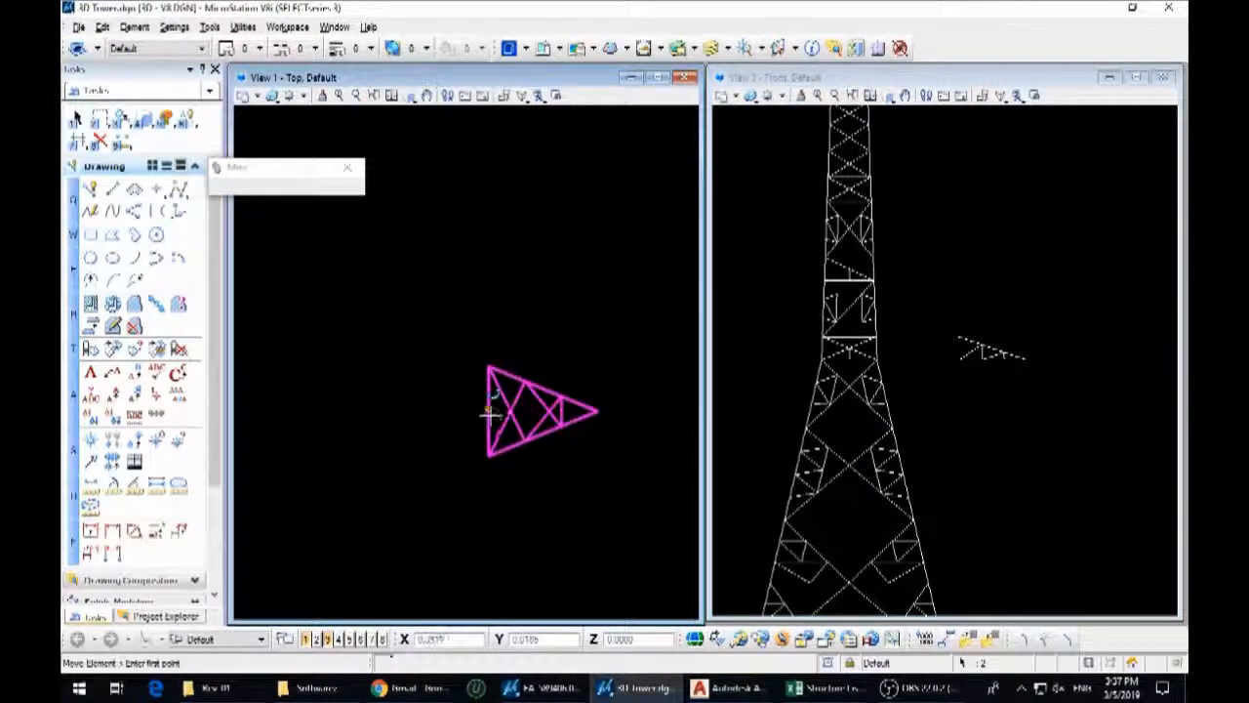
click(490, 414)
scroll(985, 331, up, 3)
click(907, 349)
key(Escape)
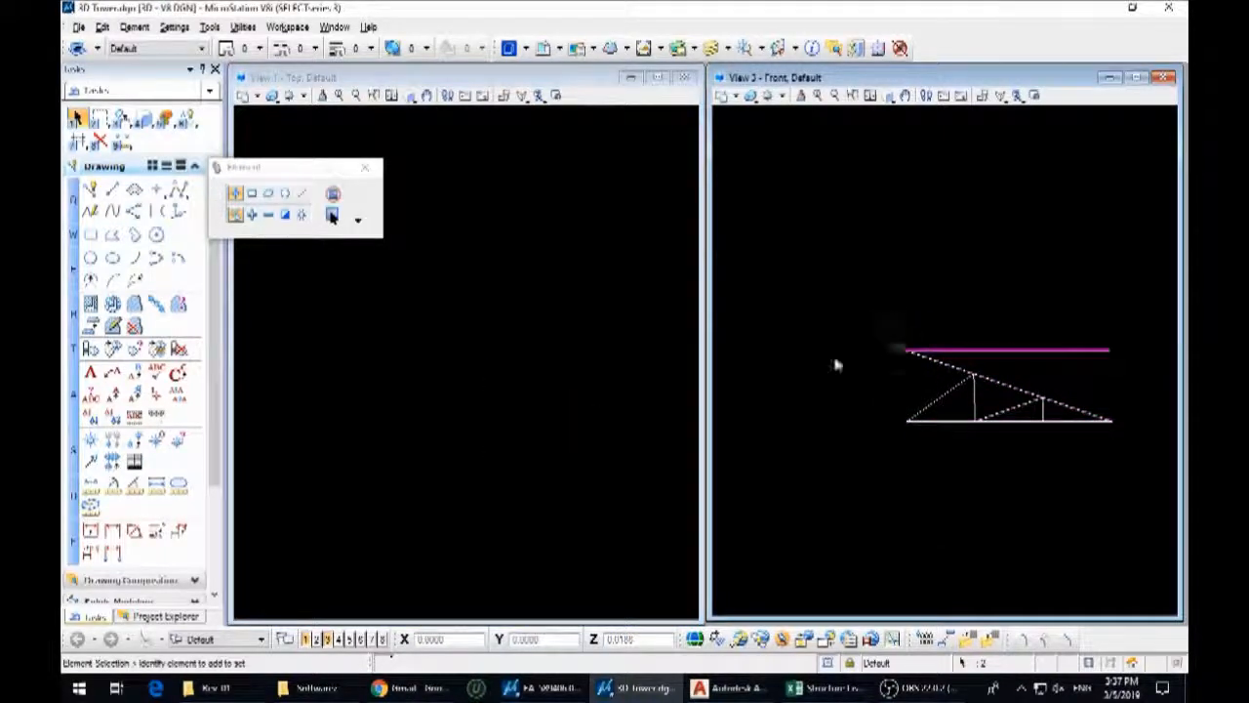
Rotate the triangular panel about its base midpoint until its tip meets the side arm's outer end
scroll(488, 426, up, 5)
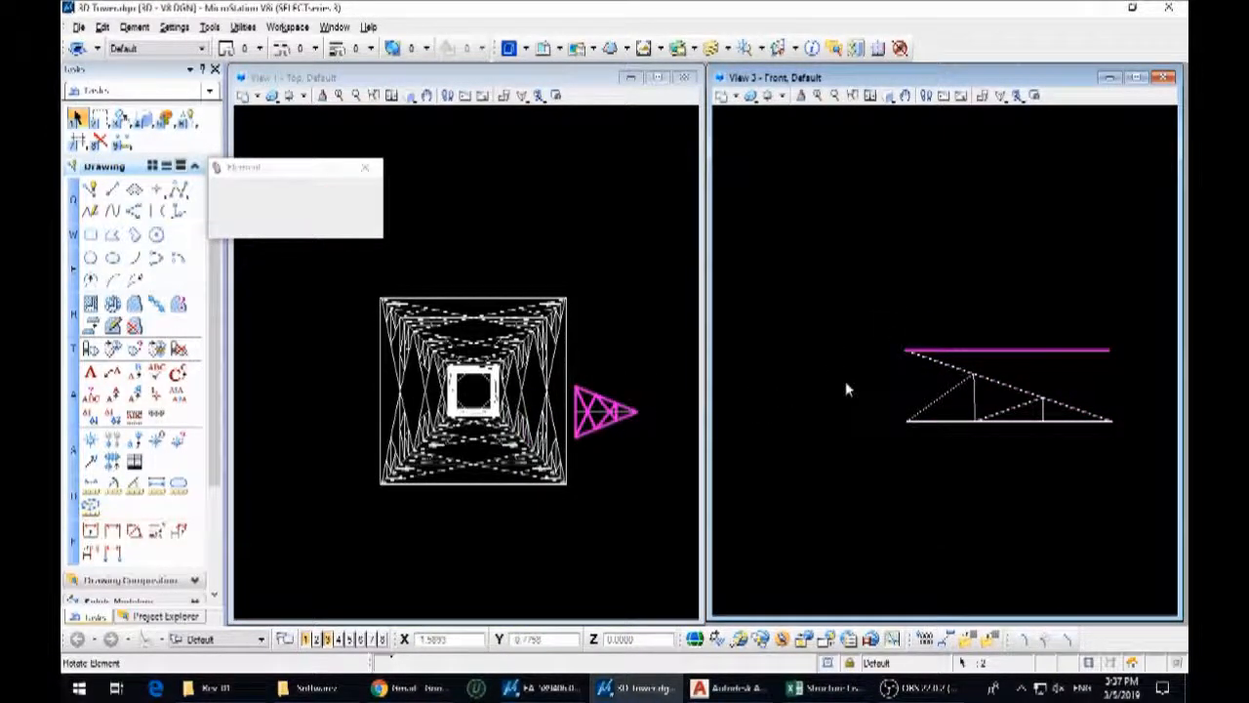
click(910, 353)
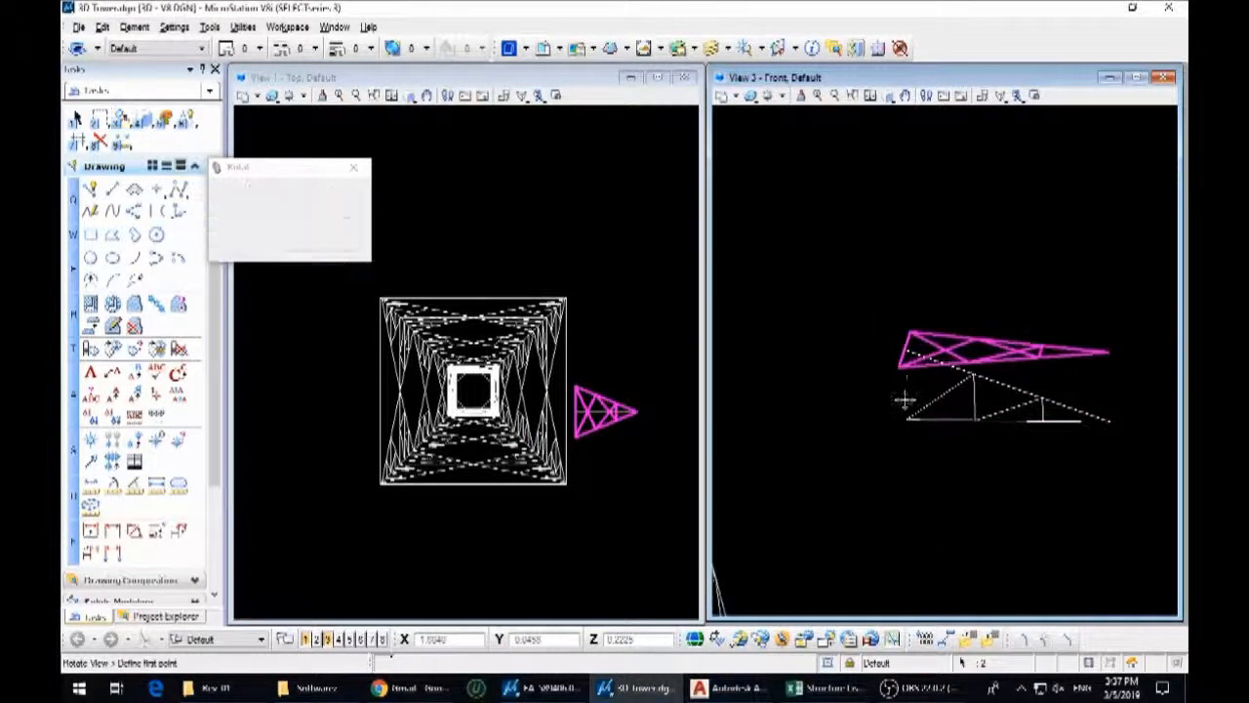
click(1111, 353)
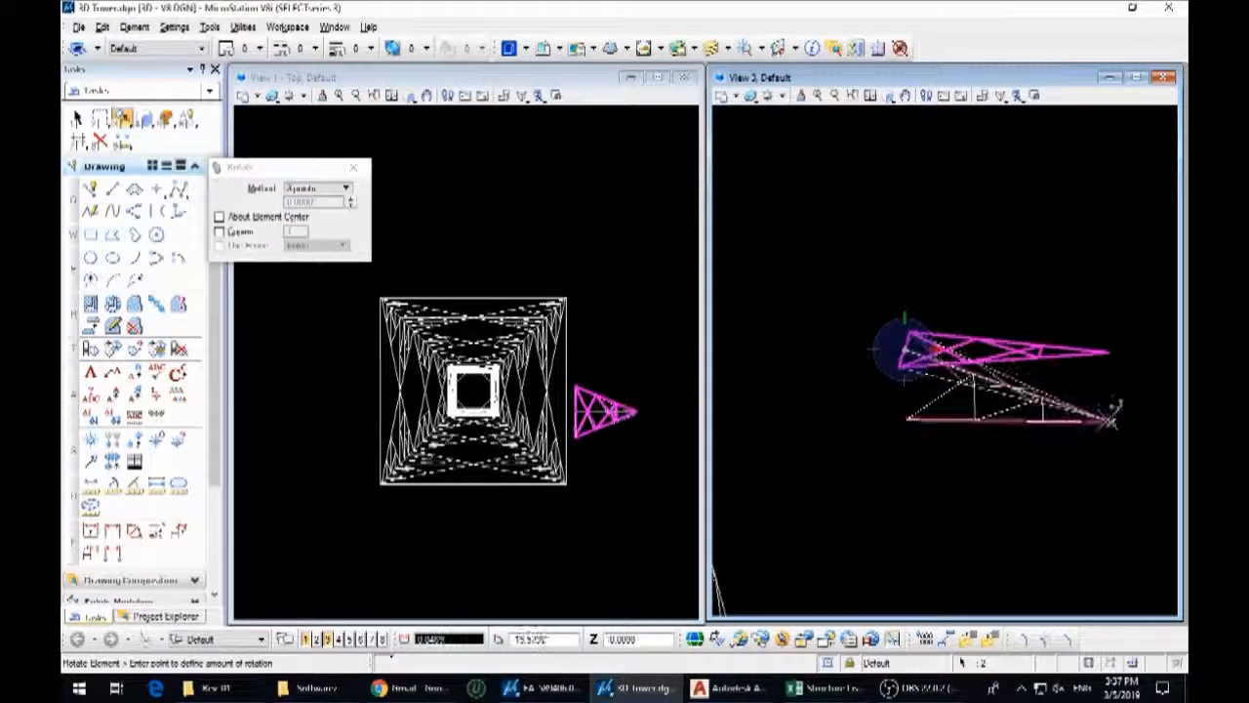
click(1111, 421)
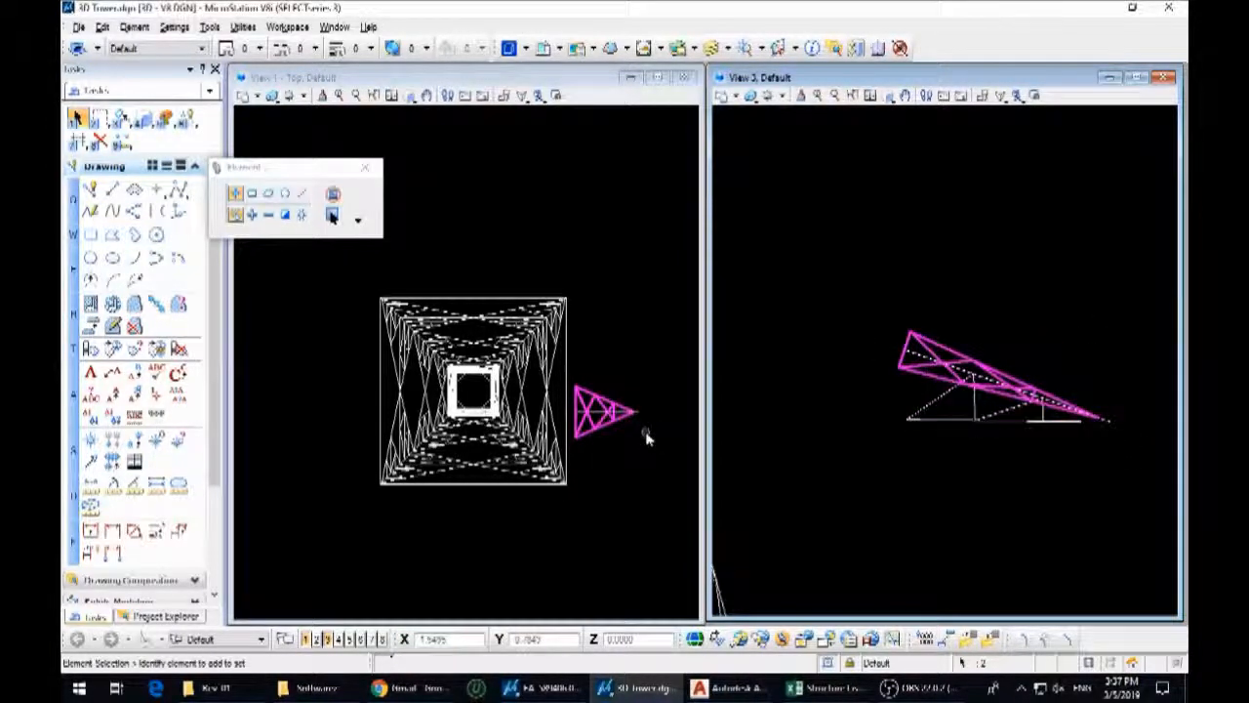
Shift the tilted triangular panel sideways in plan so that the side arm lies near one of its base corners
key(3)
key(2)
scroll(581, 414, up, 6)
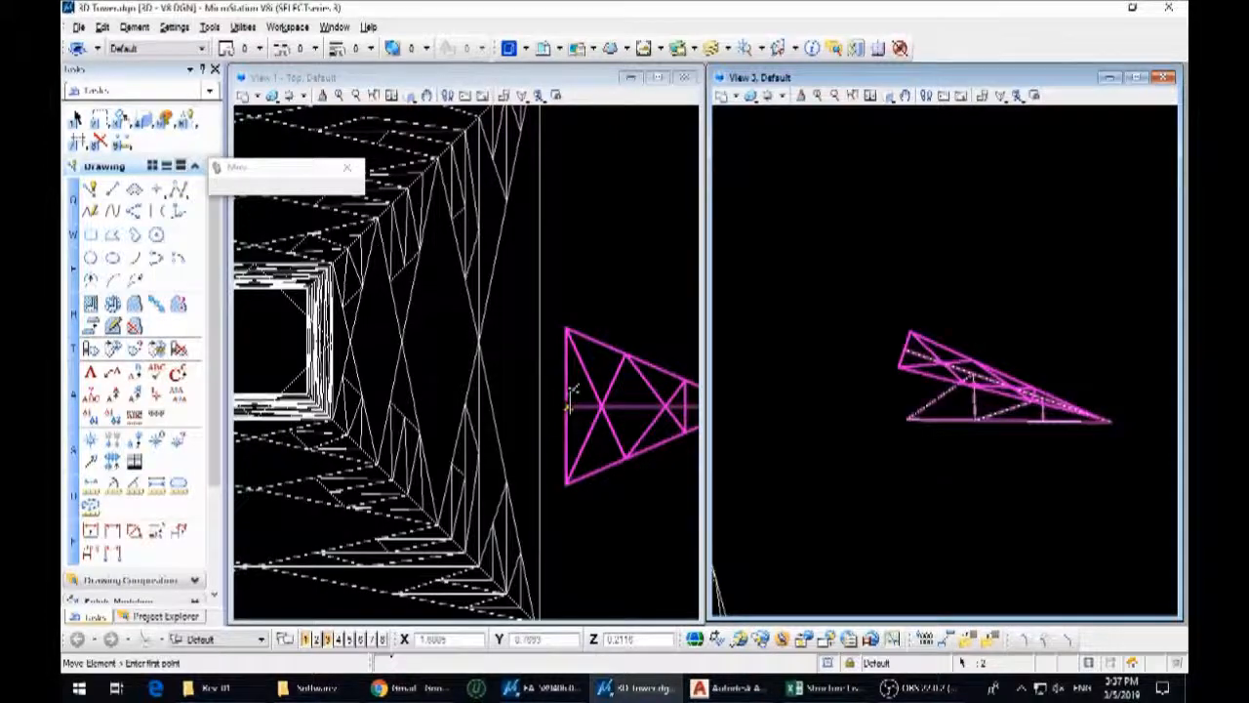
click(570, 393)
scroll(576, 385, down, 5)
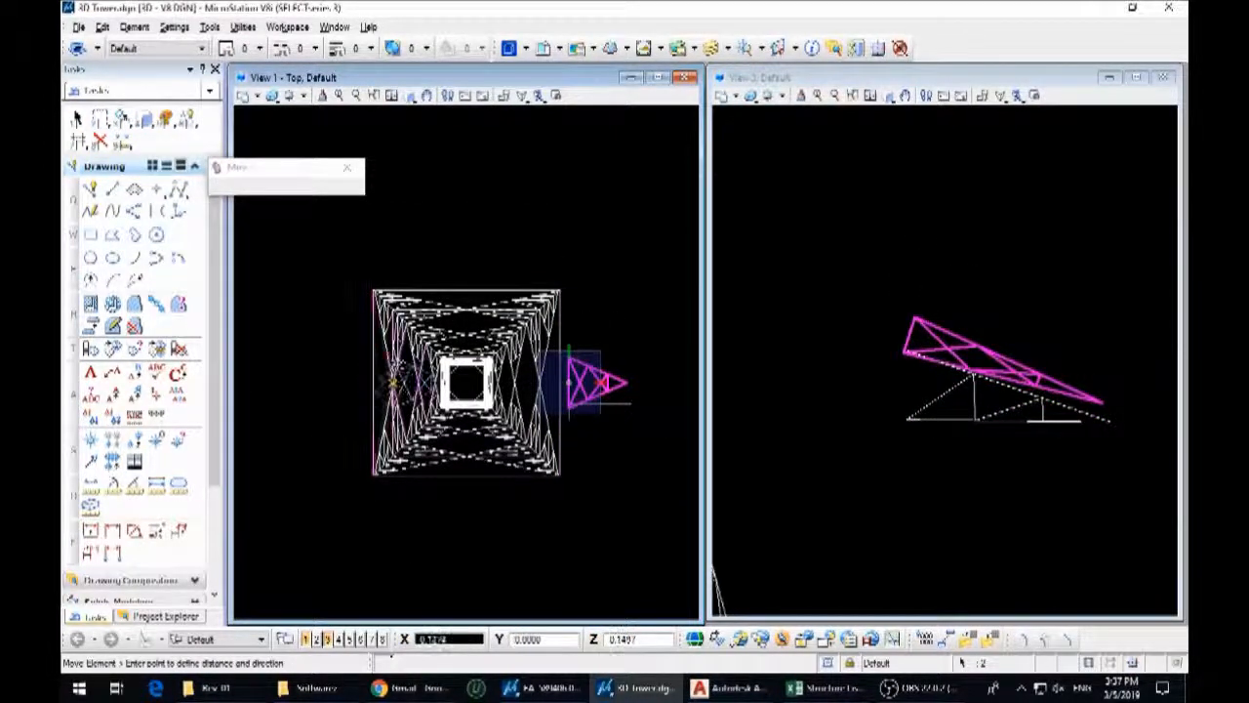
right_click(398, 386)
Move the tilted triangular panel so its base corner coincides exactly with the side arm's upper inner corner
scroll(1095, 391, down, 5)
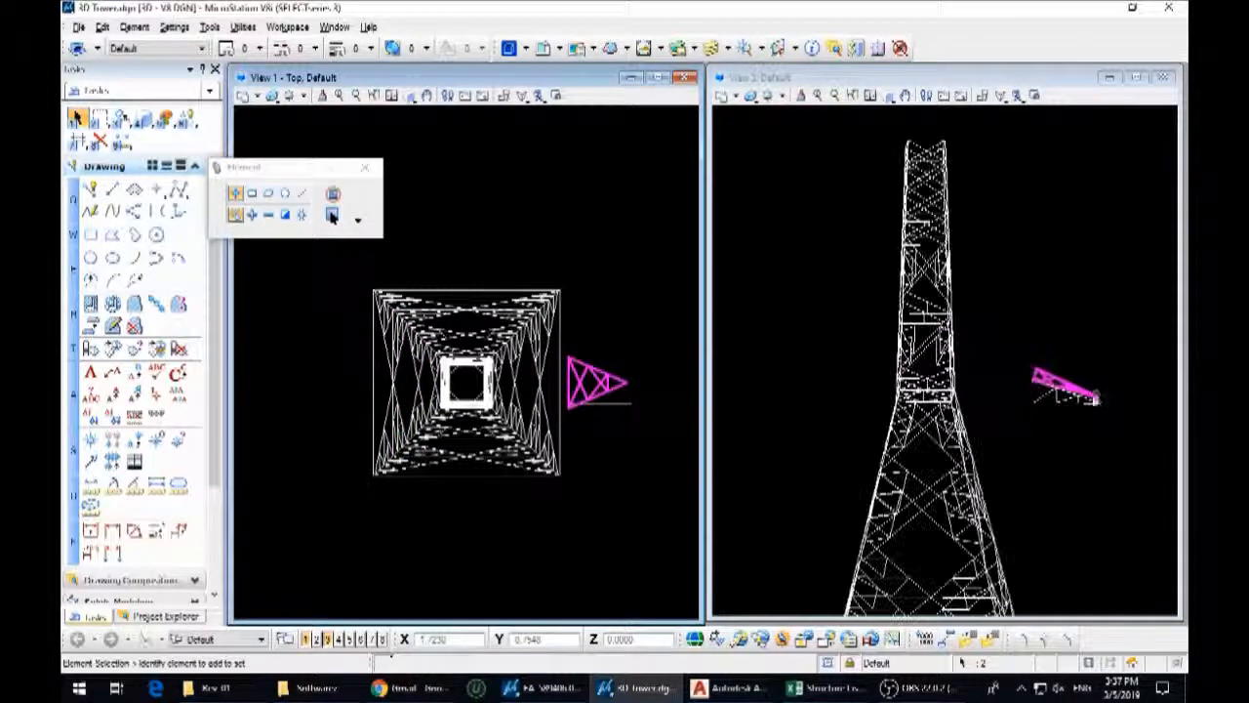
scroll(1034, 388, up, 3)
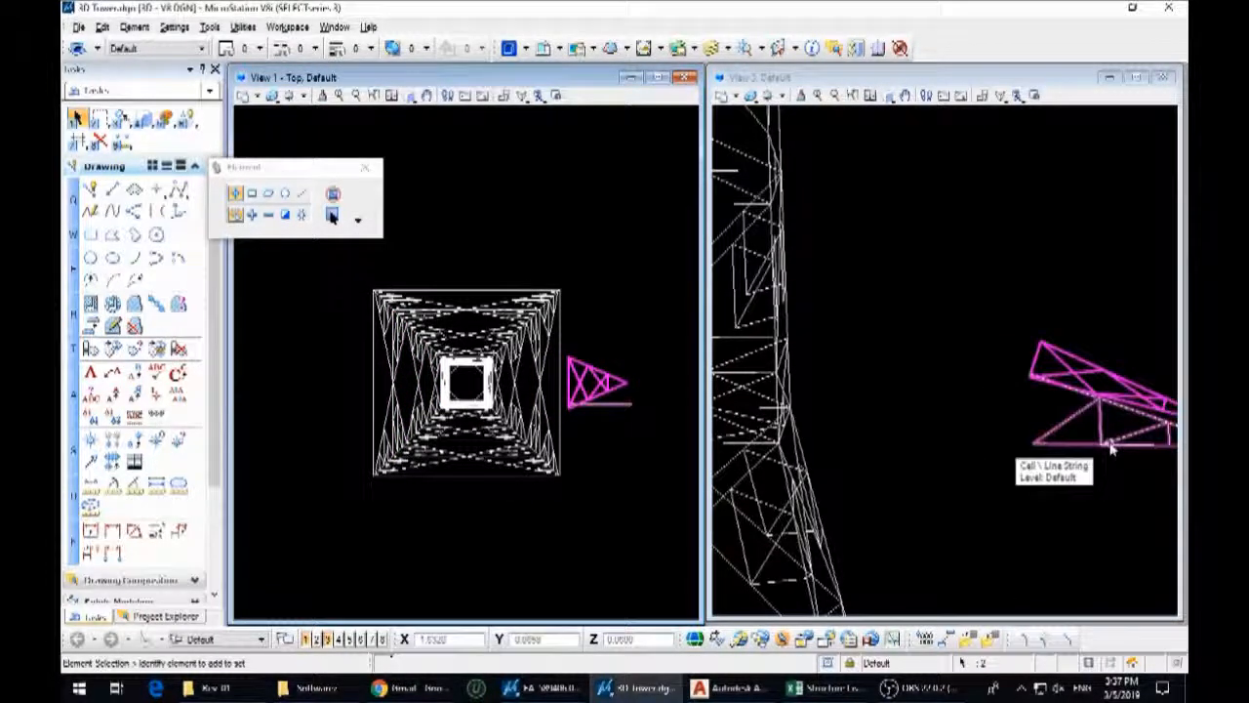
scroll(954, 446, up, 4)
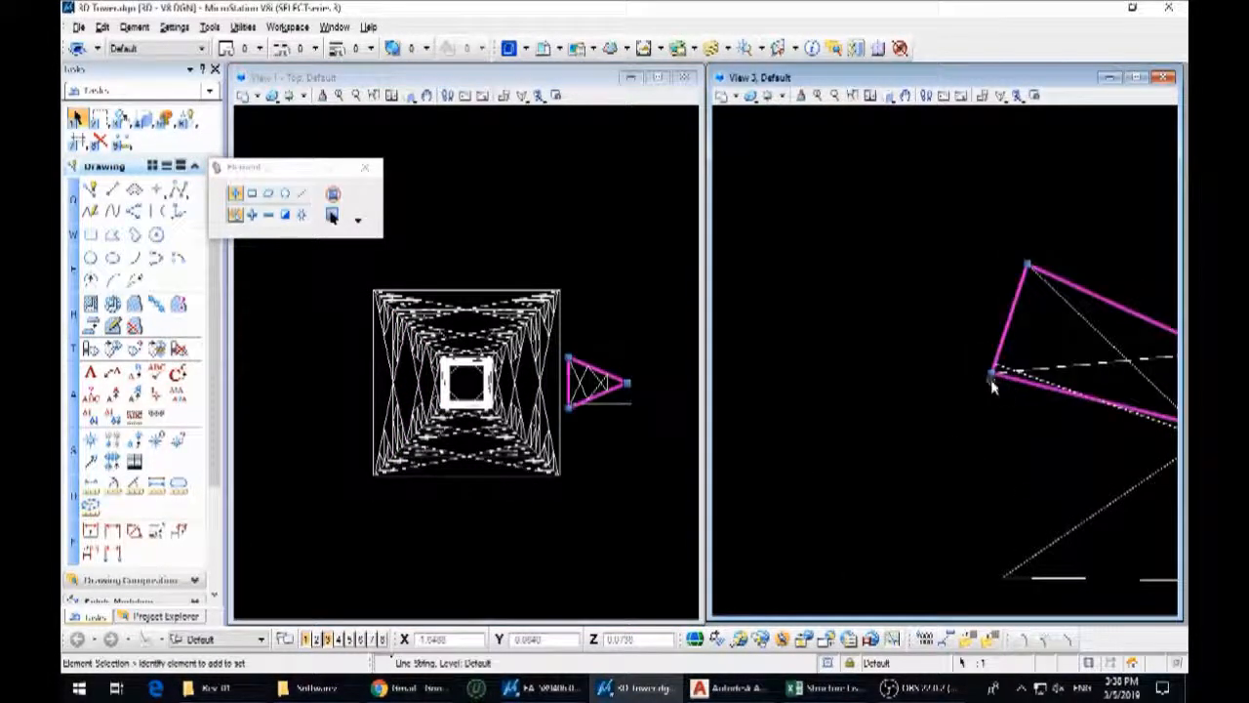
scroll(591, 408, up, 2)
drag(677, 377, 529, 264)
scroll(597, 420, down, 2)
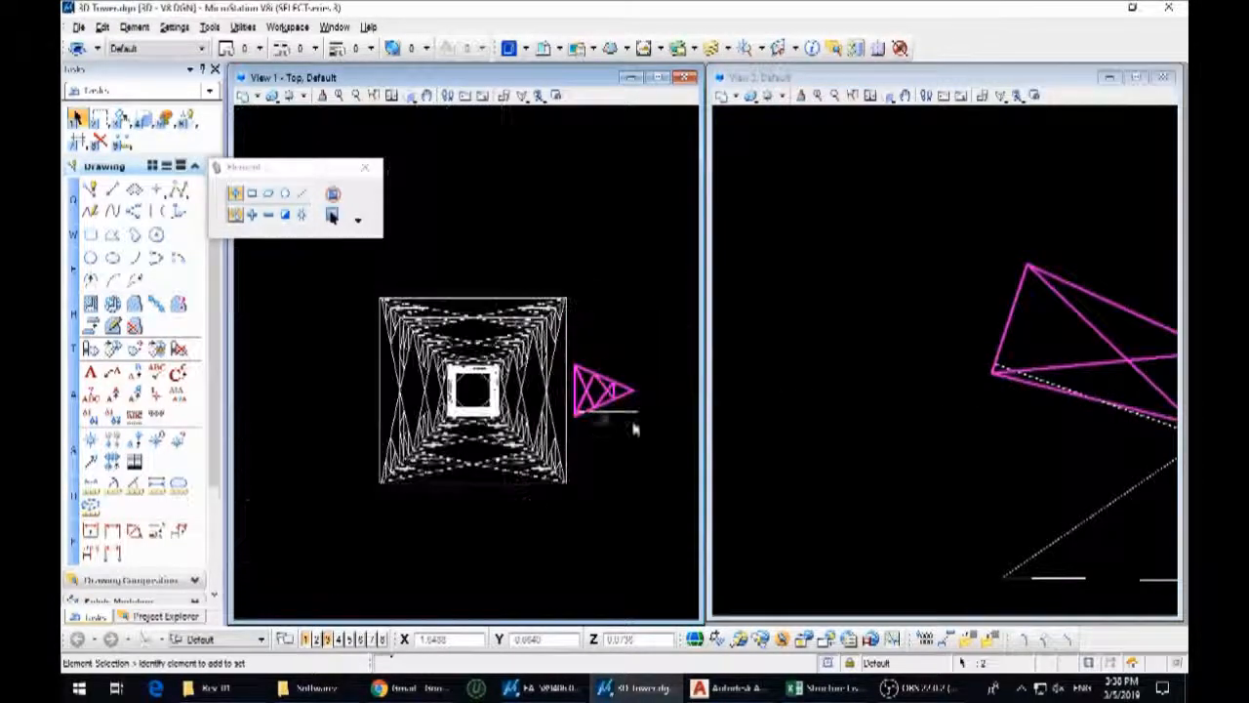
key(3)
key(2)
scroll(1007, 380, up, 1)
scroll(1007, 380, up, 2)
click(959, 360)
click(968, 324)
right_click(966, 325)
scroll(868, 356, down, 7)
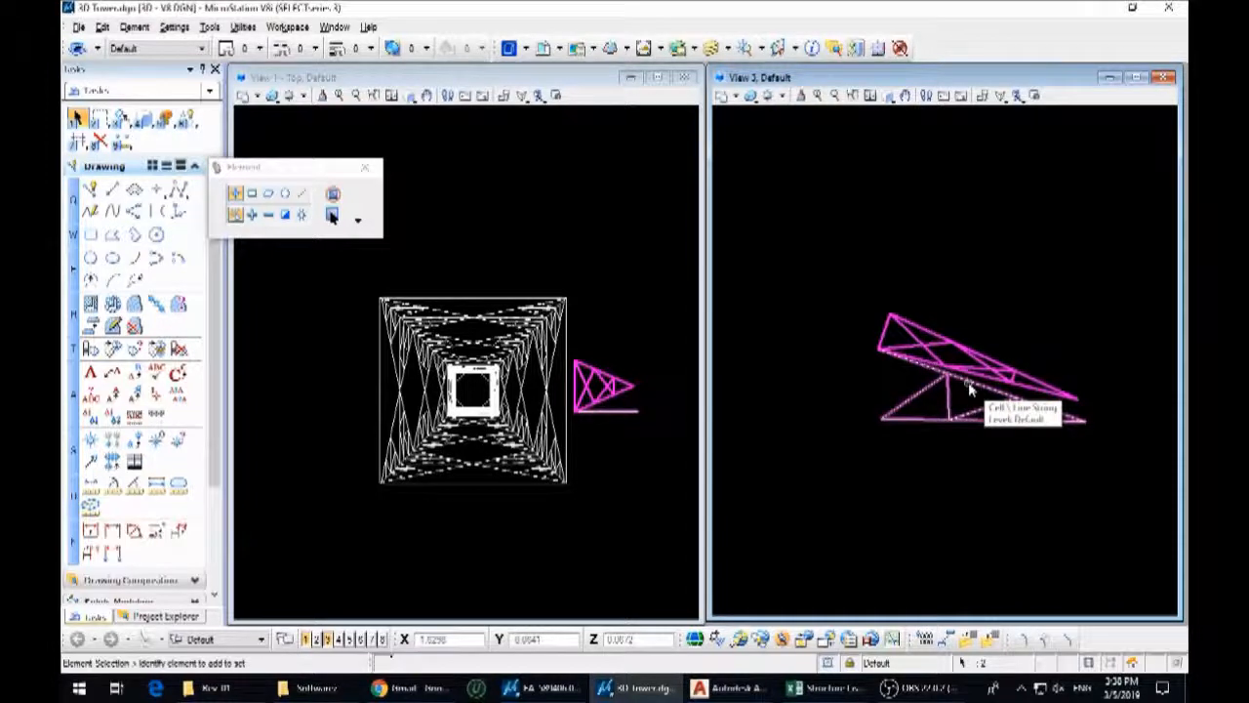
Rotate the side arm about its upper inner corner until its outer end meets the tip of the triangular panel
click(1021, 410)
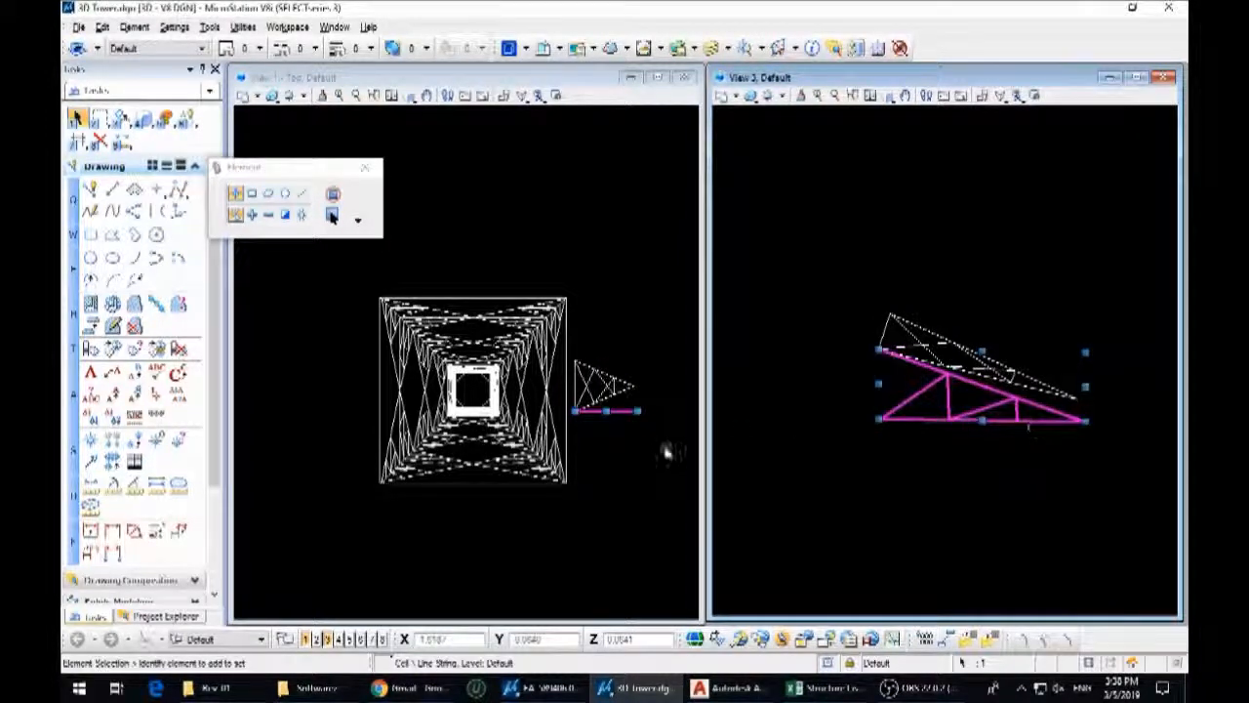
key(3)
key(5)
click(879, 349)
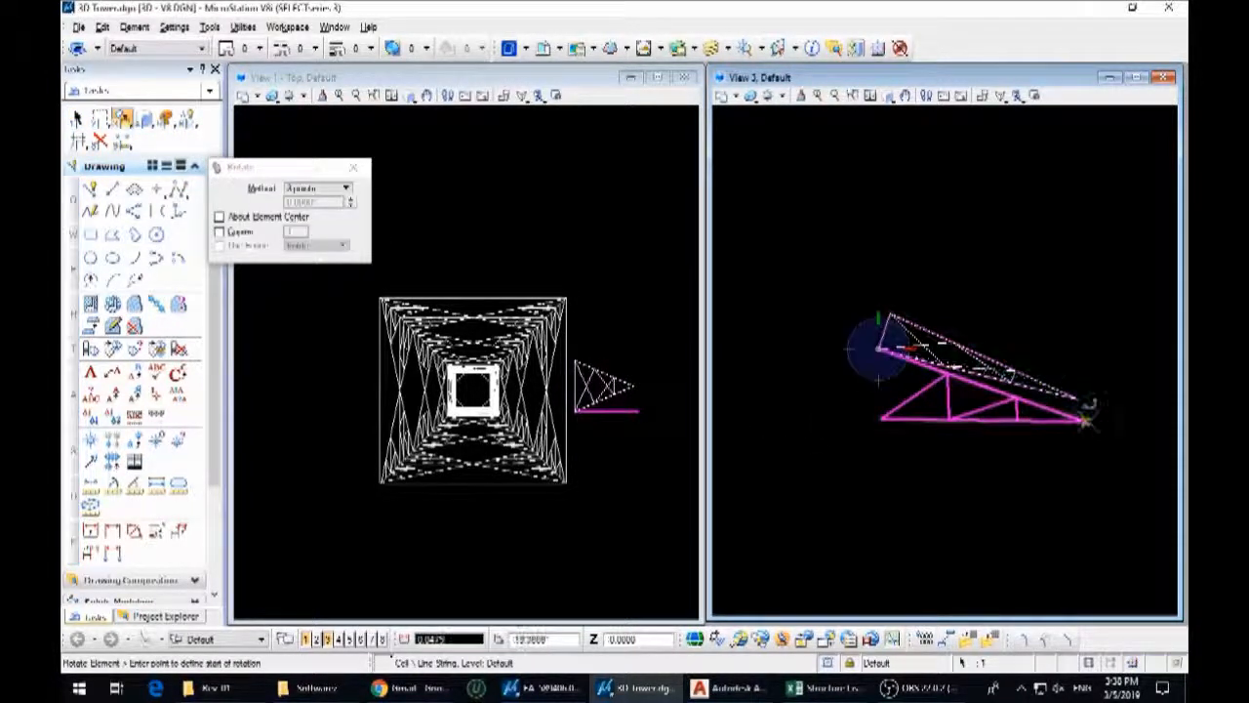
scroll(1097, 390, up, 5)
click(1047, 421)
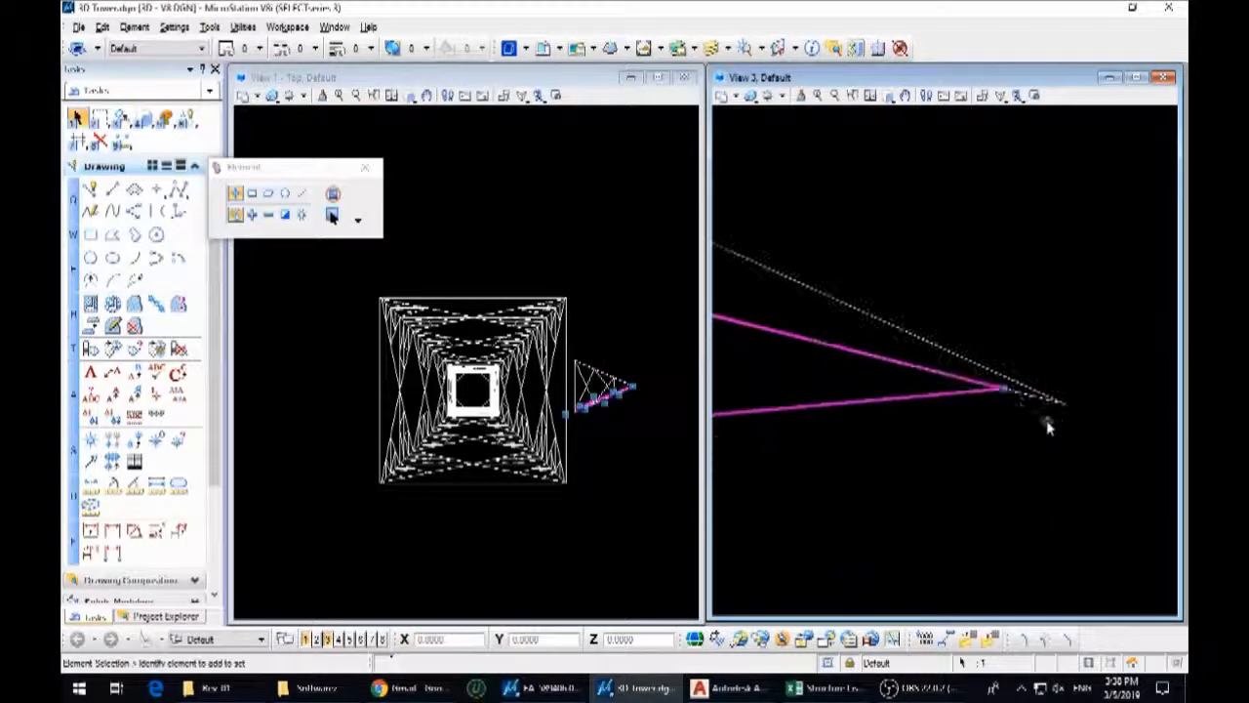
scroll(610, 405, up, 5)
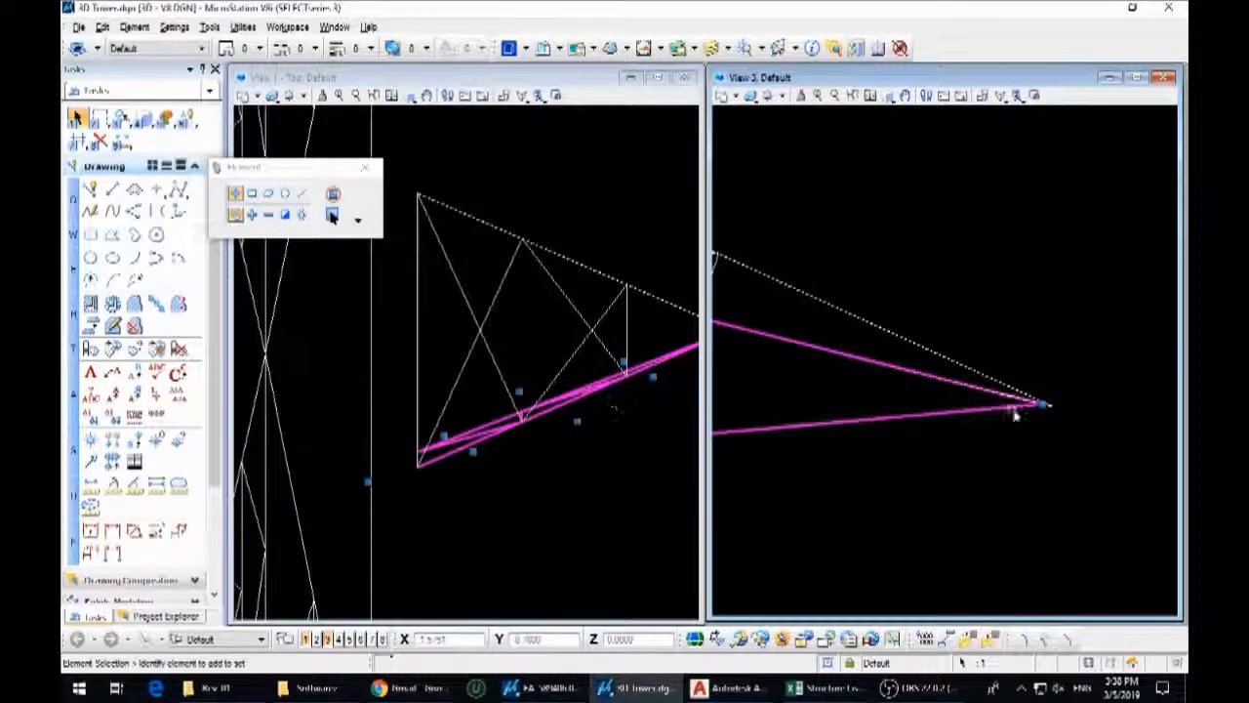
scroll(1017, 411, down, 5)
Move the joined side arm and triangular panel by the arm's lower inner corner onto the matching corner node of the tower body
drag(1051, 465, 904, 340)
key(3)
key(2)
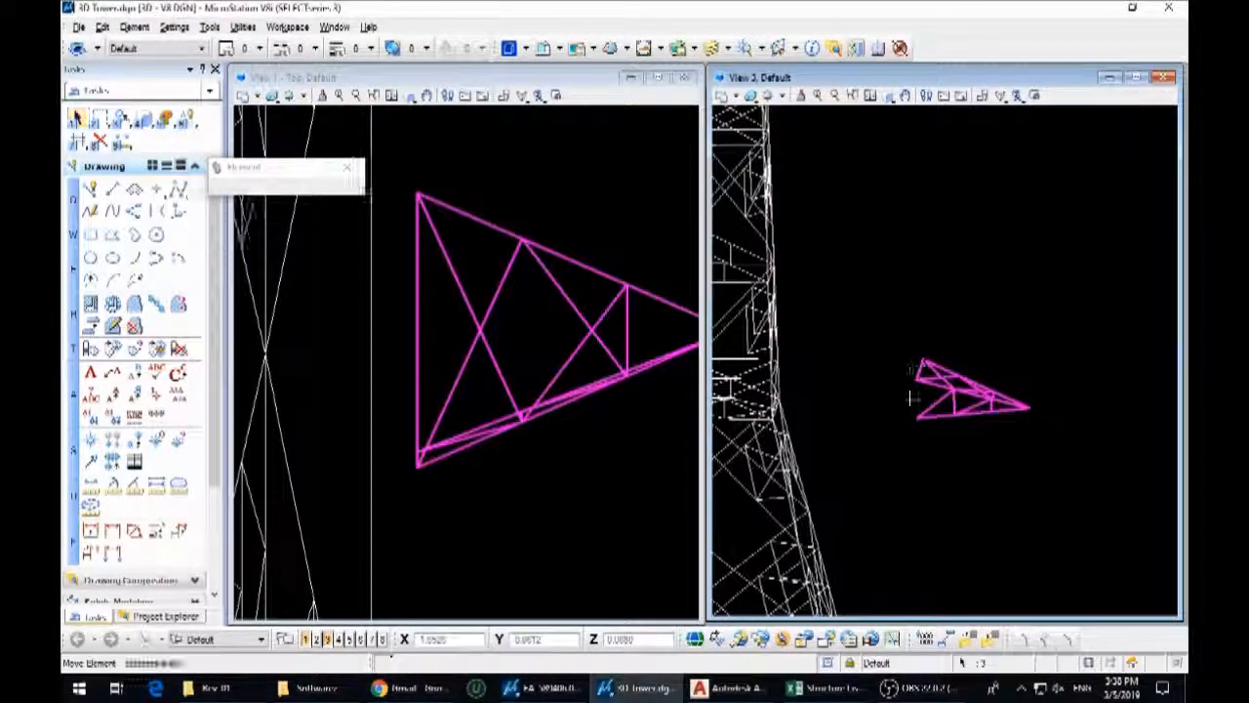
click(915, 418)
scroll(966, 417, down, 5)
scroll(925, 417, up, 5)
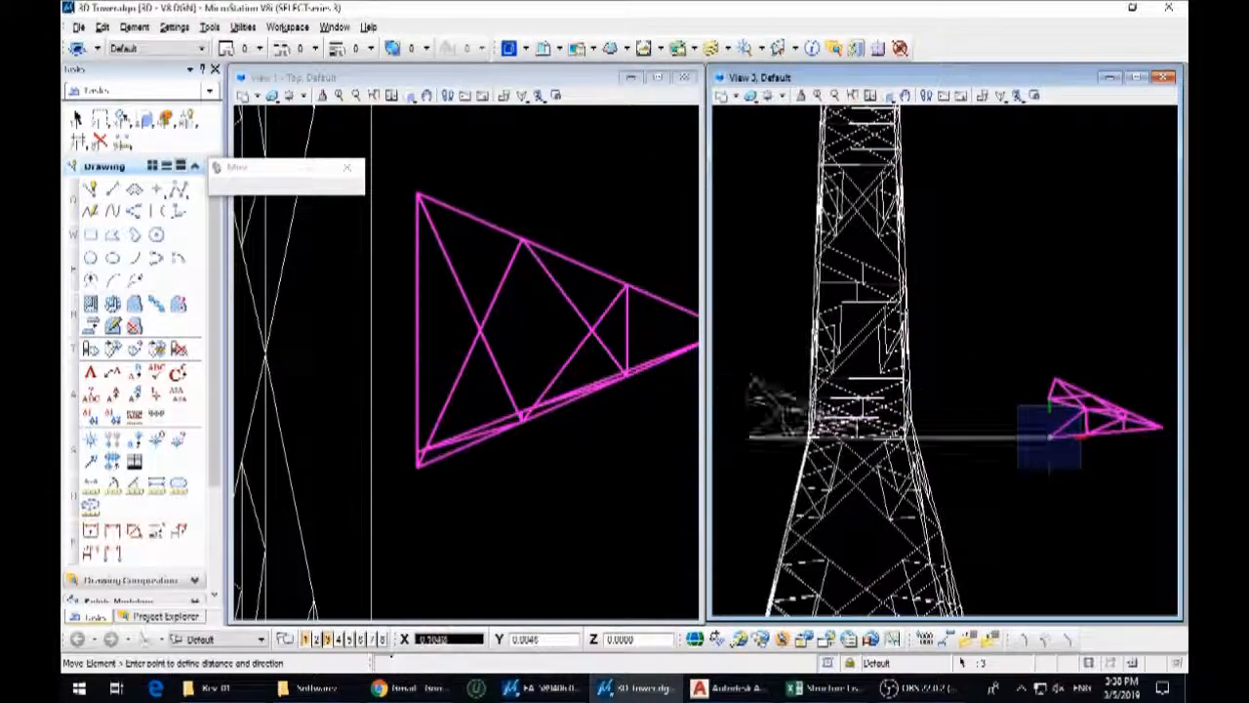
scroll(909, 430, up, 3)
scroll(948, 419, up, 3)
scroll(873, 446, up, 2)
click(869, 451)
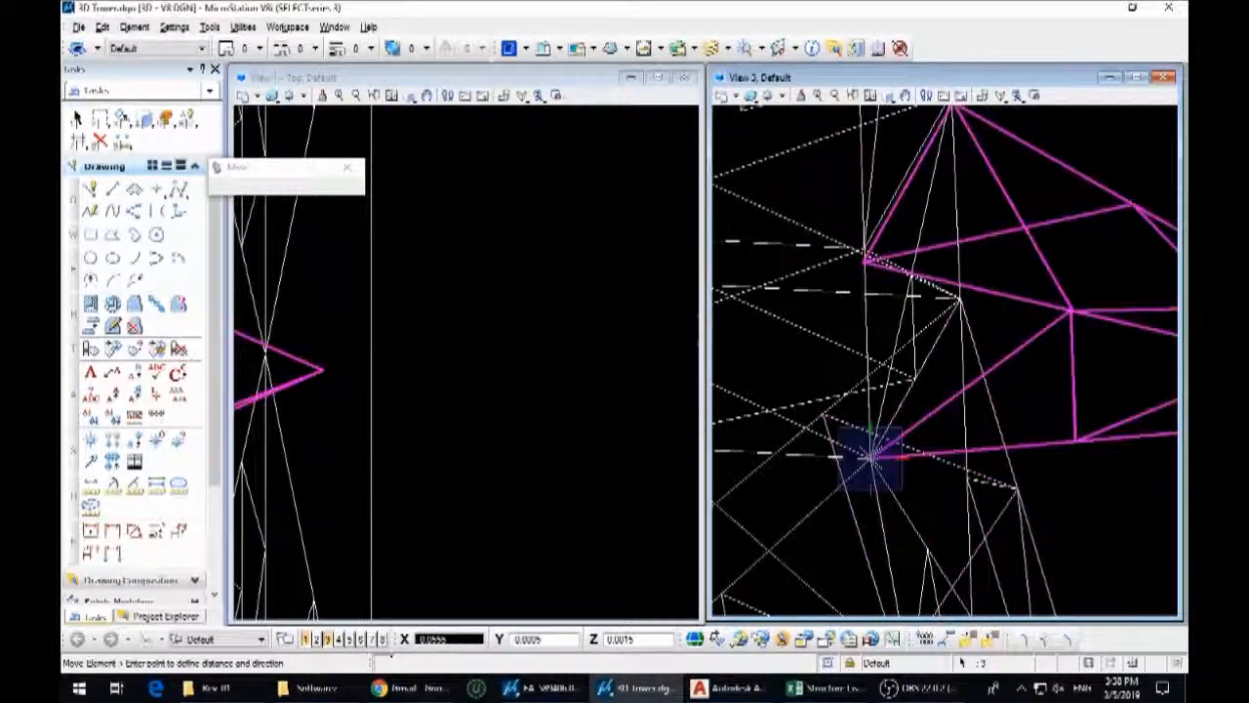
scroll(396, 427, down, 3)
scroll(382, 318, up, 3)
scroll(468, 283, down, 6)
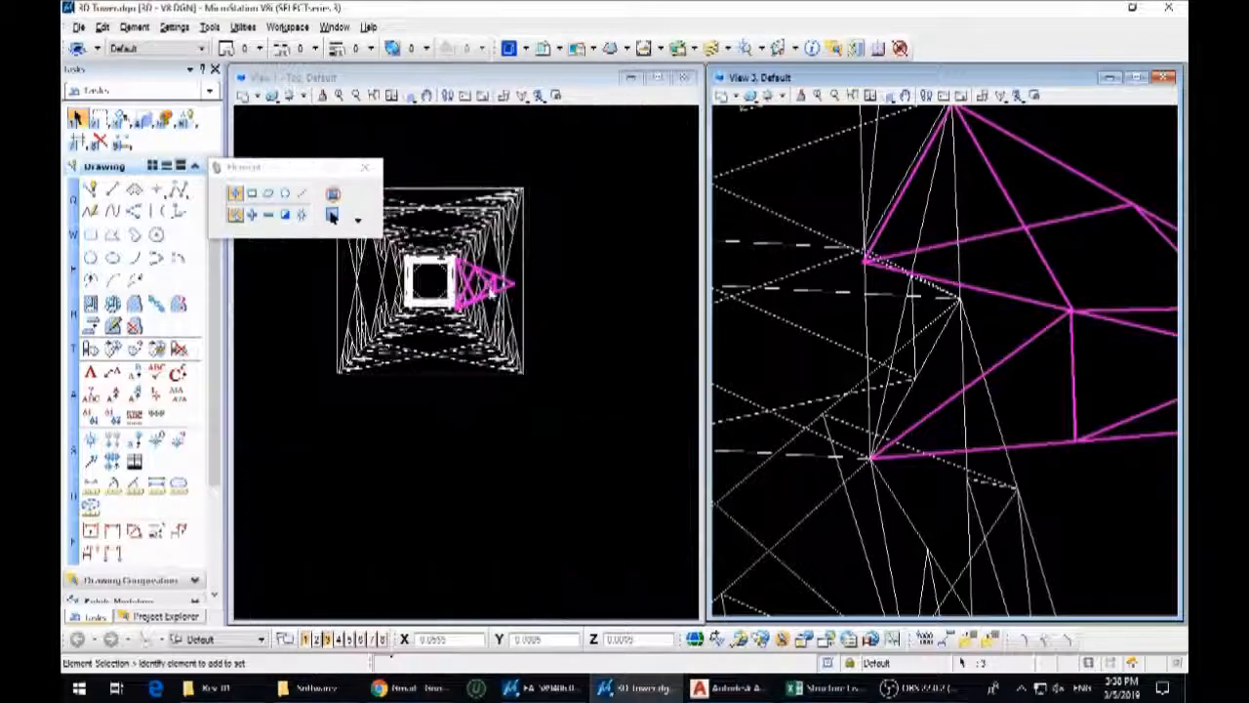
scroll(937, 335, down, 5)
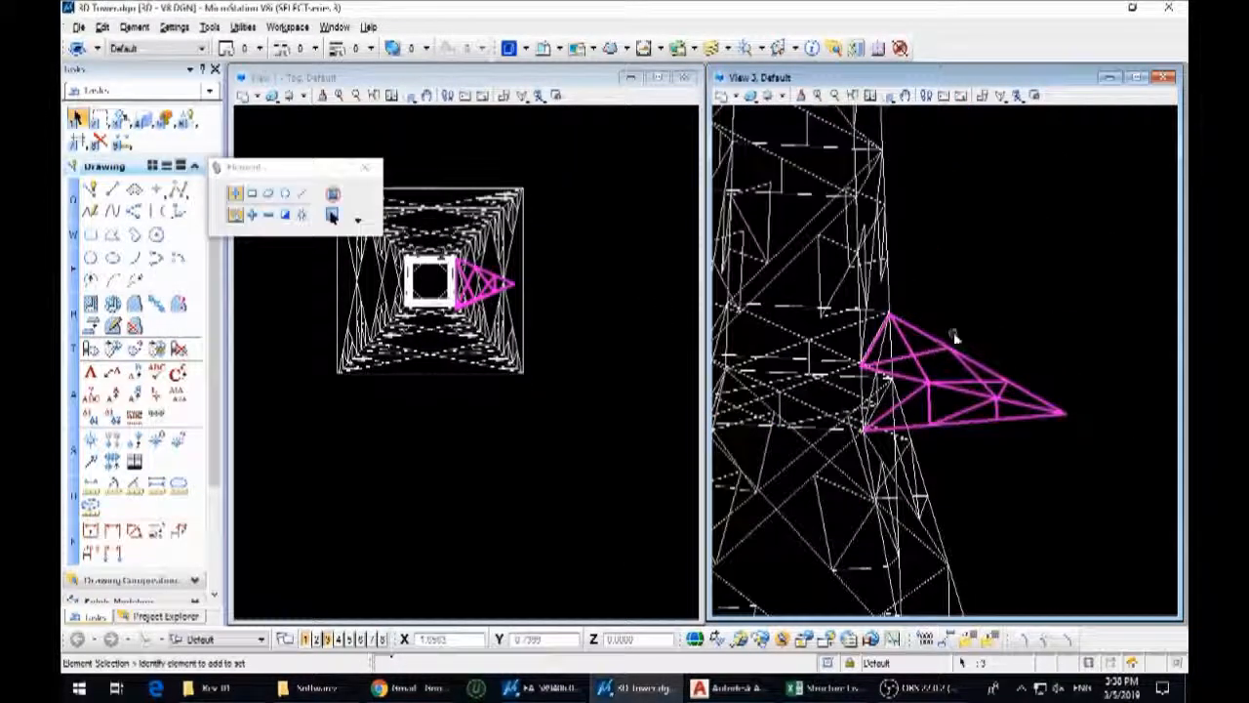
Try to move the tilted triangular panel by its upper base corner onto the tower's matching corner node
scroll(952, 353, up, 2)
ctrl+click(956, 352)
scroll(957, 354, down, 2)
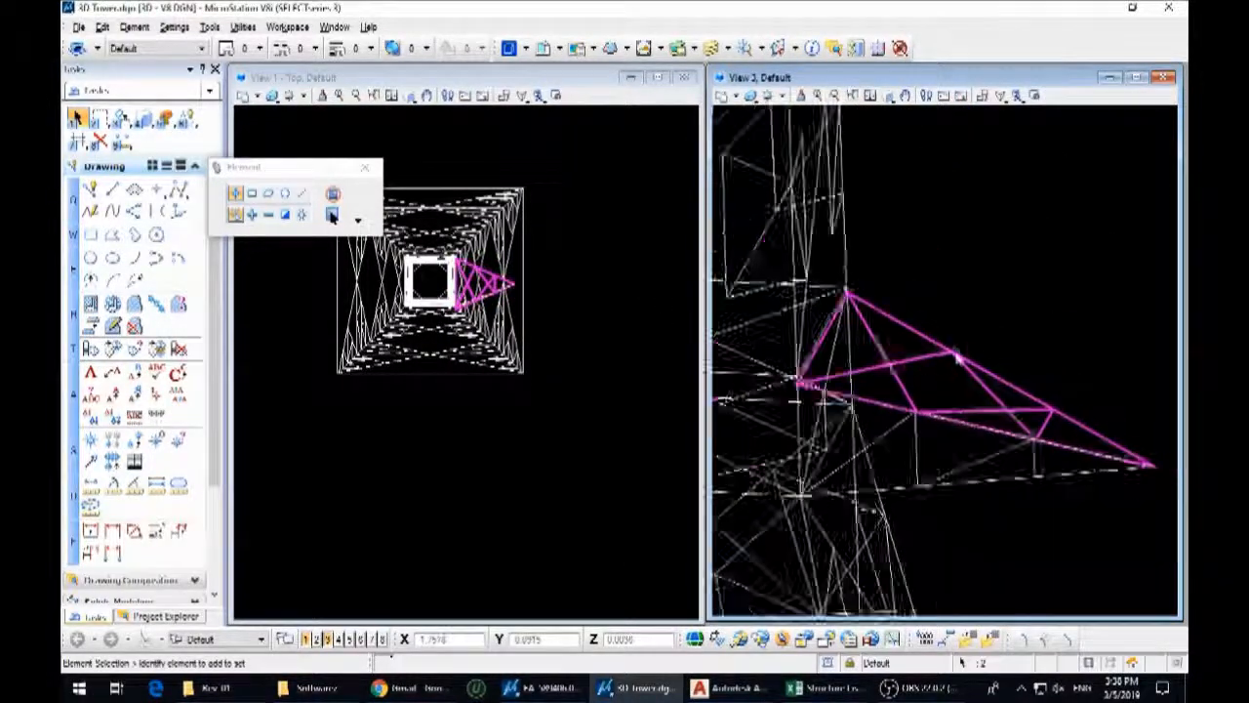
drag(942, 356, 973, 321)
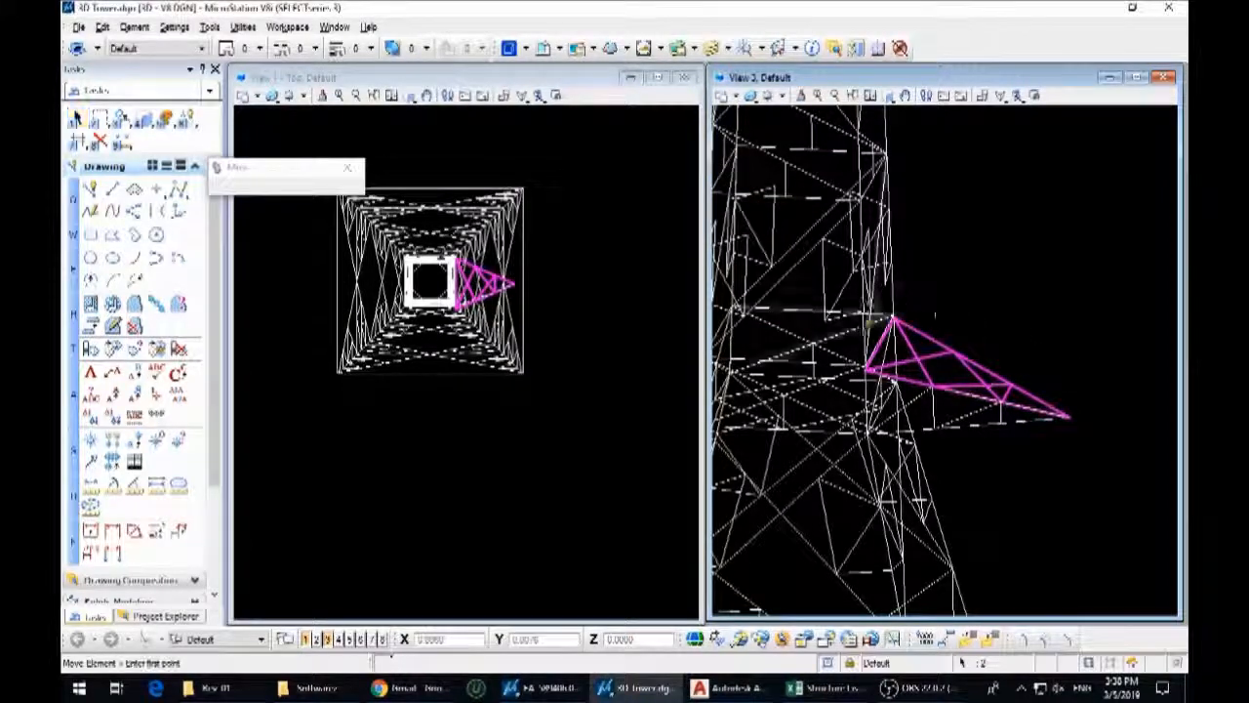
scroll(1015, 222, up, 5)
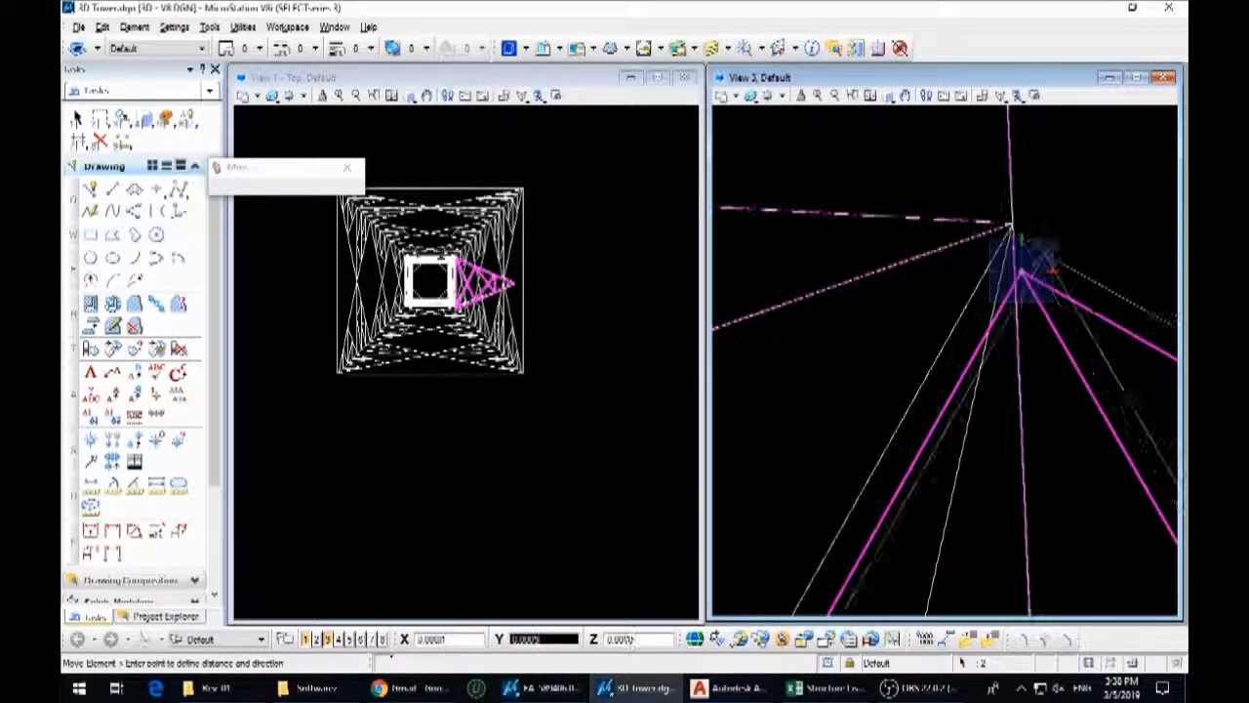
right_click(1041, 262)
Mirror a copy of the side arm about the horizontal axis through the midpoint of the tower's side in plan
scroll(1043, 266, down, 3)
key(3)
key(2)
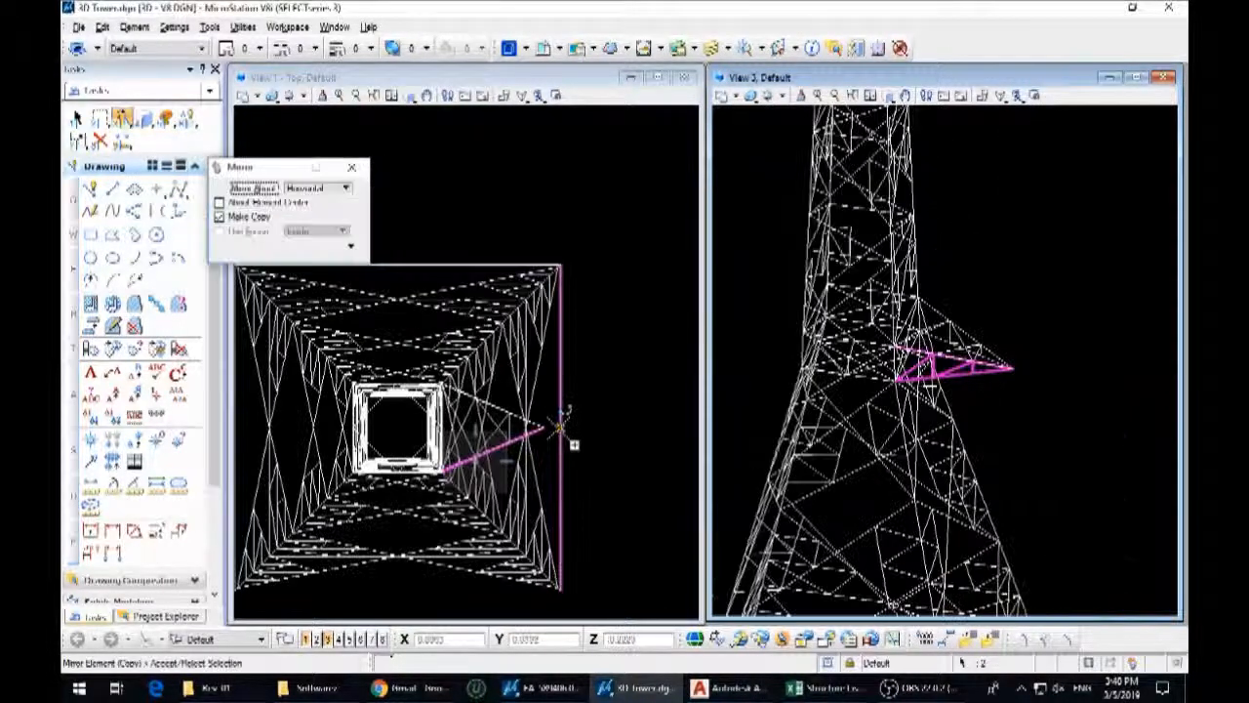
Mirror a copy of the complete crossarm about the vertical axis through the tower's plan midpoint, onto the opposite side of the tower
click(888, 94)
shift+middle_drag(878, 359, 1141, 404)
click(946, 333)
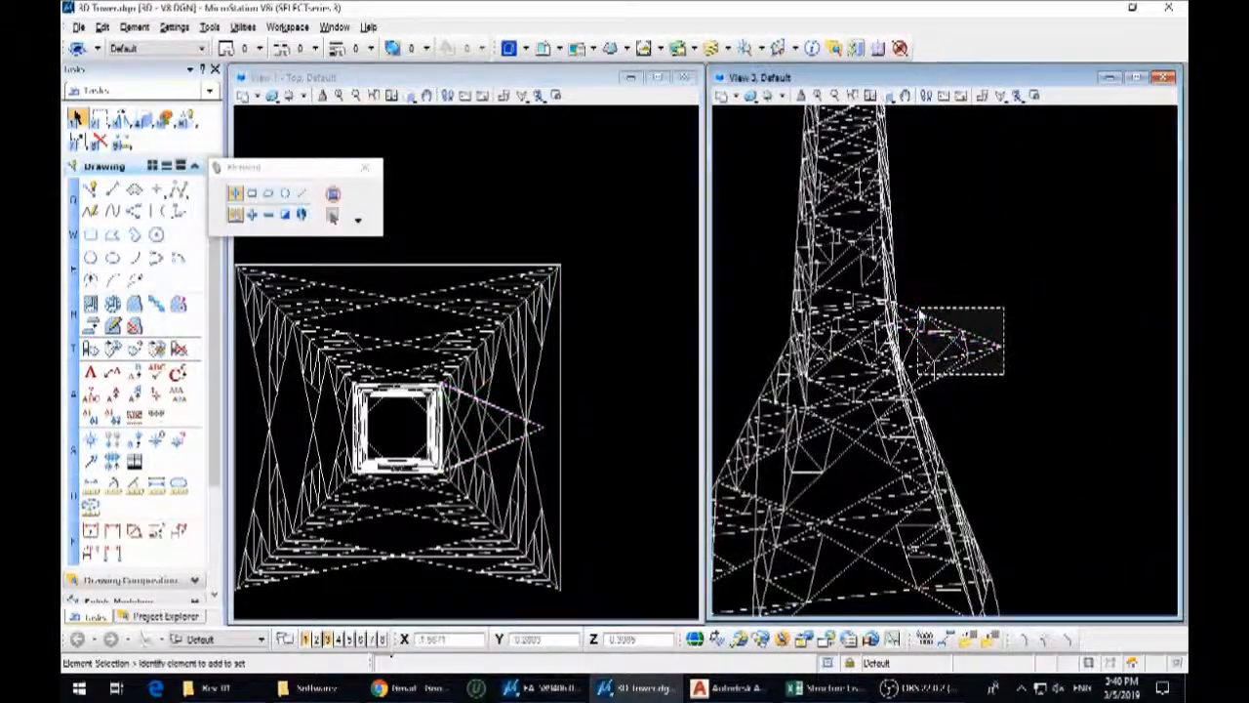
key(3)
key(6)
scroll(511, 378, down, 3)
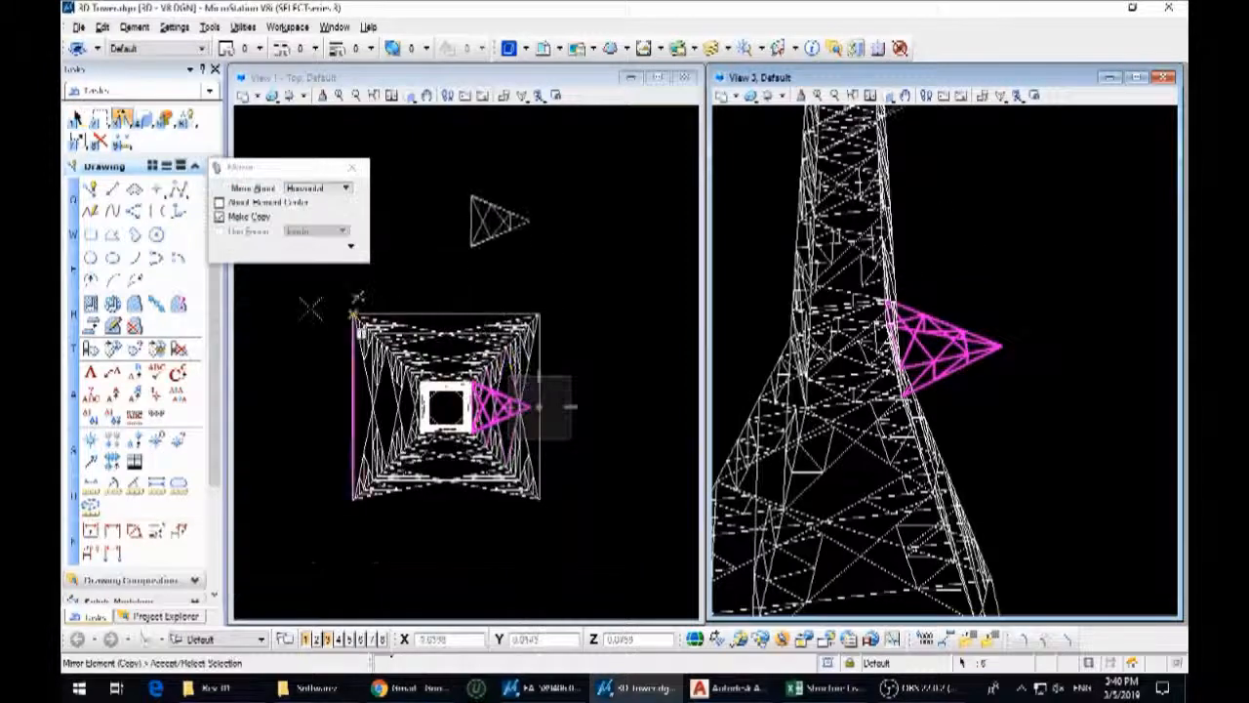
click(306, 191)
click(315, 175)
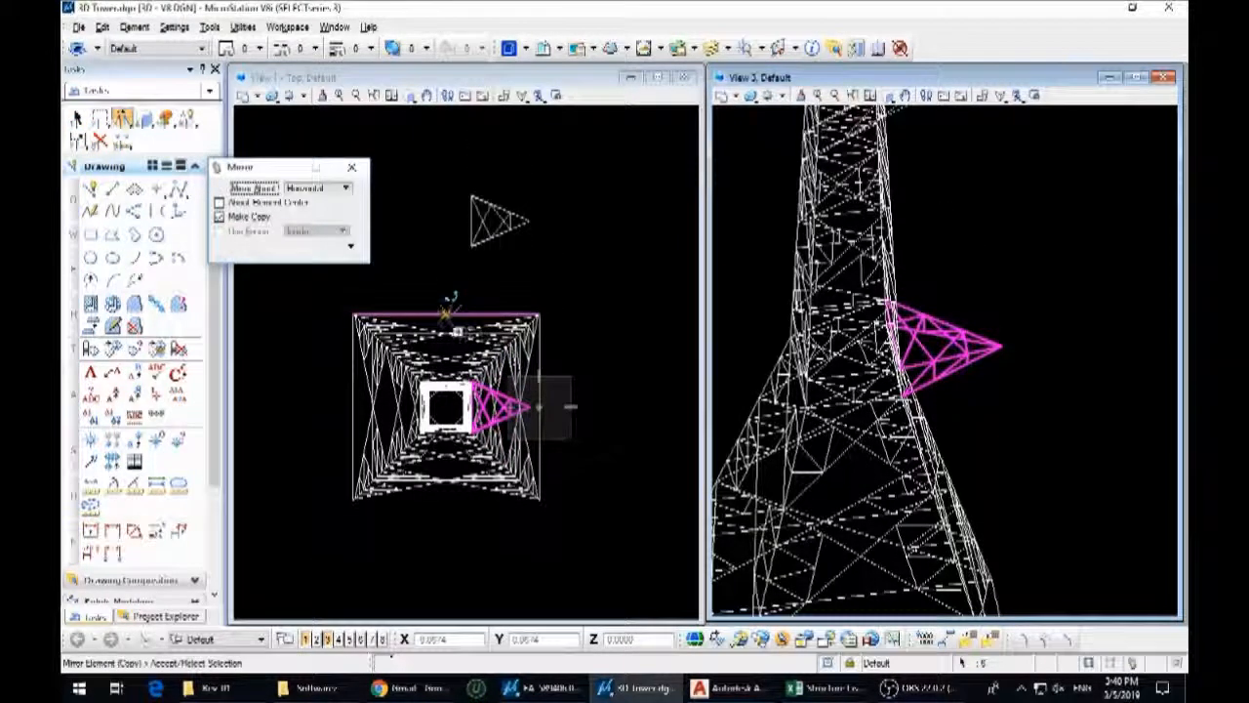
click(317, 189)
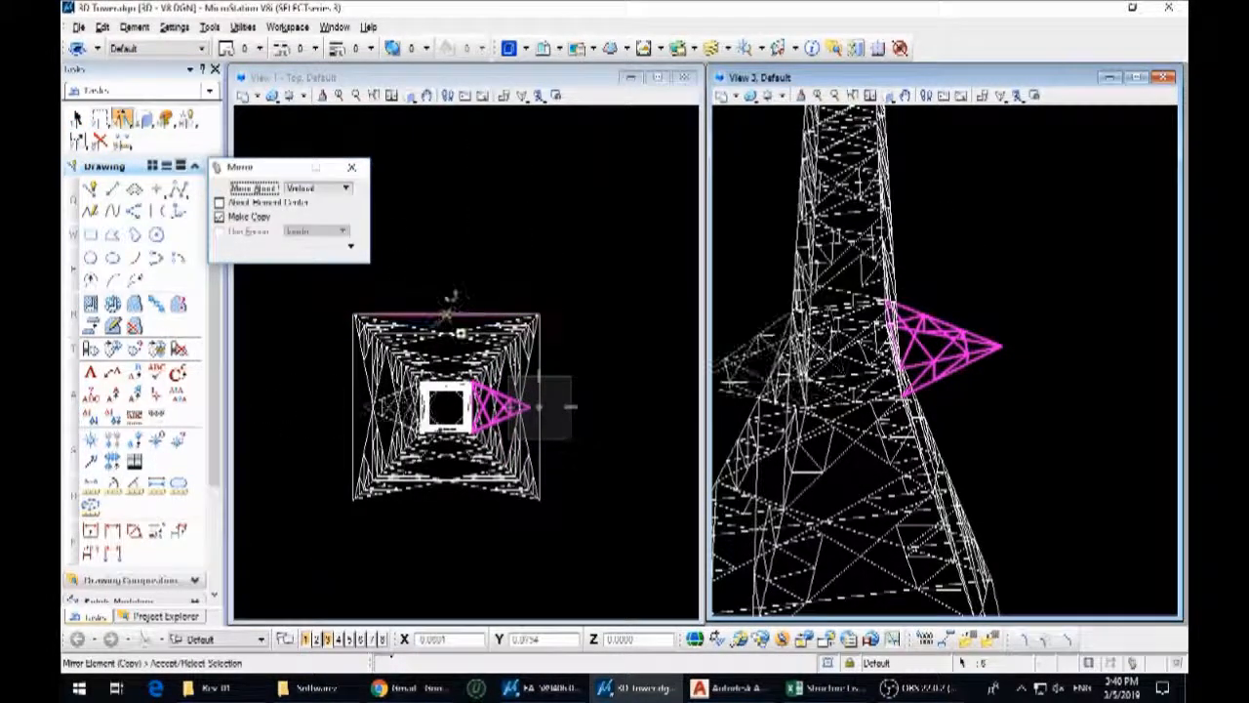
click(456, 334)
right_click(456, 334)
Copy the A11 crossarm's side elevation and the View A11-A11 plan from the 2D drawings to the empty area beside the tower
shift+middle_drag(973, 416, 855, 474)
scroll(947, 335, down, 4)
click(1004, 399)
scroll(412, 396, down, 5)
scroll(485, 349, up, 6)
drag(534, 403, 425, 322)
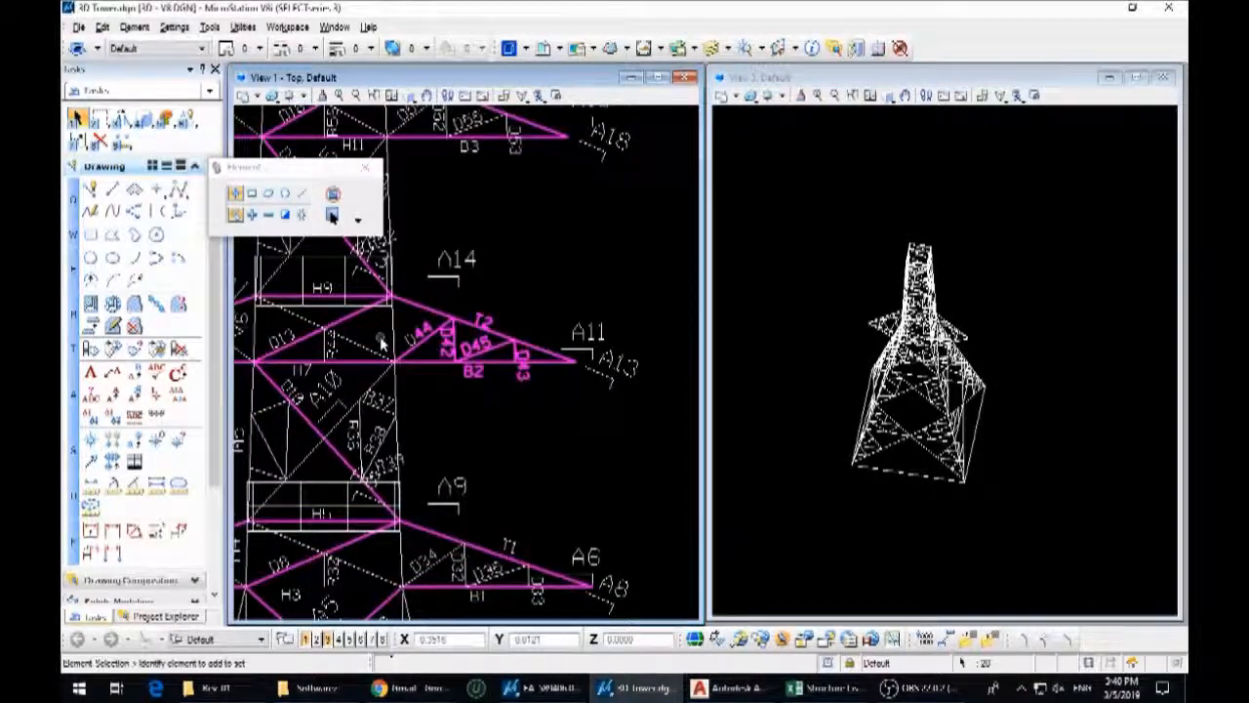
scroll(381, 343, down, 2)
middle_drag(508, 378, 282, 394)
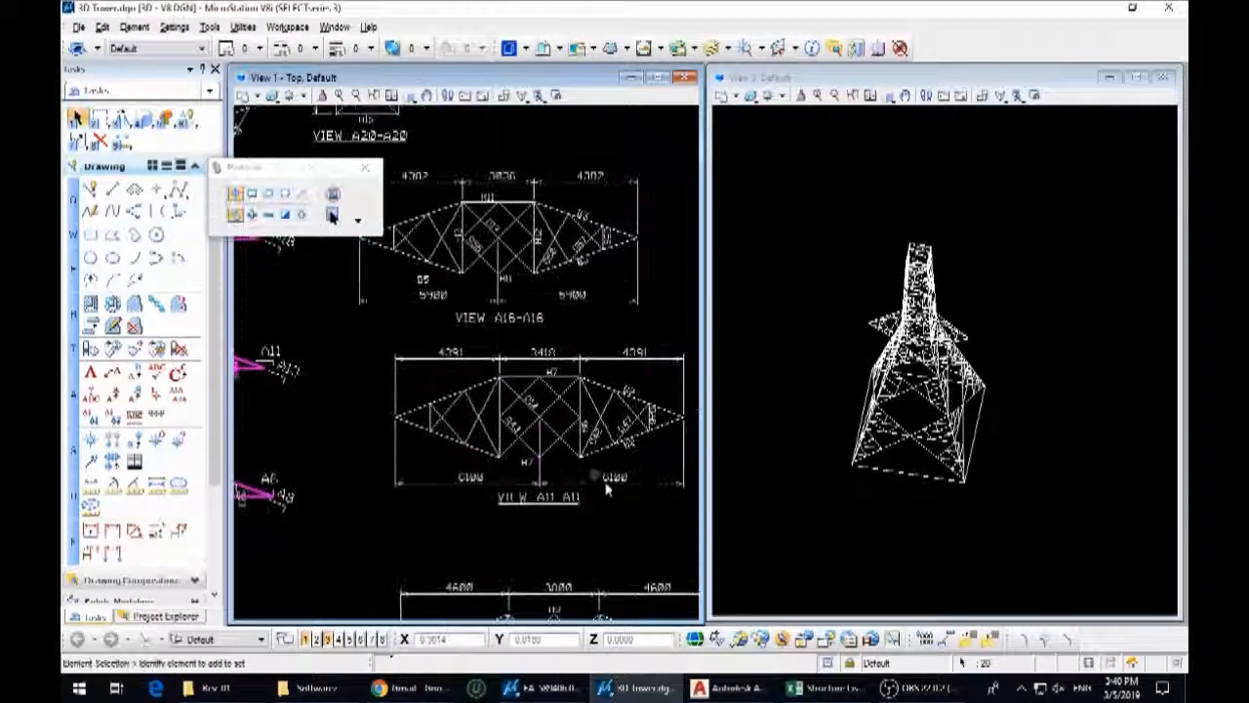
drag(687, 510, 368, 342)
scroll(476, 377, down, 3)
ctrl+drag(476, 376, 486, 370)
scroll(478, 370, down, 3)
scroll(486, 370, down, 2)
middle_drag(305, 494, 424, 446)
Draw a cutting line between the upper and lower inner corners of the copied A11 side arm
scroll(417, 443, up, 4)
click(461, 437)
scroll(401, 435, up, 4)
click(400, 432)
scroll(372, 405, up, 5)
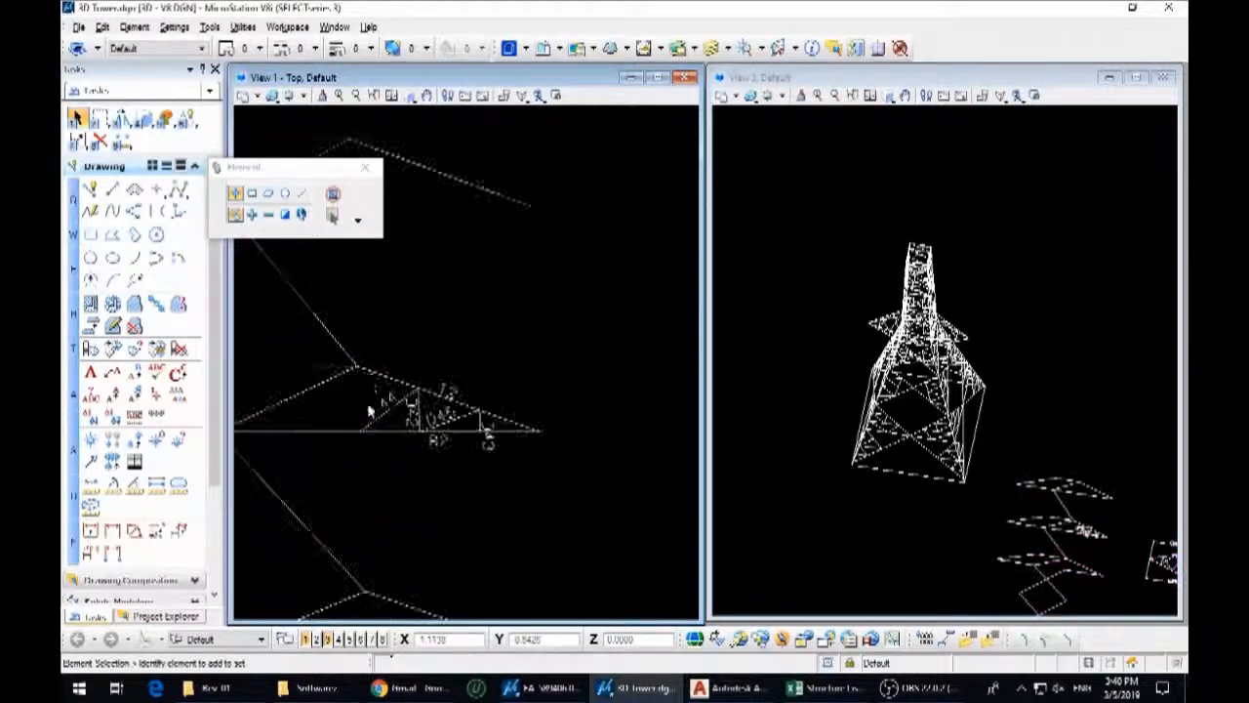
click(375, 371)
click(368, 398)
key(q)
key(2)
click(357, 366)
scroll(343, 432, up, 5)
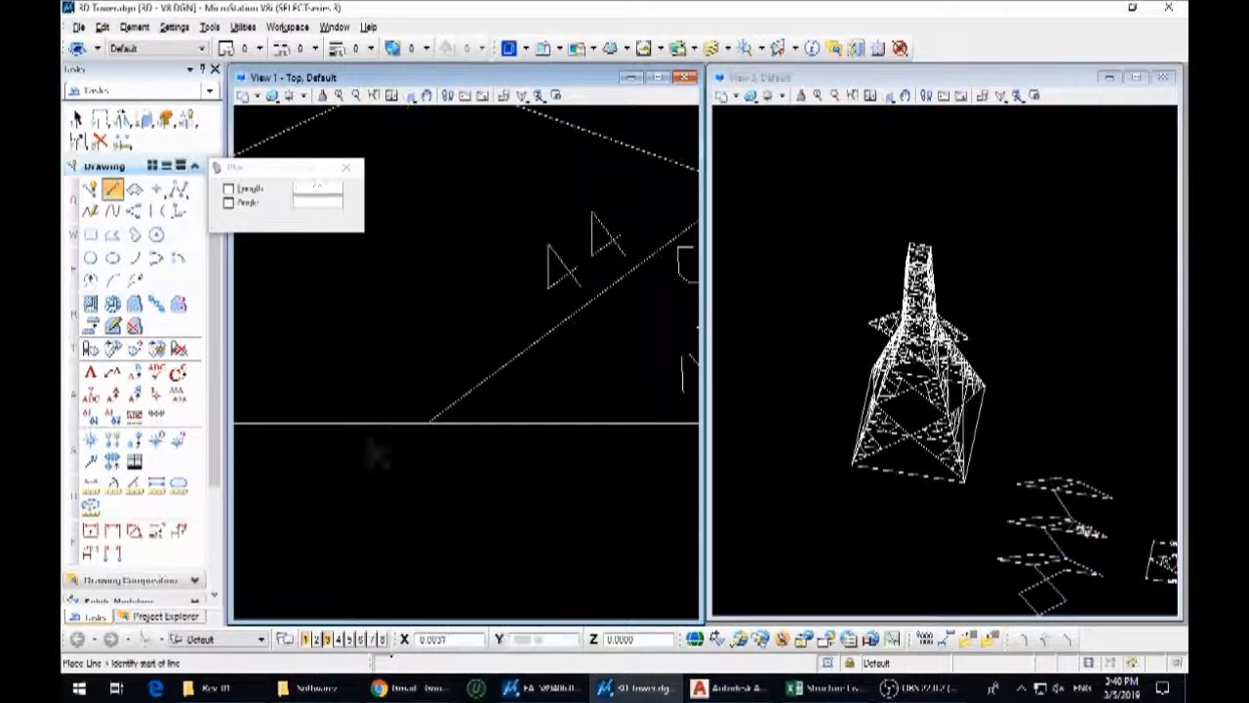
key(Escape)
Delete the tower members and leftover lines around the copied side arm, keeping only the arm truss
click(414, 425)
scroll(449, 450, down, 3)
click(453, 388)
key(q)
key(2)
key(Escape)
key(Delete)
Cut the left triangular arm off the copied A11 plan and delete its remaining members and the labels
scroll(455, 468, down, 5)
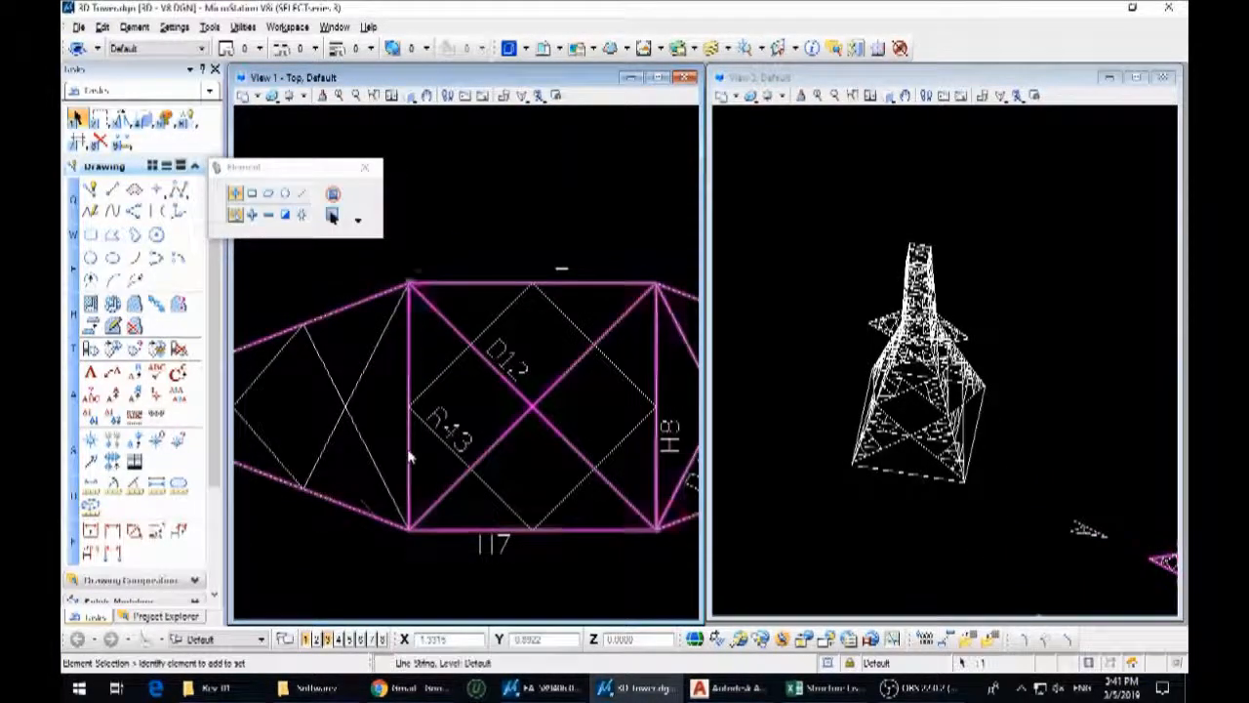
middle_drag(410, 454, 502, 465)
key(7)
drag(505, 564, 480, 337)
key(Escape)
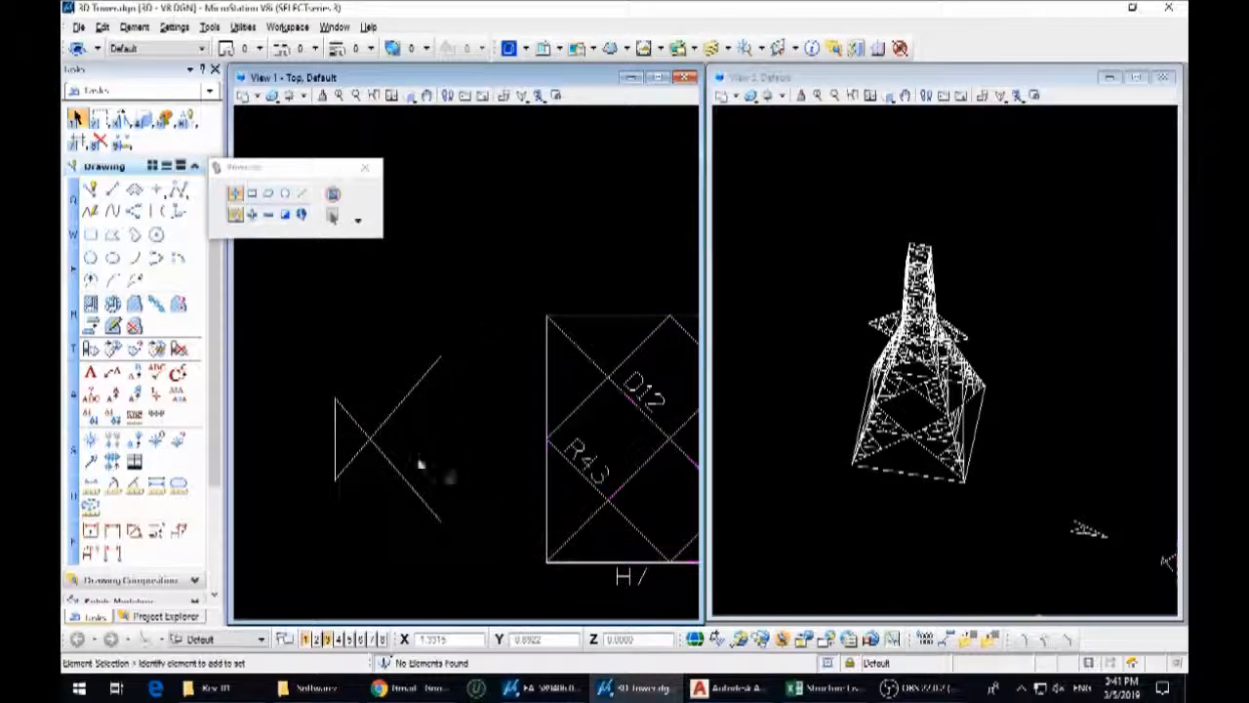
scroll(440, 480, down, 4)
middle_drag(427, 432, 566, 425)
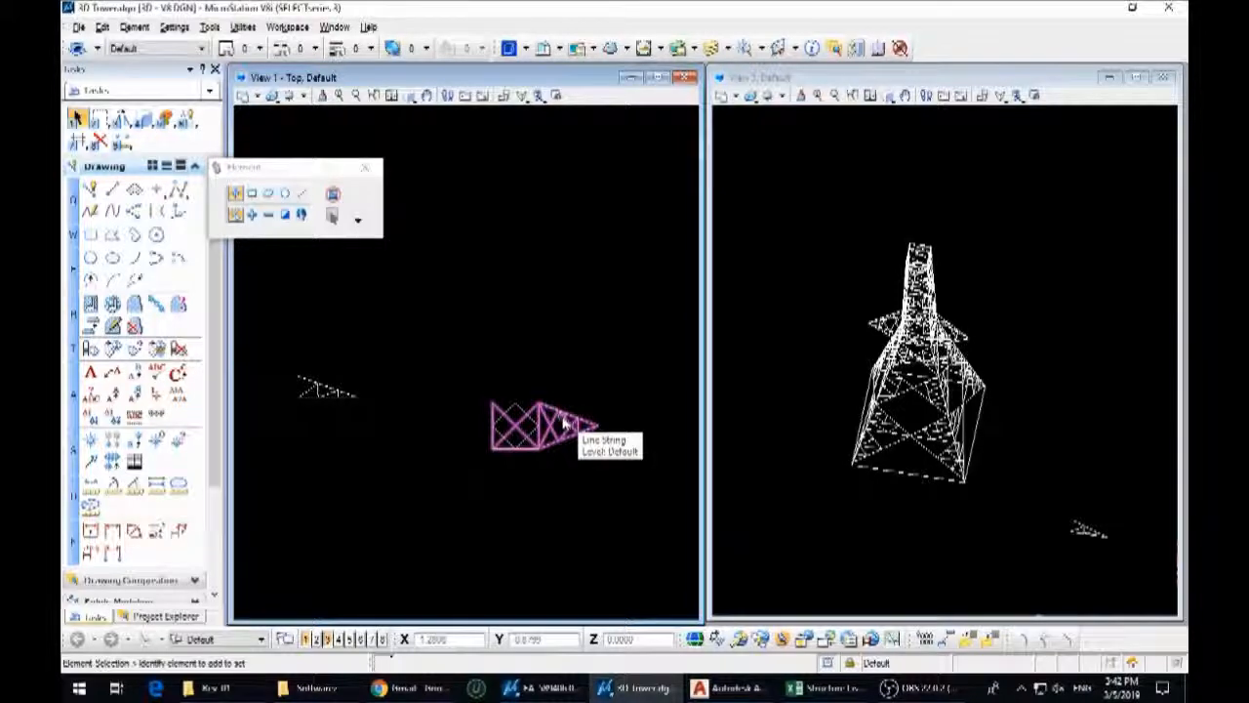
Trim the square bay's upper edge and adjoining members at the base of the right triangular arm, undoing the last trim
scroll(532, 413, up, 4)
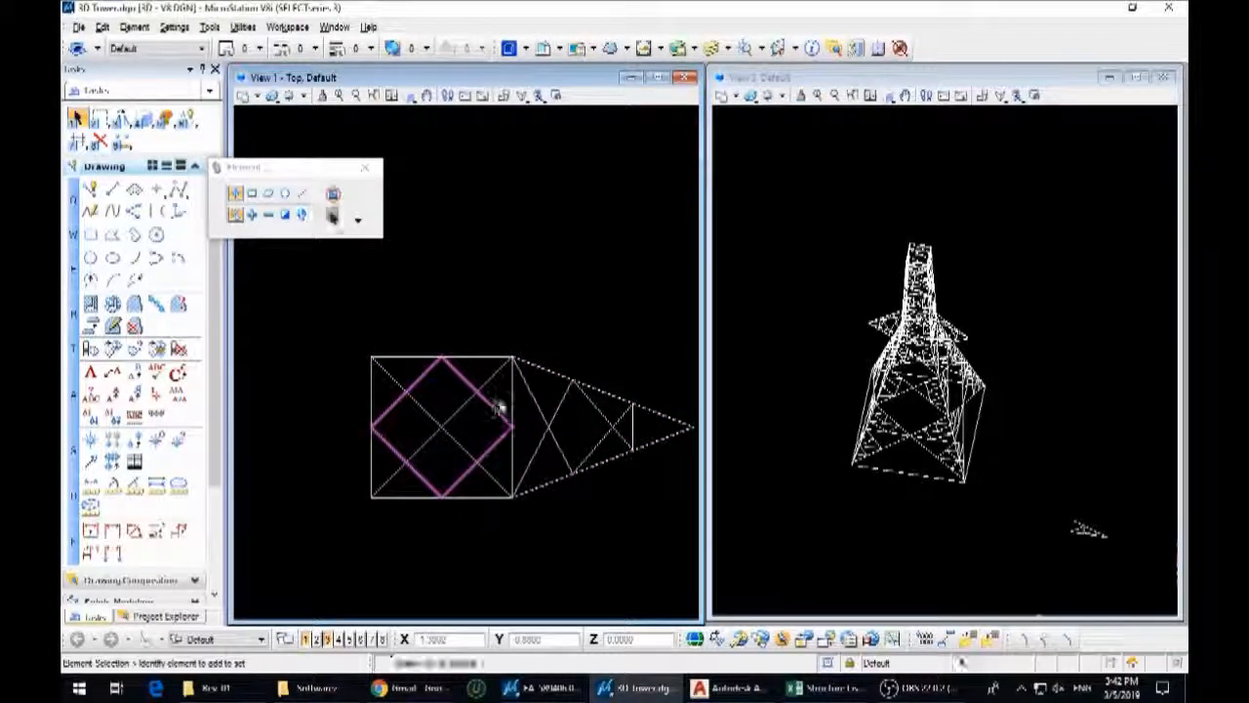
click(497, 375)
key(7)
click(496, 356)
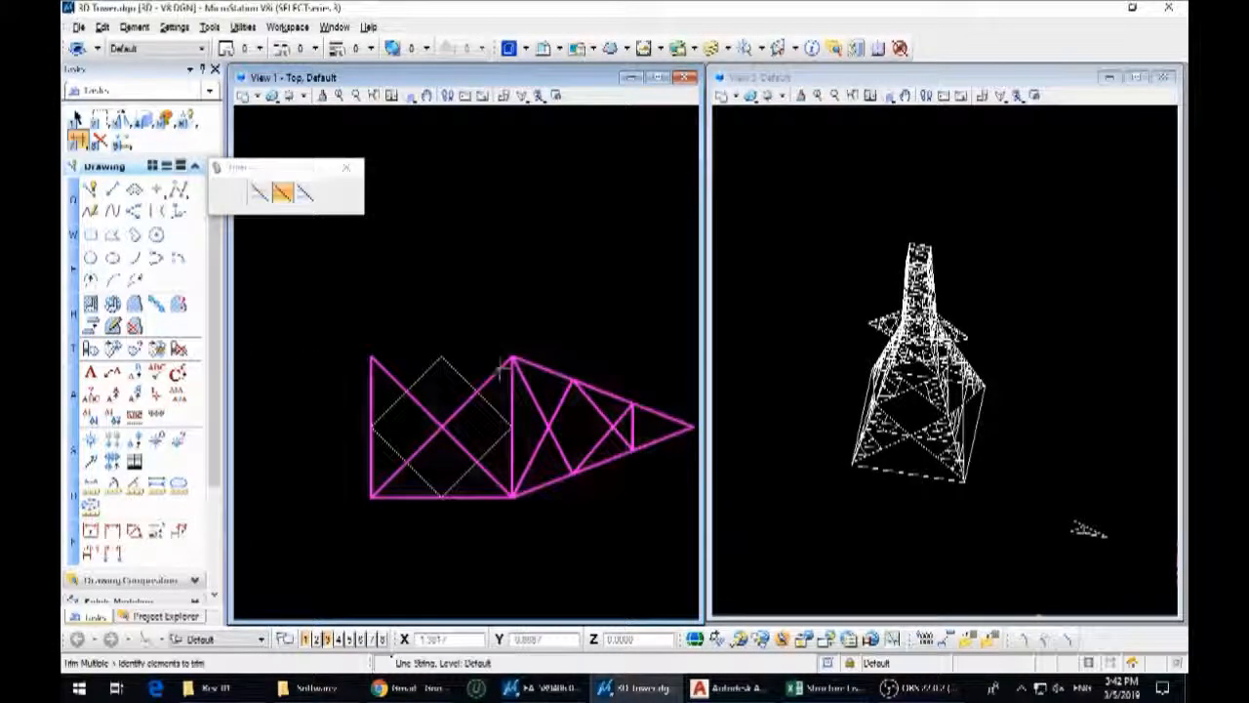
click(500, 490)
key(ctrl+z)
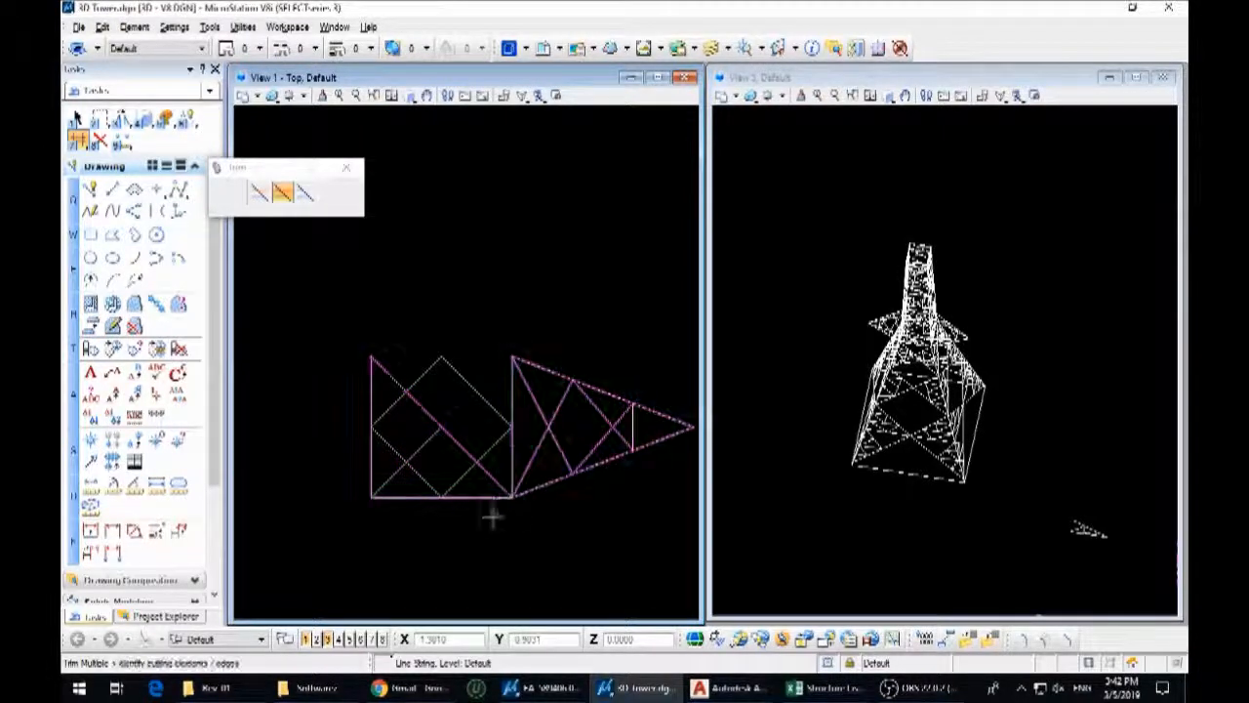
Remove the rest of the square bay, including its diagonals and inner diamond, from the A11 plan
click(512, 446)
key(1)
drag(484, 508, 357, 344)
scroll(458, 402, down, 3)
key(Delete)
scroll(472, 418, up, 5)
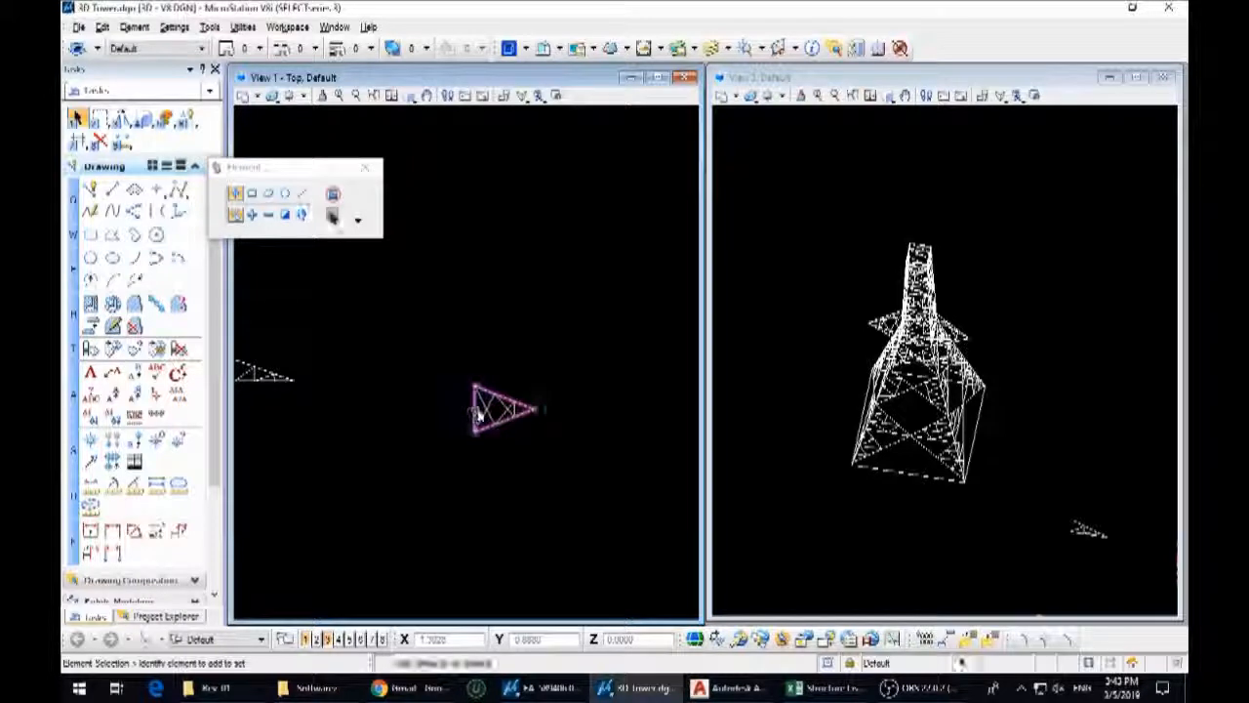
Trim away the triangular arm's base line and select the remaining arm members
click(471, 382)
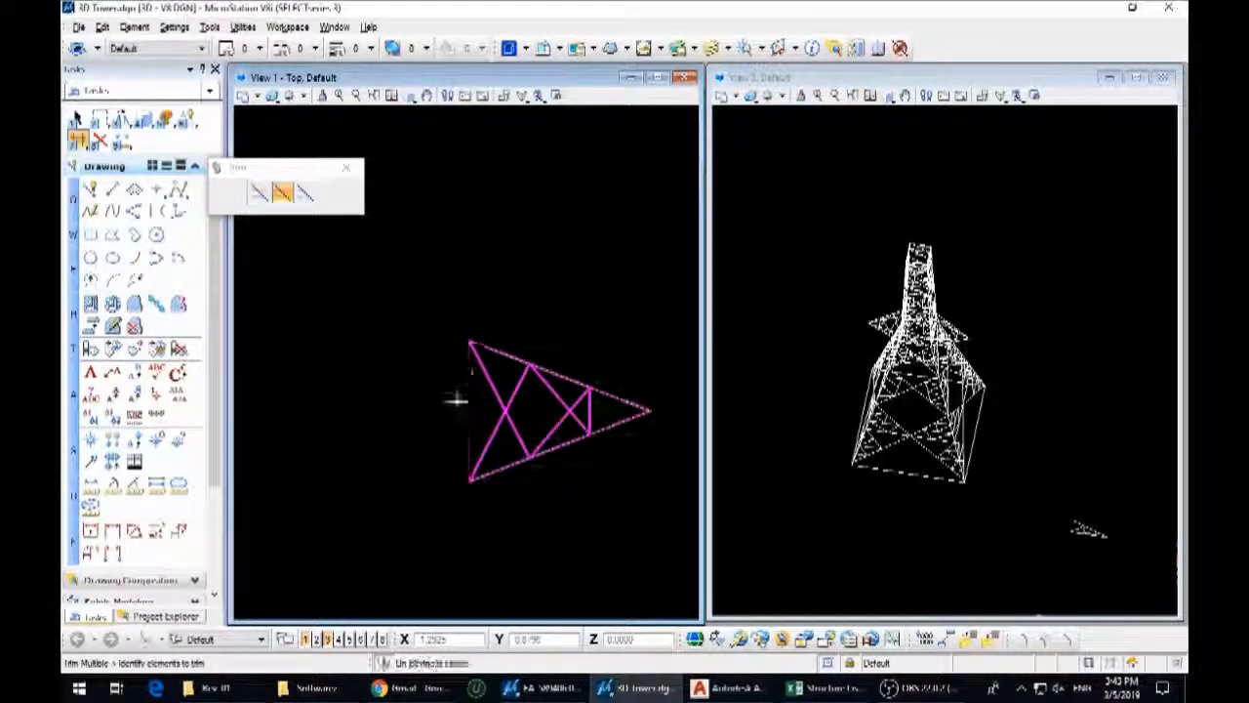
scroll(555, 456, down, 5)
key(1)
drag(598, 482, 524, 429)
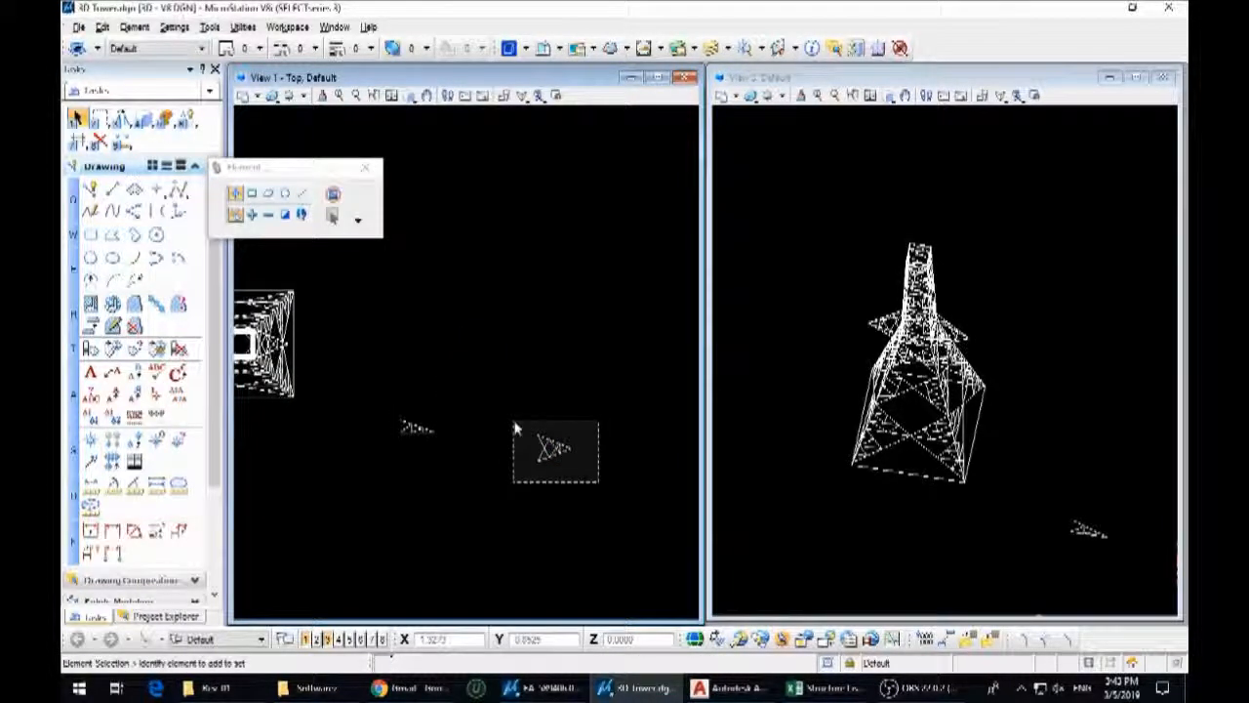
drag(518, 430, 516, 432)
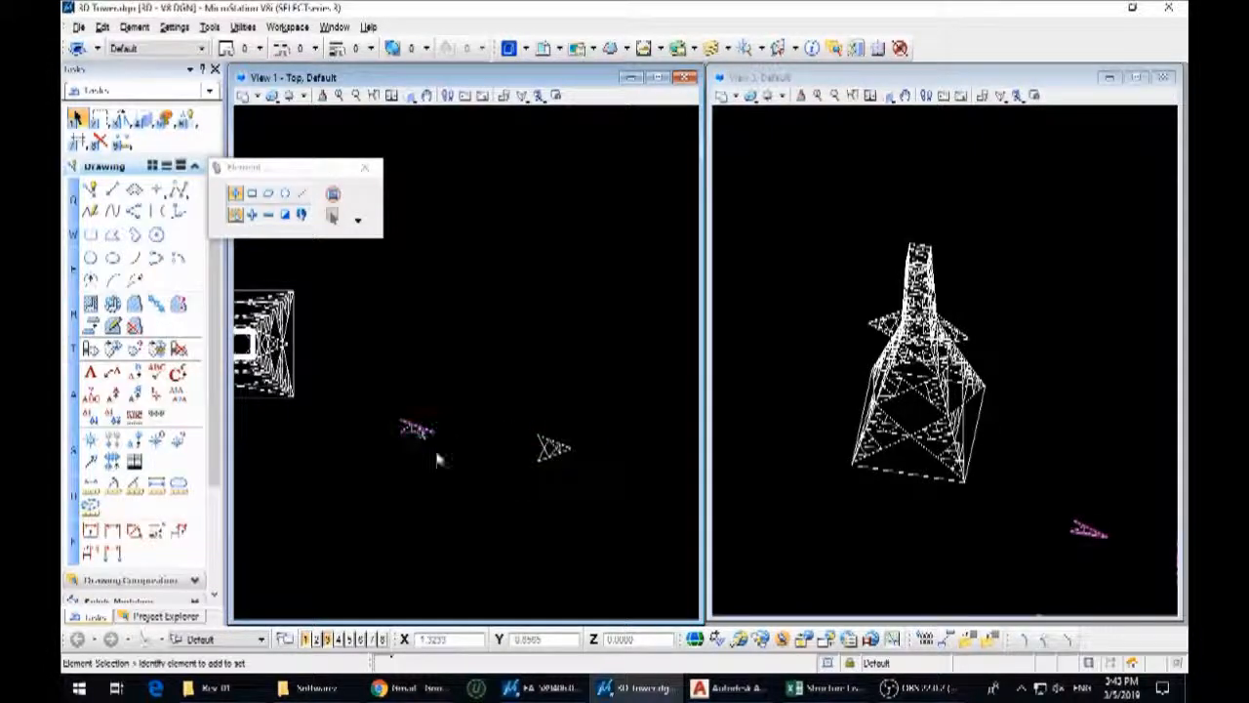
Set the second view to the front orientation and rotate the flat side arm 90° there to stand it upright
scroll(991, 179, down, 2)
middle_drag(981, 161, 945, 167)
click(889, 96)
key(3)
key(5)
click(1012, 383)
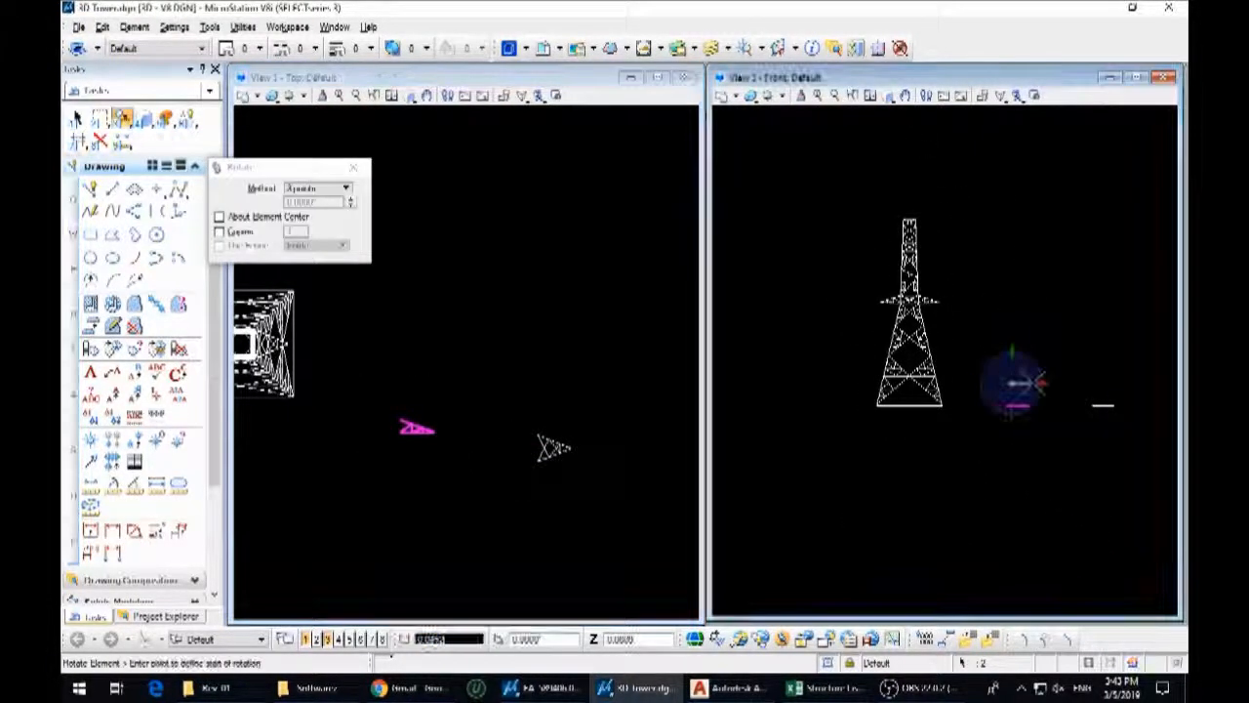
click(1010, 348)
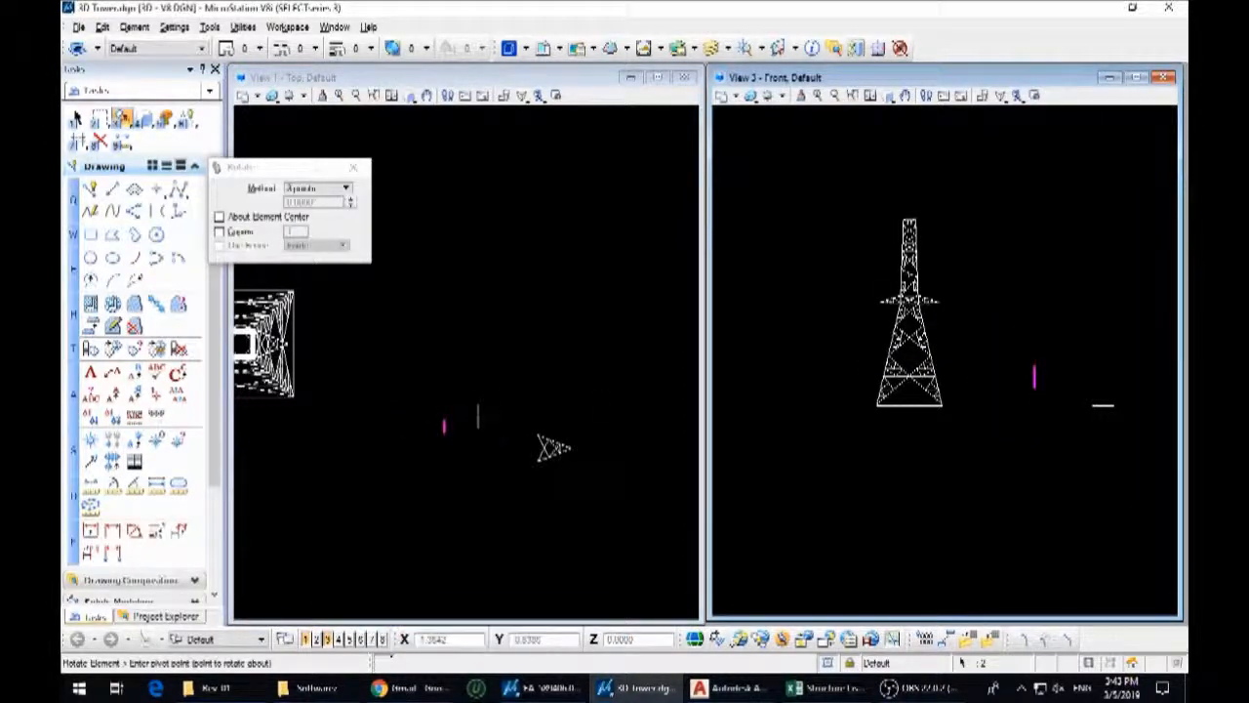
Rotate the upright side arm in plan so that its truss profile faces the front view
click(478, 417)
click(1048, 377)
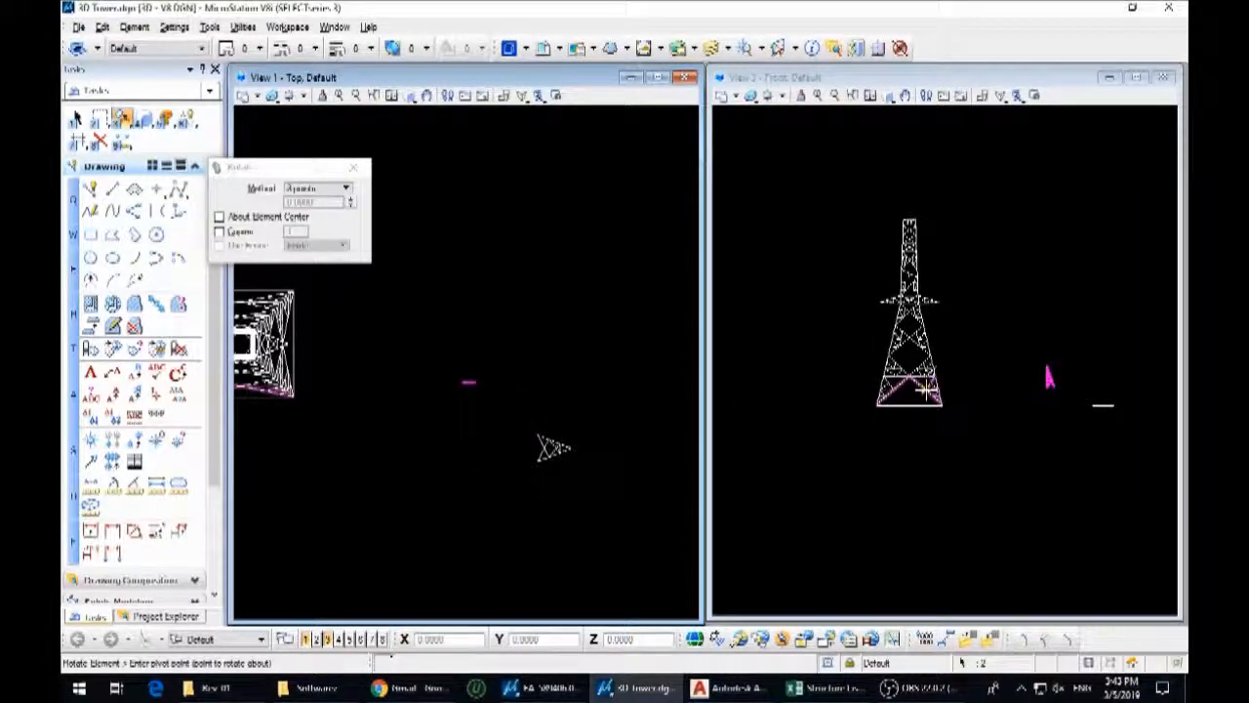
click(483, 400)
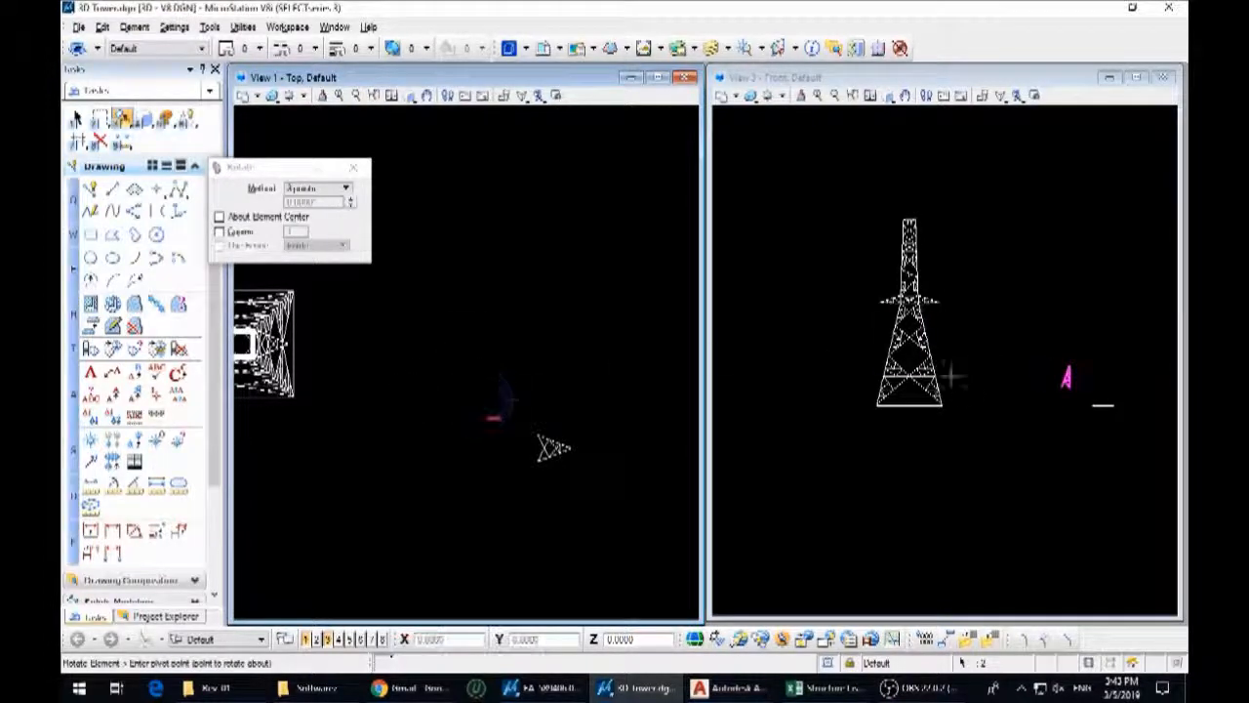
Rotate the upright A11 side arm to horizontal in the front view and move its inner end onto the tower leg
click(1018, 390)
click(1032, 395)
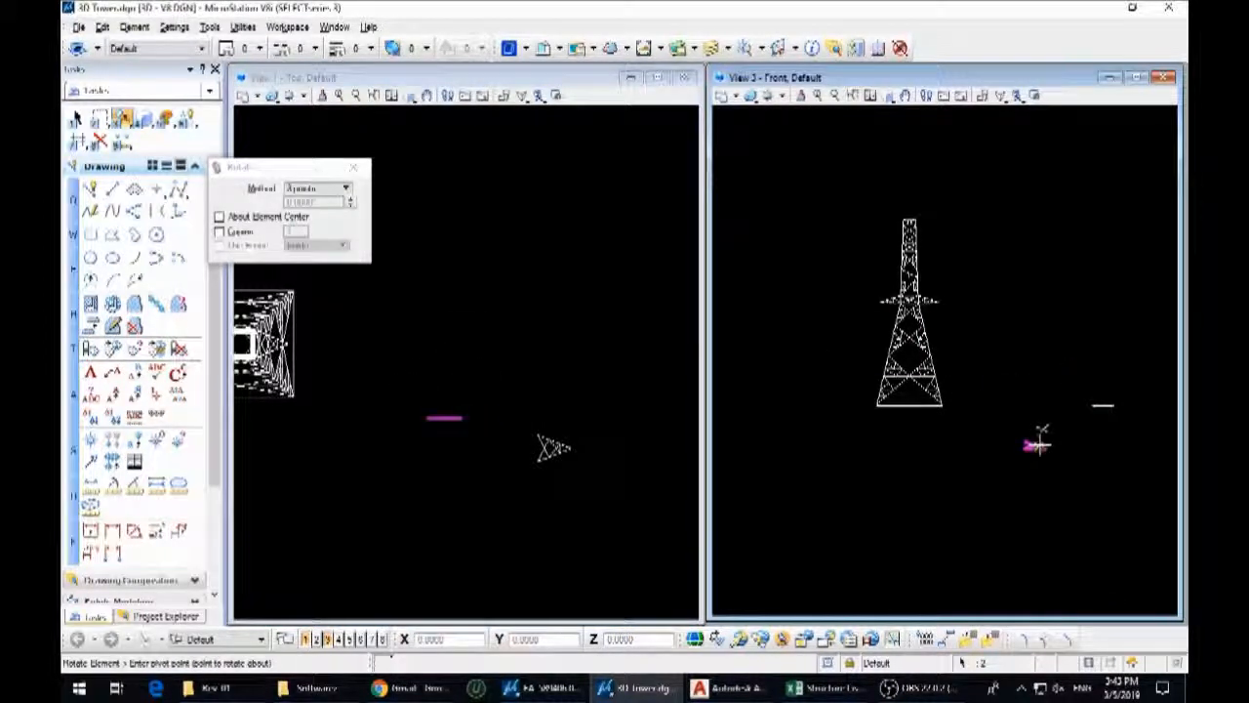
key(3)
key(2)
scroll(1021, 455, up, 5)
click(1018, 436)
scroll(1018, 436, down, 4)
scroll(918, 342, up, 4)
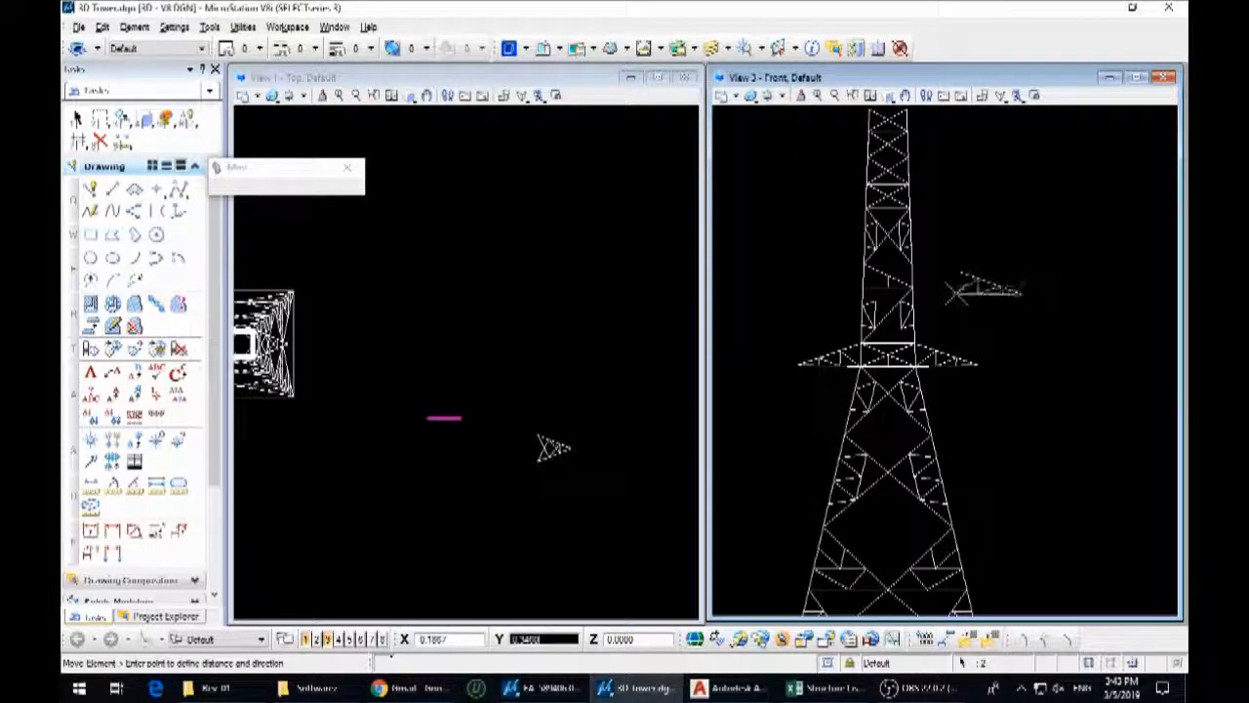
click(912, 283)
scroll(910, 263, up, 2)
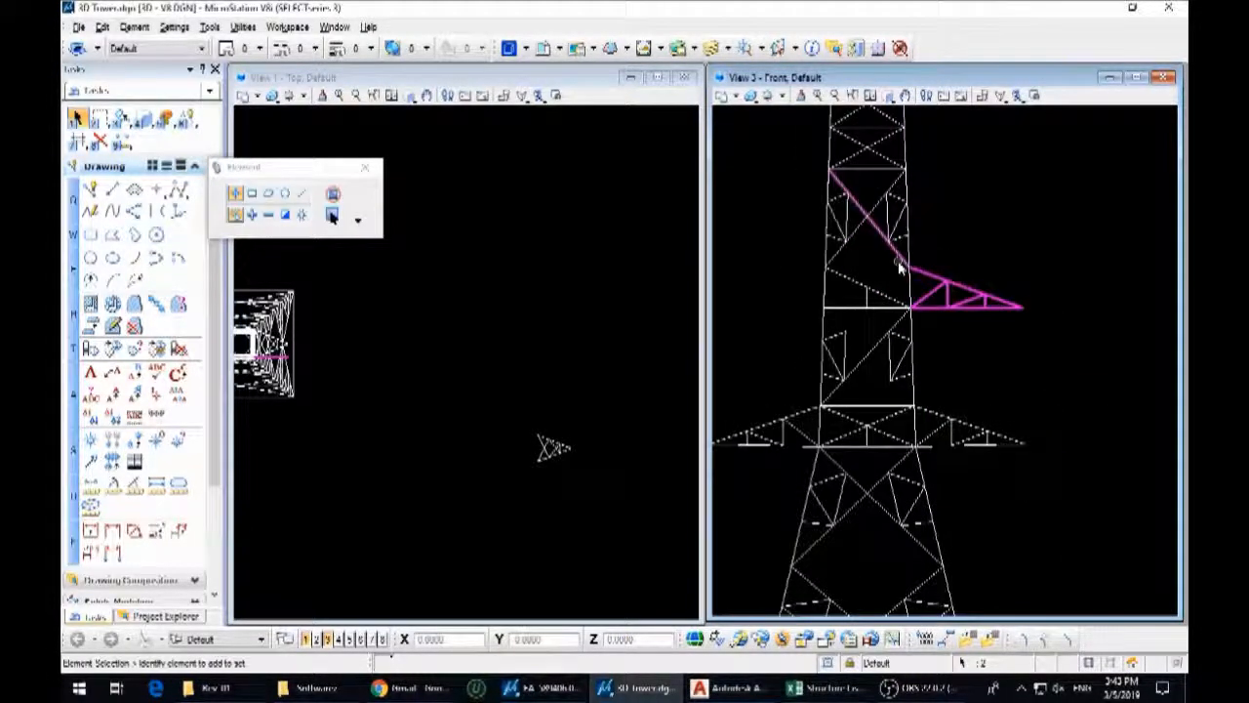
scroll(930, 352, down, 2)
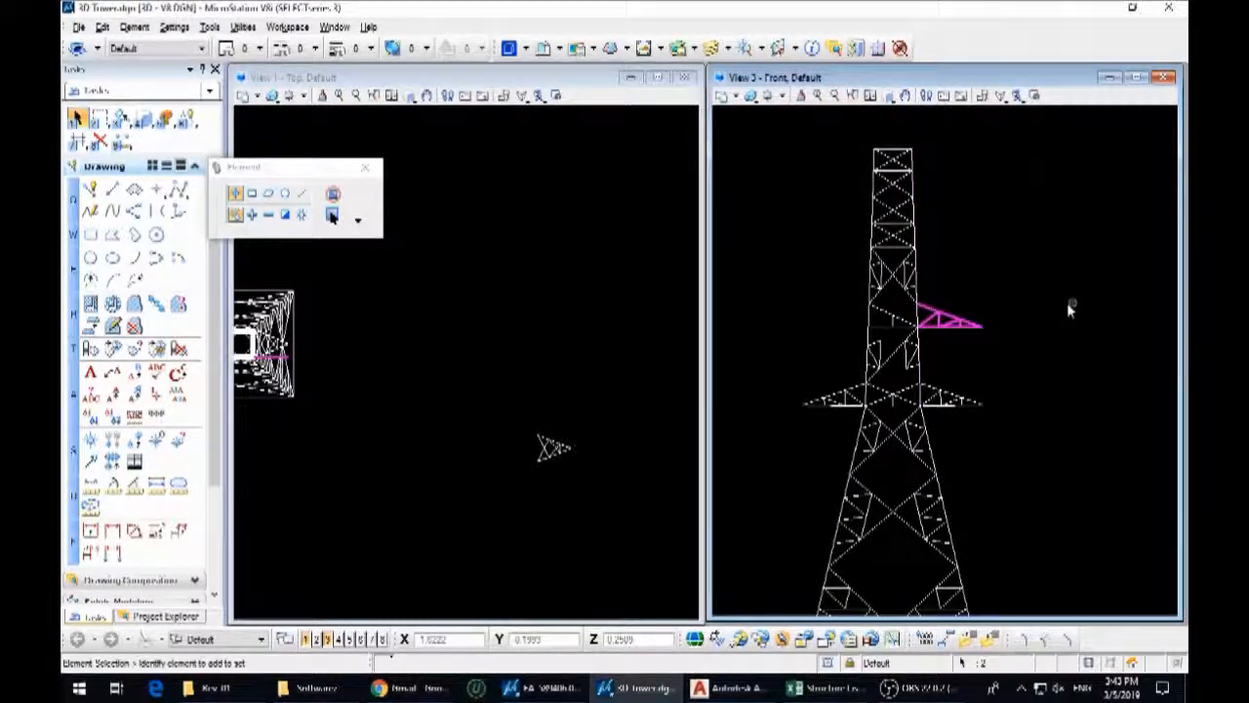
Draw a base line across the open end of the triangular A11 plan arm
drag(609, 478, 518, 419)
scroll(542, 451, up, 4)
key(q)
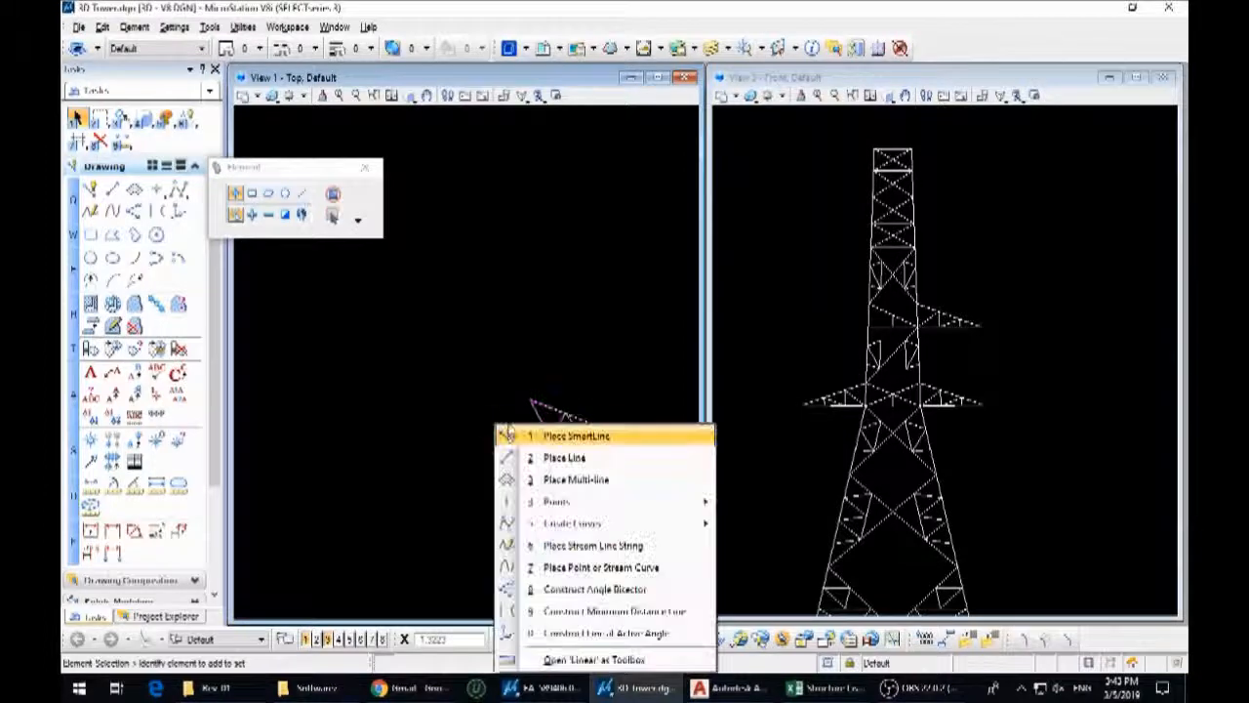
key(2)
click(529, 398)
click(530, 479)
right_click(534, 478)
Try a centre line from the base line's midpoint towards the tip of the A11 plan arm
click(530, 440)
click(637, 440)
right_click(644, 441)
key(Escape)
scroll(639, 442, up, 10)
scroll(610, 417, down, 4)
click(663, 417)
scroll(632, 414, down, 7)
Select the whole A11 plan arm and move it by its base midpoint to the side arm's upper end on the tower
drag(618, 469, 447, 351)
key(r)
key(2)
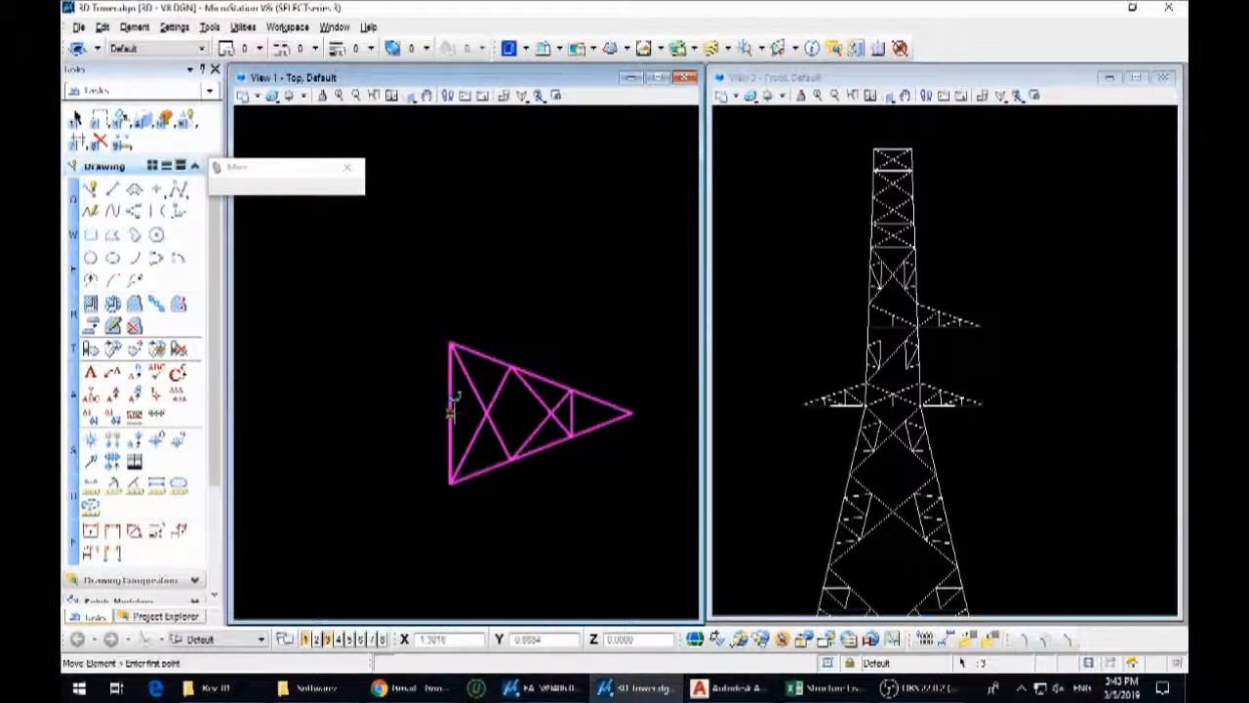
scroll(971, 307, up, 5)
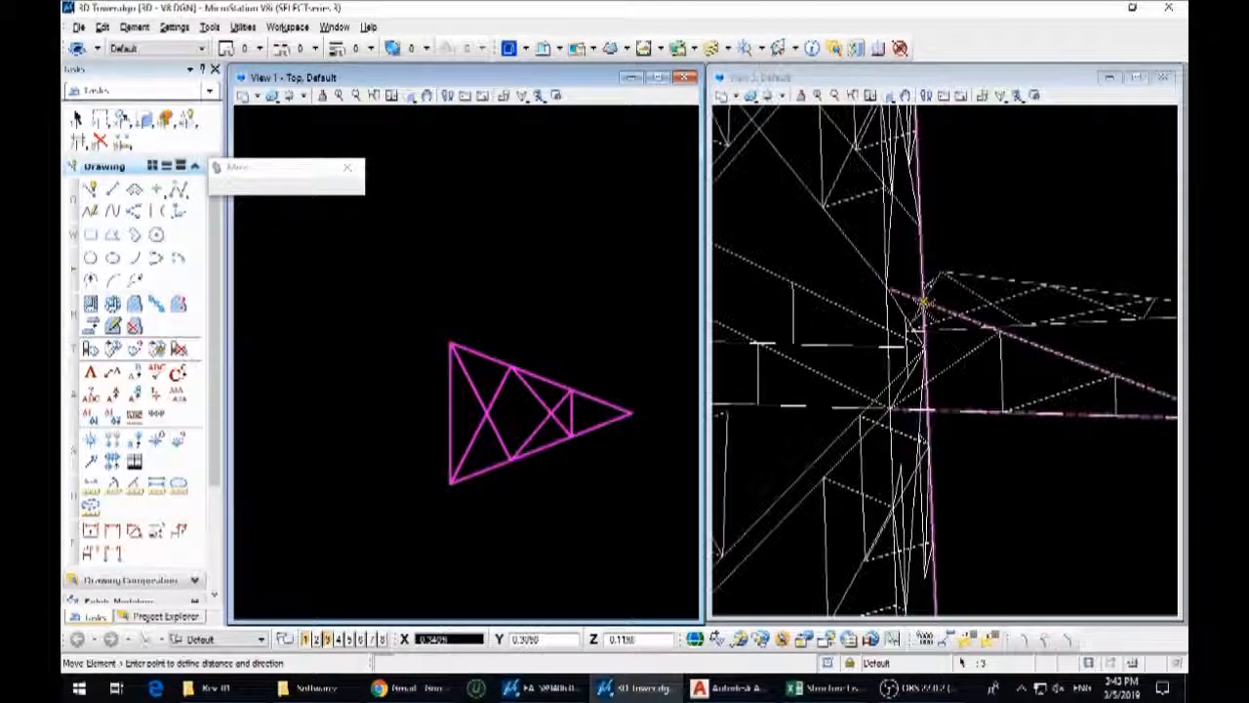
click(943, 308)
Rotate the A11 plan arm about its base midpoint to follow the slope of the side arm's upper chord
key(3)
key(5)
click(940, 307)
middle_drag(1065, 325, 842, 335)
click(1054, 329)
click(1006, 428)
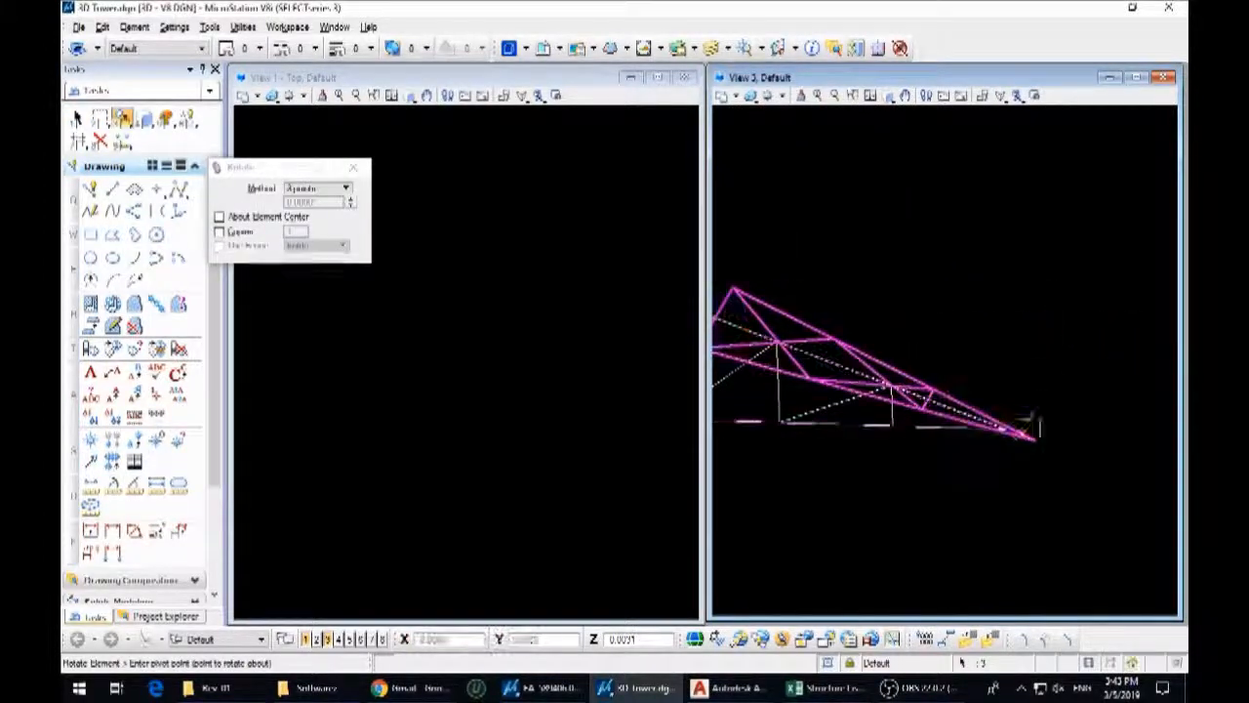
right_click(1069, 424)
Move the sloped A11 arm panel away from the tower into free space beside it in plan
scroll(1093, 422, down, 5)
key(3)
key(2)
scroll(978, 354, up, 5)
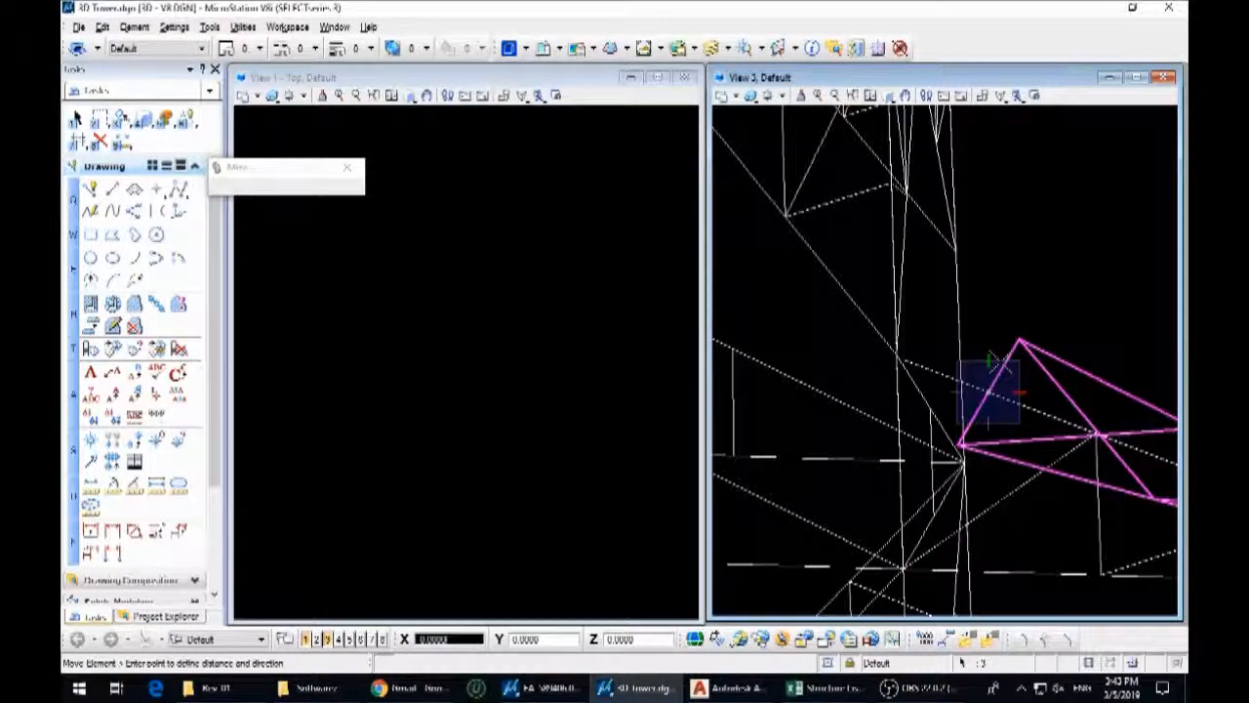
click(1011, 321)
key(1)
scroll(552, 427, down, 6)
scroll(492, 423, up, 4)
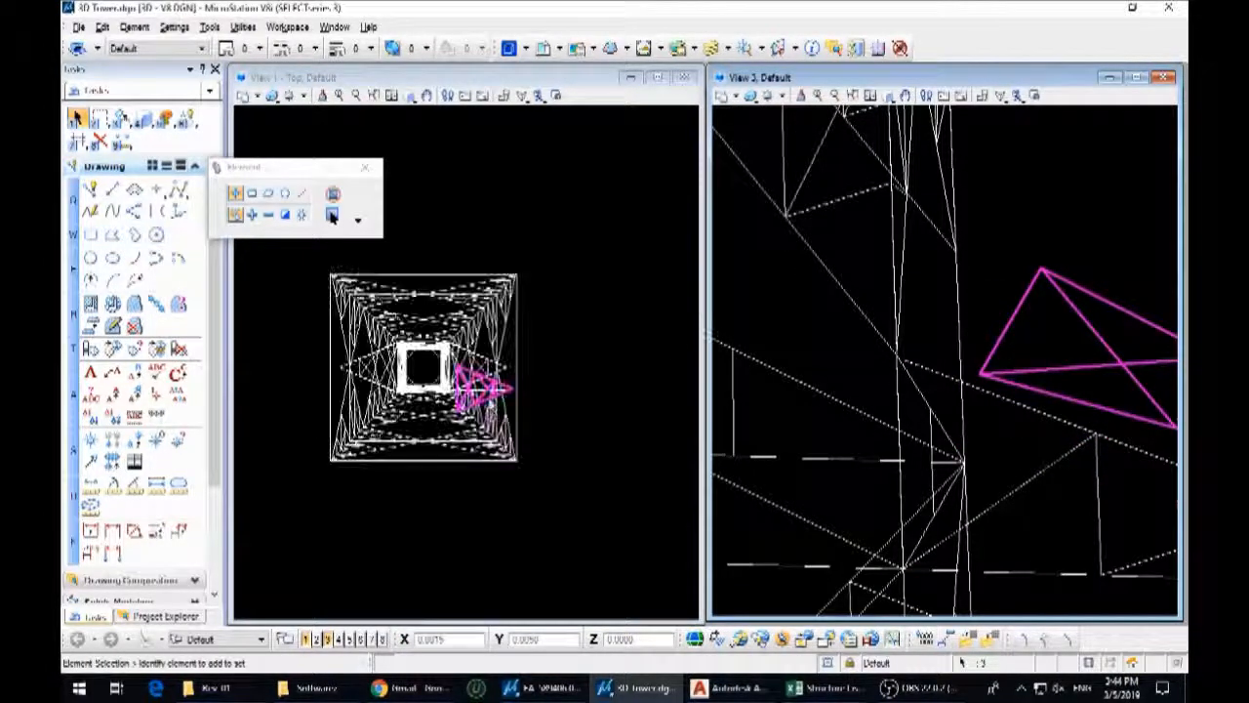
click(551, 400)
click(644, 344)
key(1)
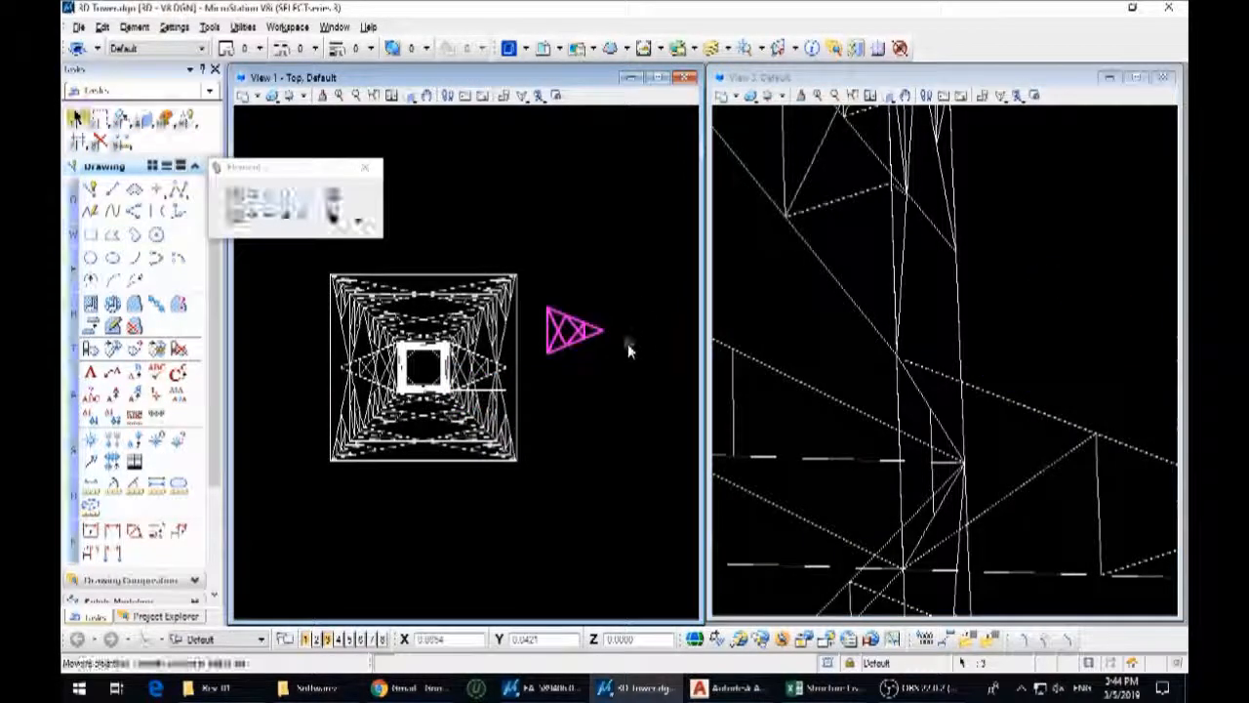
Move the arm panel straight along the Y axis in plan to line up with the tower's centre
click(549, 328)
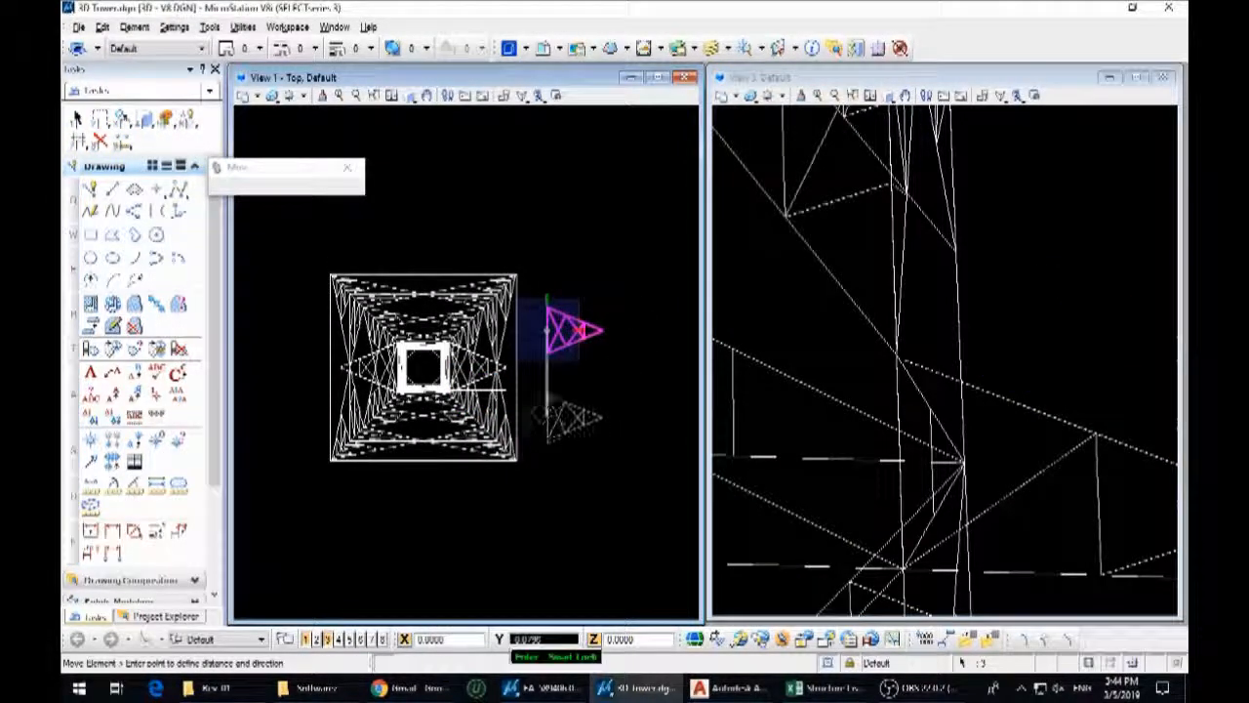
right_click(522, 366)
scroll(911, 359, down, 4)
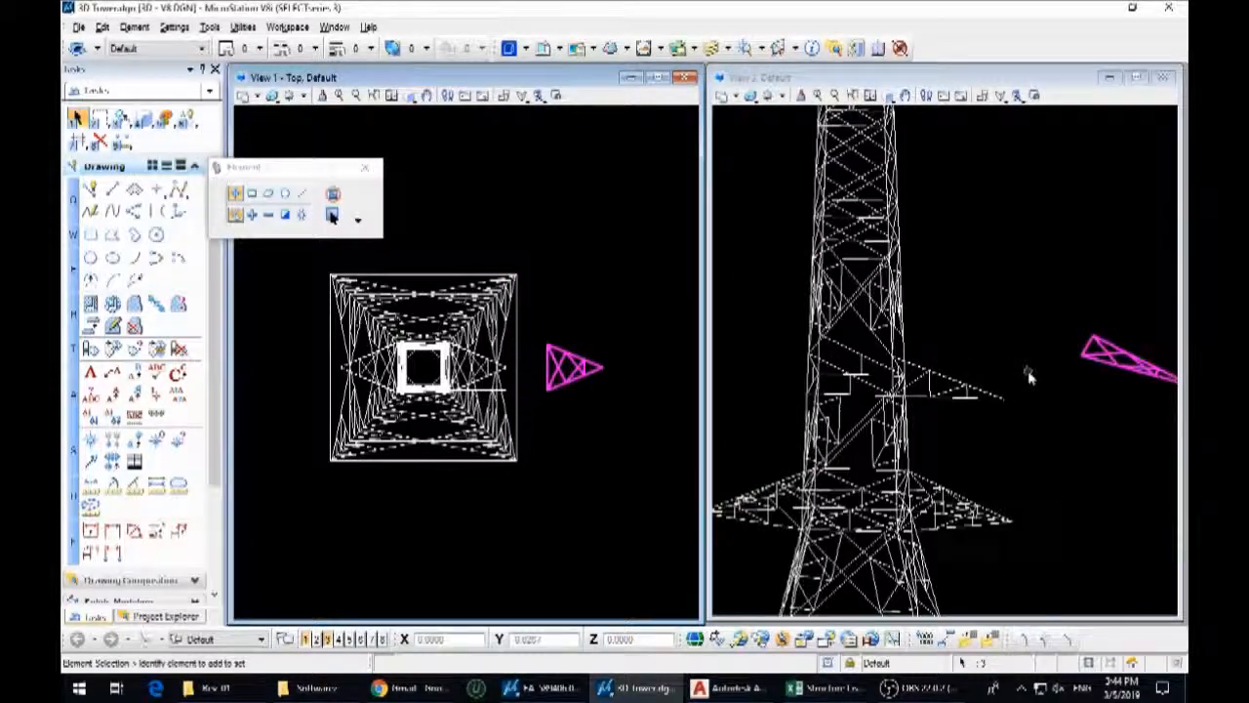
scroll(907, 356, up, 3)
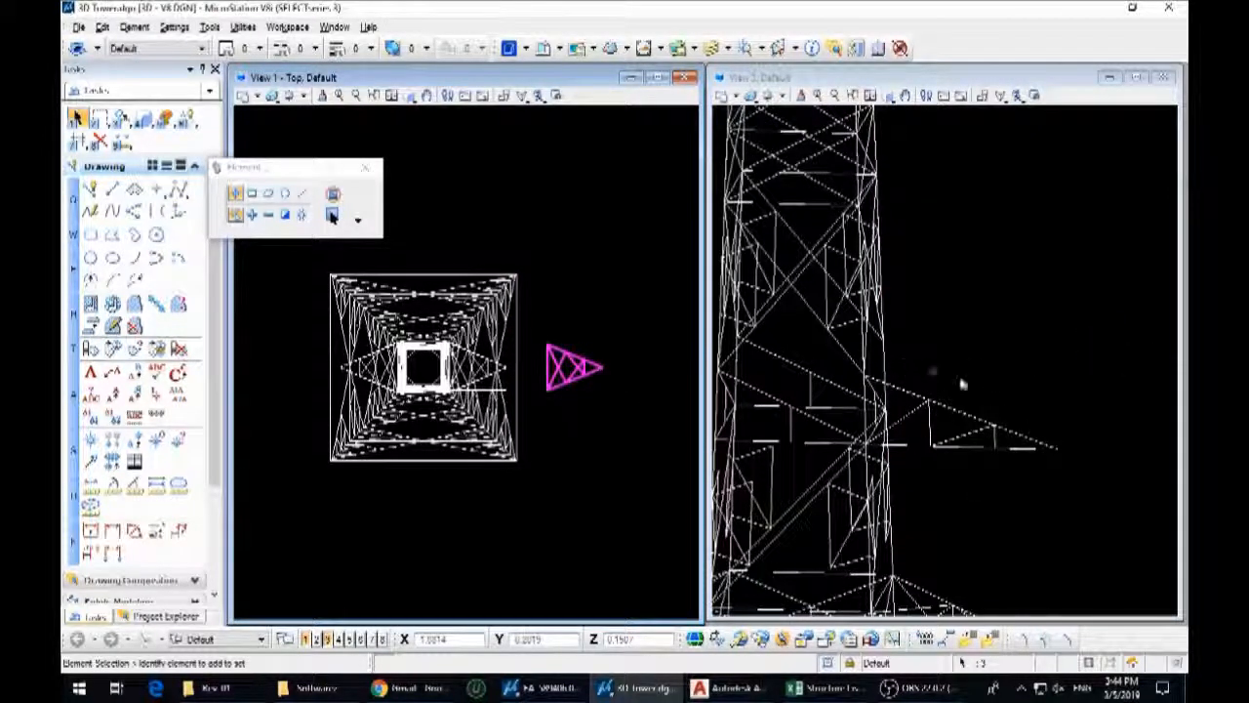
Move the sloped arm panel horizontally in the front view to bring its base in line with the tower body
click(885, 94)
scroll(976, 332, down, 4)
key(3)
key(2)
click(1082, 319)
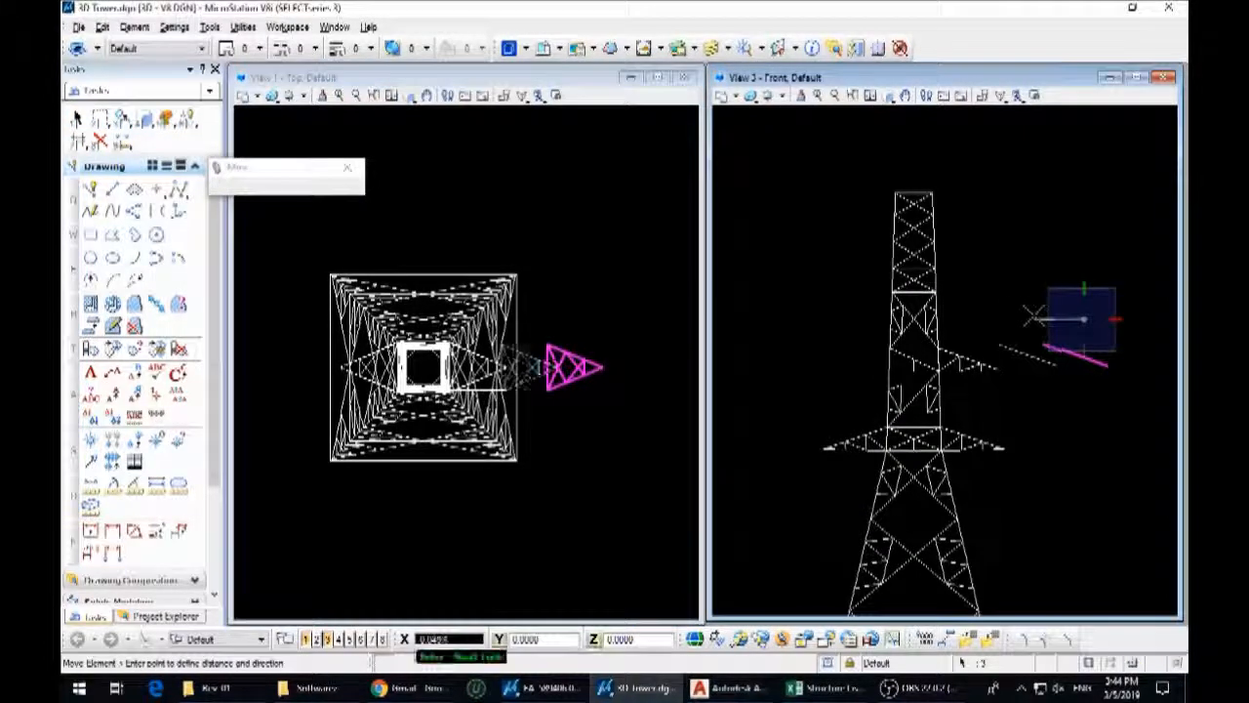
click(977, 318)
right_click(976, 318)
Snap the sloped panel's base corner onto the tower leg joint where the side arm's upper chord starts
scroll(965, 319, up, 5)
shift+middle_drag(965, 317, 946, 336)
scroll(930, 311, up, 3)
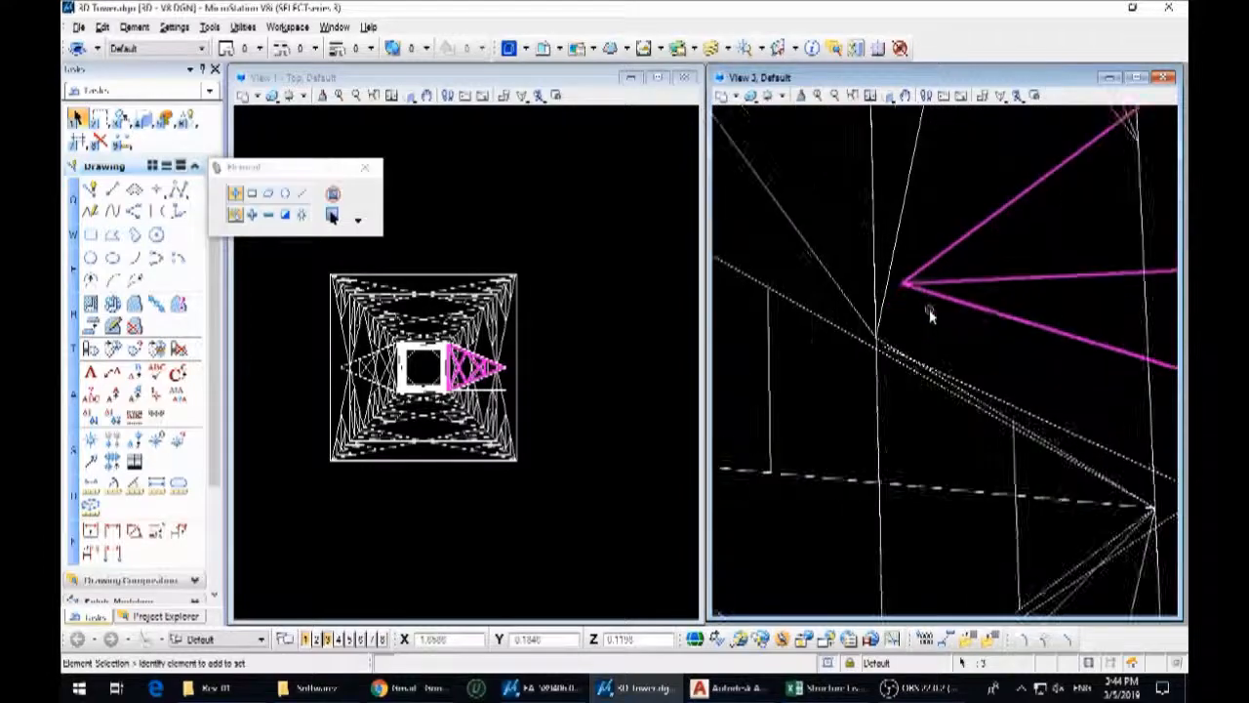
click(877, 335)
middle_drag(980, 259, 797, 472)
scroll(956, 344, up, 4)
click(951, 359)
right_click(957, 353)
Mirror a copy of the A11 side truss about the horizontal axis through the arm's tip in plan
scroll(974, 340, down, 2)
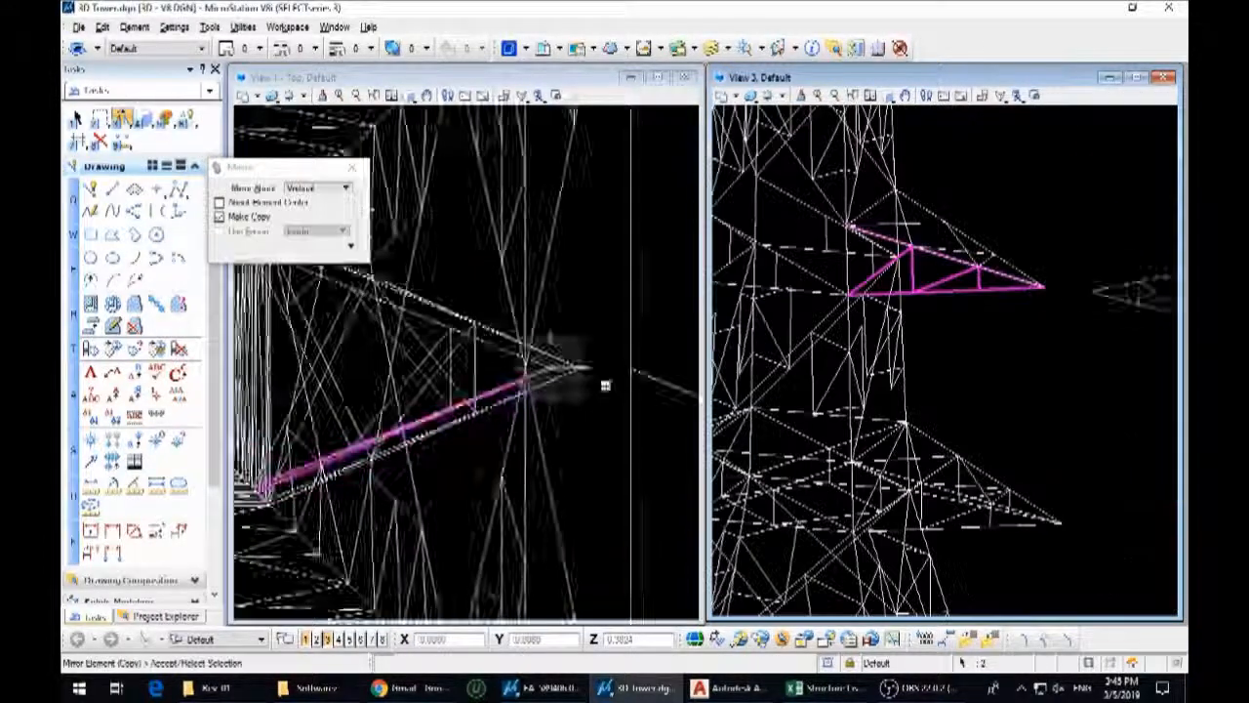
click(318, 188)
click(315, 203)
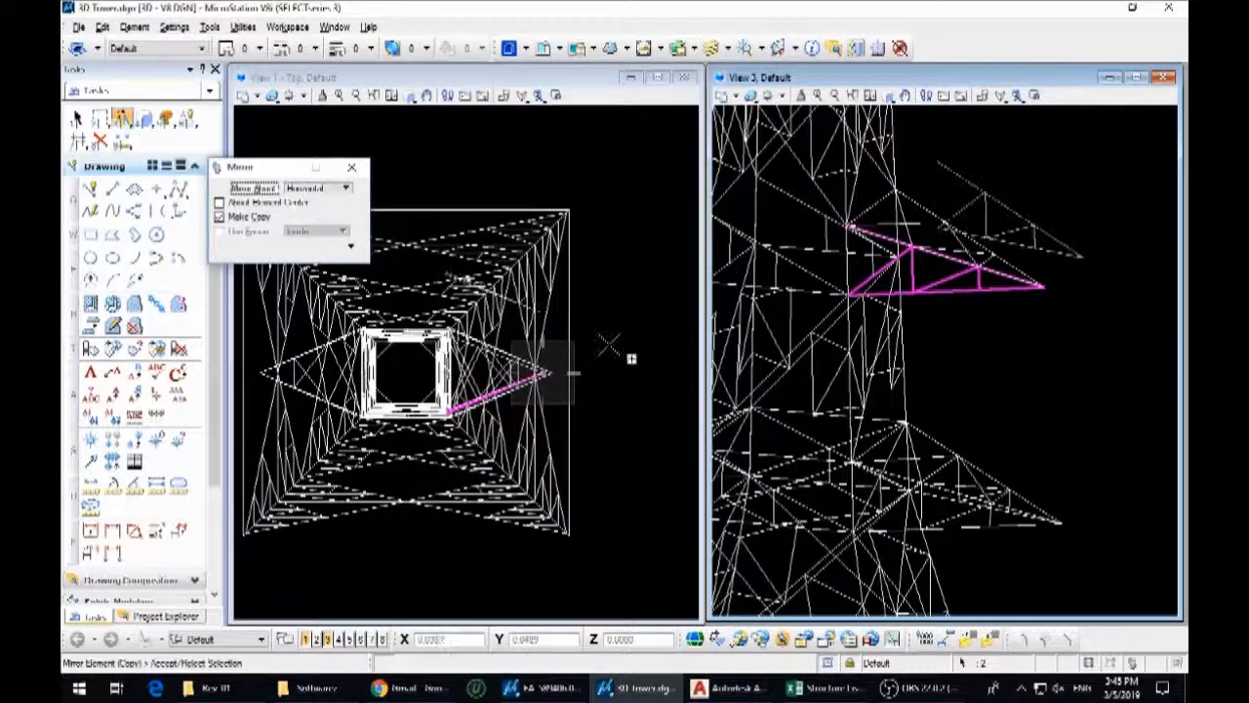
click(568, 378)
right_click(568, 378)
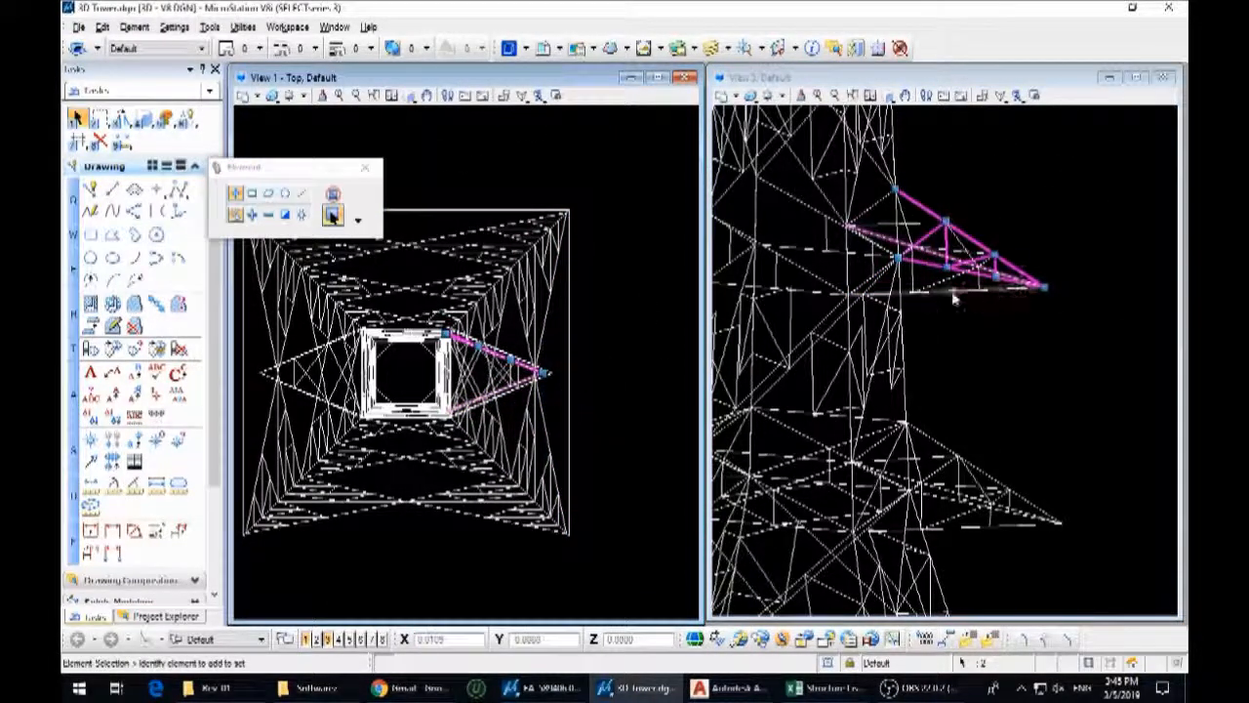
Select all members of the A11 crossarm and mirror a copy vertically about the tower's centre to the opposite side
drag(1035, 311, 911, 219)
right_click(610, 342)
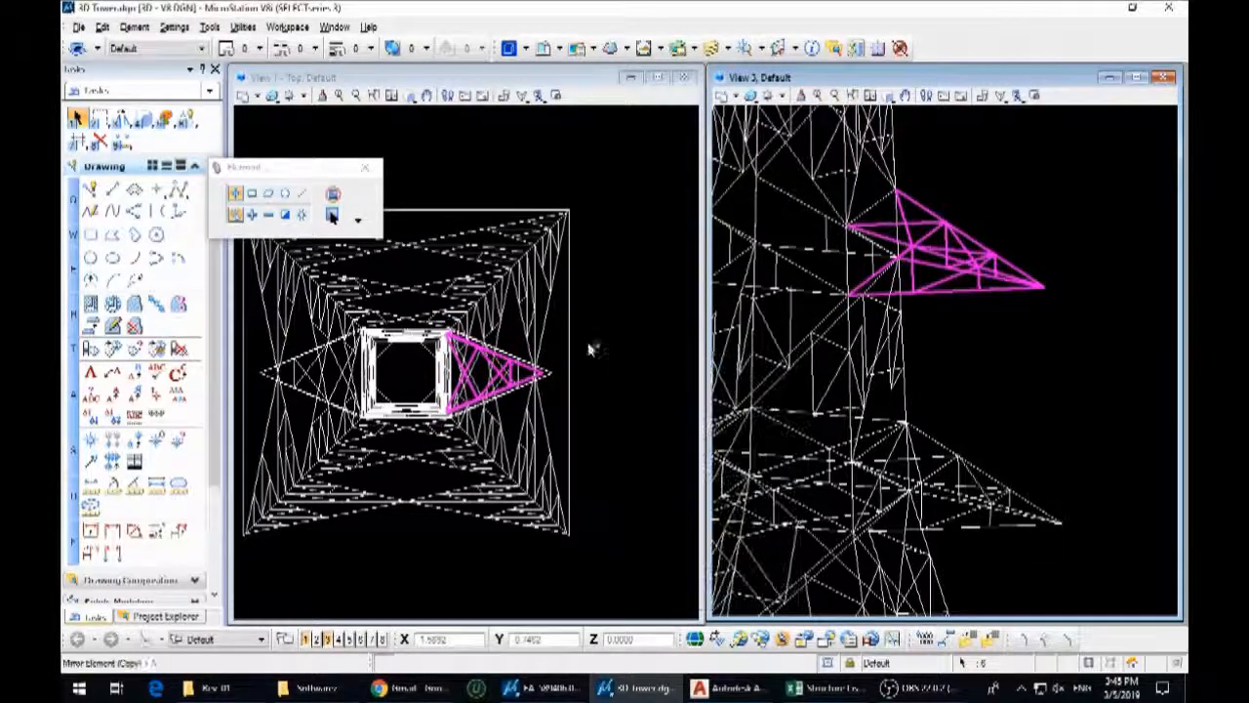
click(664, 455)
scroll(425, 308, down, 3)
click(331, 191)
click(322, 175)
click(422, 264)
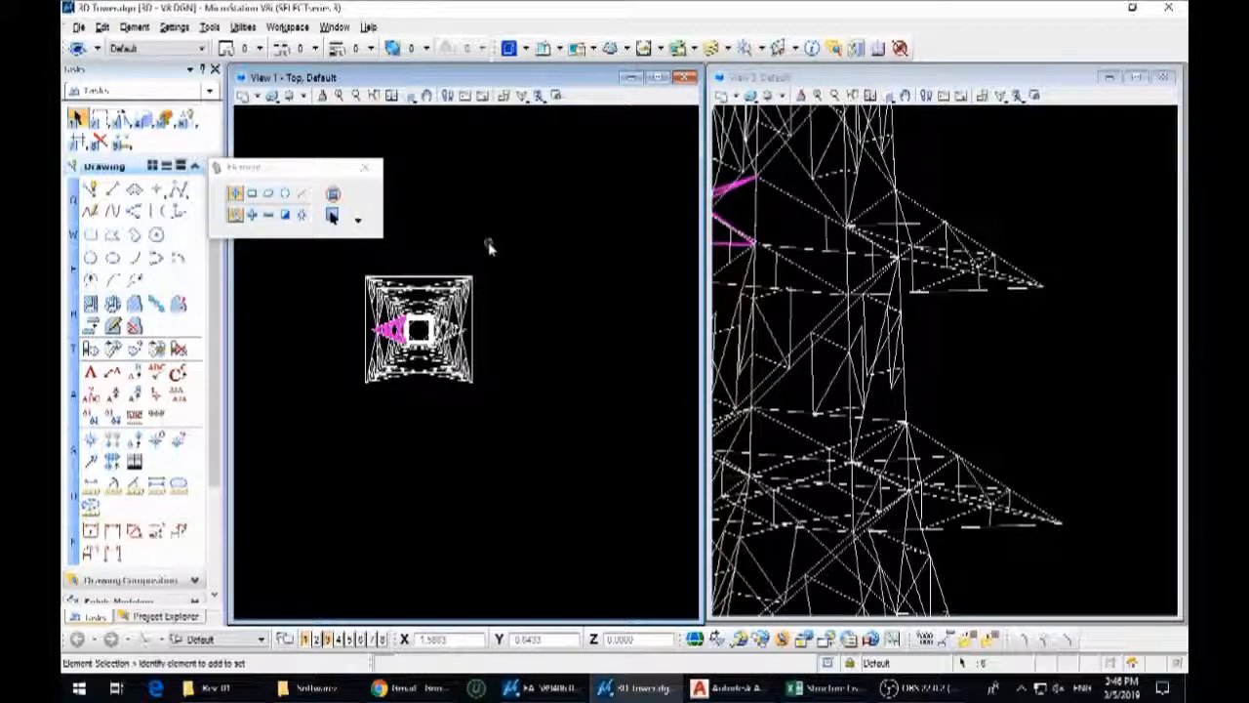
scroll(771, 174, down, 6)
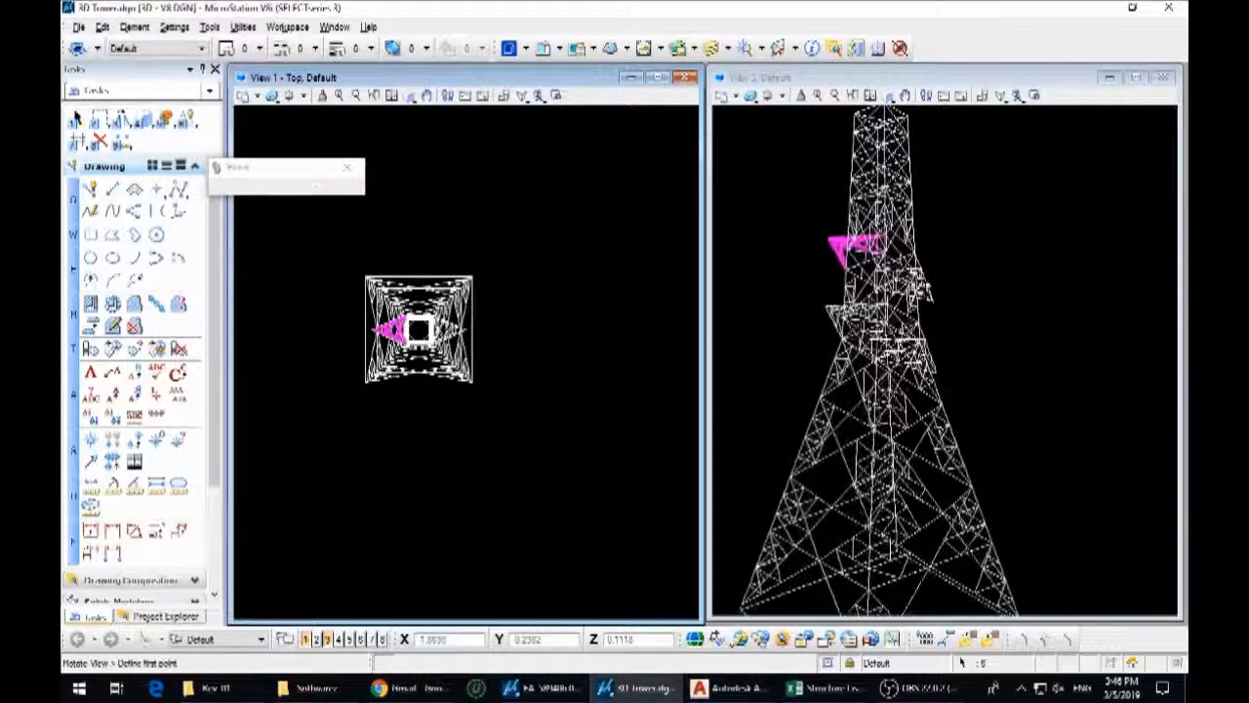
click(1055, 311)
shift+middle_drag(1025, 342, 1000, 288)
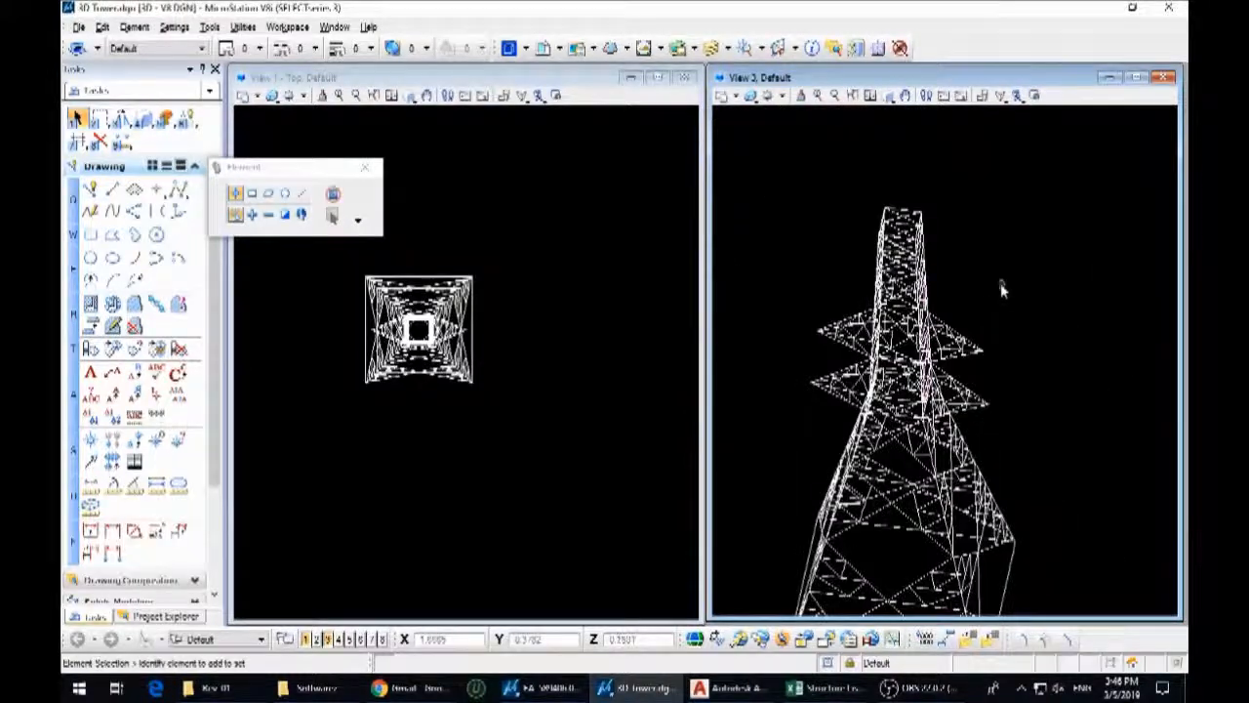
Select the A16-level side arm with its chords, bracing and labels in the 2D tower elevation
scroll(564, 381, down, 6)
scroll(668, 308, up, 6)
scroll(570, 380, up, 2)
middle_drag(583, 354, 570, 366)
scroll(569, 366, up, 3)
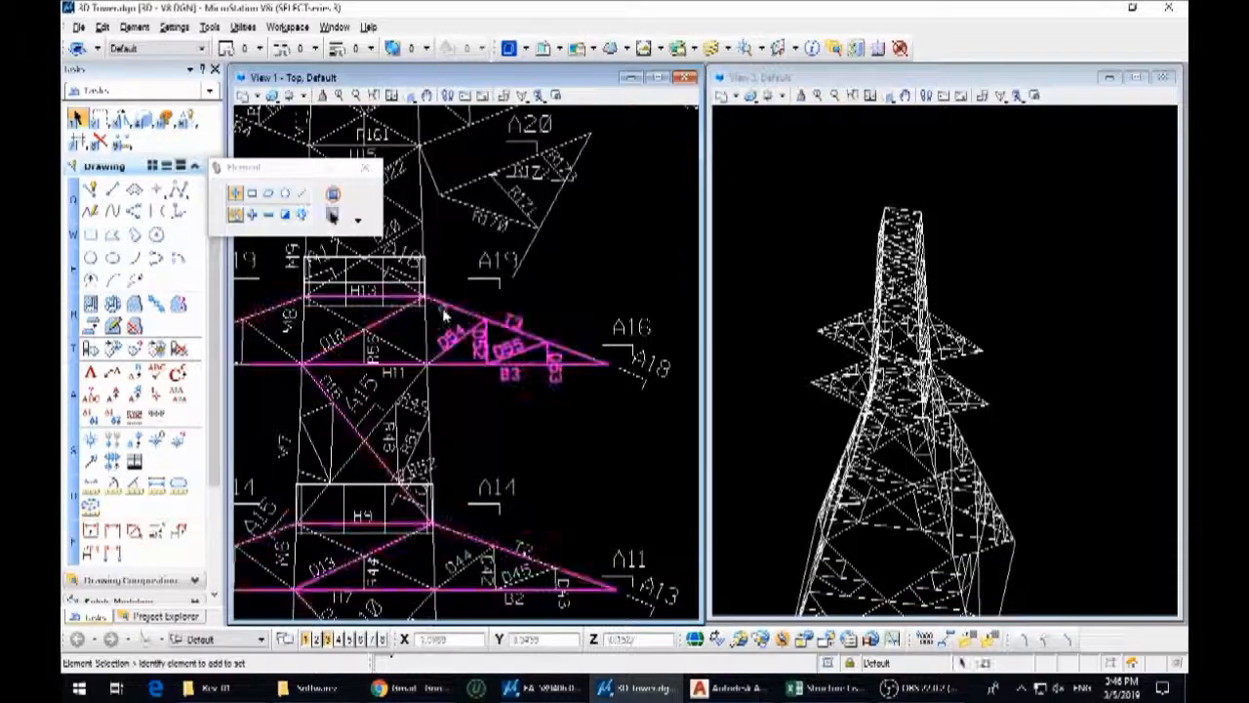
scroll(442, 316, down, 5)
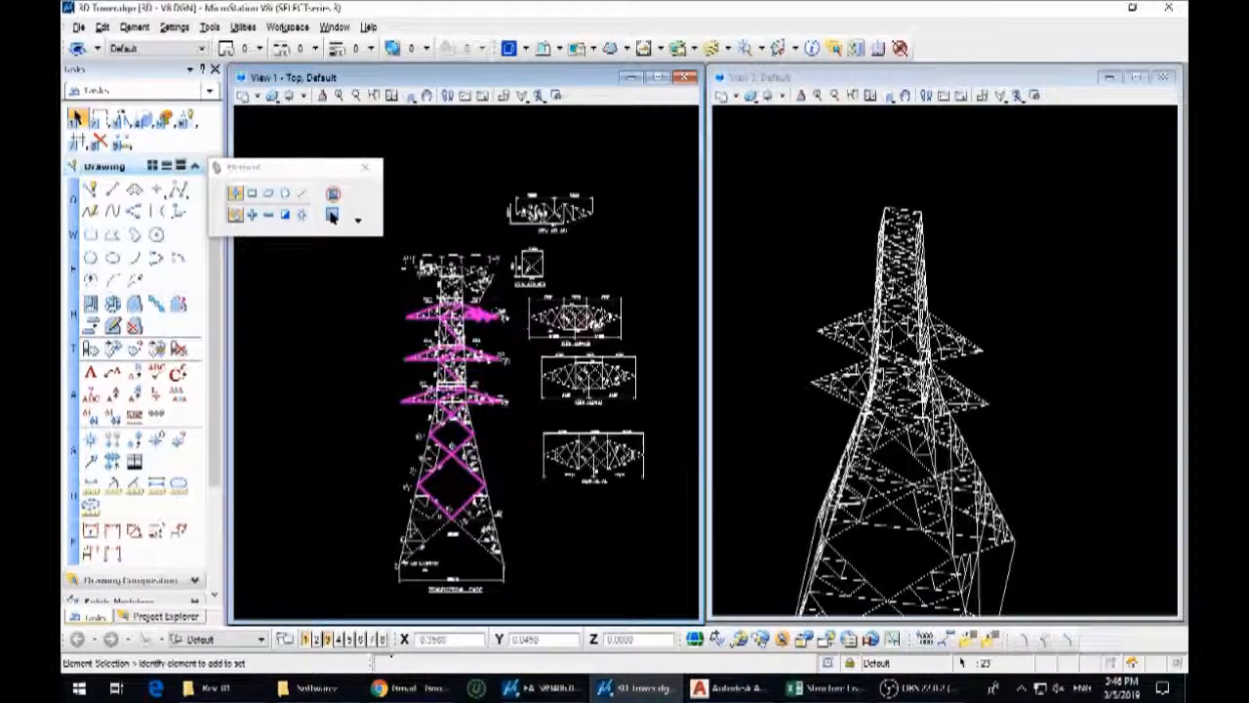
scroll(599, 332, up, 3)
middle_drag(330, 367, 361, 382)
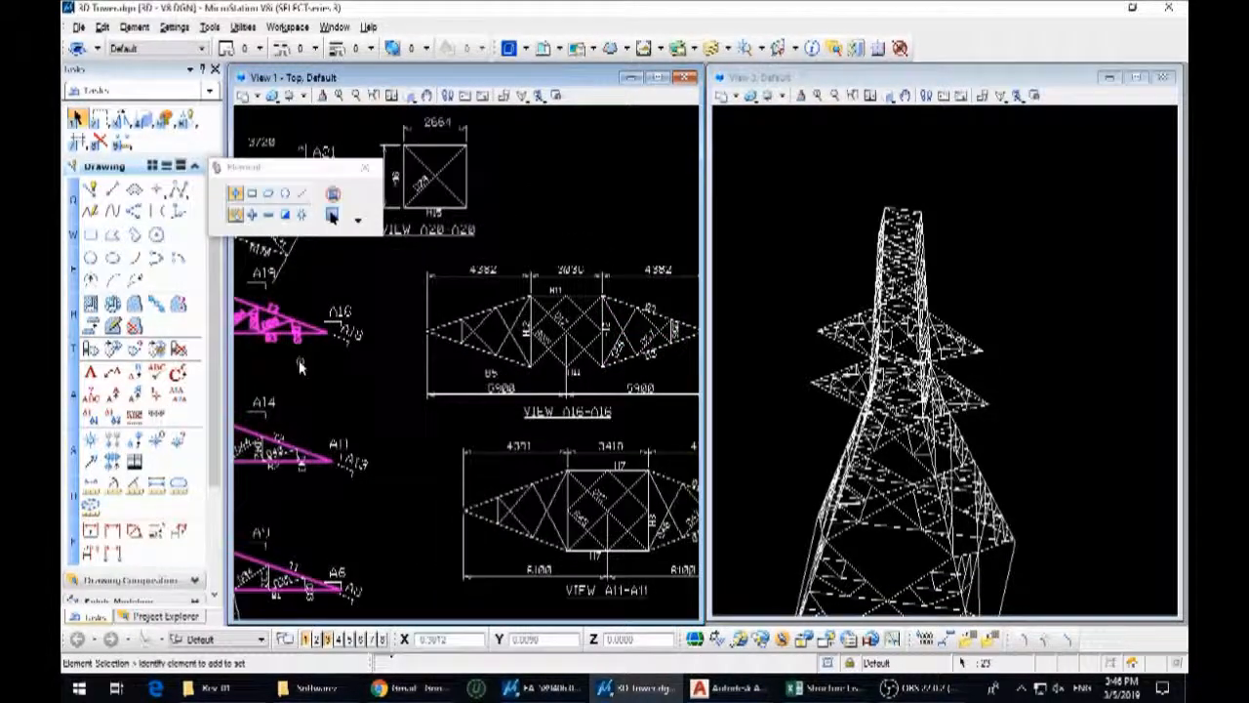
Add the VIEW A16-A16 plan to the selection and copy everything to free space beside the drawings
scroll(303, 367, down, 1)
scroll(522, 380, up, 1)
ctrl+drag(654, 406, 326, 264)
scroll(464, 314, down, 3)
click(122, 118)
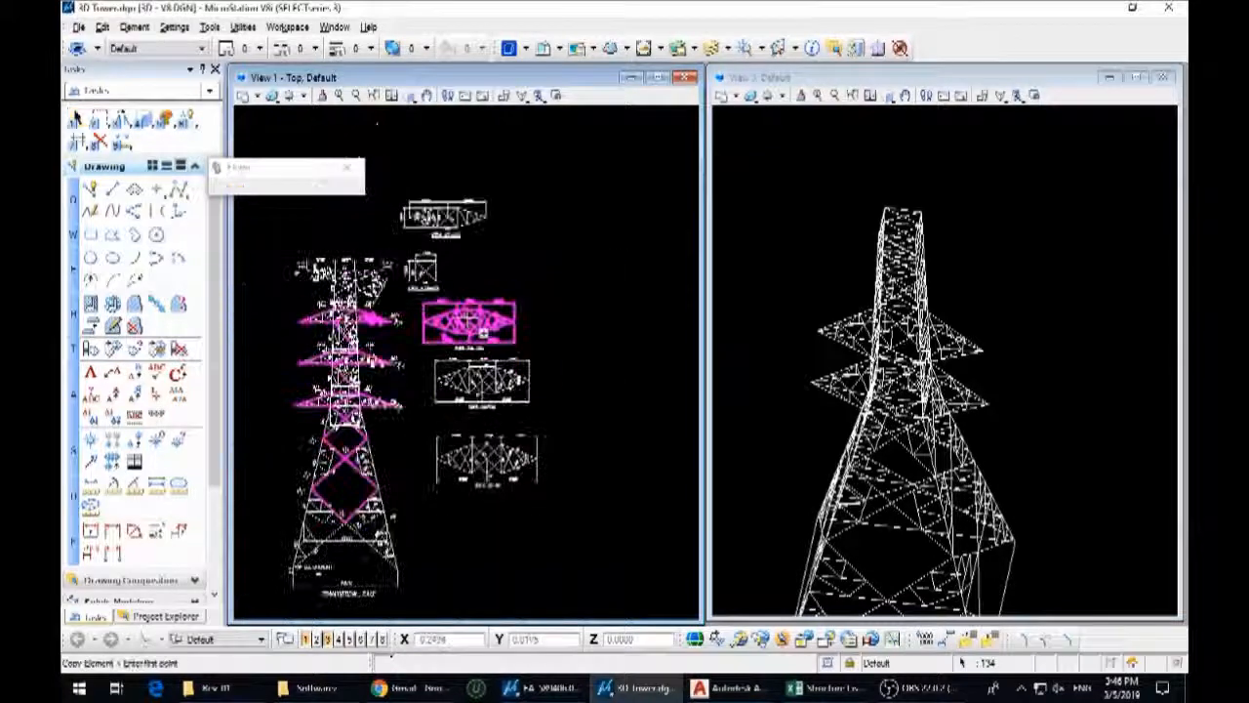
click(469, 320)
scroll(611, 237, down, 5)
scroll(396, 379, up, 4)
click(549, 298)
right_click(547, 295)
Draw a line across the inner end of the side arm in the copied A16 elevation
scroll(527, 270, up, 3)
click(524, 274)
middle_drag(344, 386, 557, 418)
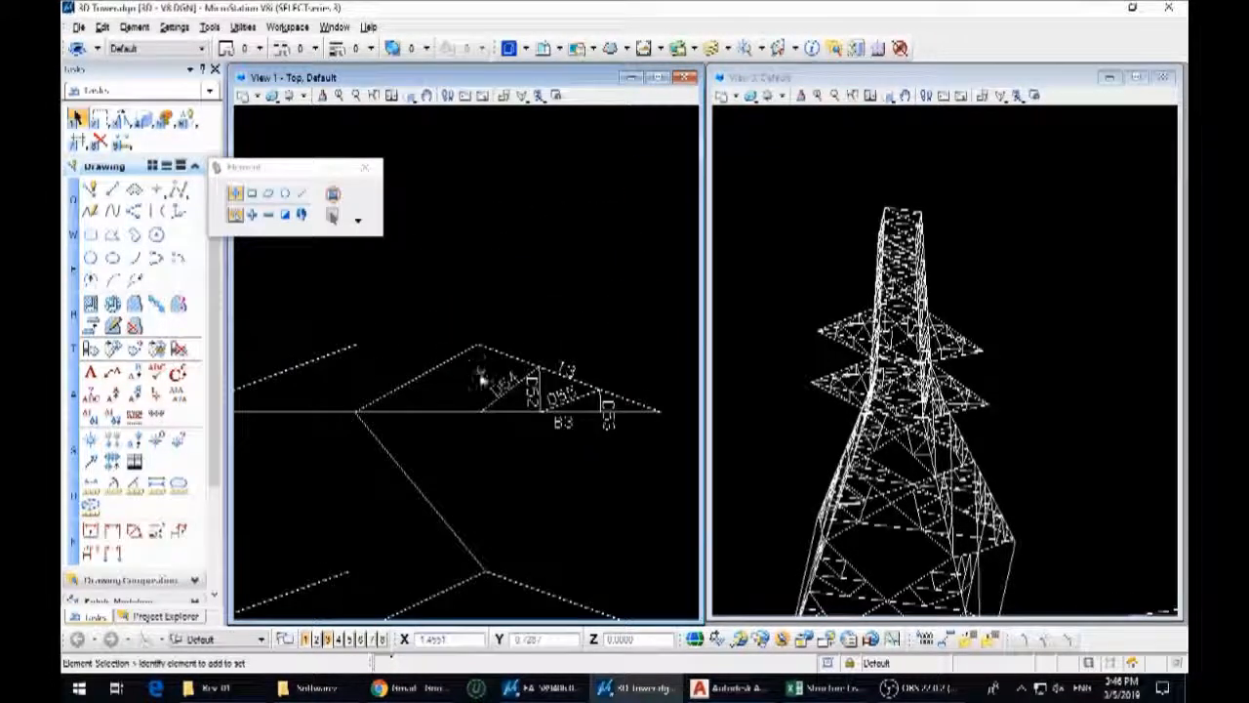
scroll(472, 414, up, 5)
key(q)
key(2)
click(489, 411)
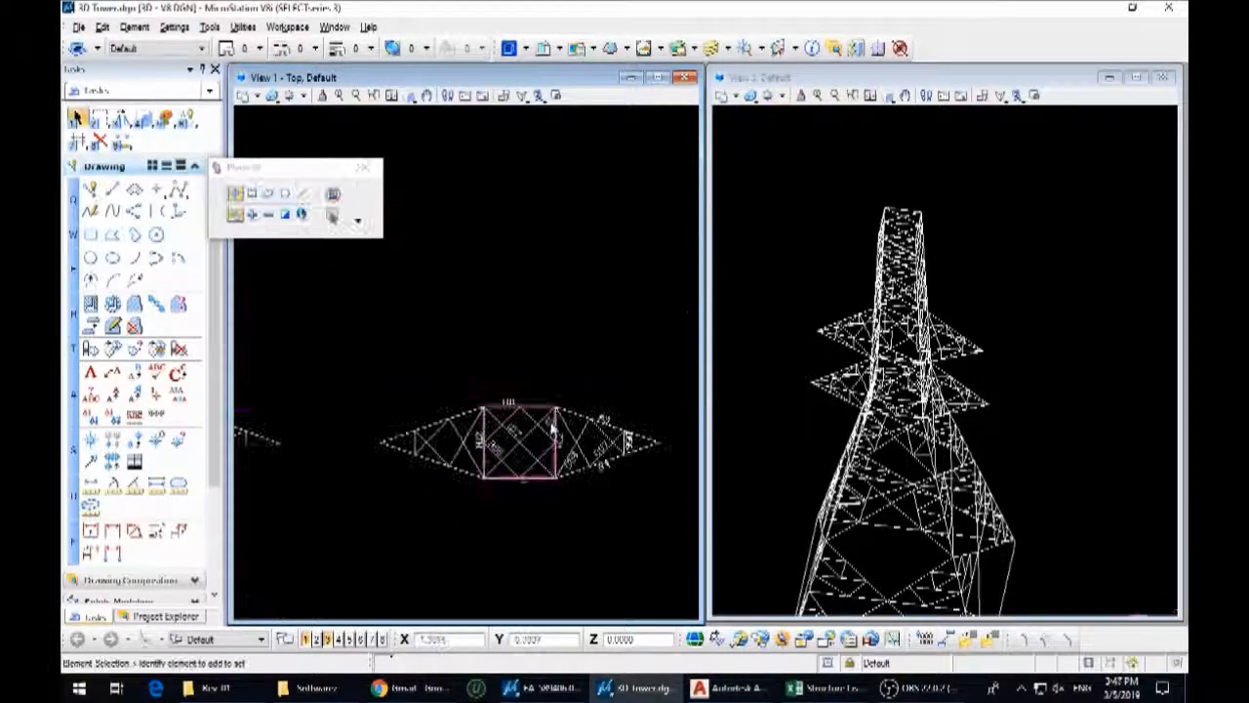
Trim away the diagonals inside the copied A16 plan using its central square as the cutting edge
click(554, 425)
scroll(553, 425, up, 3)
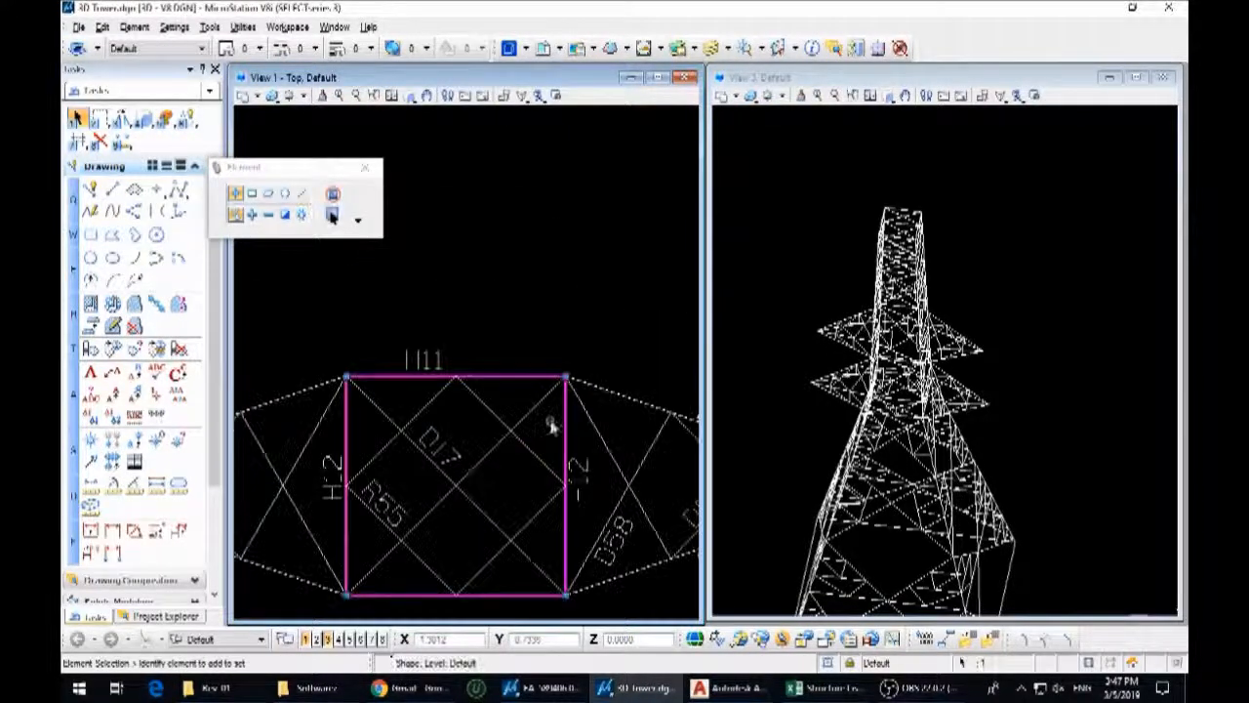
key(7)
key(4)
scroll(538, 397, down, 2)
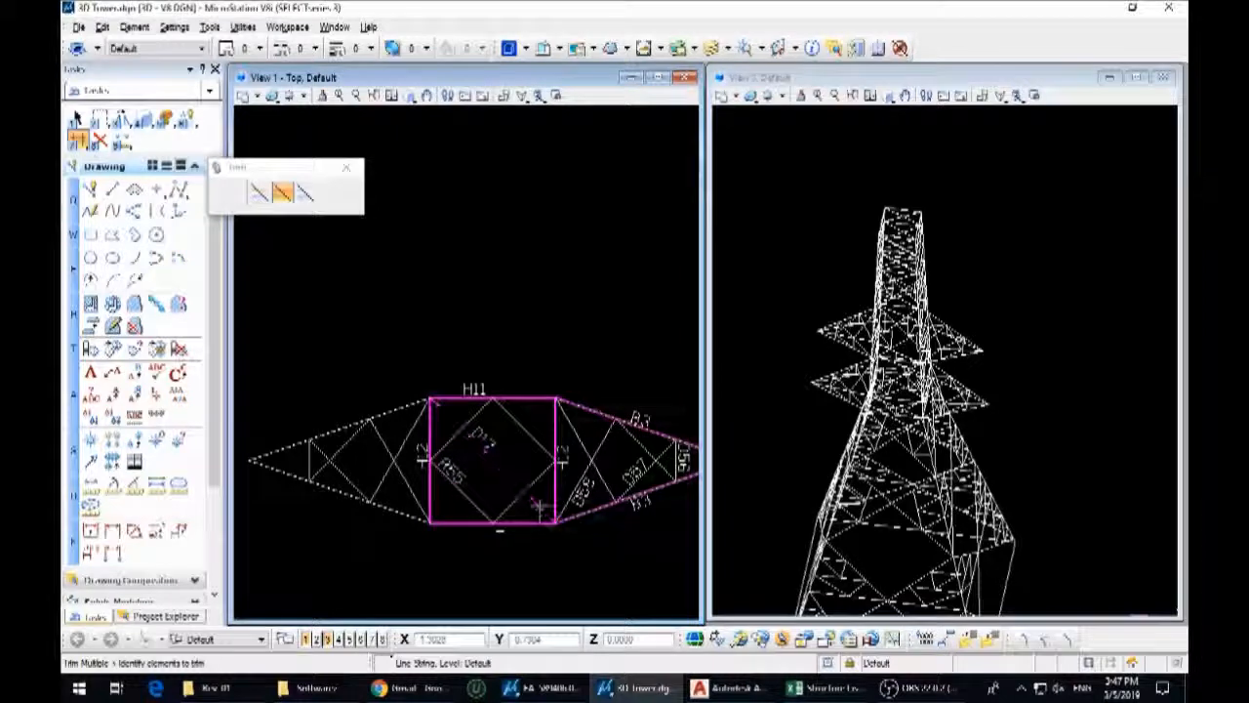
Trim the square down to one arm's base line and remove the opposite arm and inner diamond from the A16 plan
key(1)
click(585, 408)
key(7)
key(4)
click(540, 399)
key(1)
drag(535, 576, 274, 349)
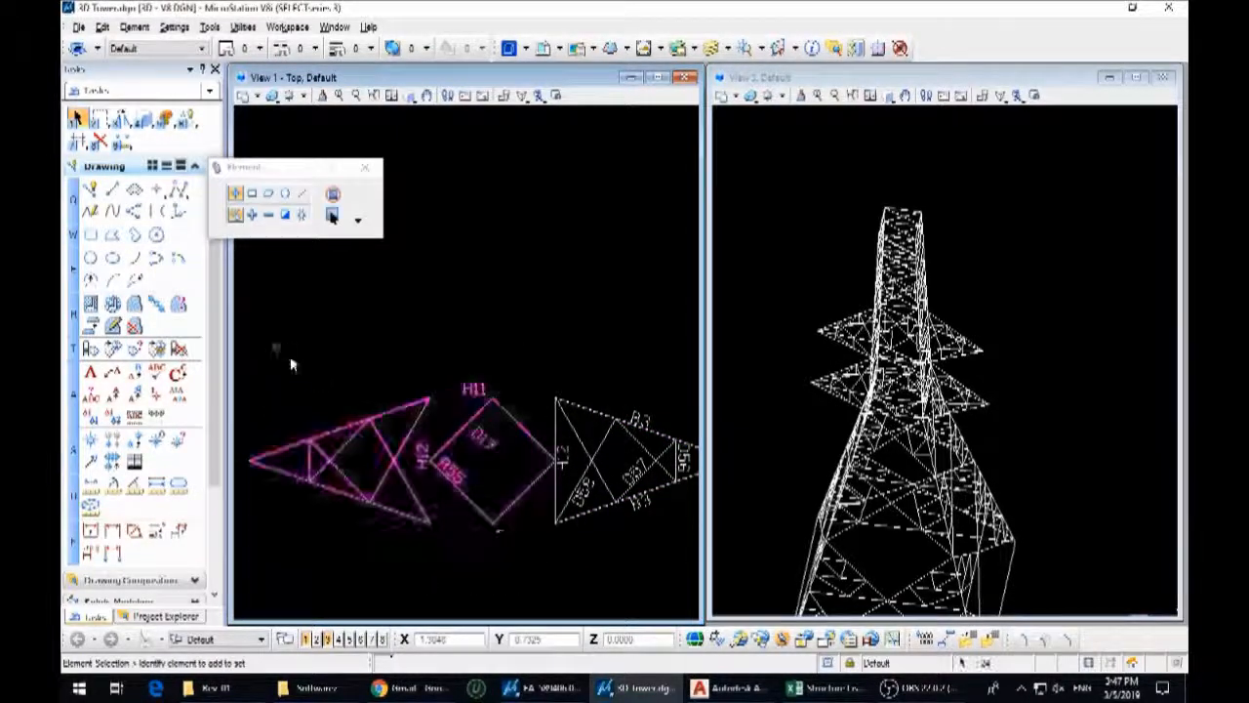
scroll(273, 349, down, 3)
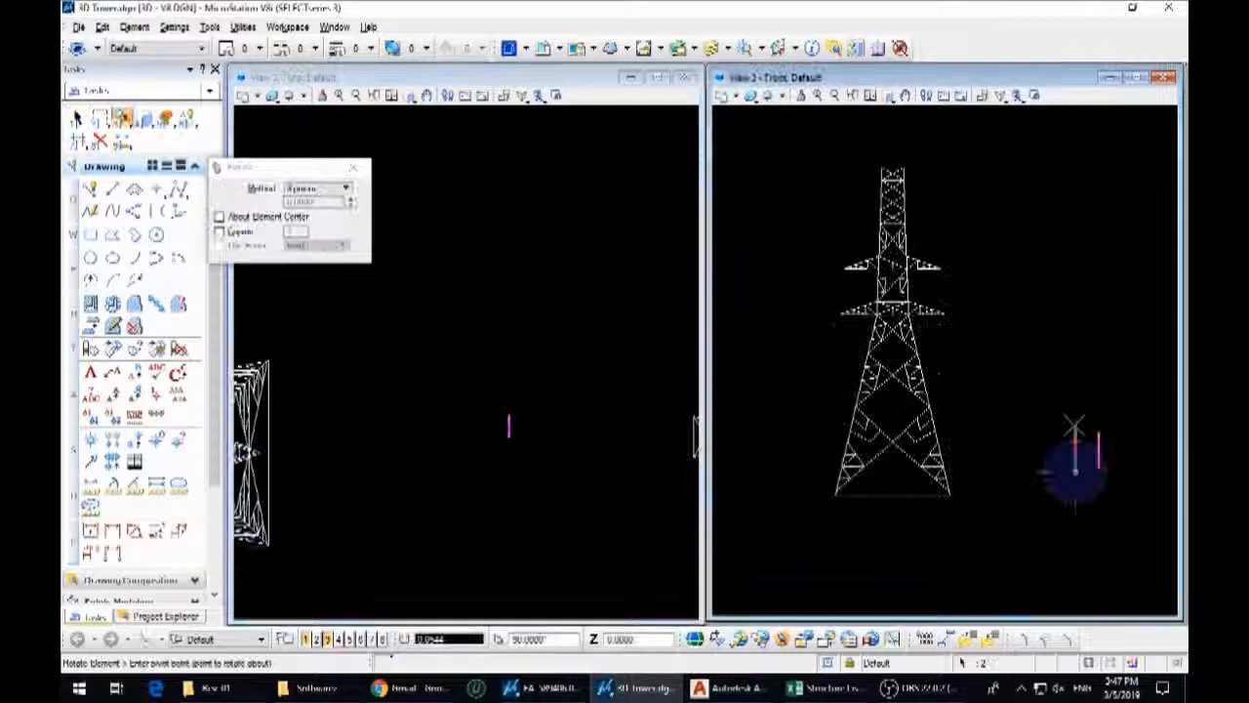
Rotate the upright A16 side arm 90° in plan to face the front view, plus another 180° to reverse its direction
click(536, 444)
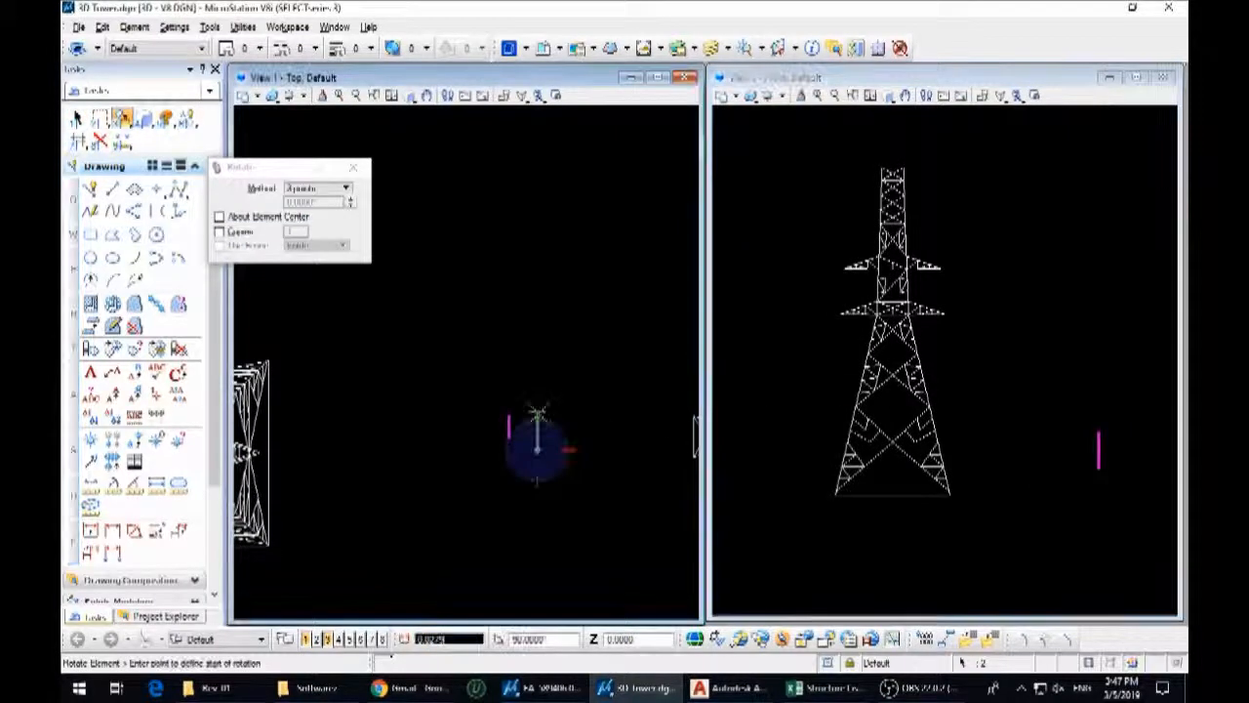
click(597, 449)
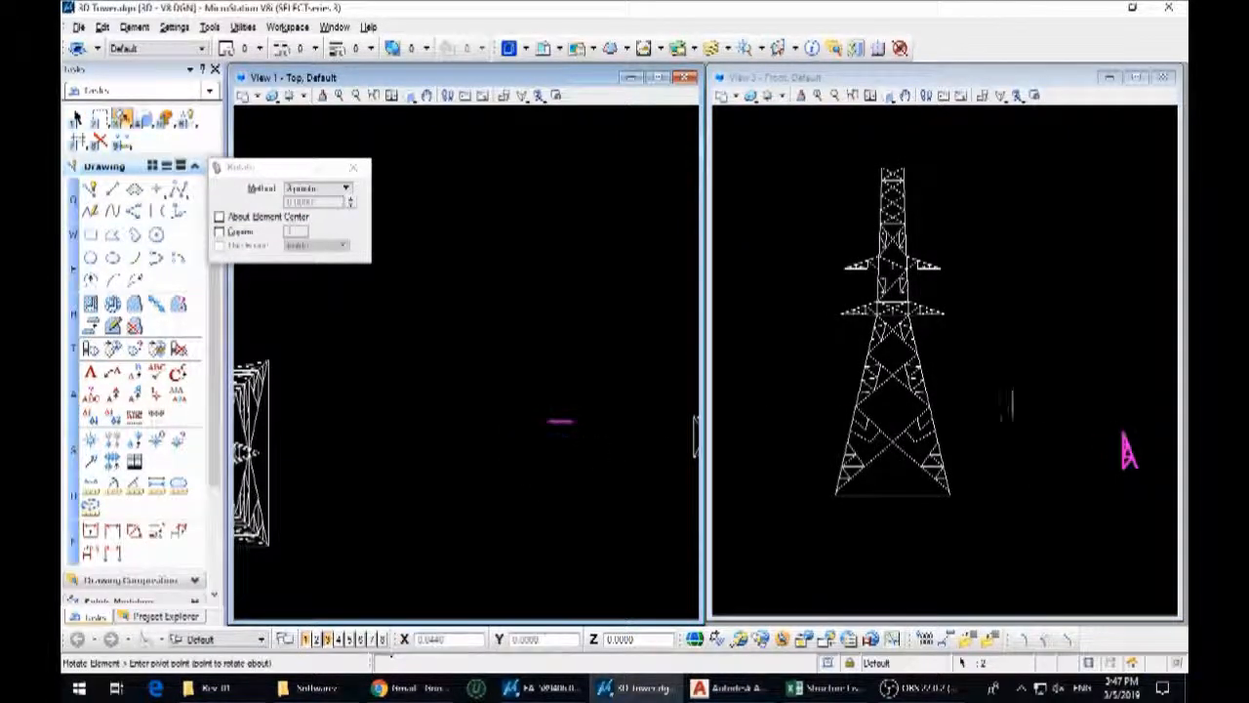
click(583, 392)
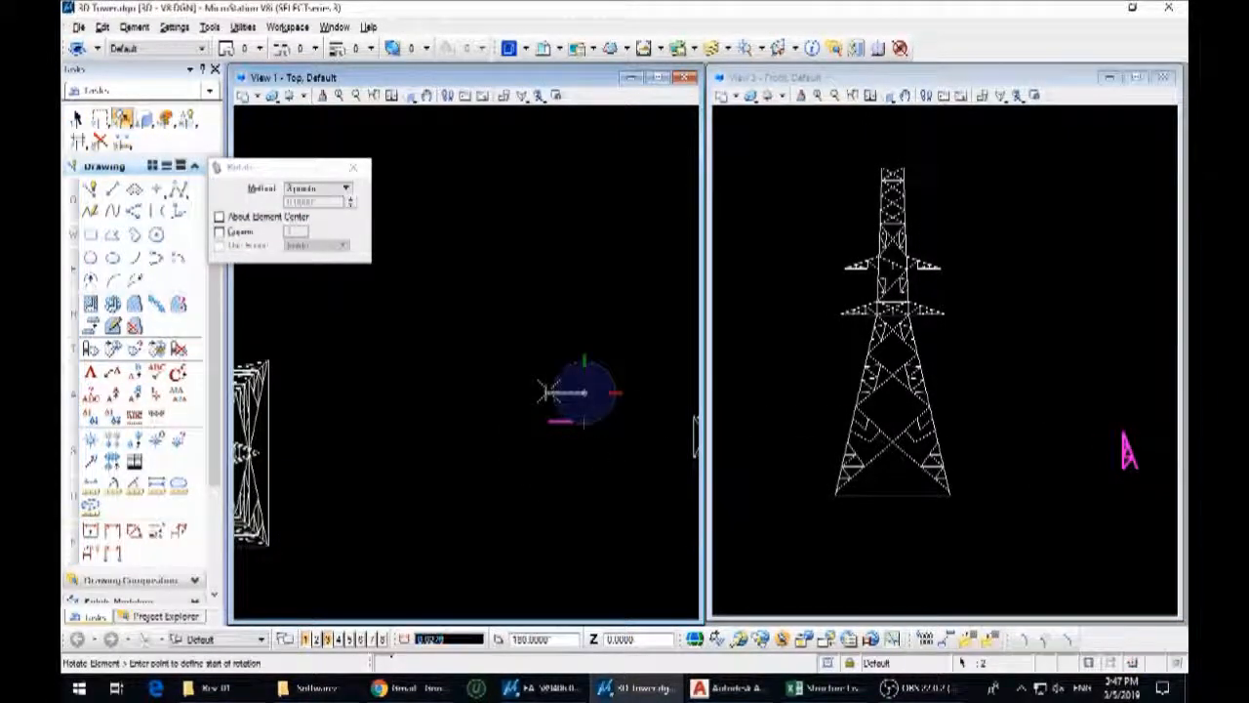
click(630, 392)
middle_drag(1107, 435, 965, 438)
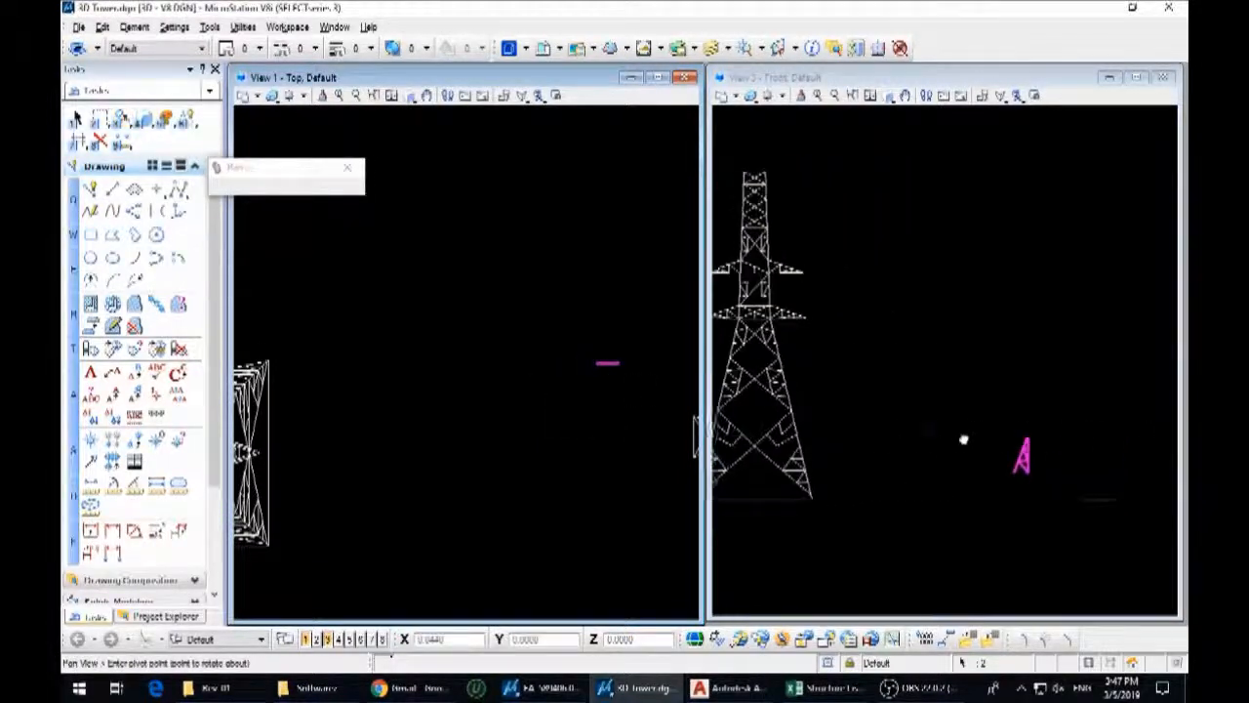
Rotate the A16 side arm to horizontal in the front view and move its lower inner corner onto the tower leg
click(956, 449)
click(956, 482)
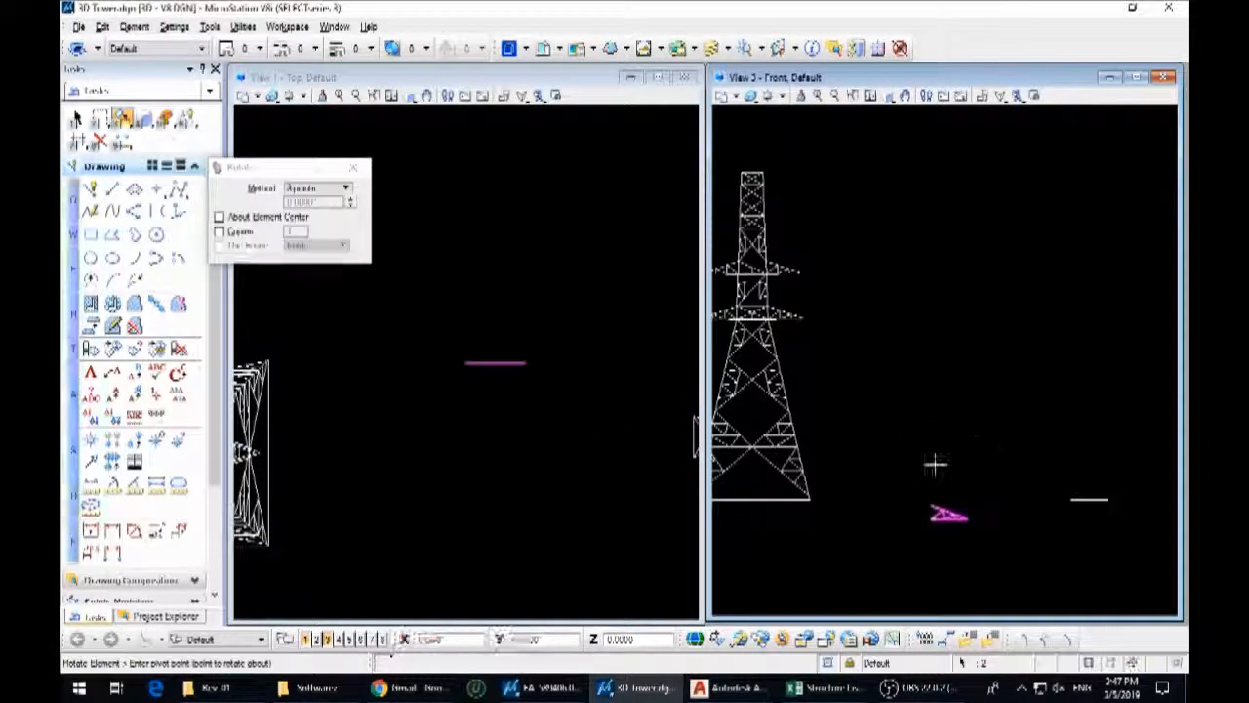
key(3)
key(2)
click(932, 512)
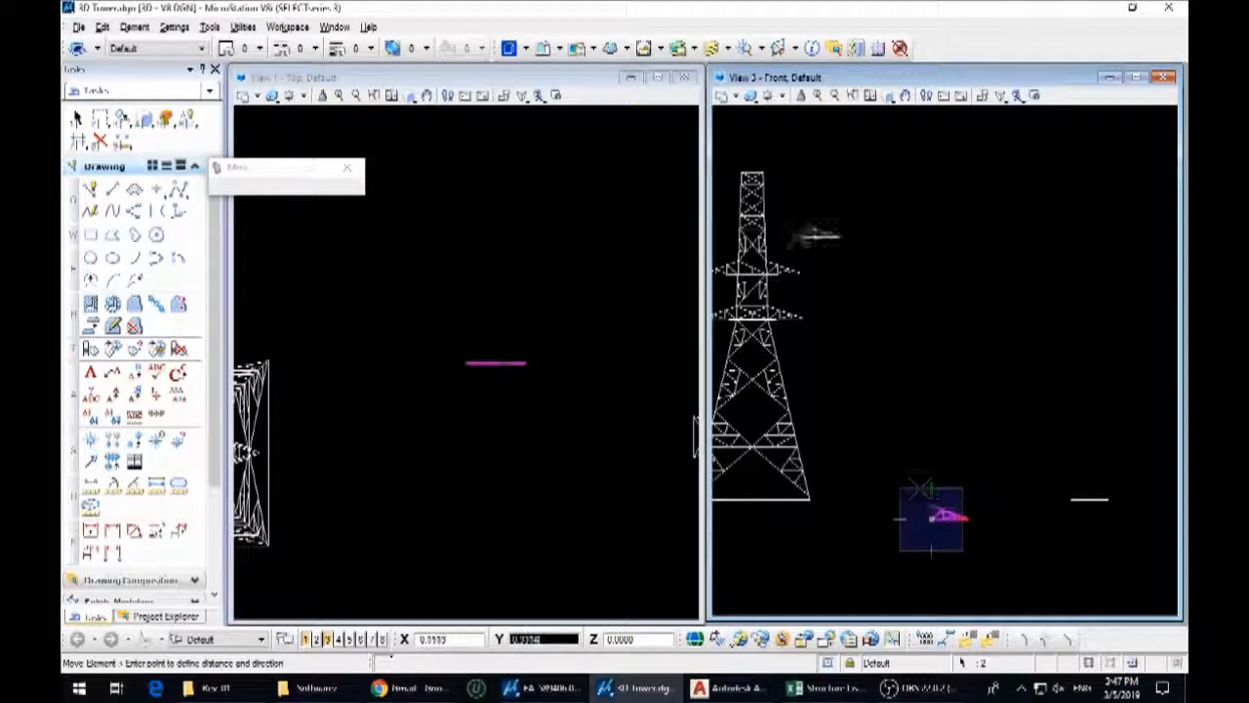
scroll(808, 238, up, 5)
click(906, 329)
right_click(906, 329)
scroll(469, 411, down, 3)
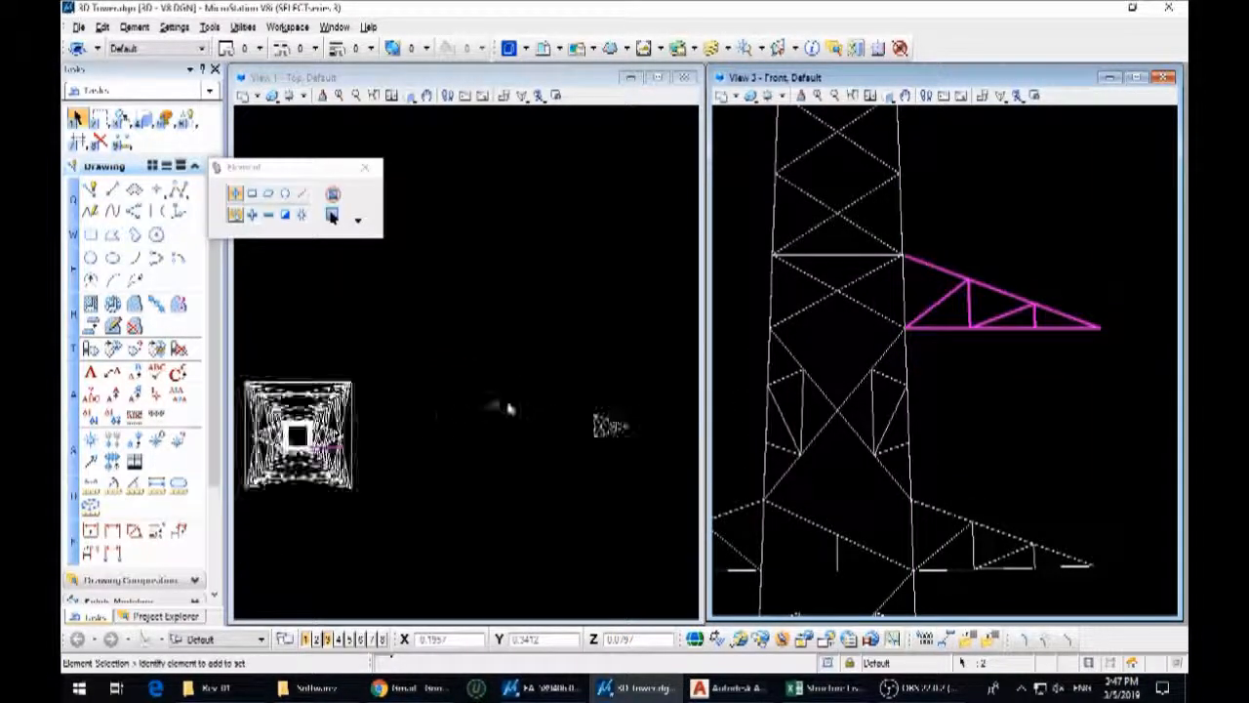
Examine how the placed A16 side arm meets the tower leg in an isometric view
middle_drag(510, 410, 564, 443)
scroll(564, 443, up, 3)
shift+middle_drag(948, 338, 939, 358)
scroll(901, 348, up, 6)
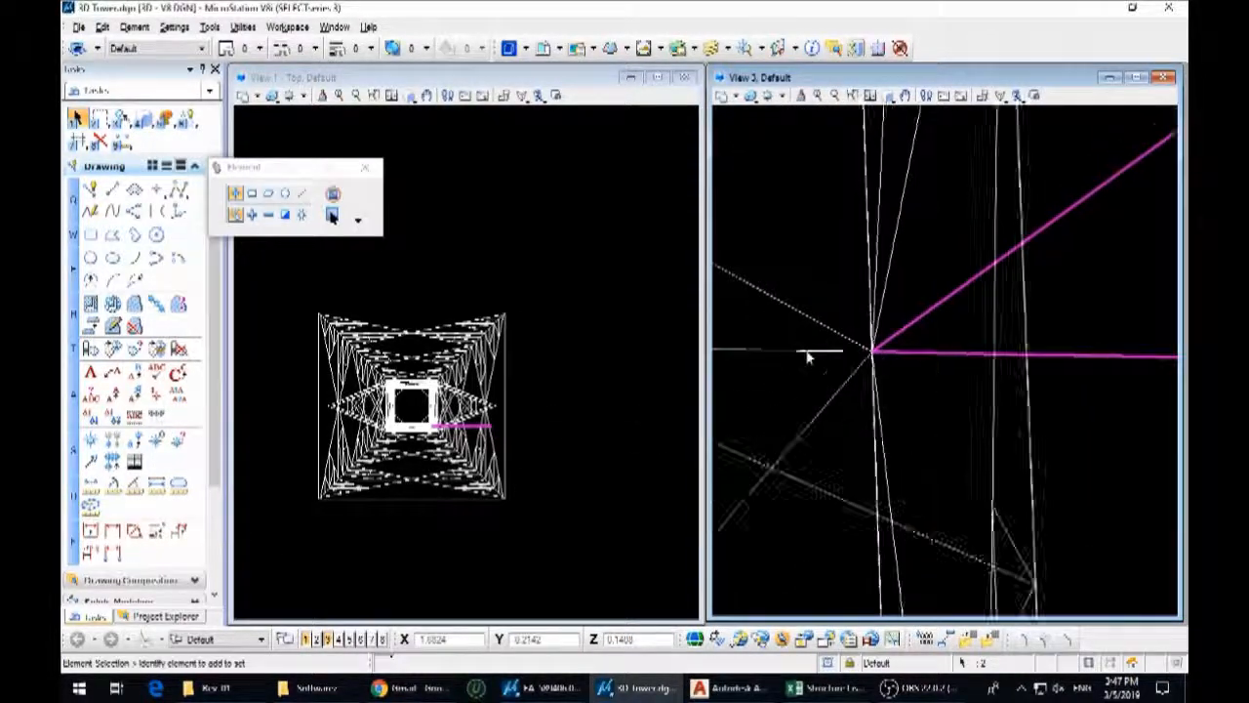
scroll(972, 437, down, 4)
scroll(939, 224, up, 4)
scroll(929, 227, down, 6)
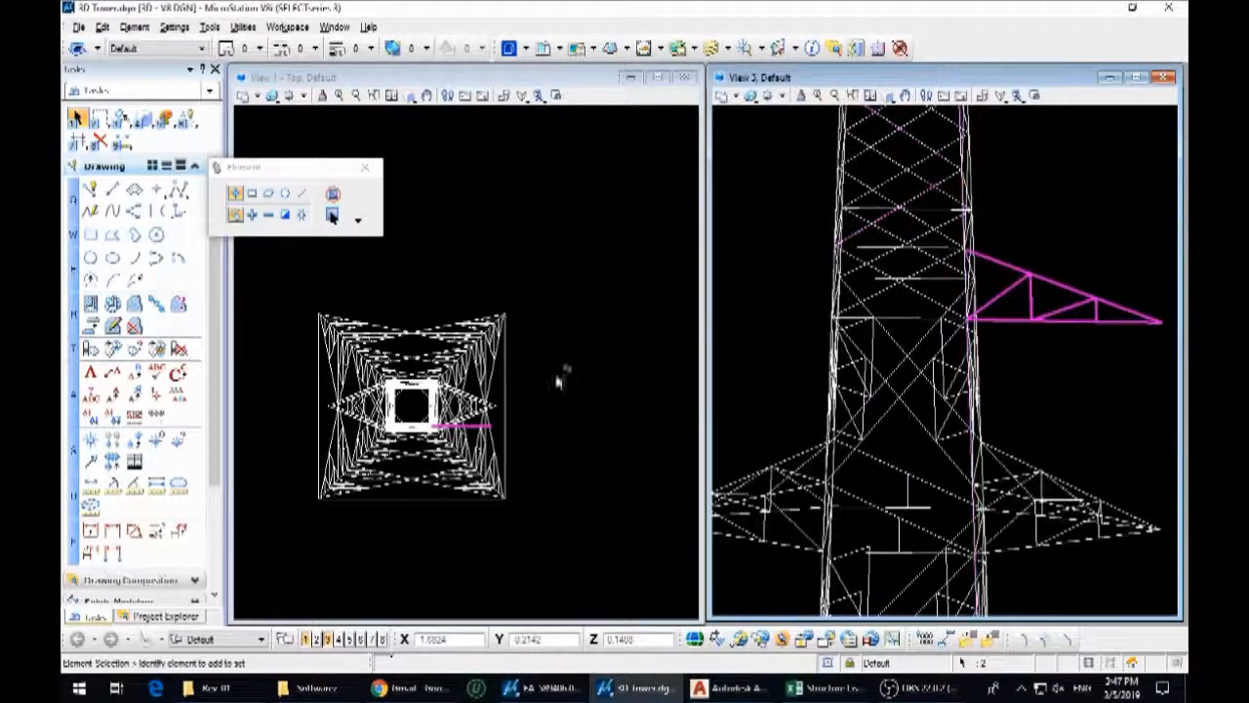
scroll(557, 380, down, 5)
scroll(630, 377, up, 5)
Move the A16 plan arm vertically in the top view so its tip aligns with the tower's centre line
click(603, 446)
drag(603, 446, 511, 378)
key(3)
key(2)
scroll(597, 411, up, 2)
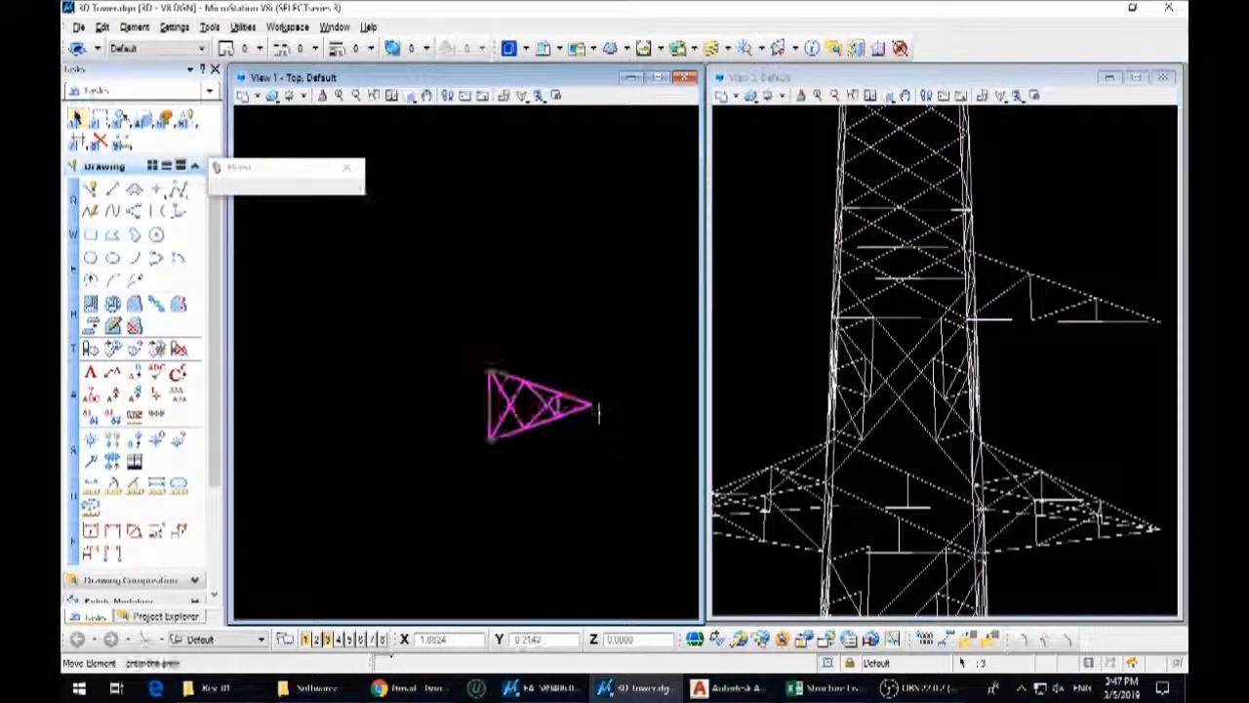
click(593, 405)
scroll(683, 387, down, 6)
scroll(625, 387, up, 5)
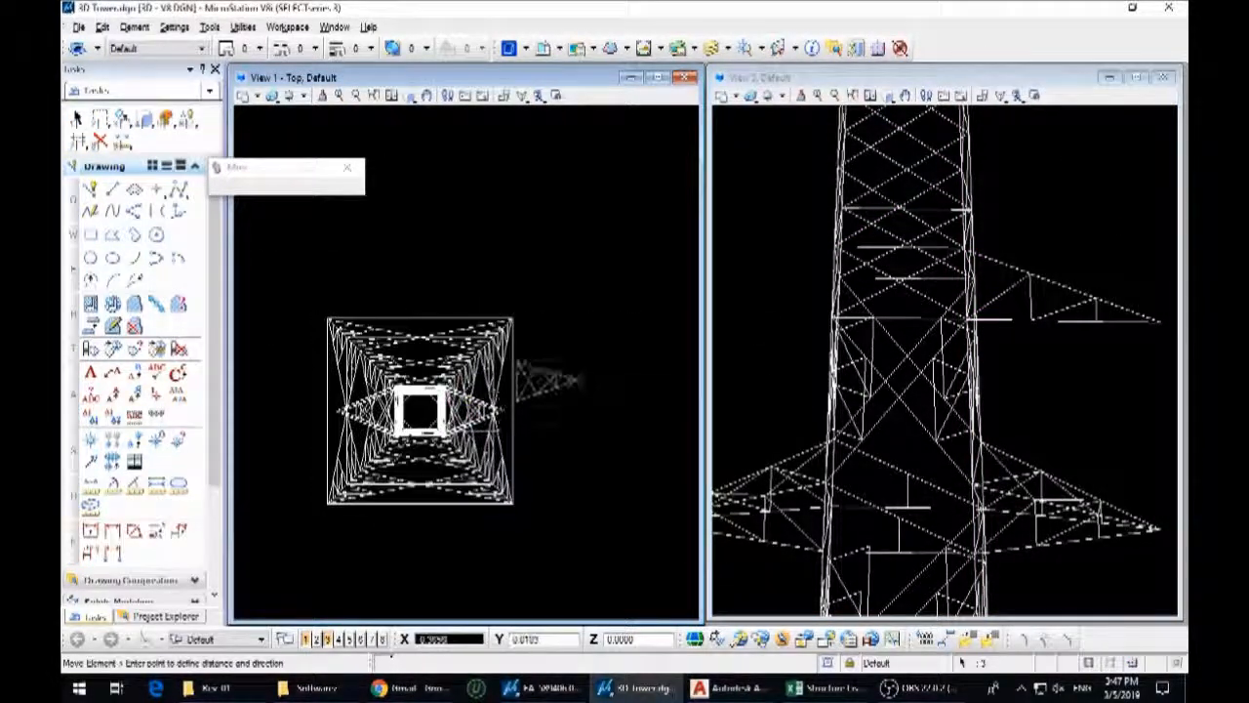
key(Return)
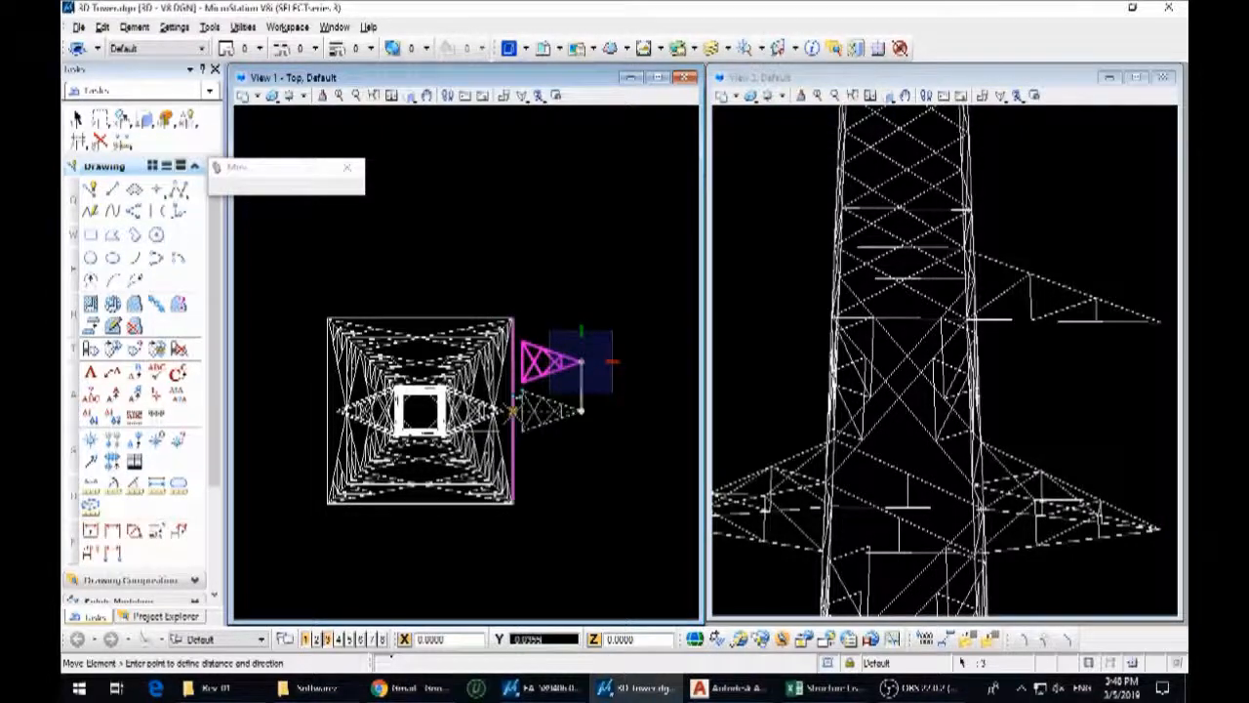
click(513, 411)
scroll(979, 366, down, 3)
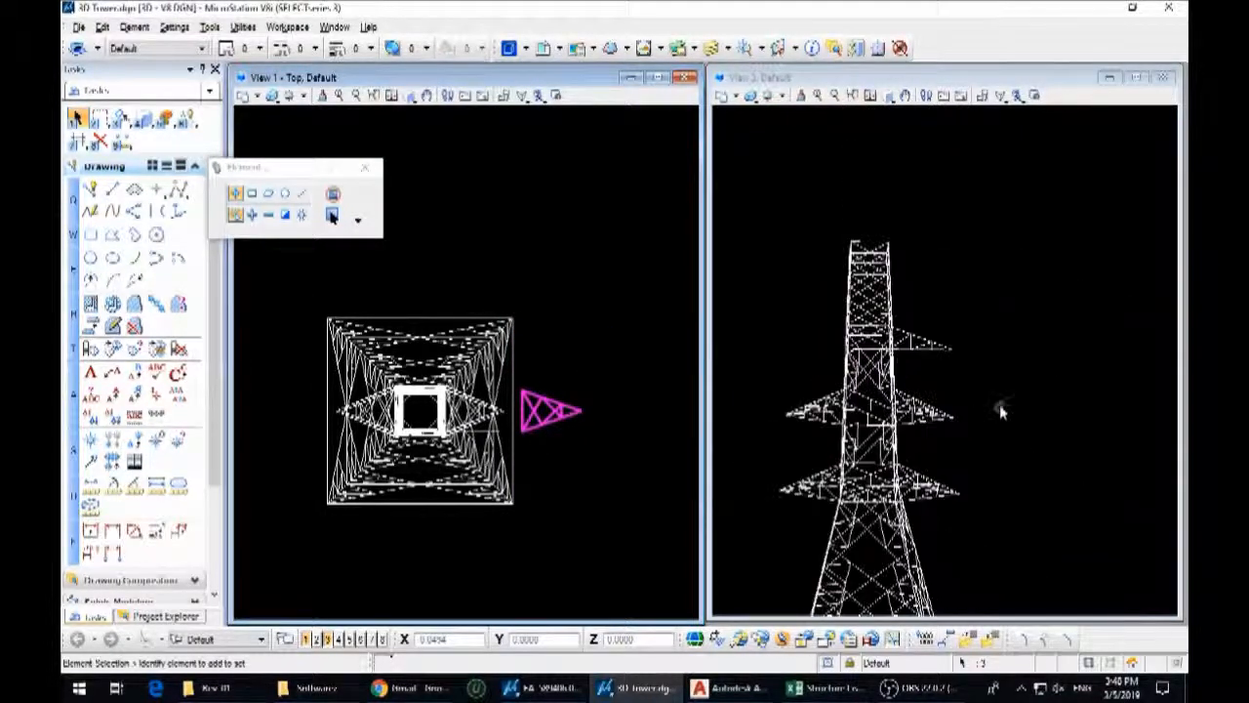
Move the plan arm by its base midpoint to the midpoint between the tower legs at the side arm's upper chord level
key(3)
key(2)
click(523, 430)
right_click(525, 430)
scroll(524, 430, up, 5)
key(3)
key(2)
click(513, 369)
scroll(956, 357, up, 6)
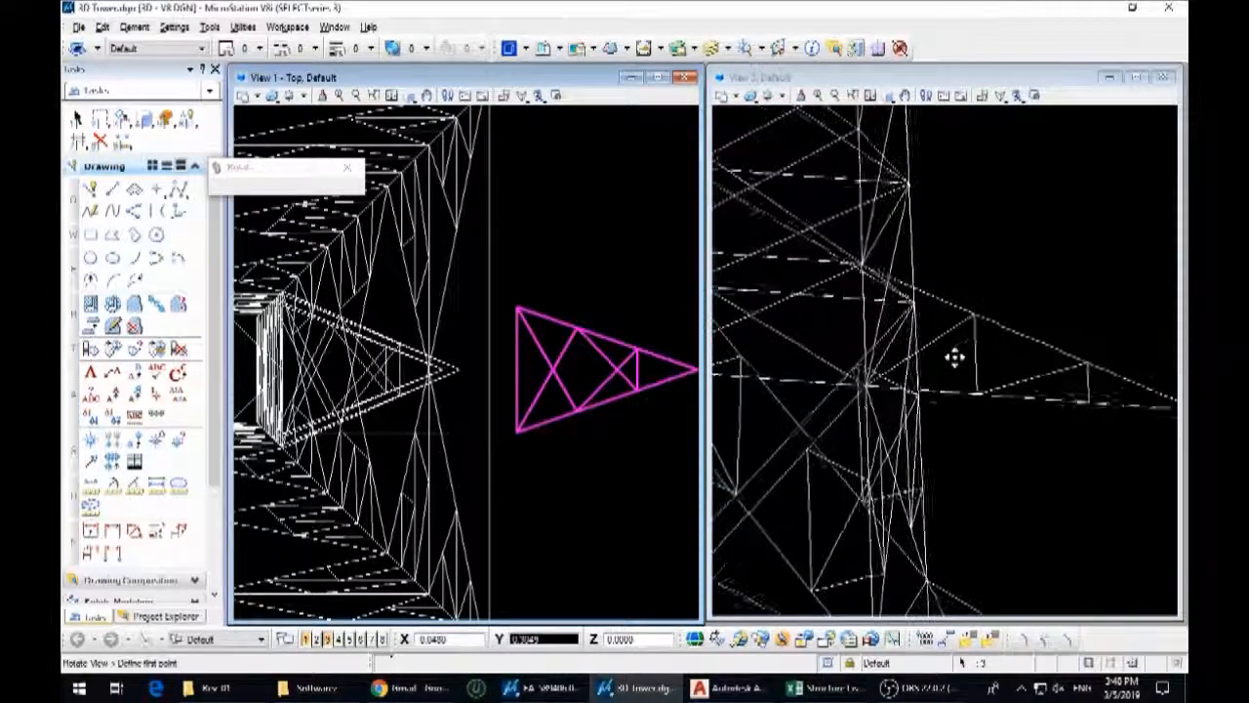
click(886, 231)
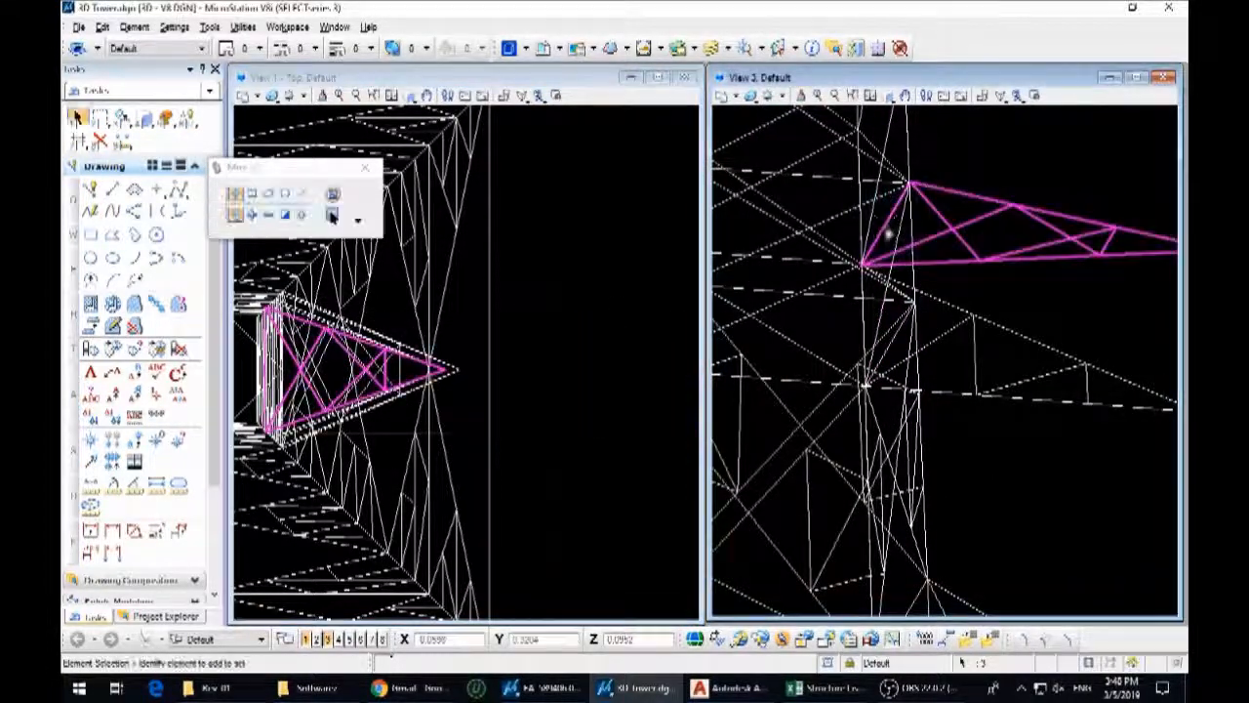
scroll(935, 202, up, 3)
scroll(917, 237, down, 5)
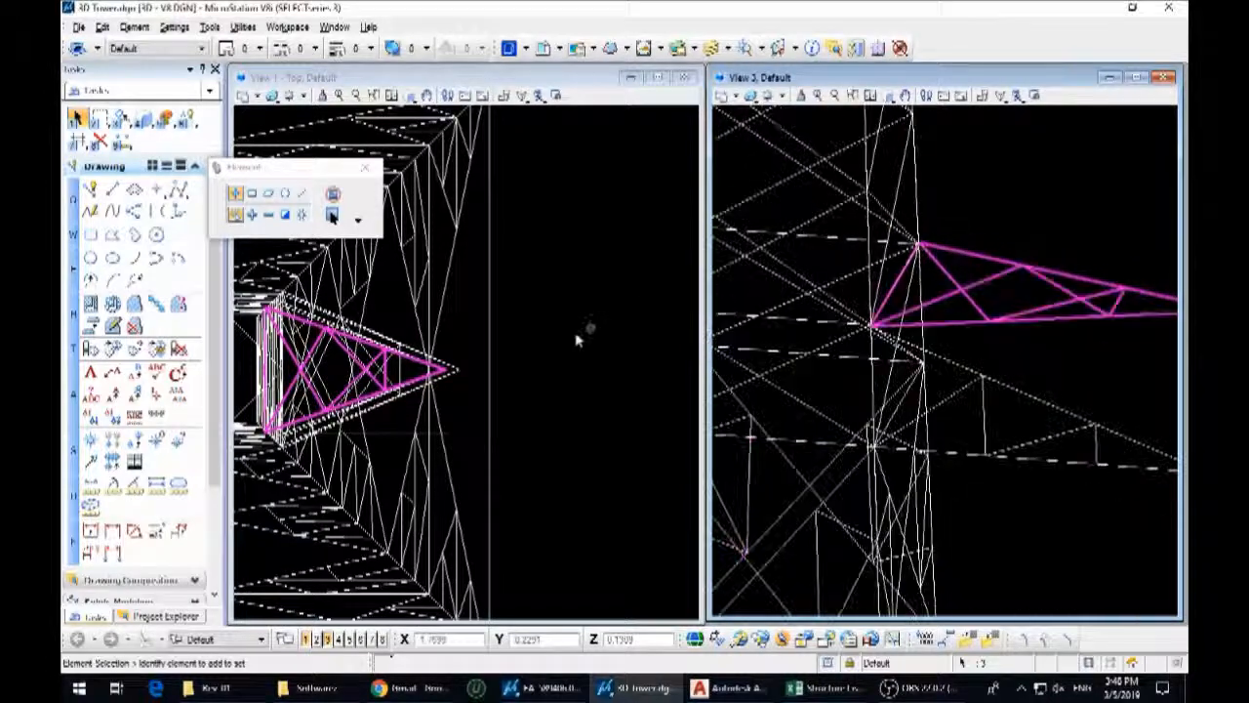
key(3)
key(2)
scroll(431, 369, up, 5)
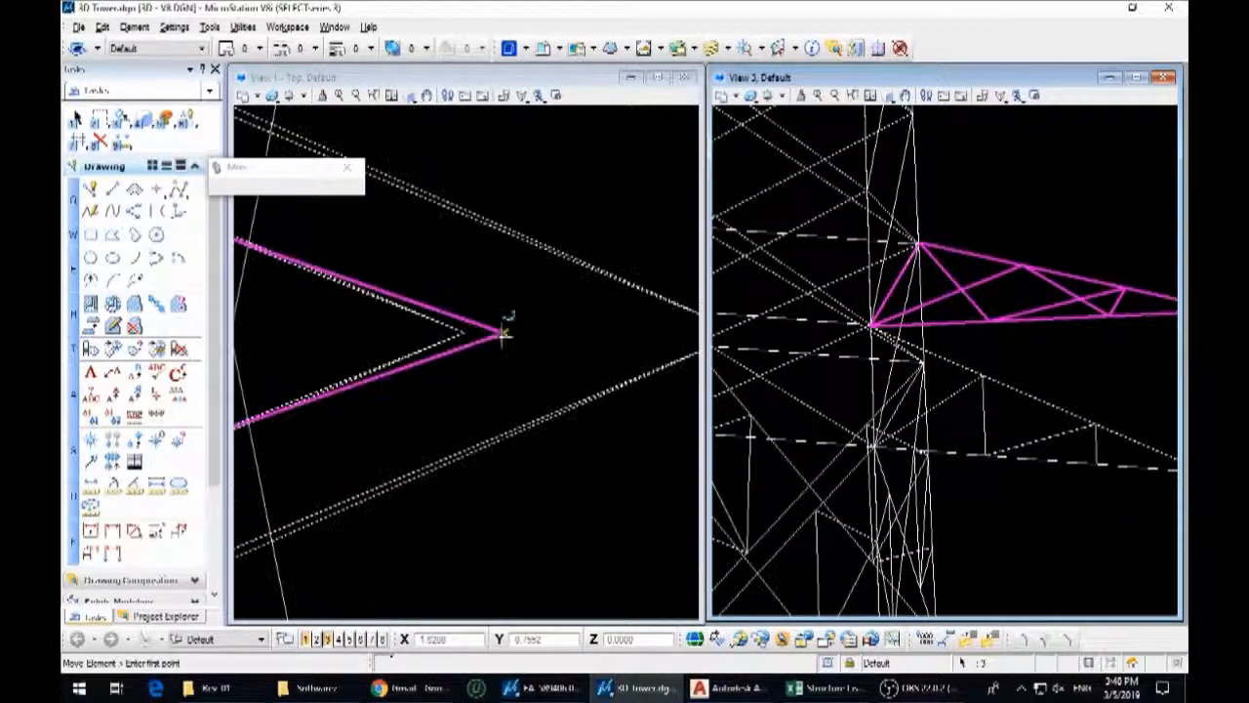
click(502, 329)
scroll(502, 329, down, 4)
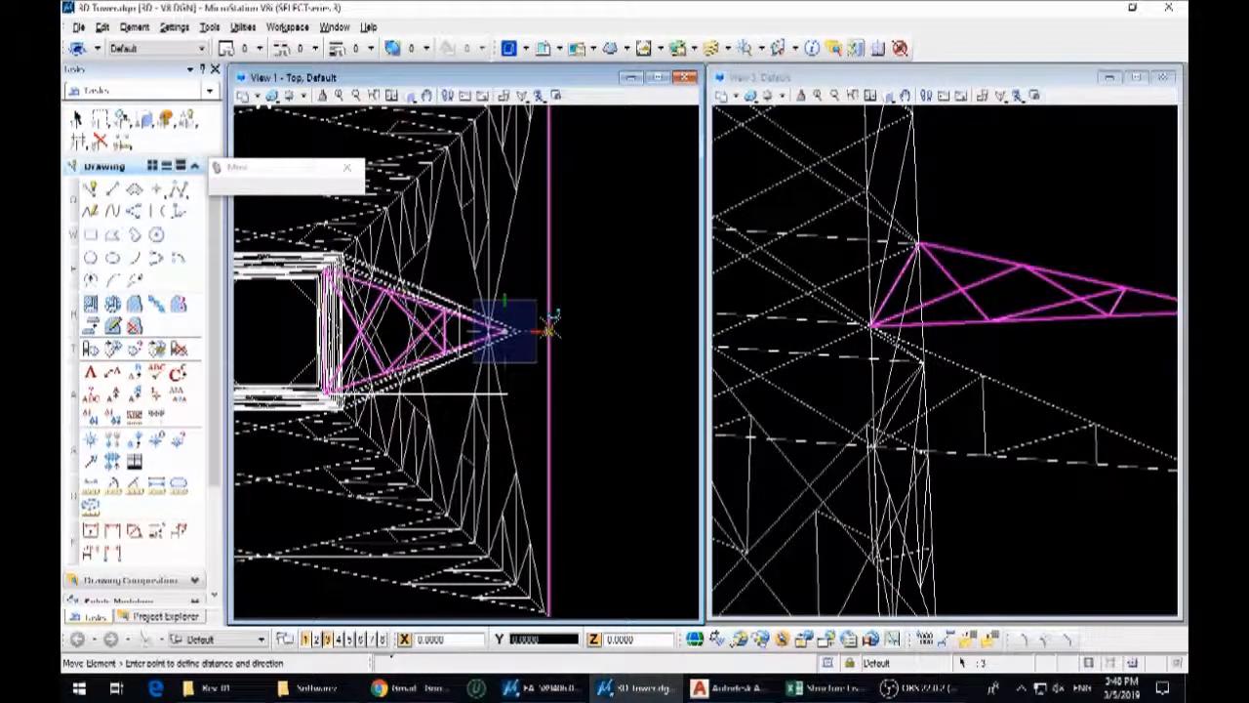
key(Escape)
scroll(1048, 326, down, 3)
scroll(983, 310, up, 3)
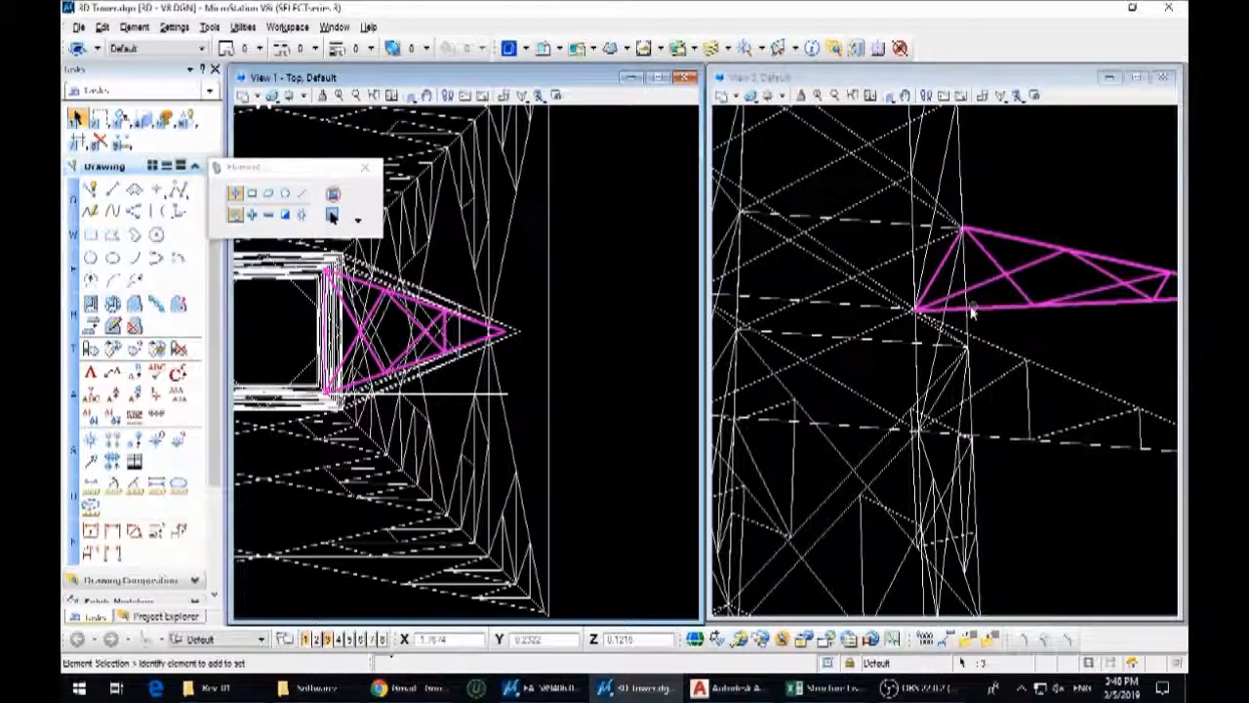
Move the plan arm outward, clear of the members crowding its connection to the tower legs
key(3)
key(2)
scroll(972, 311, down, 3)
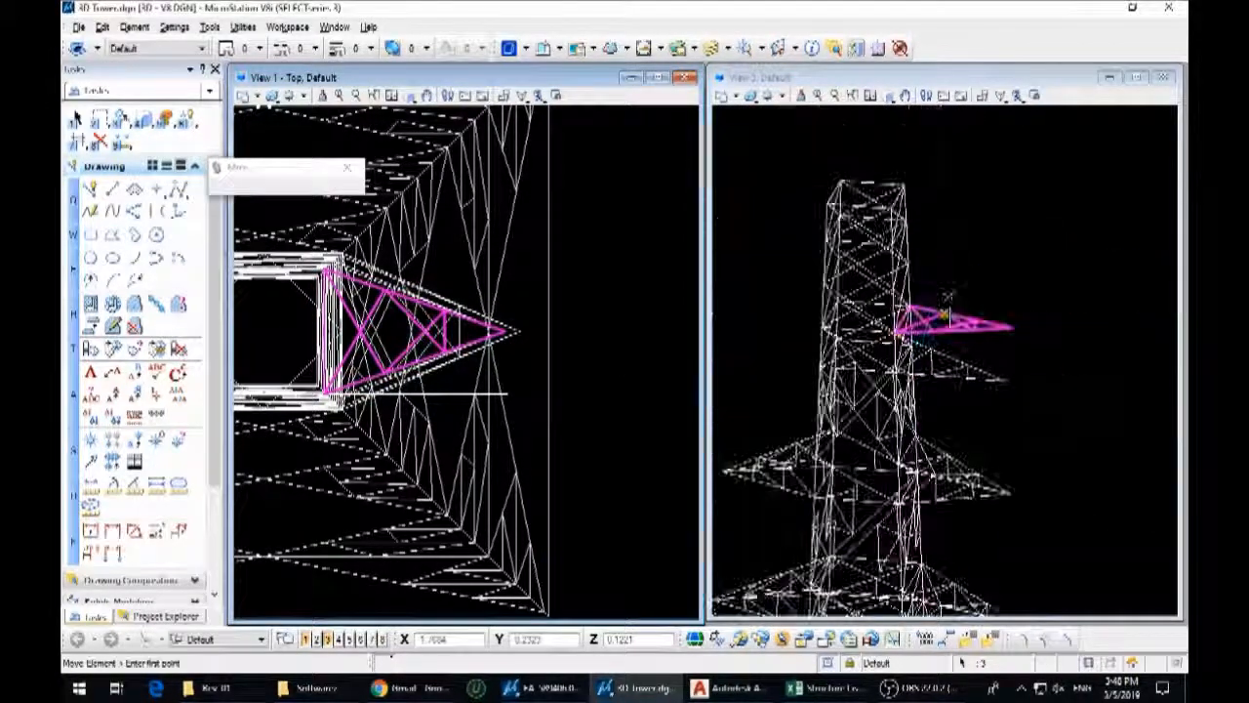
click(944, 315)
scroll(986, 271, up, 3)
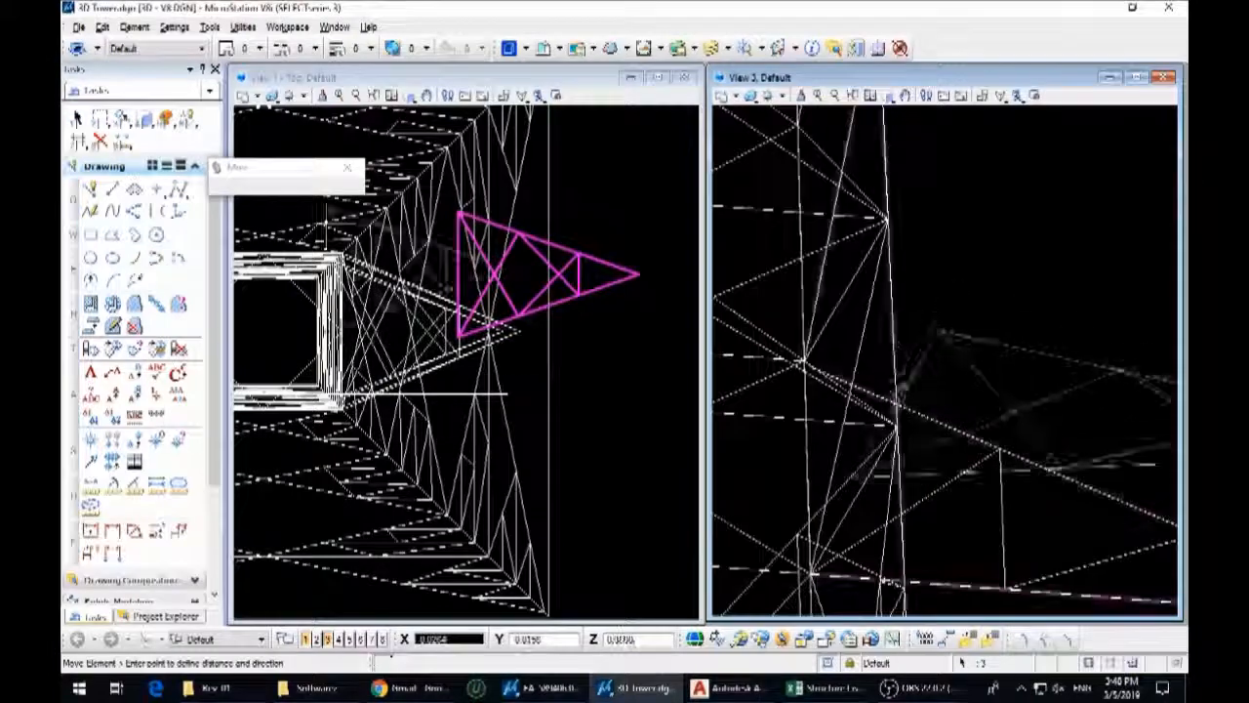
click(902, 406)
key(Escape)
Rotate the plan arm about its inner end to follow the slope of the side arm's upper chord
key(3)
key(4)
click(900, 404)
scroll(867, 374, down, 3)
scroll(864, 363, up, 3)
click(986, 457)
key(Escape)
Reattach the sloped plan arm by its base midpoint to the midpoint between the tower legs at upper chord level
key(3)
key(2)
click(922, 414)
click(945, 372)
key(Escape)
key(3)
key(2)
click(831, 338)
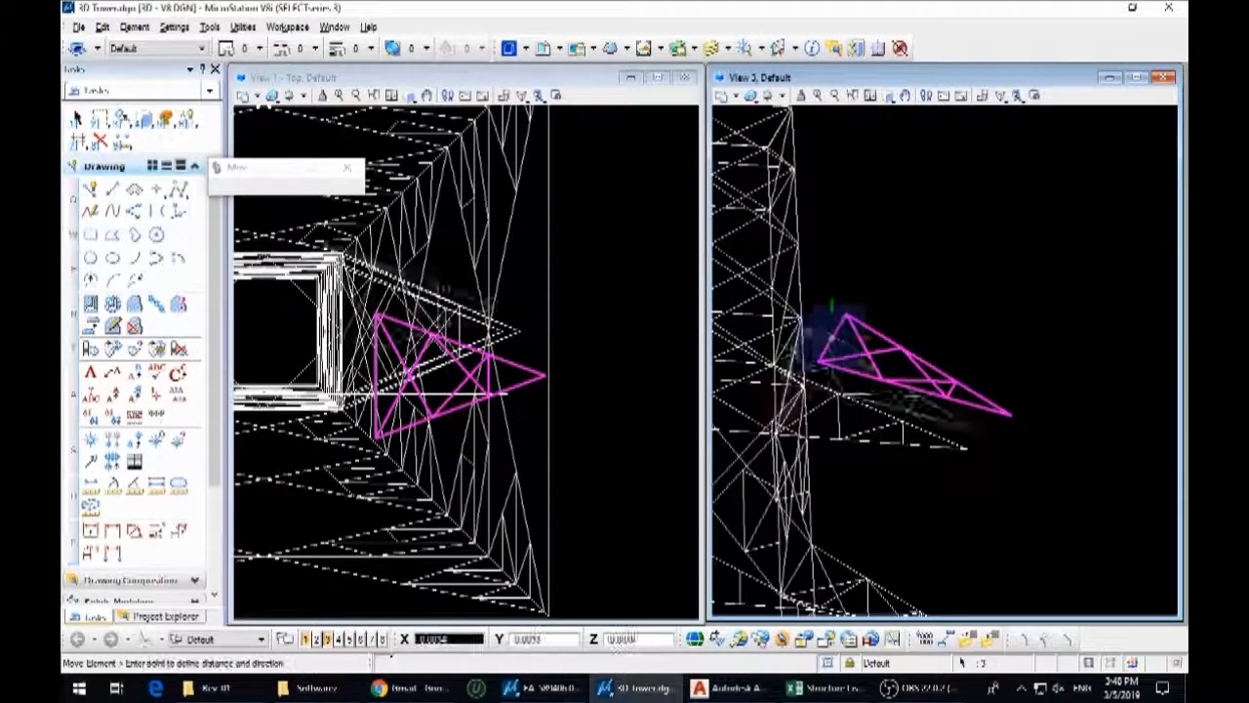
scroll(781, 355, up, 3)
shift+middle_drag(908, 404, 910, 401)
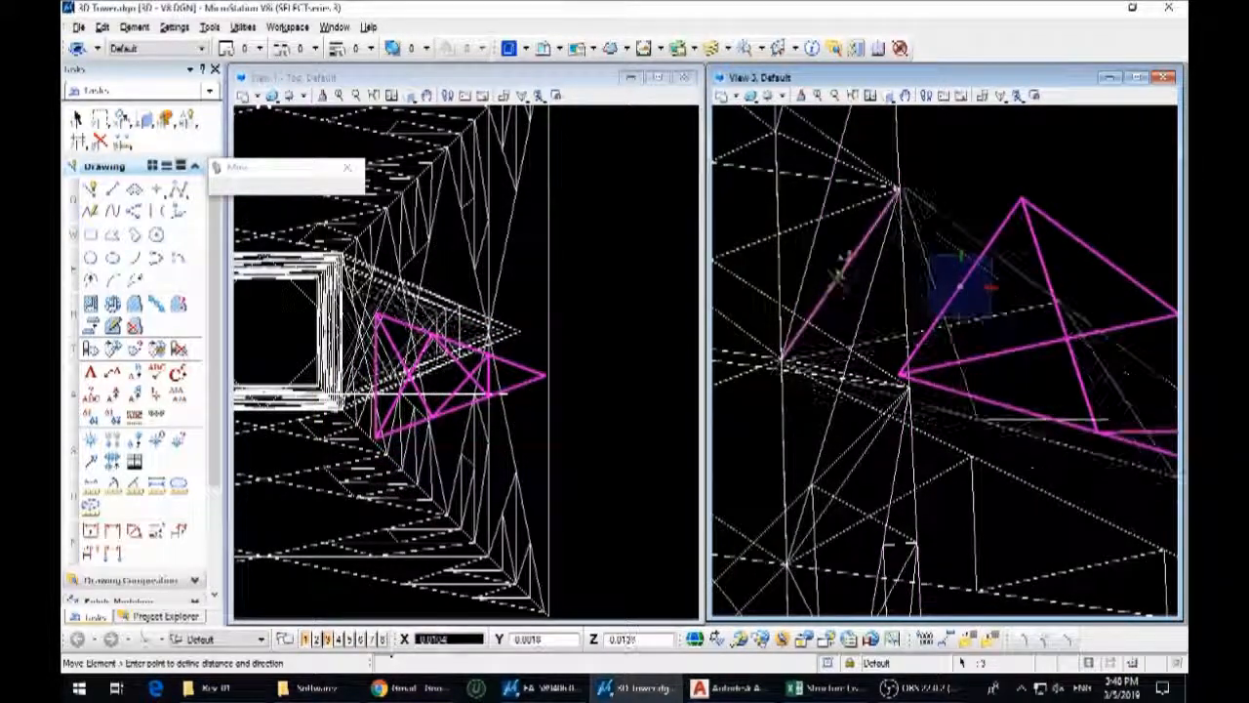
click(841, 272)
Align the tip of the sloped plan arm with the midpoint of the tower's outer base edge in the top view
scroll(485, 333, up, 5)
key(3)
key(2)
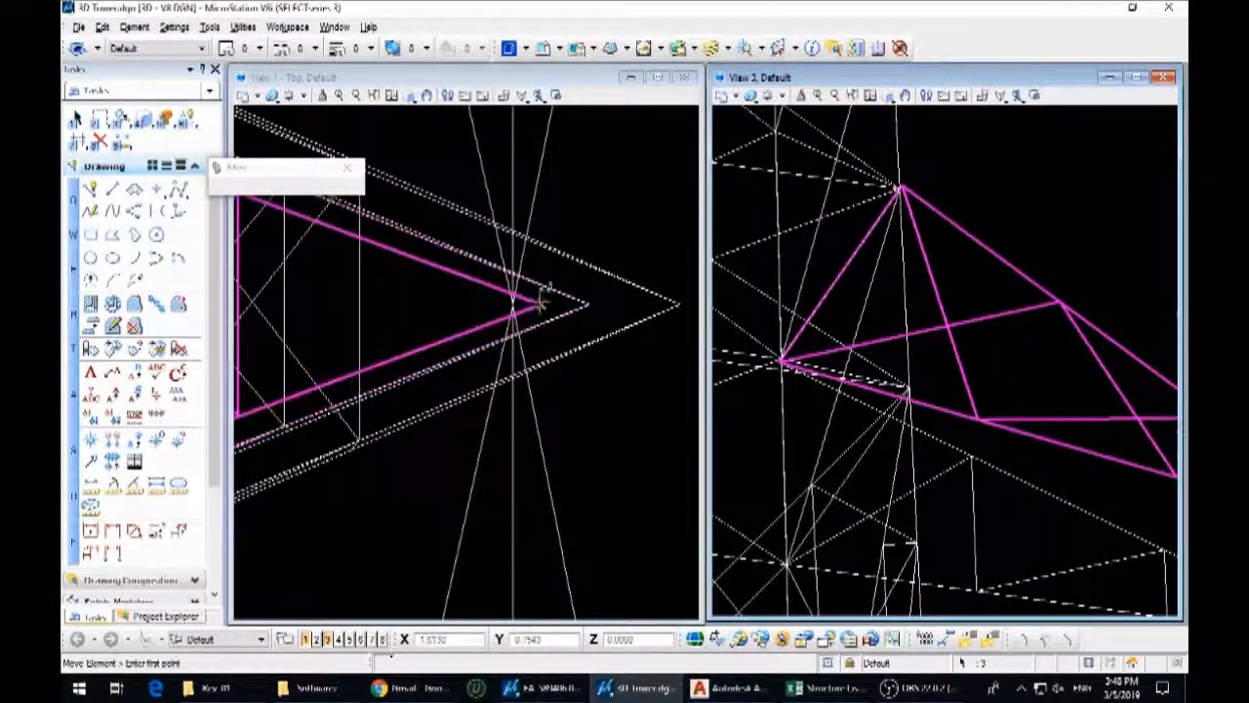
click(541, 302)
scroll(542, 303, down, 5)
click(565, 308)
Rotate the A16 side arm about its lower inner corner so its tip swings in to the tower's plan centre line
middle_drag(1123, 575, 960, 372)
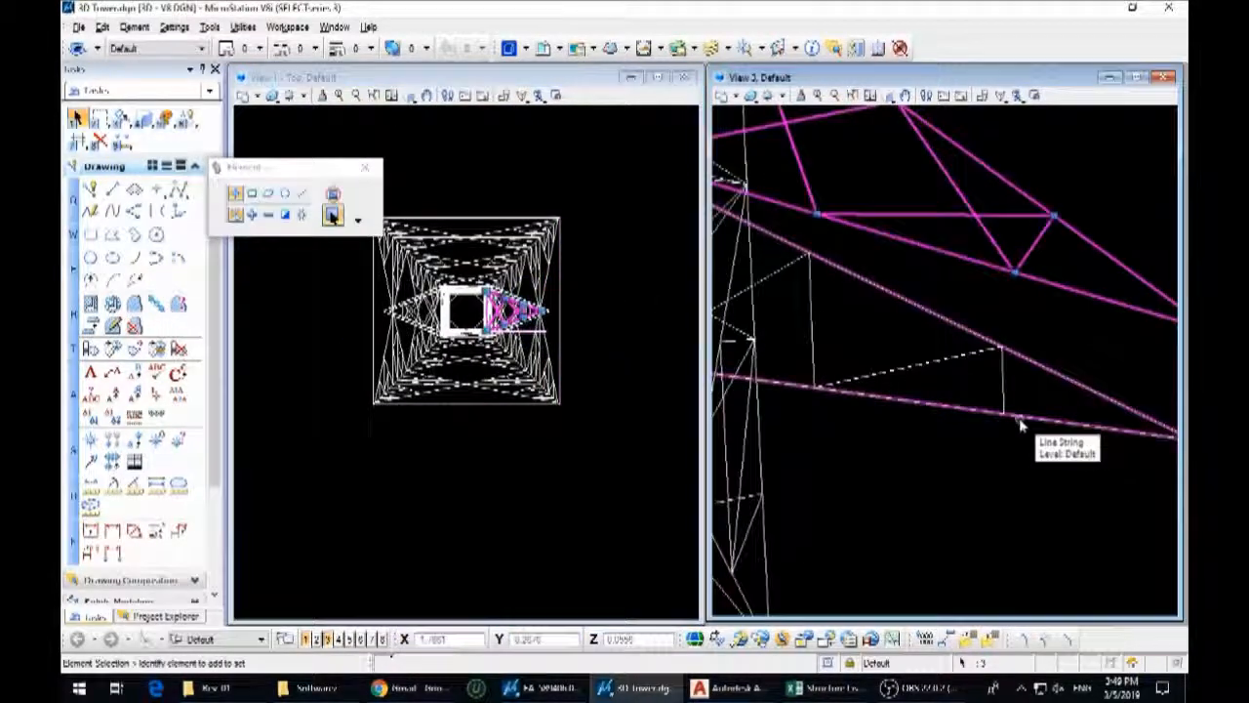
drag(993, 464, 823, 310)
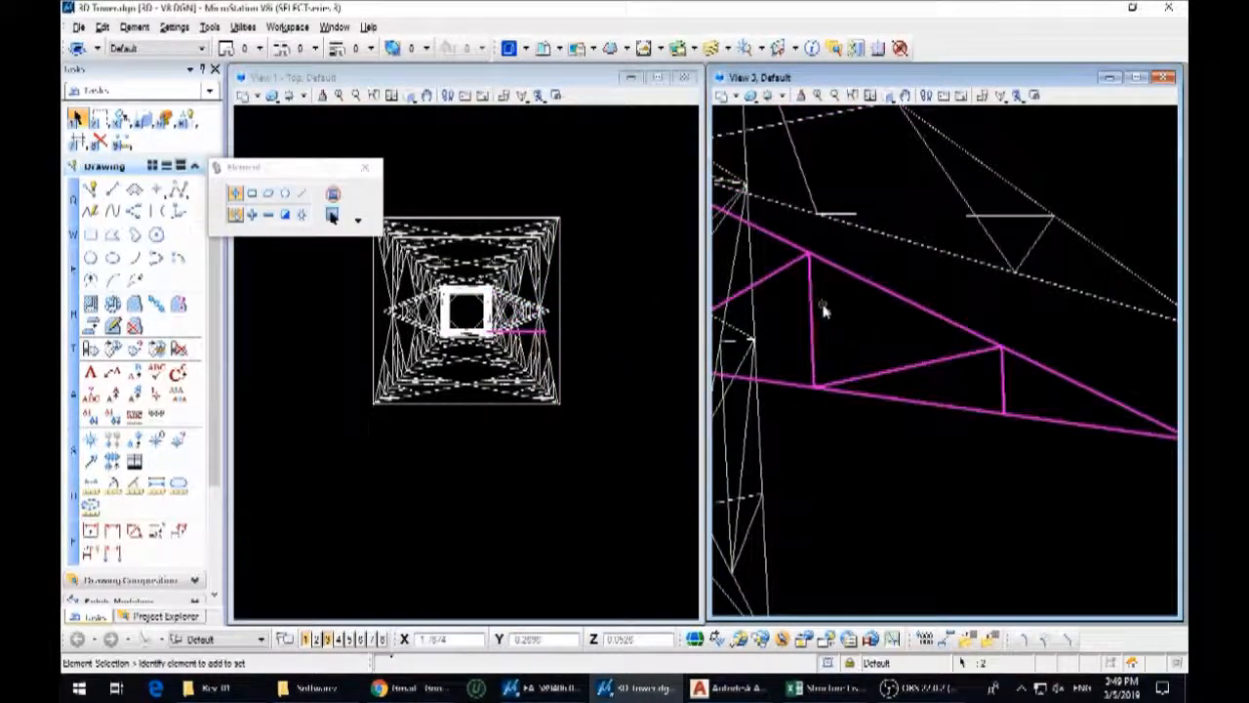
key(3)
key(5)
middle_drag(814, 290, 1017, 325)
scroll(829, 190, up, 3)
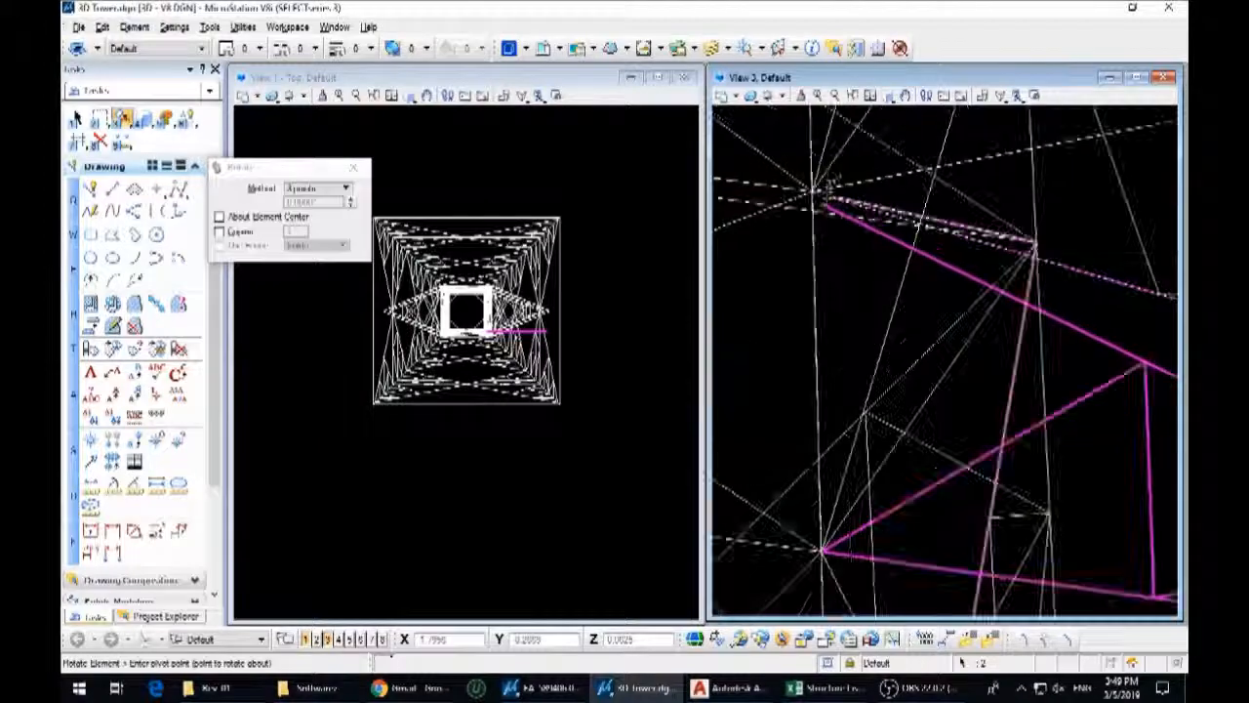
click(822, 552)
scroll(822, 549, down, 5)
scroll(903, 494, up, 2)
scroll(859, 493, up, 8)
key(Escape)
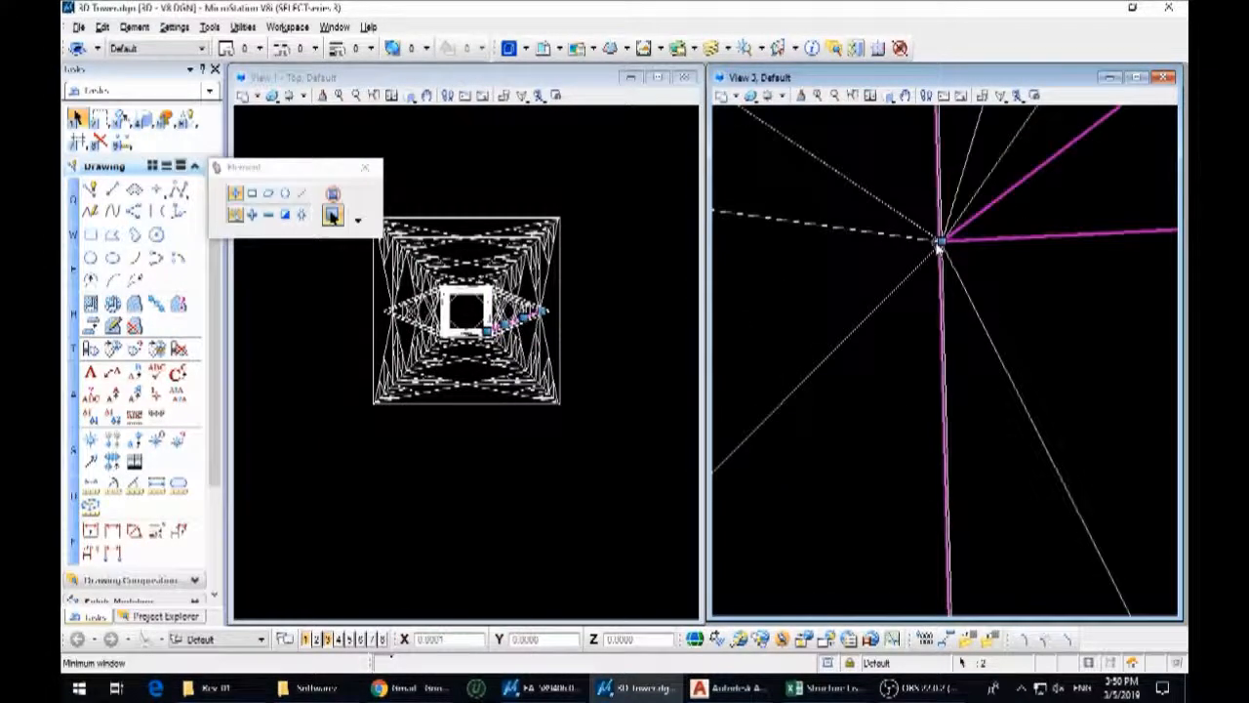
scroll(880, 281, down, 8)
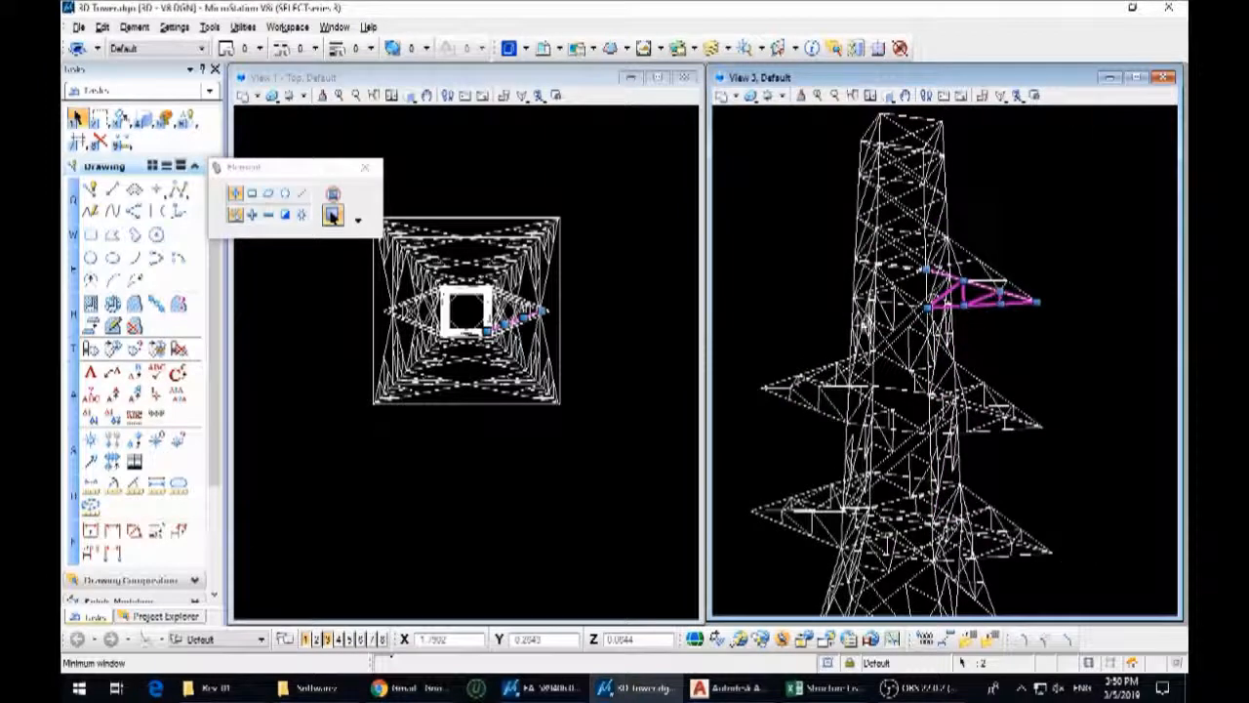
Mirror a copy of the rotated A16 side arm across the tower's centre line in the top view
key(3)
key(6)
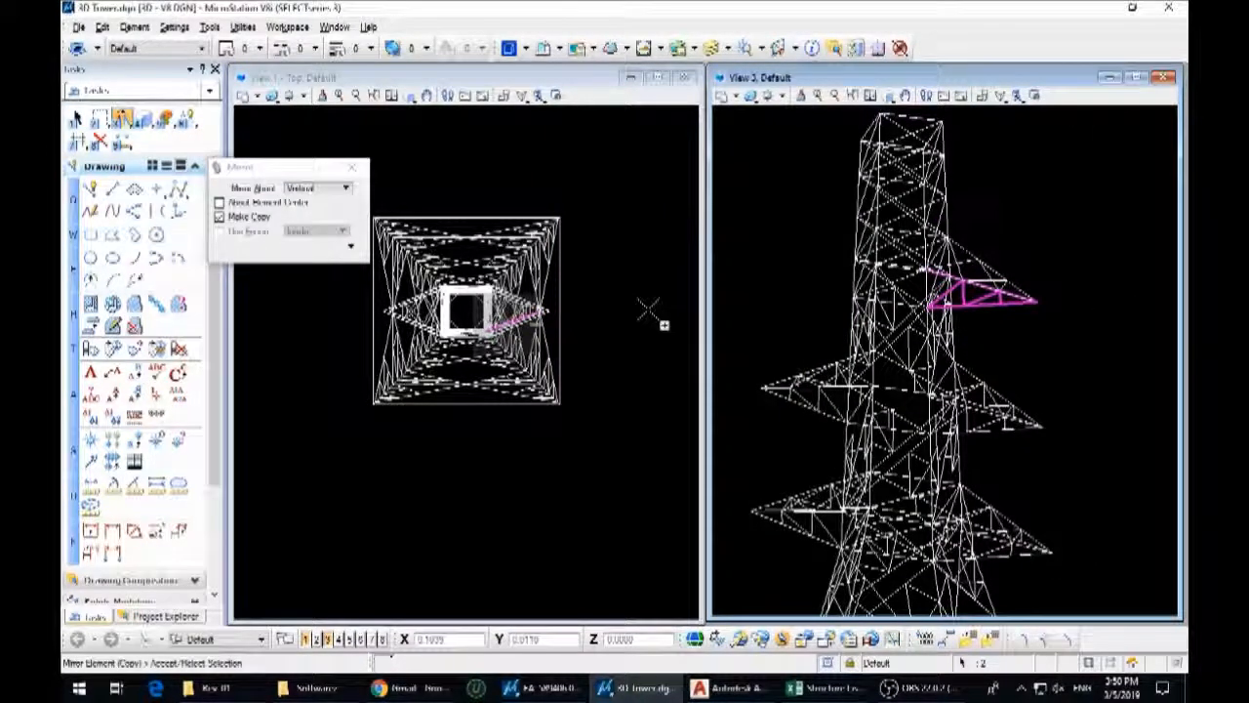
scroll(835, 186, up, 1)
key(Escape)
scroll(535, 310, up, 2)
scroll(601, 359, down, 1)
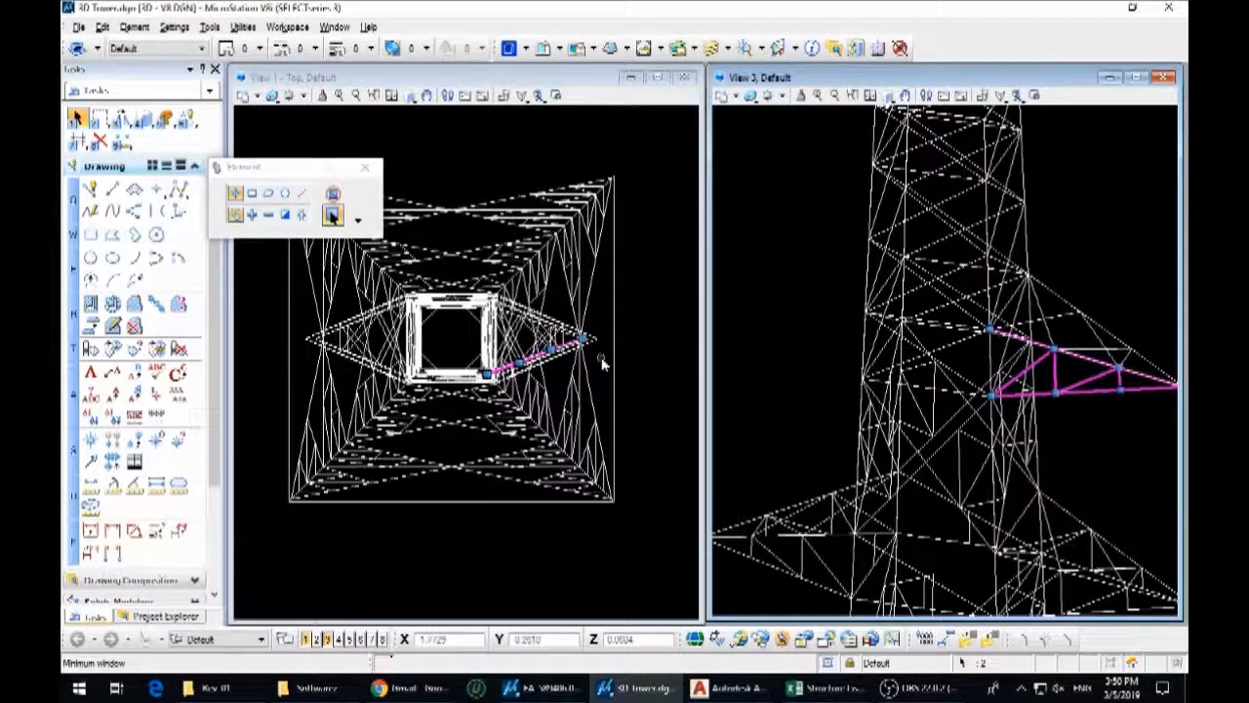
key(3)
key(6)
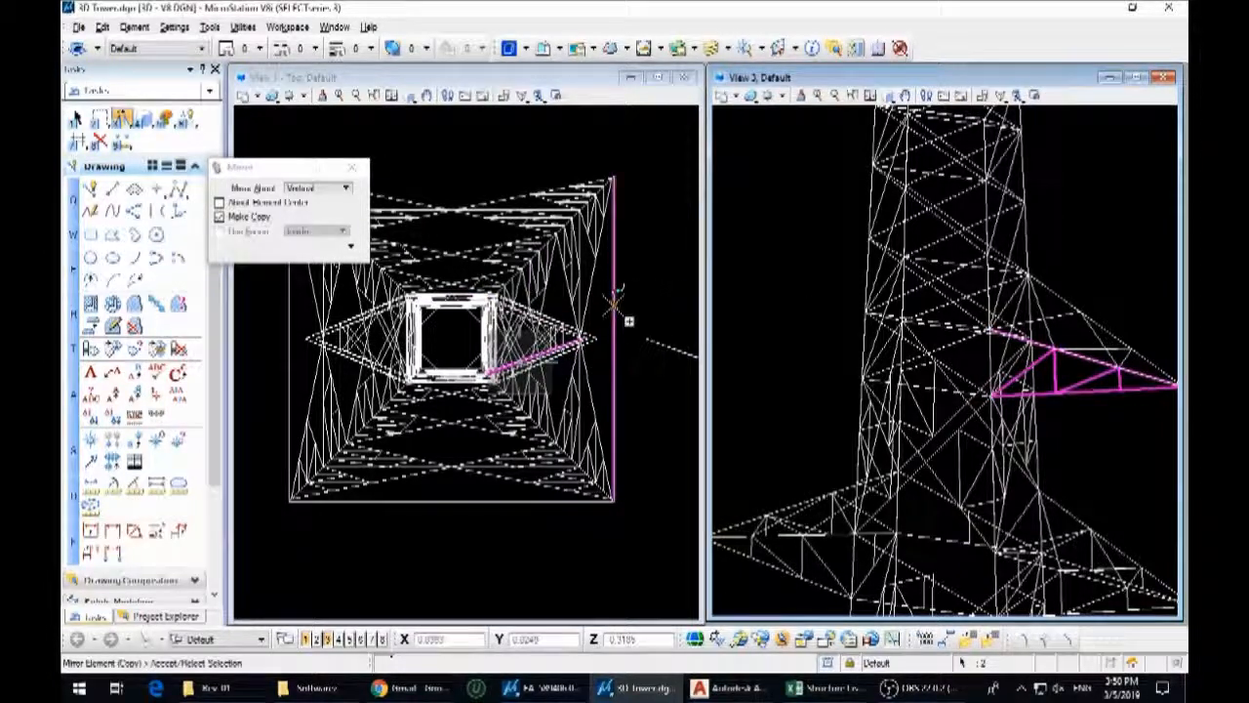
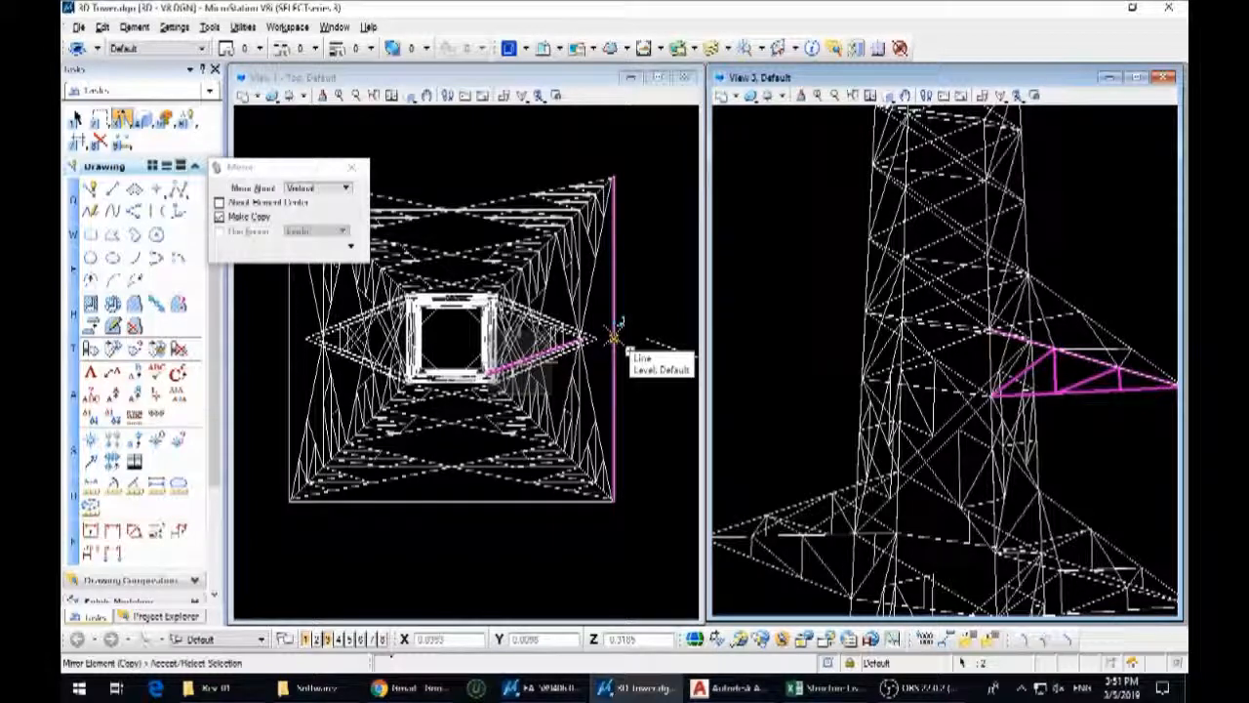
Mirror a copy of the A16 side arm about a horizontal axis through the midpoint of the tower's outer base edge
click(318, 188)
click(318, 202)
click(617, 340)
right_click(617, 340)
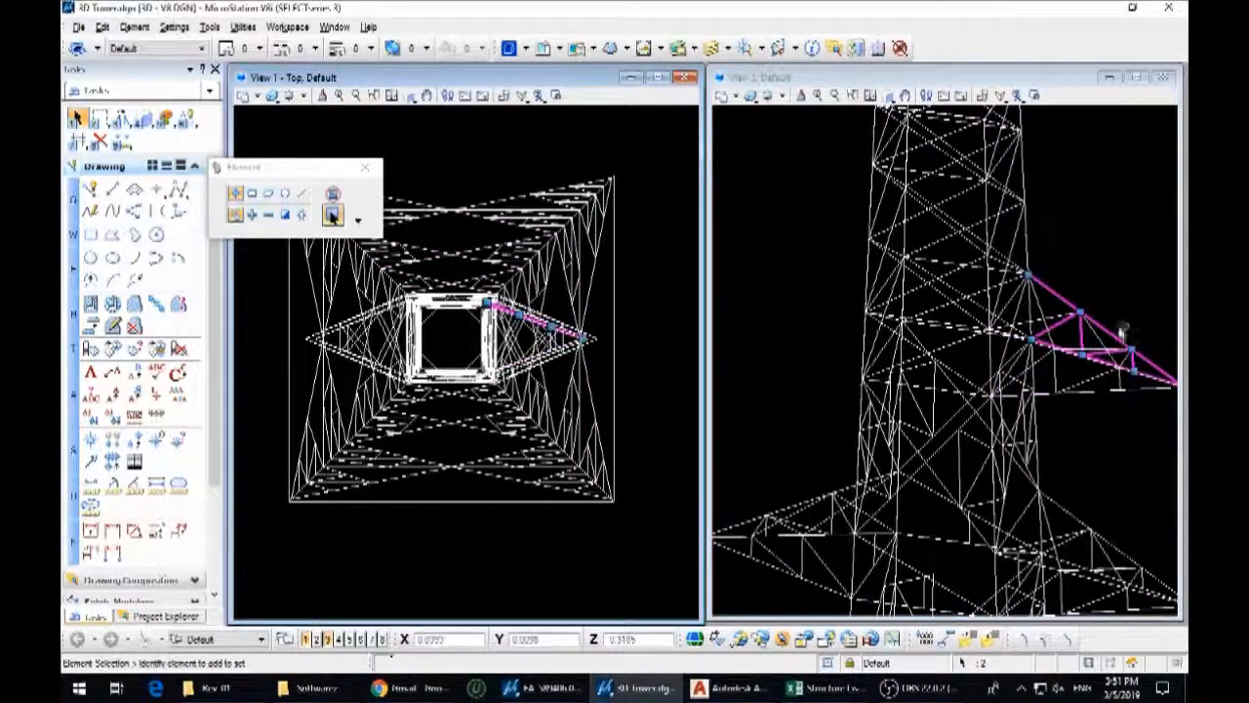
Mirror a copy of the complete A16-level crossarm about a vertical axis onto the opposite side of the tower
scroll(1122, 332, up, 5)
scroll(1009, 323, down, 8)
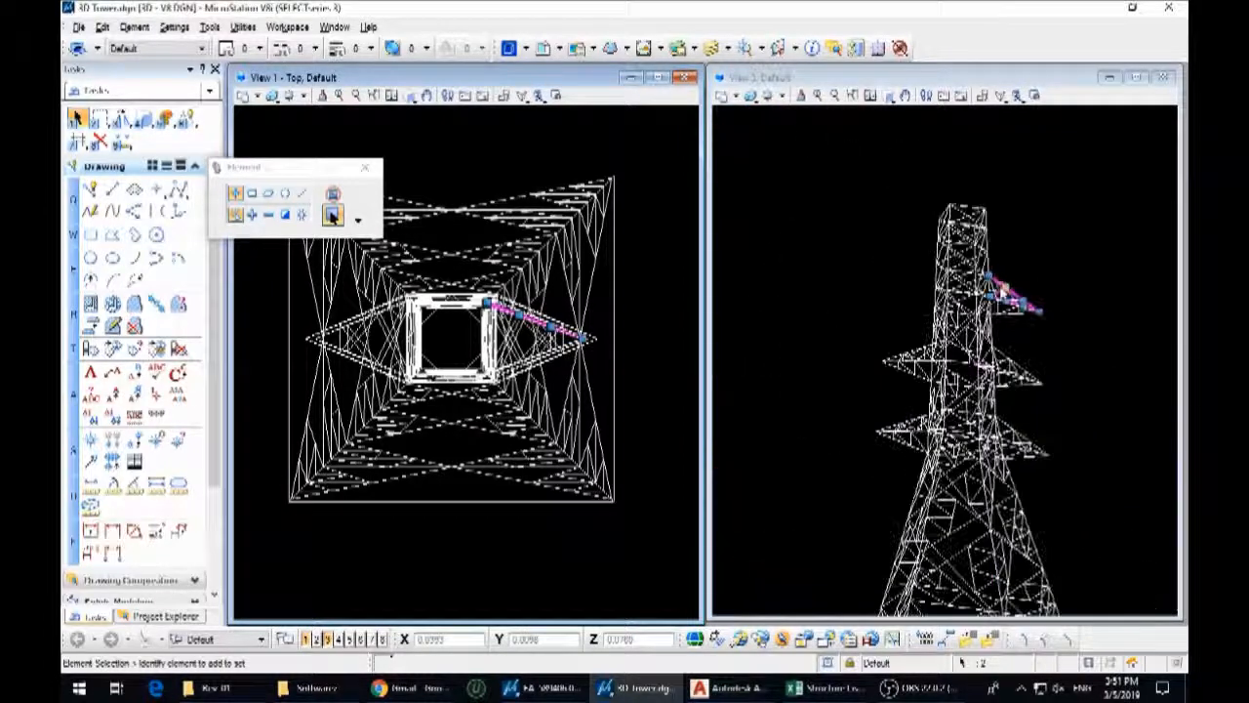
scroll(1002, 289, up, 3)
drag(1054, 335, 927, 226)
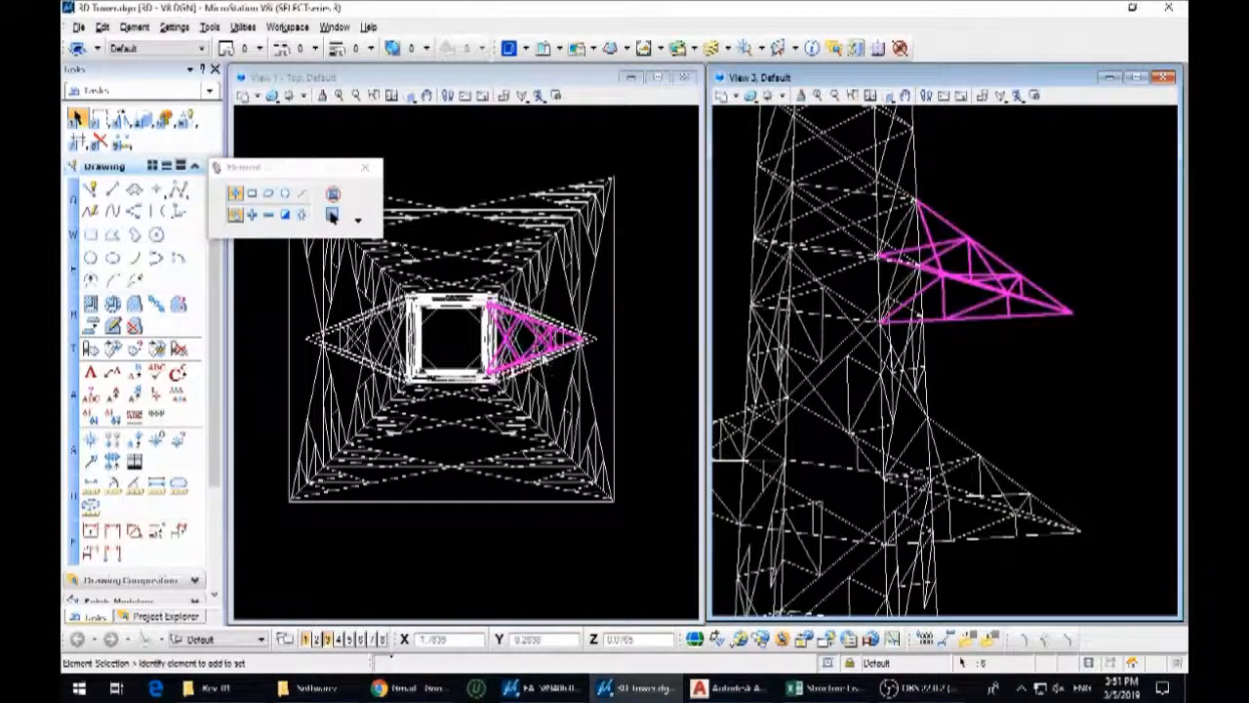
click(332, 216)
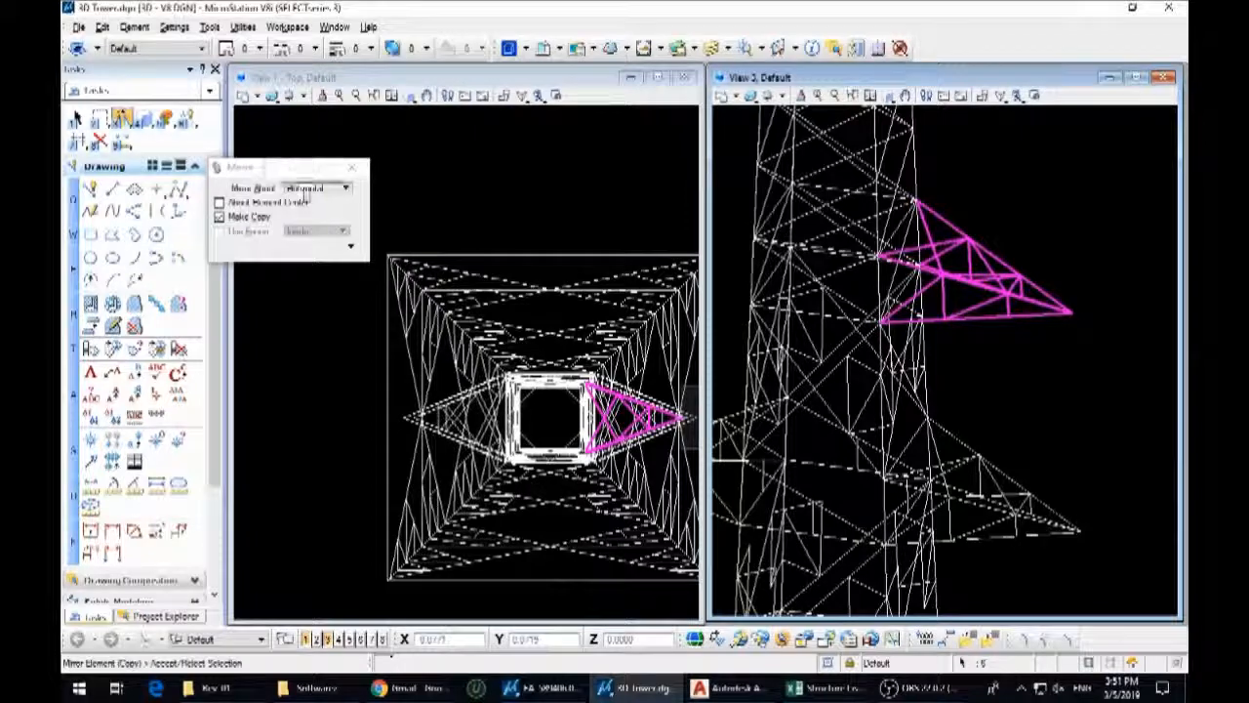
click(317, 188)
click(310, 201)
right_click(550, 255)
scroll(484, 303, down, 5)
scroll(1032, 342, down, 4)
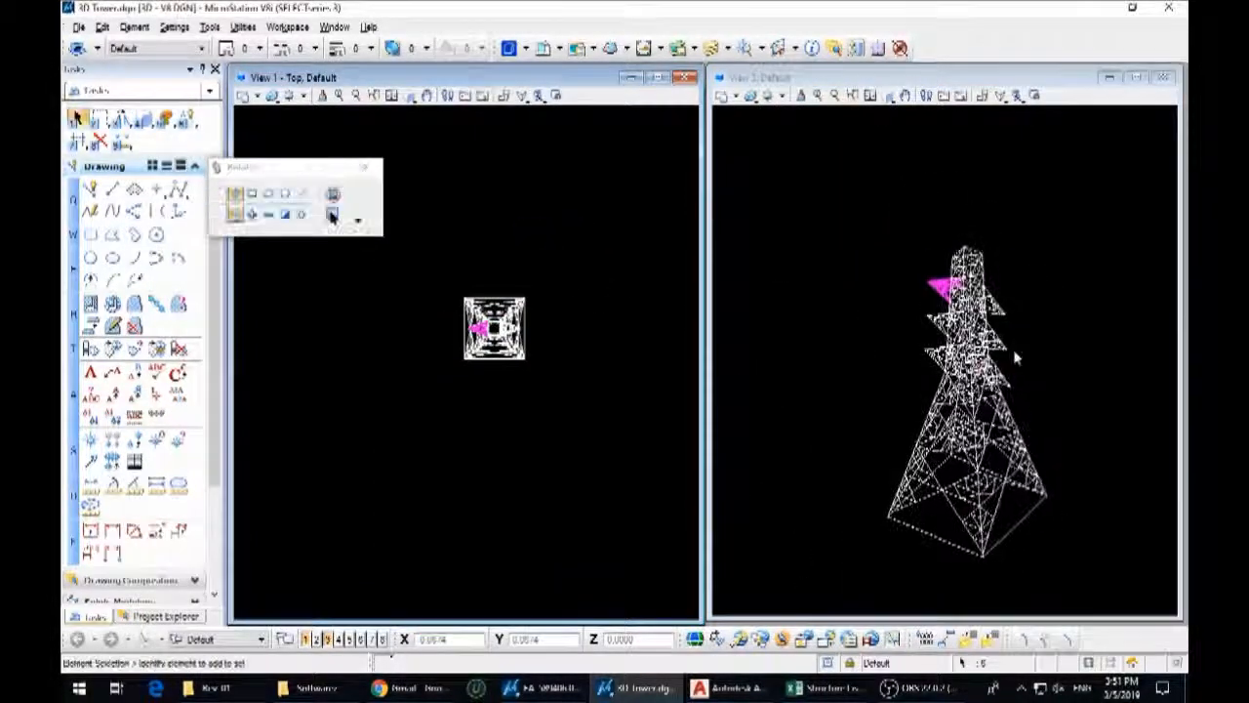
scroll(870, 311, up, 4)
scroll(951, 318, down, 4)
shift+middle_drag(952, 317, 1024, 264)
scroll(632, 298, up, 6)
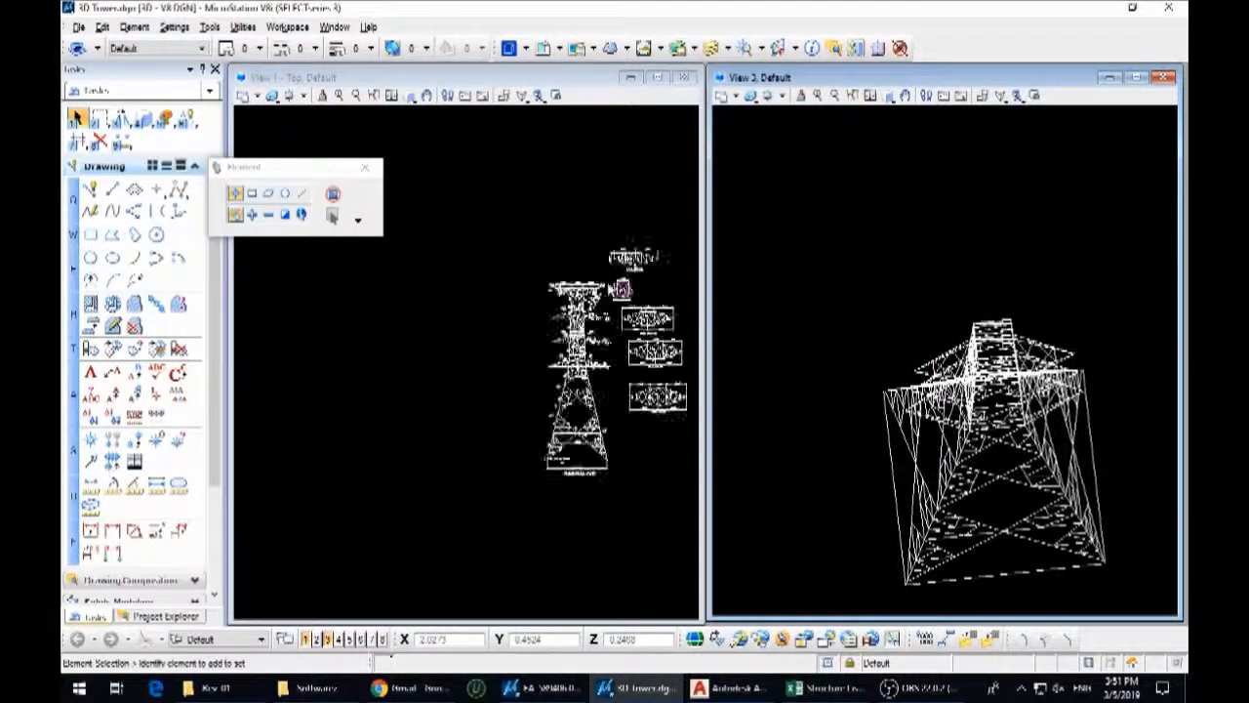
Copy the top crossarm members from the front elevation and the View A21-A21 drawing to a spot beside the tower's plan
click(505, 310)
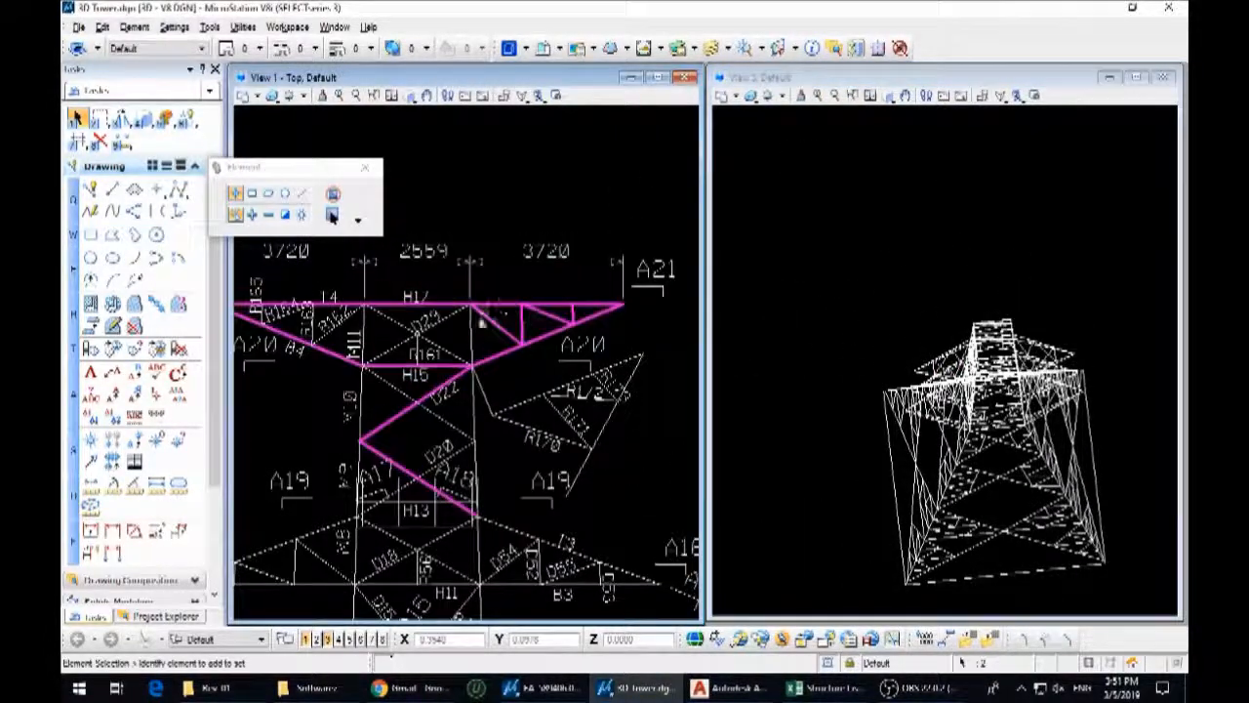
click(472, 339)
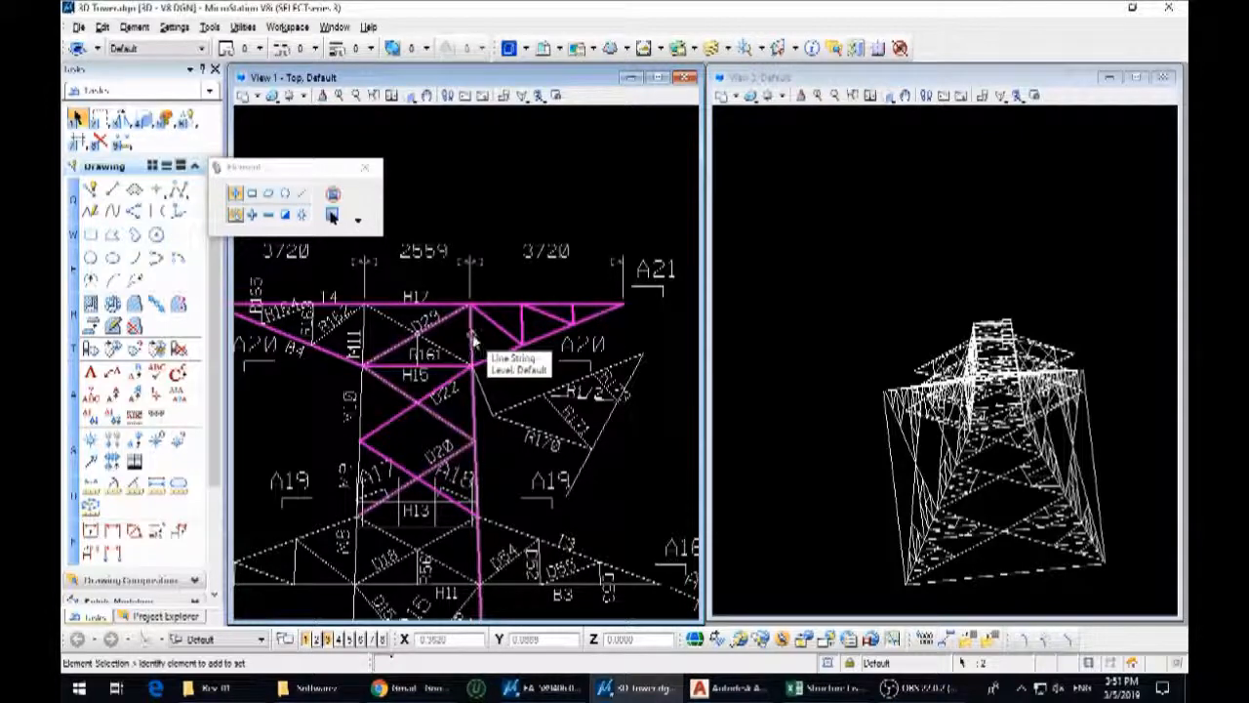
scroll(469, 307, up, 3)
scroll(472, 310, down, 3)
scroll(496, 310, up, 3)
scroll(525, 330, down, 5)
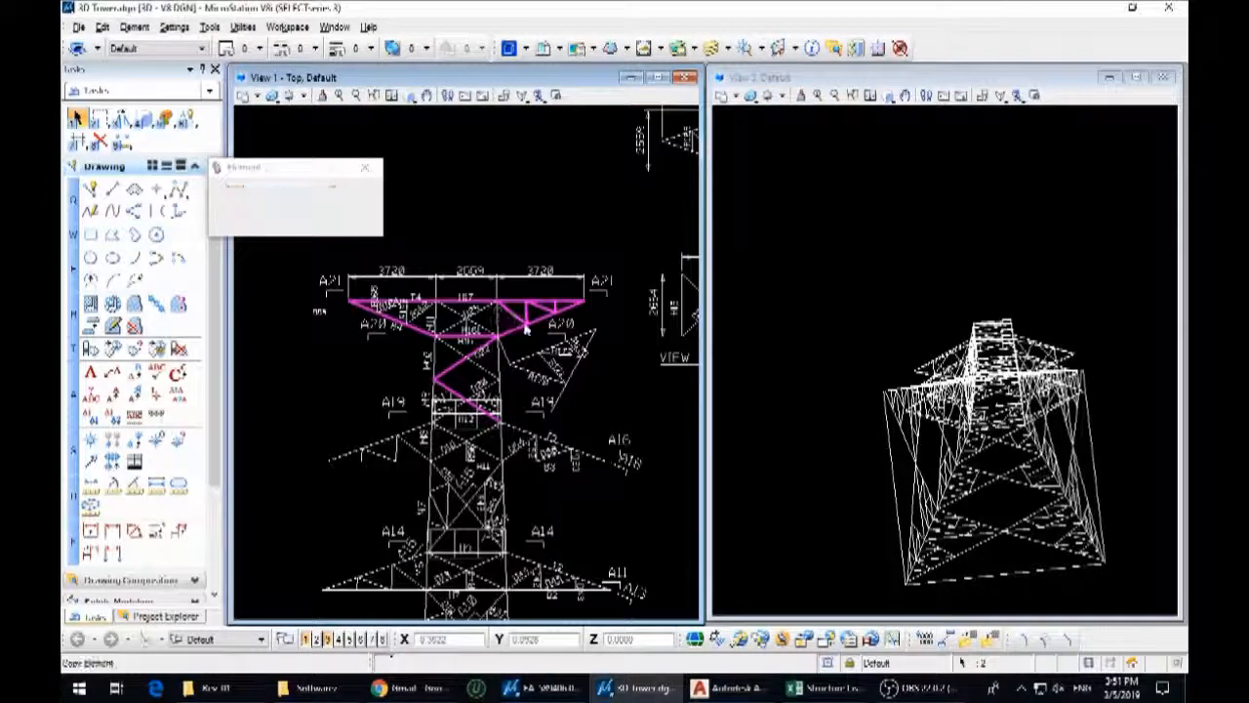
scroll(525, 330, down, 5)
scroll(594, 325, up, 4)
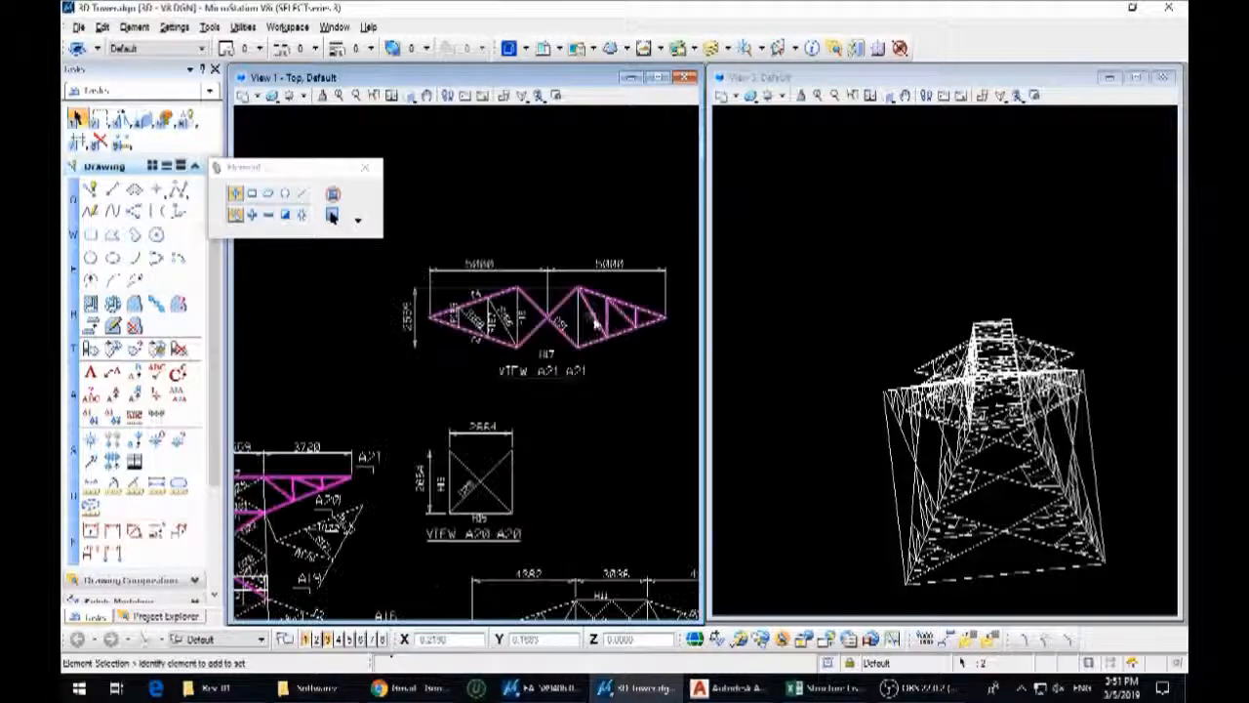
click(332, 215)
scroll(390, 390, down, 6)
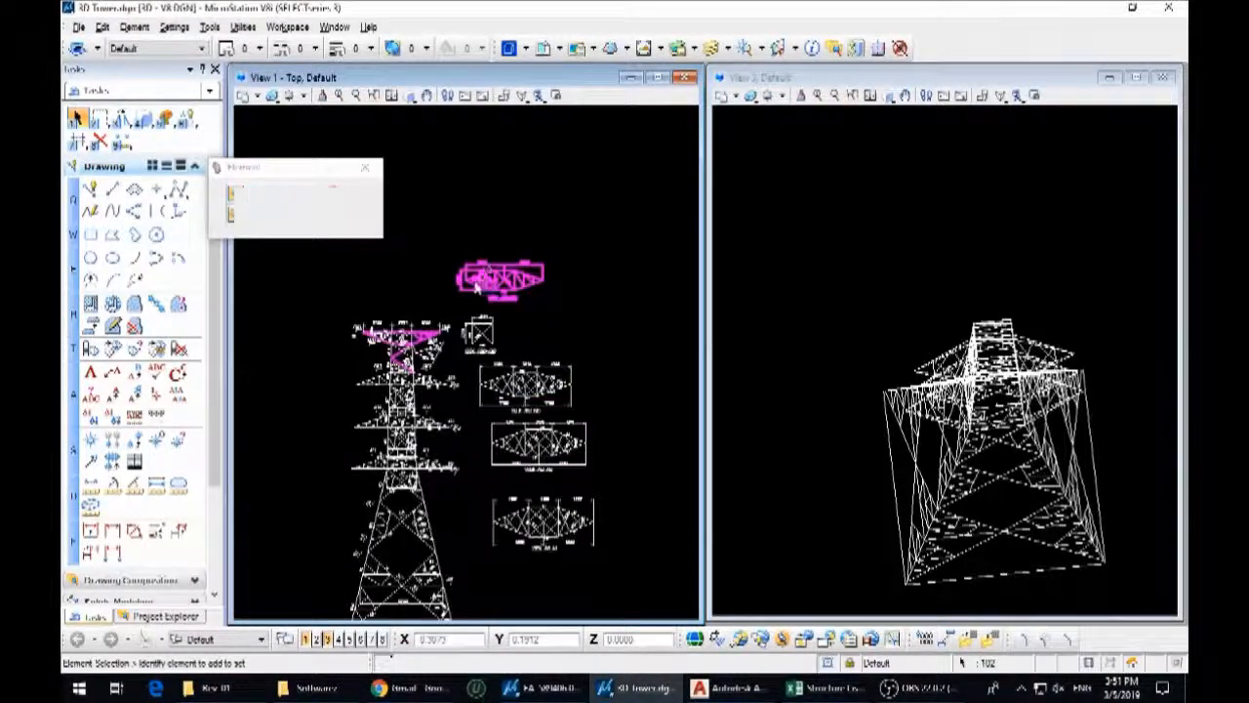
scroll(431, 350, up, 2)
click(403, 383)
right_click(391, 395)
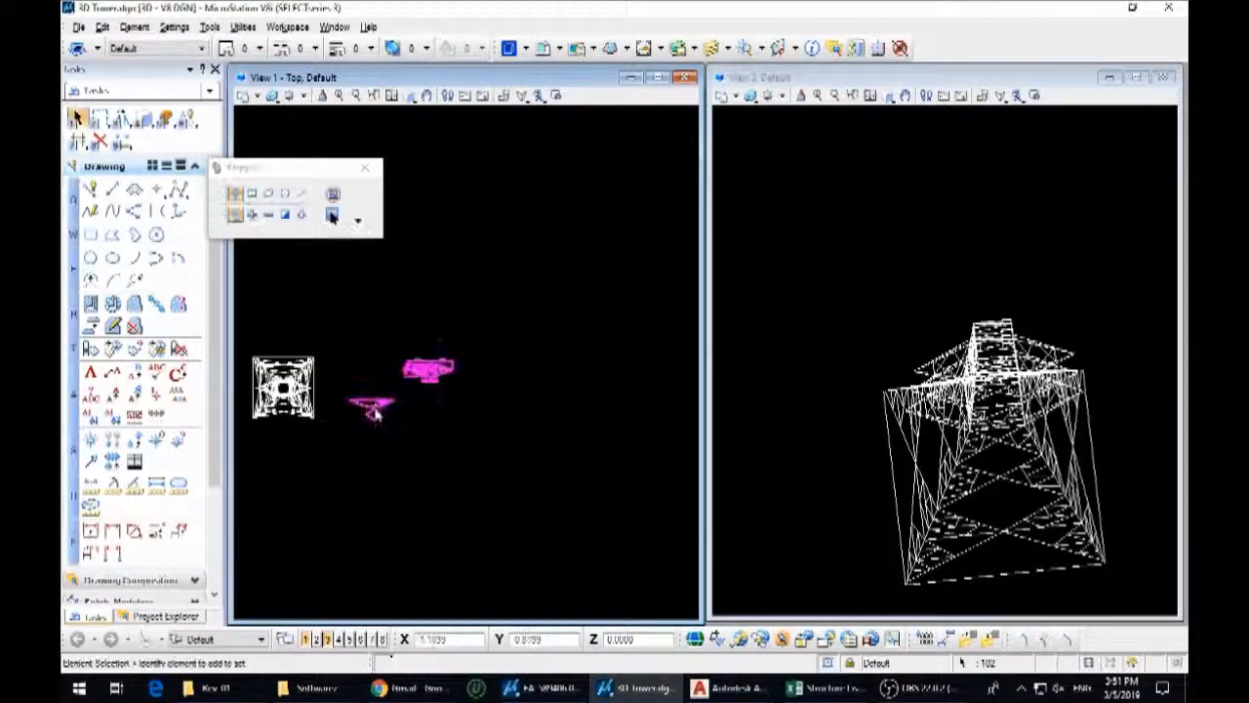
Draw a vertical cutting line down from the upper chord at the right-hand arm's inner end in the copied crossarm elevation
scroll(373, 411, up, 5)
click(431, 324)
scroll(430, 325, up, 2)
middle_drag(424, 330, 552, 397)
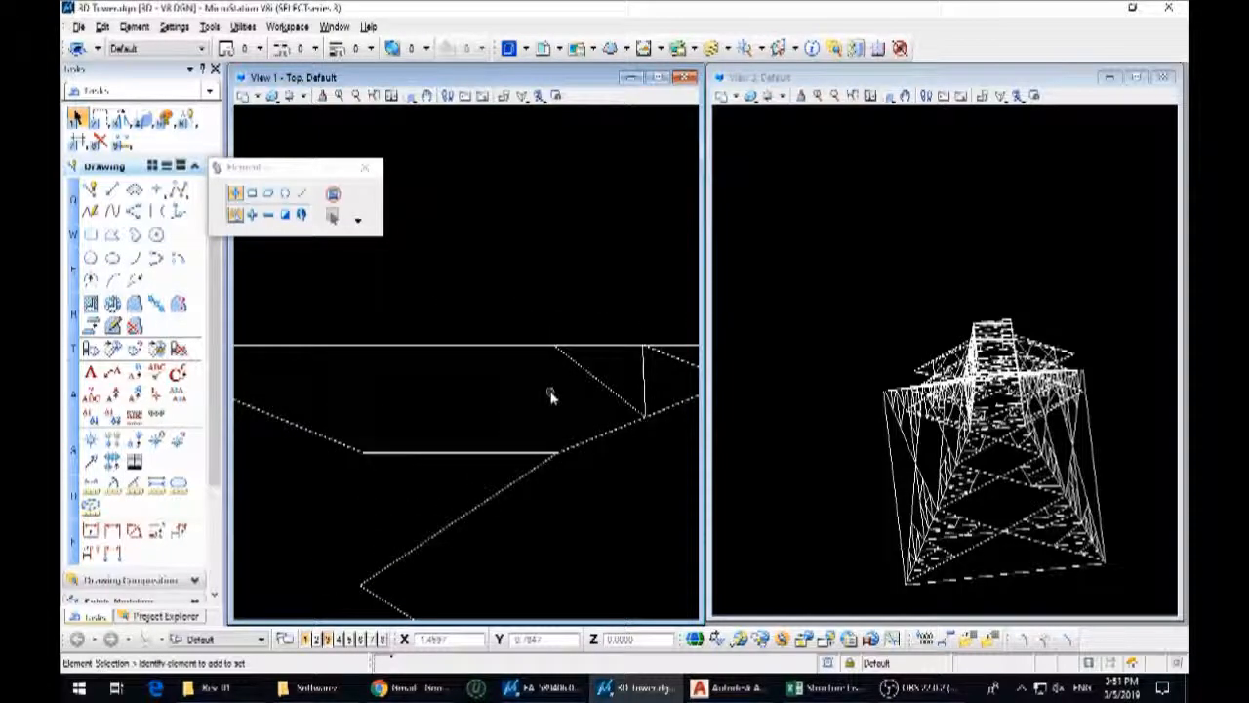
key(q)
key(2)
click(556, 344)
click(558, 489)
key(Escape)
Trim the crossarm elevation members on the body side of the cutting line and delete that line
scroll(559, 457, up, 4)
click(540, 410)
key(7)
key(4)
click(523, 425)
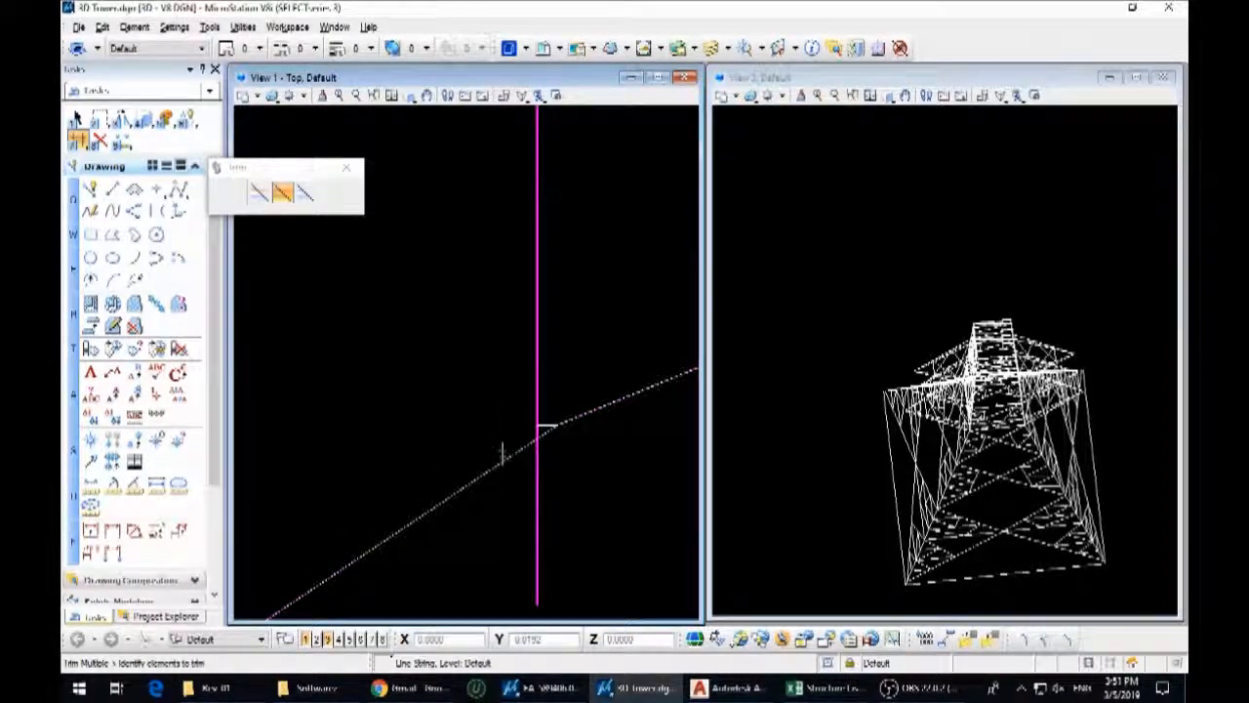
key(Escape)
click(538, 404)
key(Delete)
Draw a line across the base of the right-hand arm in the copied View A21-A21 and trim the body members against it
key(q)
key(2)
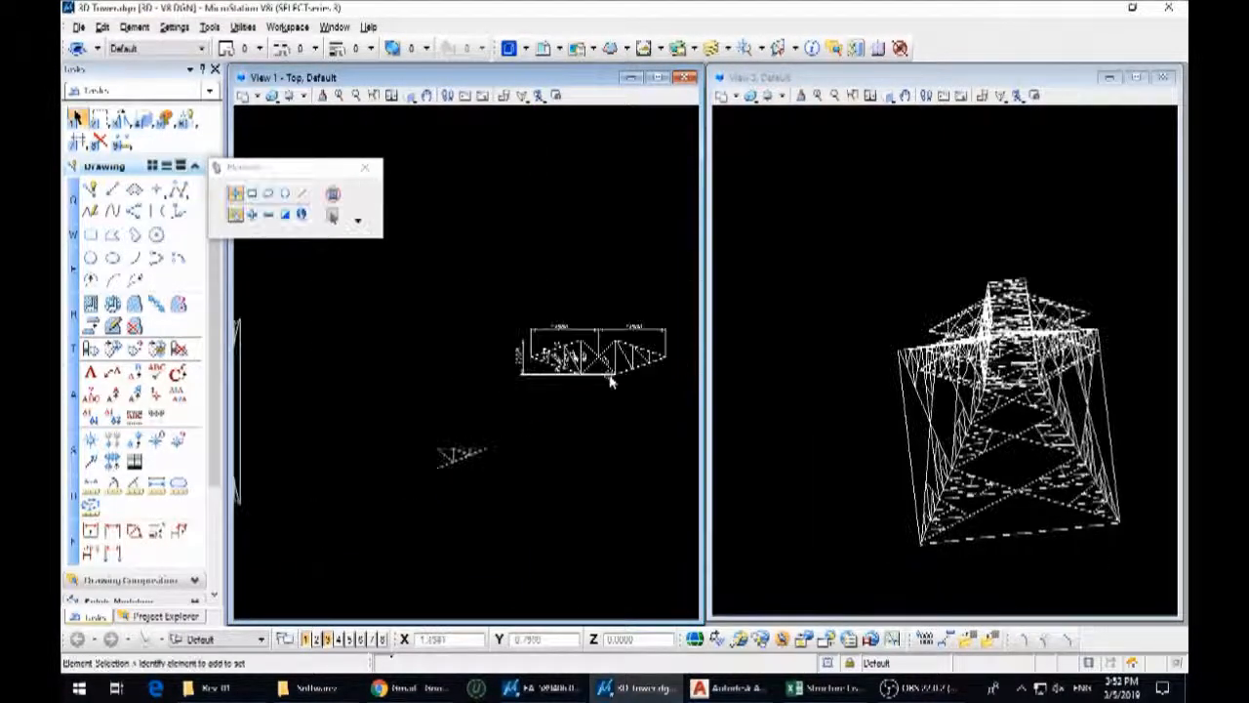
scroll(546, 395, up, 4)
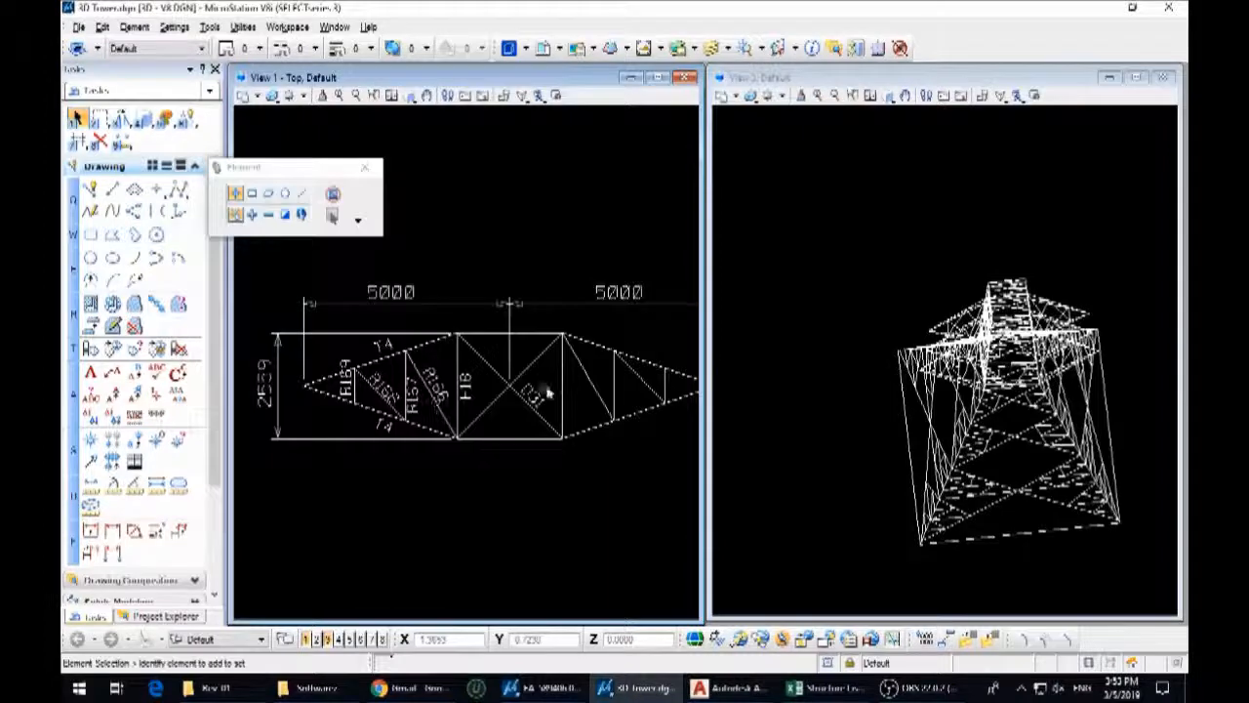
click(561, 377)
key(7)
key(4)
click(547, 354)
click(540, 418)
right_click(549, 353)
click(572, 338)
right_click(550, 438)
click(549, 438)
Delete the leftover members, labels and dimensions around the copies, keeping only the right-hand elevation arm and plan arm
key(1)
drag(550, 429, 247, 272)
scroll(622, 357, down, 6)
key(Delete)
drag(585, 414, 445, 330)
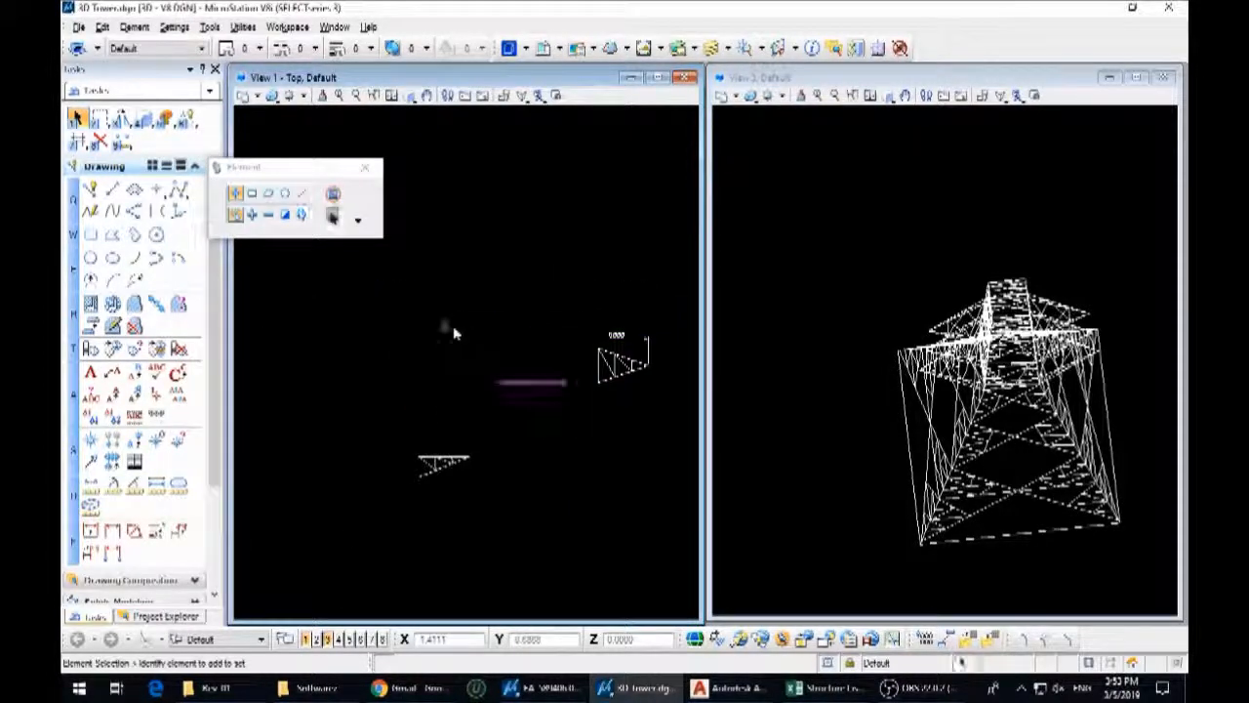
key(Delete)
scroll(669, 348, up, 5)
drag(627, 326, 313, 240)
key(Delete)
scroll(595, 324, down, 2)
scroll(673, 319, up, 5)
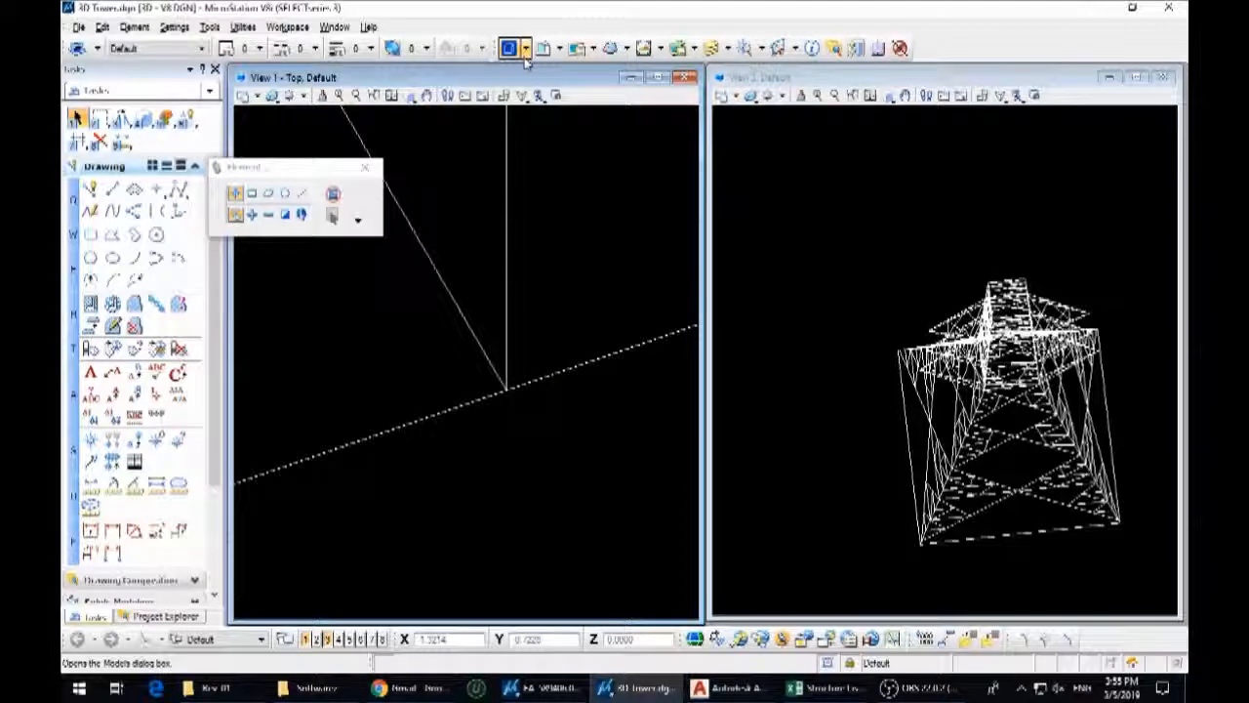
scroll(580, 348, up, 5)
scroll(563, 210, up, 1)
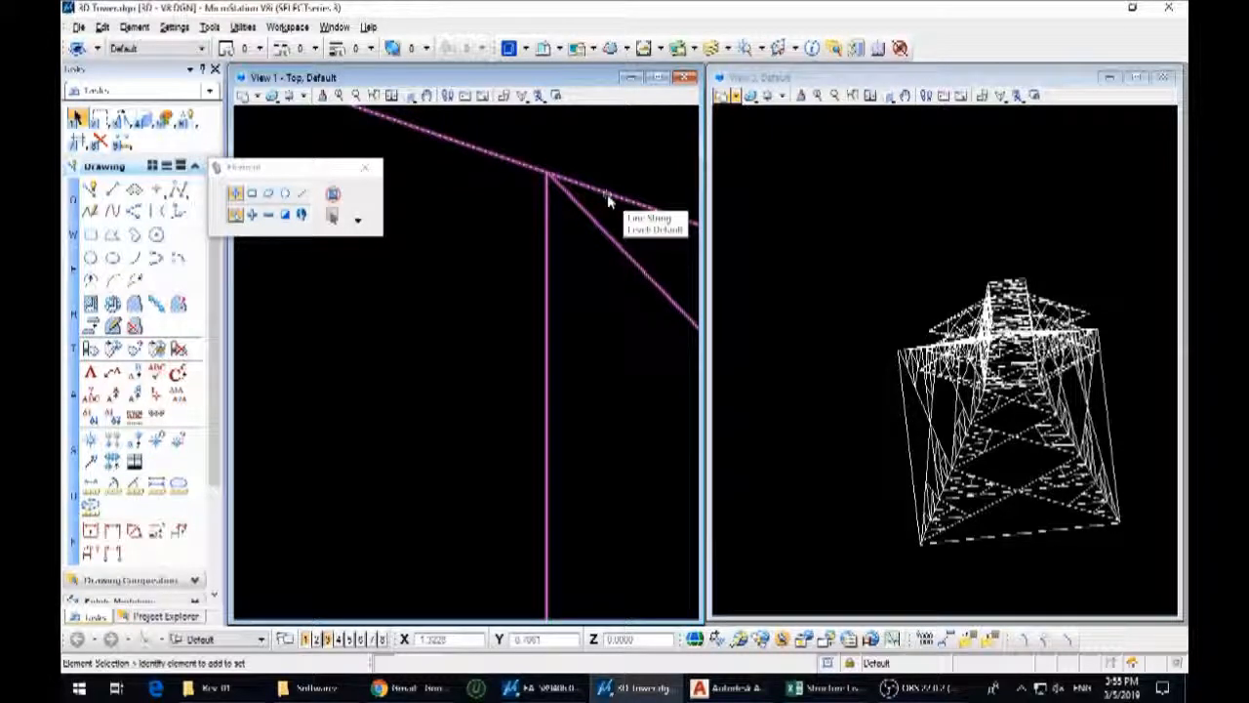
click(607, 200)
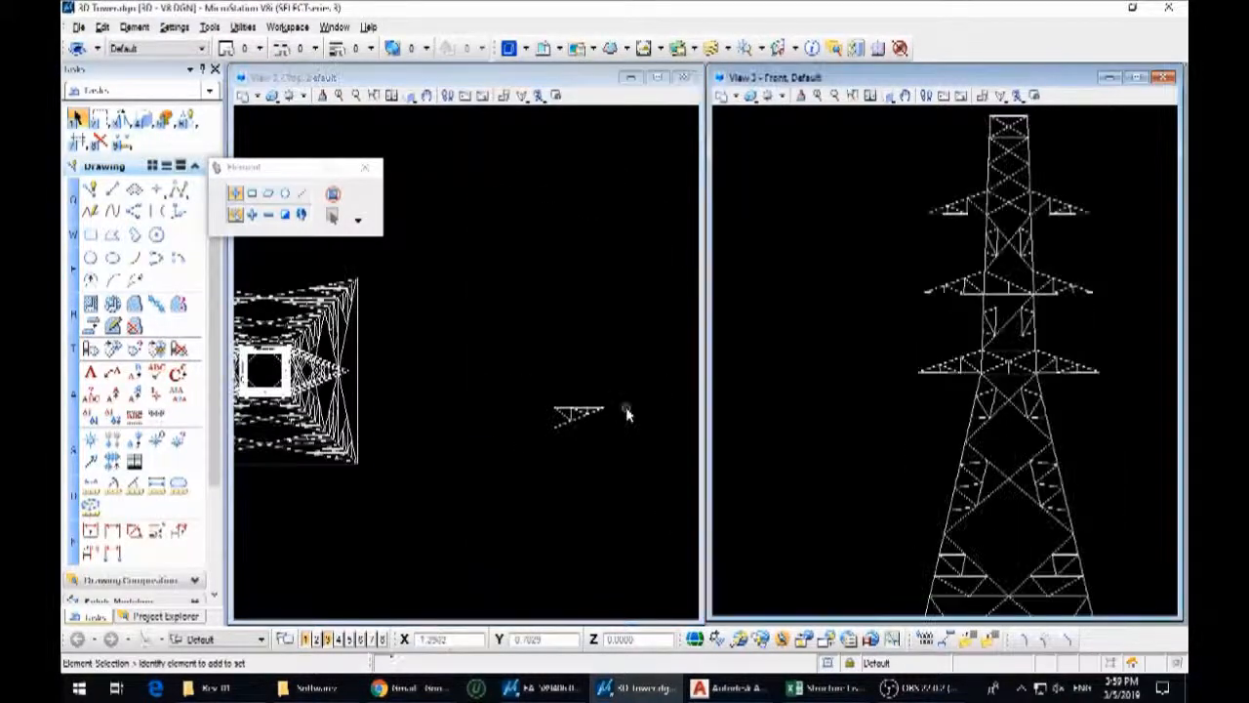
Rotate the elevation arm 90 degrees upright in the front view, then 90 degrees in the top view to face the front
drag(640, 465, 496, 377)
scroll(872, 362, down, 3)
scroll(956, 429, up, 2)
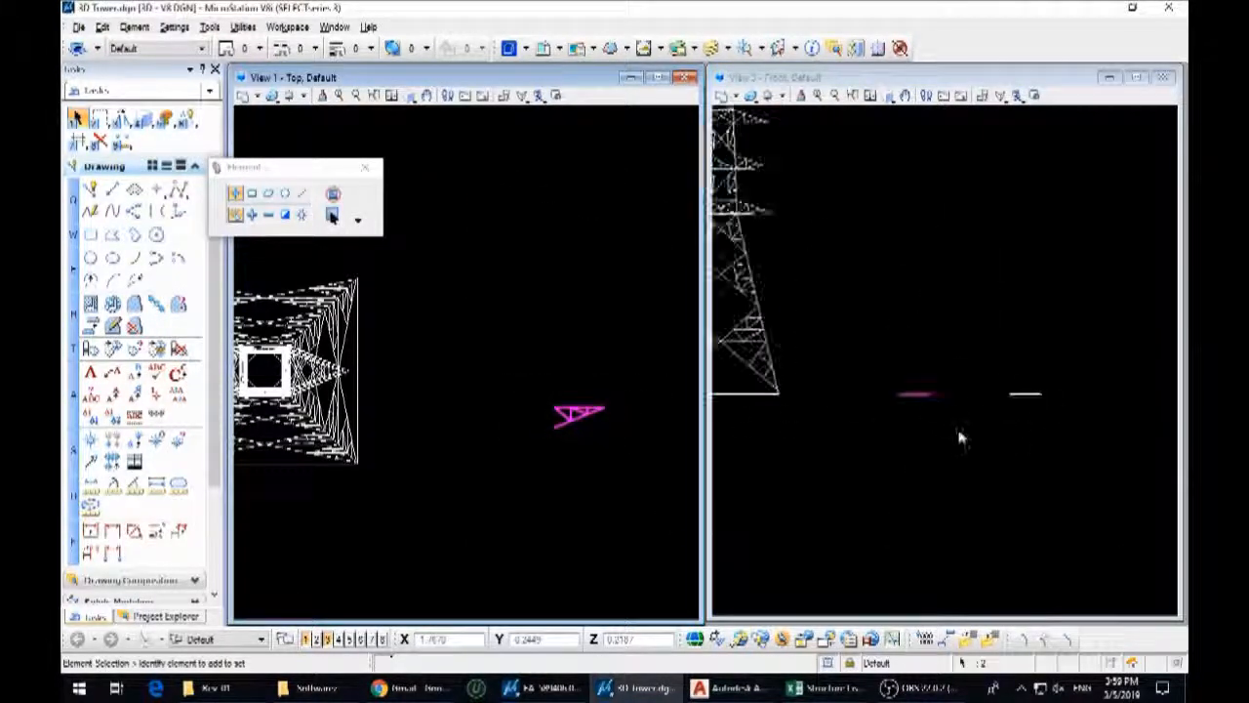
key(3)
key(4)
click(905, 376)
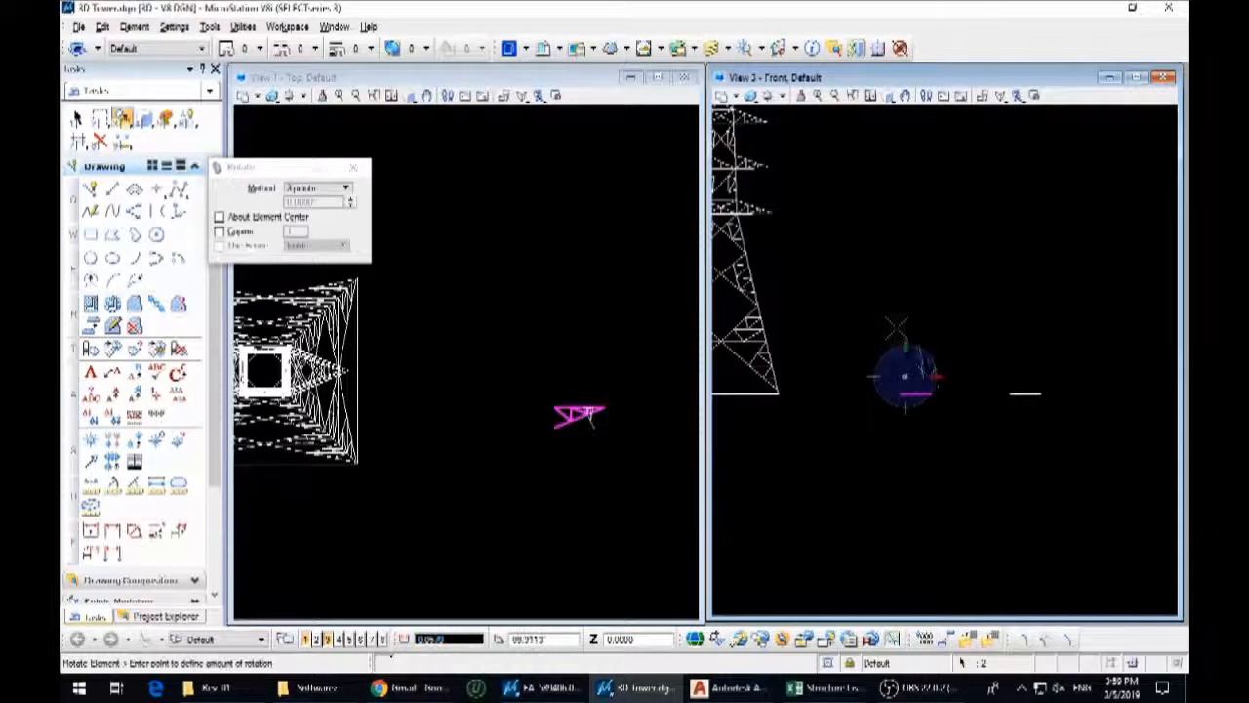
click(906, 328)
click(607, 421)
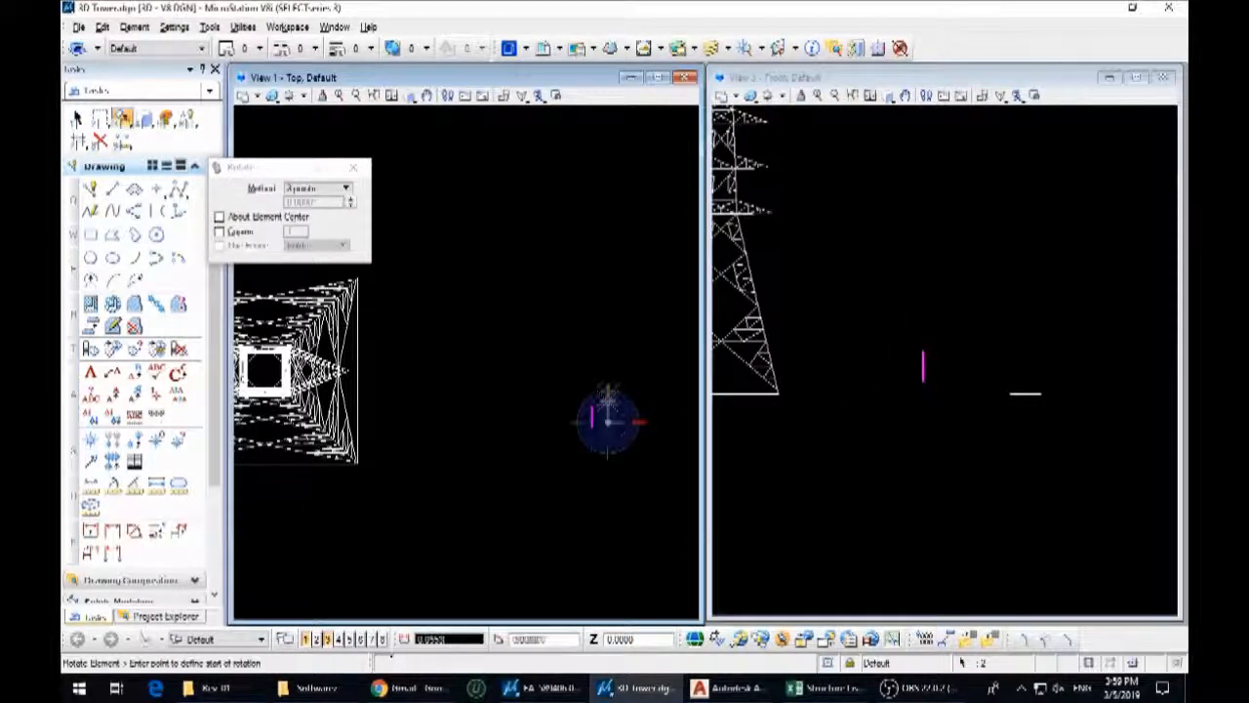
click(642, 422)
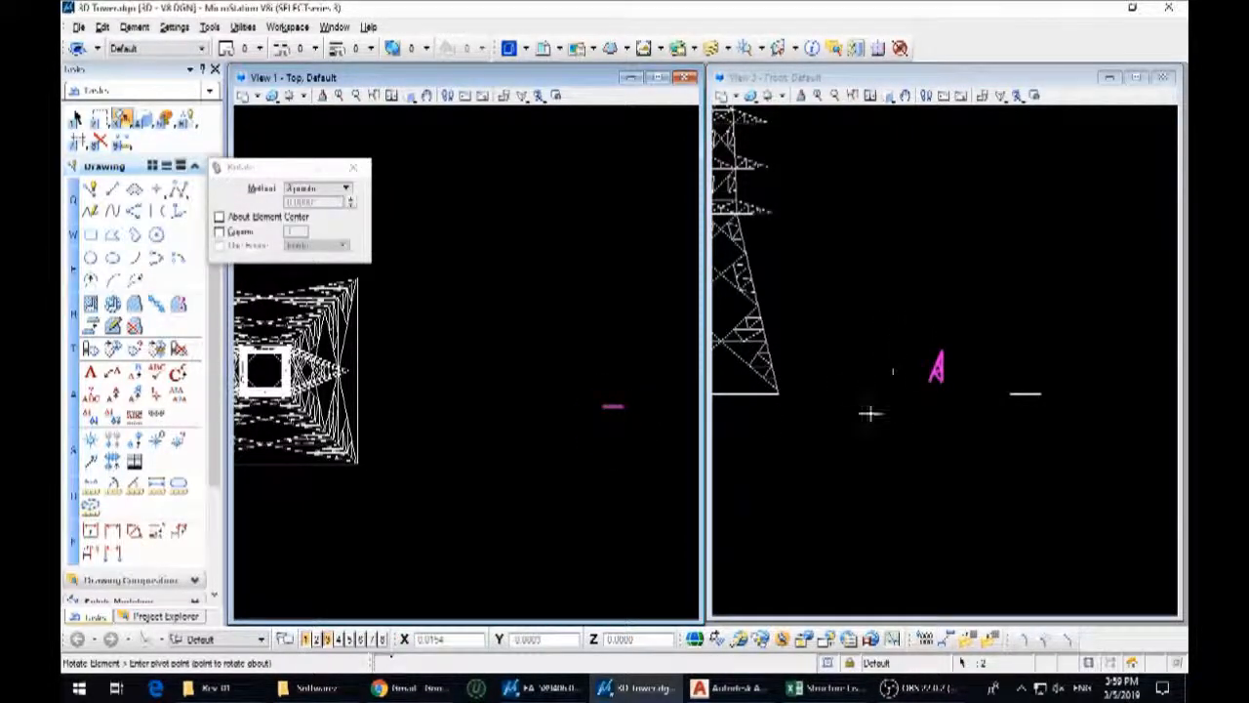
scroll(892, 371, down, 2)
scroll(898, 397, up, 3)
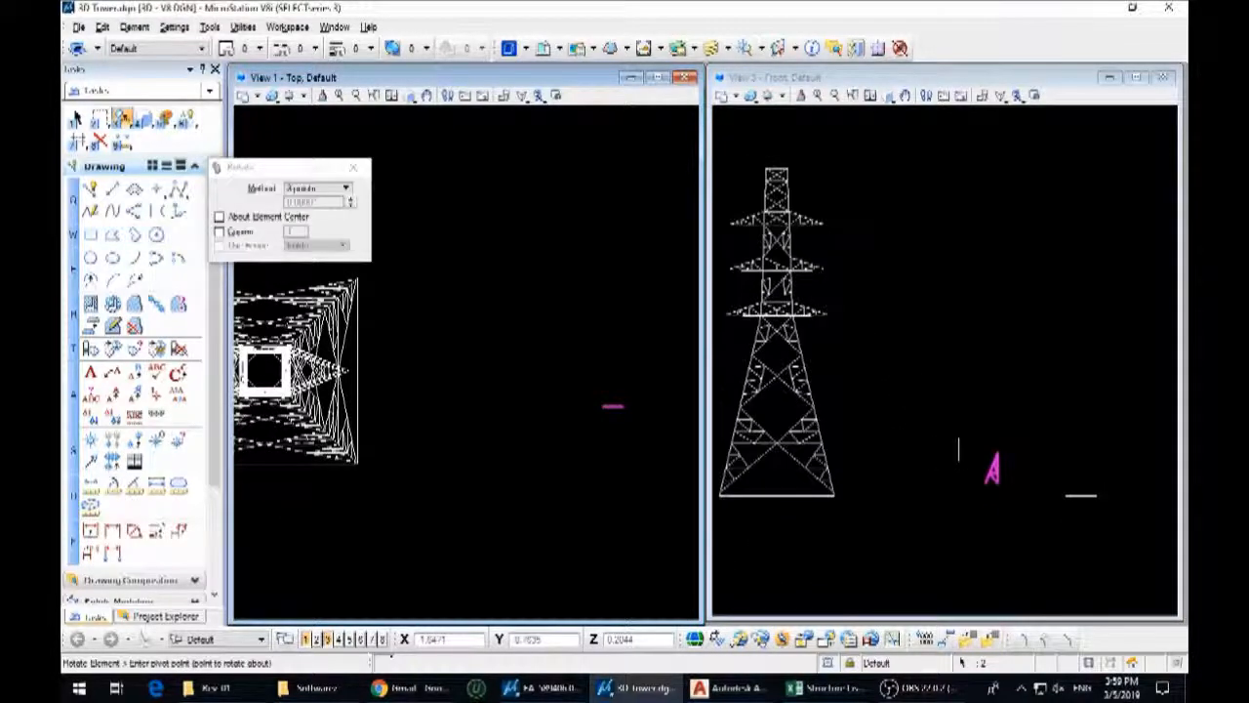
click(953, 457)
right_click(947, 418)
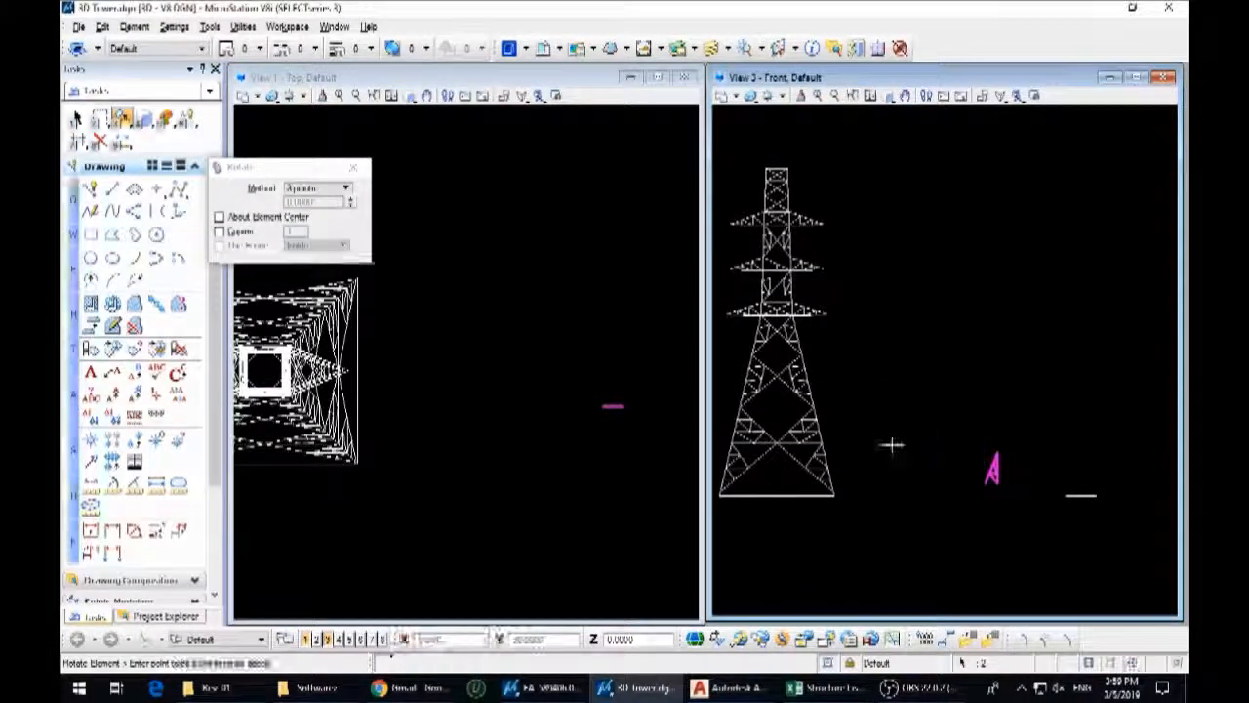
Rotate the elevation arm 180 degrees in the top view and 90 degrees in the front view so its upper chord lies horizontal
scroll(892, 443, down, 3)
scroll(437, 425, down, 6)
scroll(513, 381, up, 4)
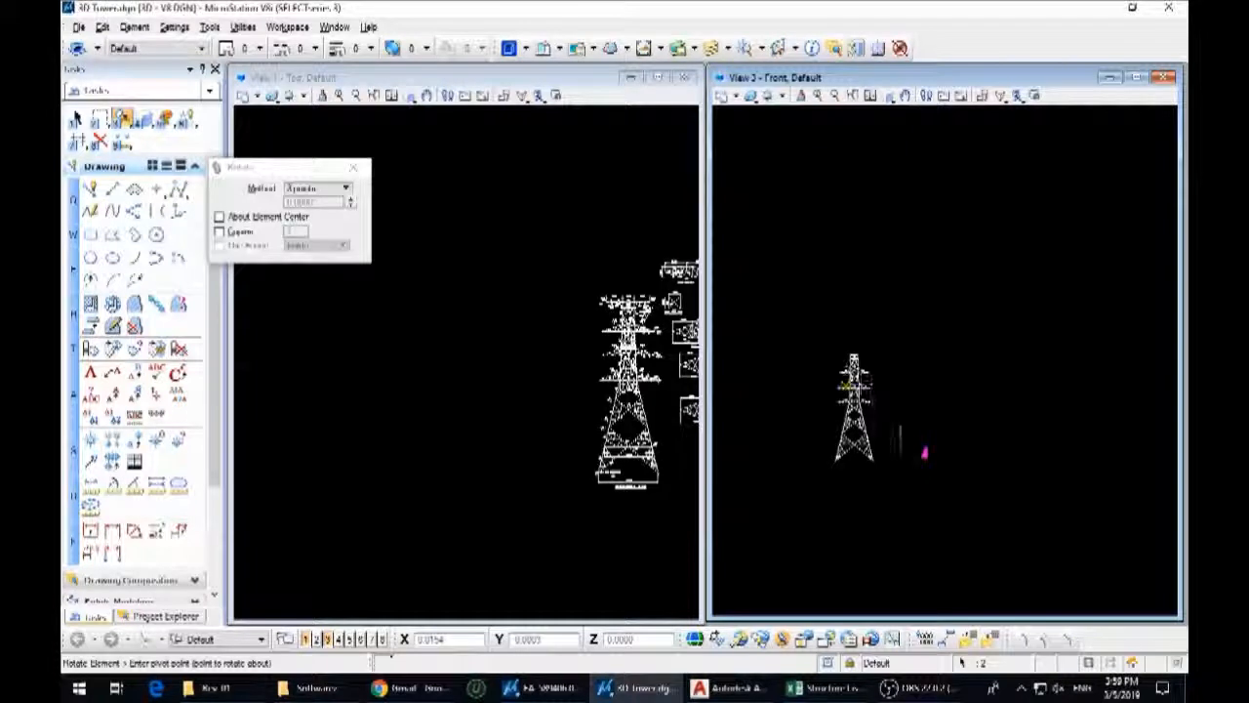
scroll(459, 410, down, 5)
click(436, 463)
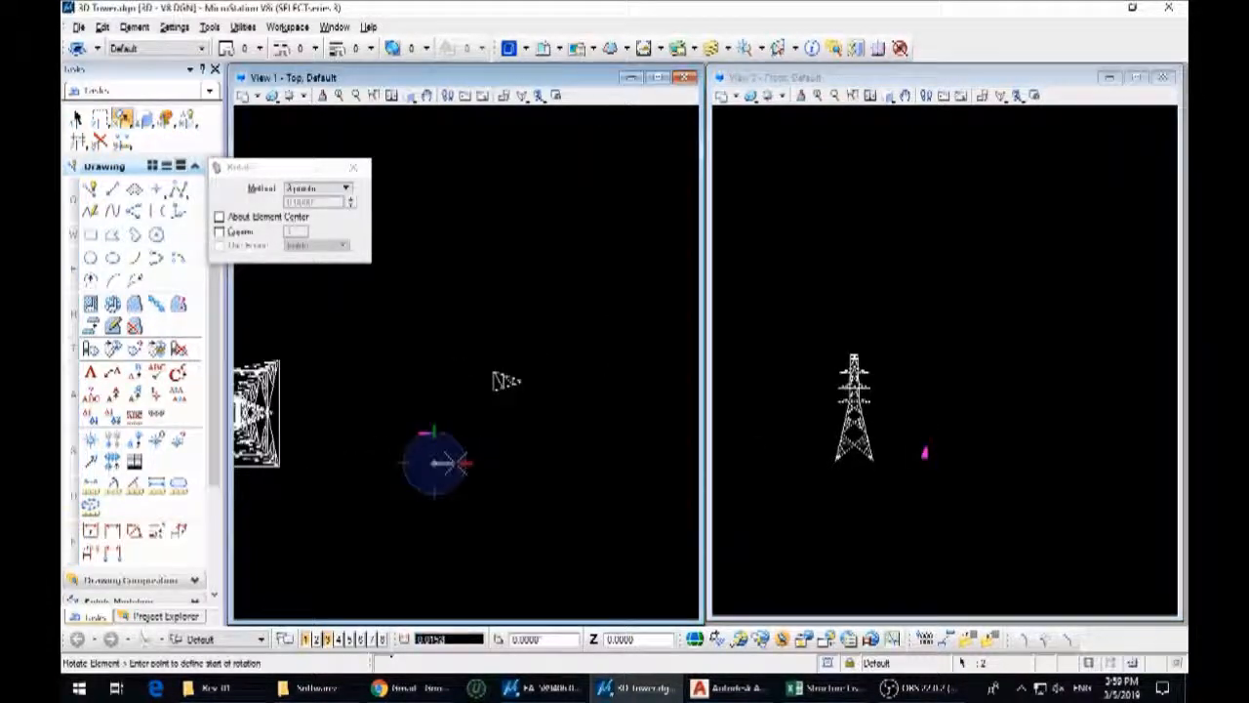
right_click(384, 469)
scroll(909, 447, up, 4)
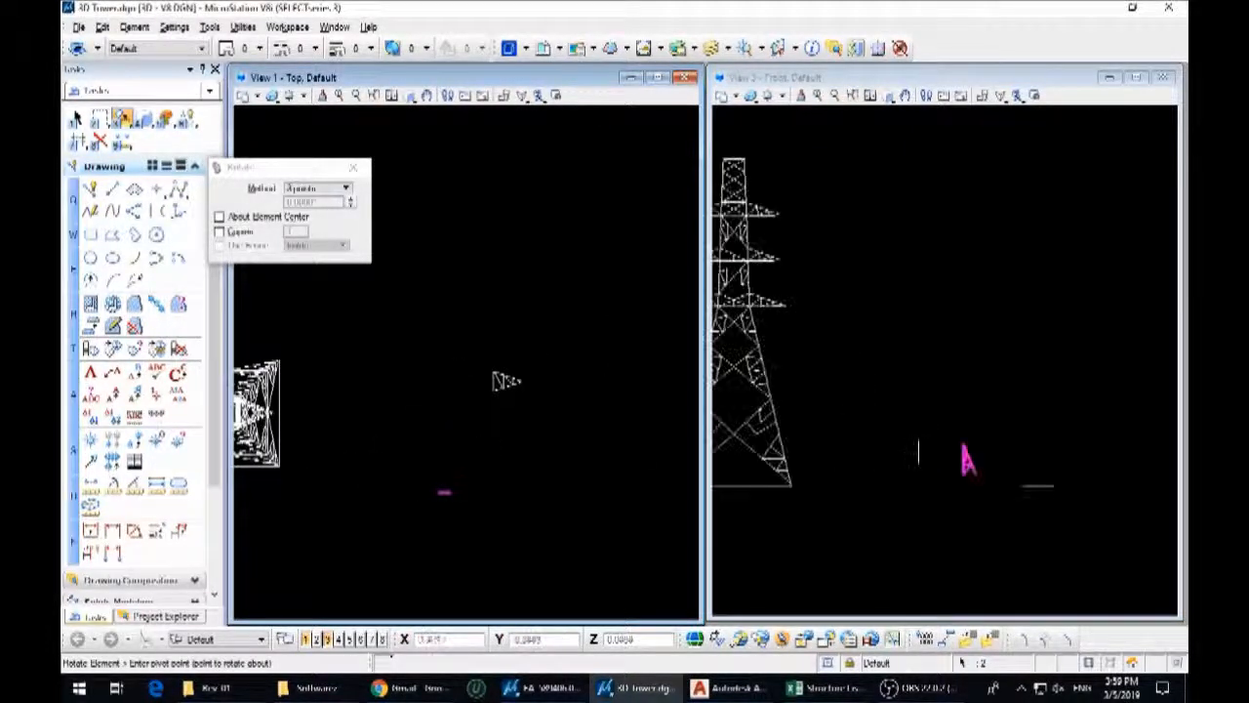
click(913, 454)
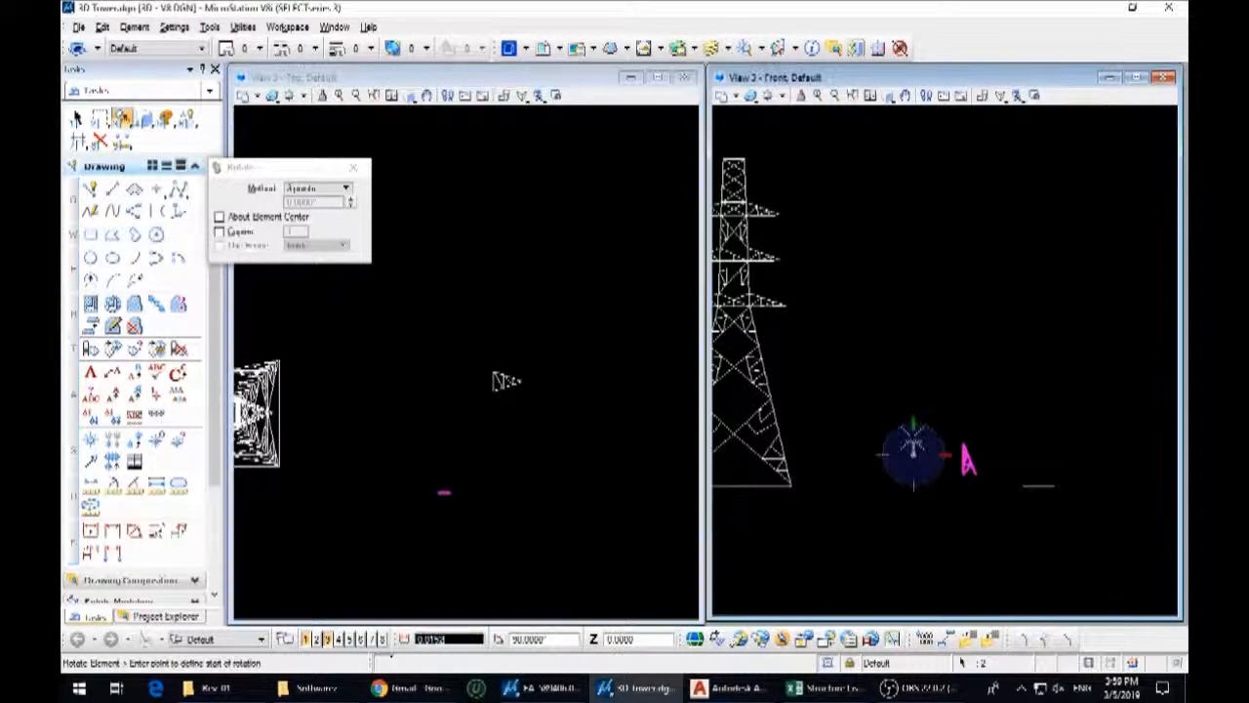
right_click(1015, 453)
Move the elevation arm by its upper inner corner to the top of the tower's right-hand leg in the front view
key(3)
key(2)
scroll(886, 507, up, 7)
click(989, 469)
scroll(915, 514, down, 2)
scroll(916, 514, down, 3)
scroll(850, 360, up, 4)
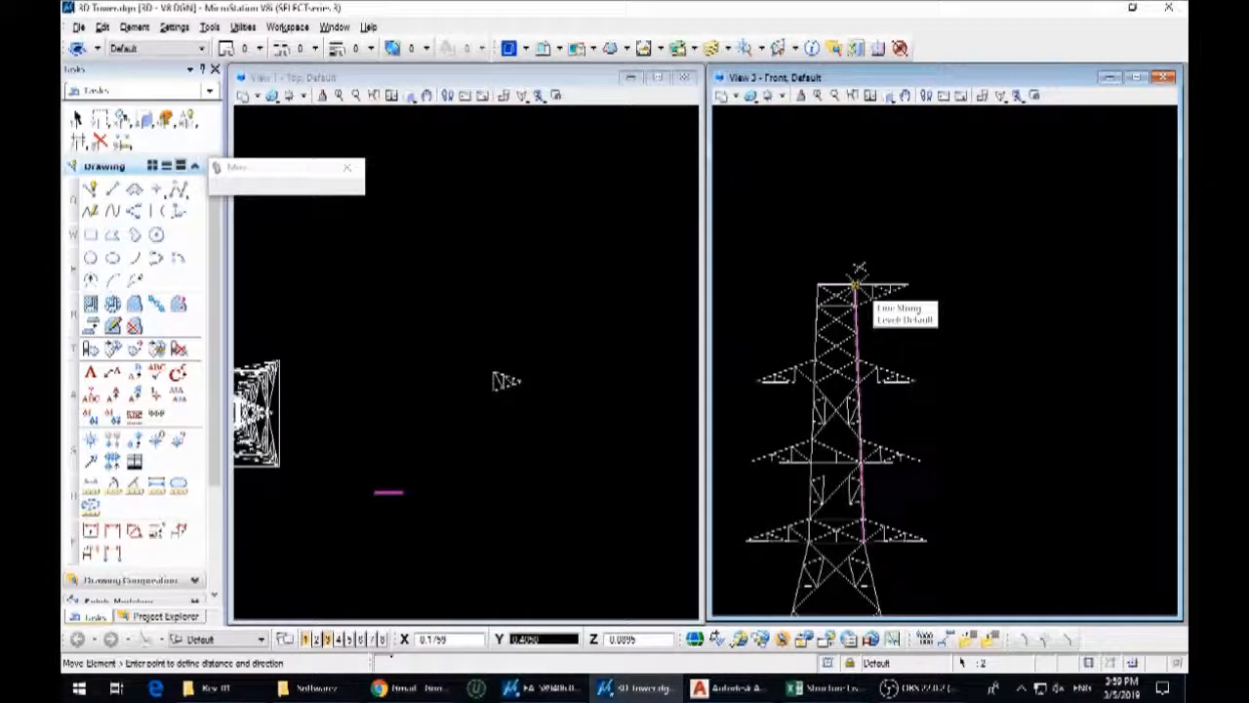
click(857, 284)
Move the View A21-A21 plan arm by its base midpoint up beside the lower inner end of the top crossarm's elevation arm
scroll(556, 371, down, 2)
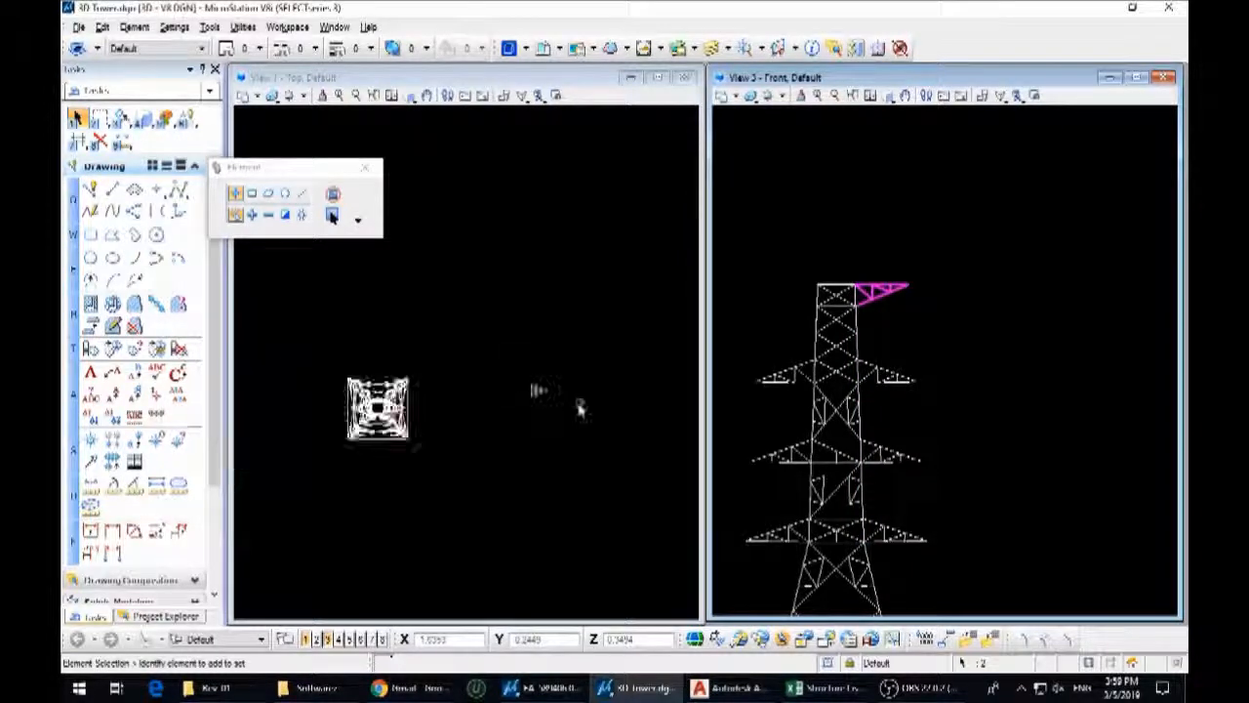
scroll(541, 395, up, 3)
drag(589, 413, 491, 358)
key(m)
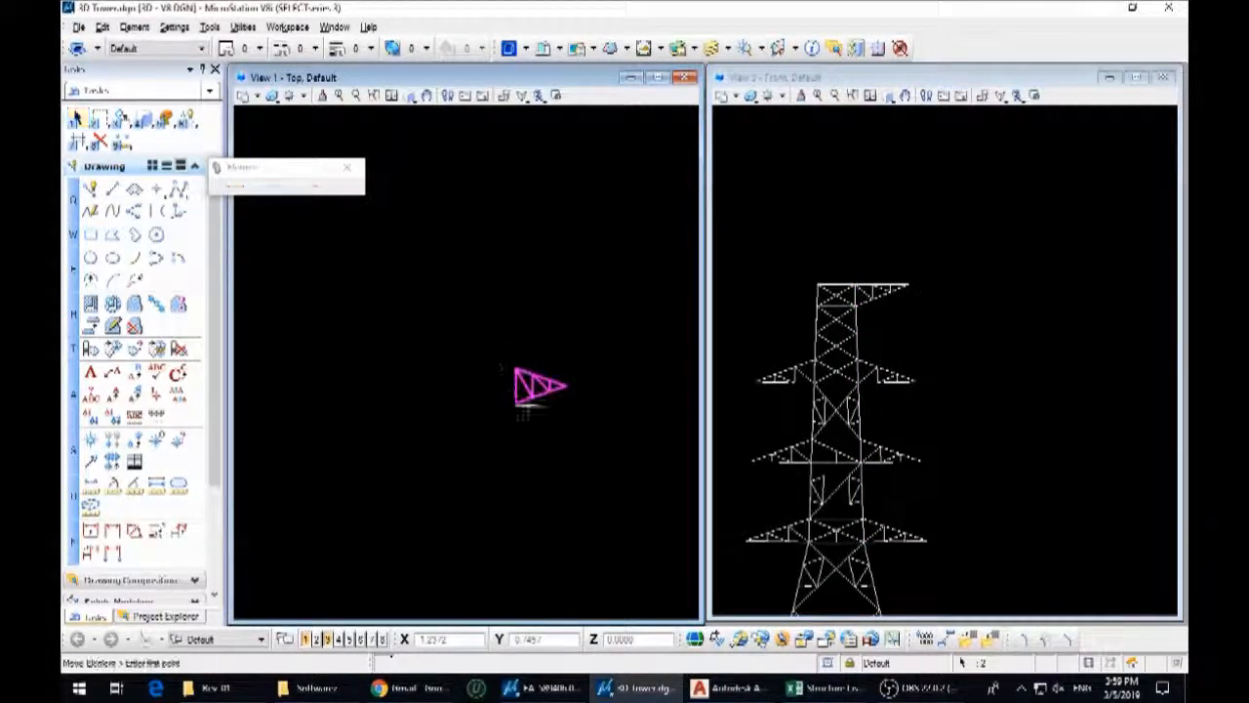
scroll(854, 293, up, 4)
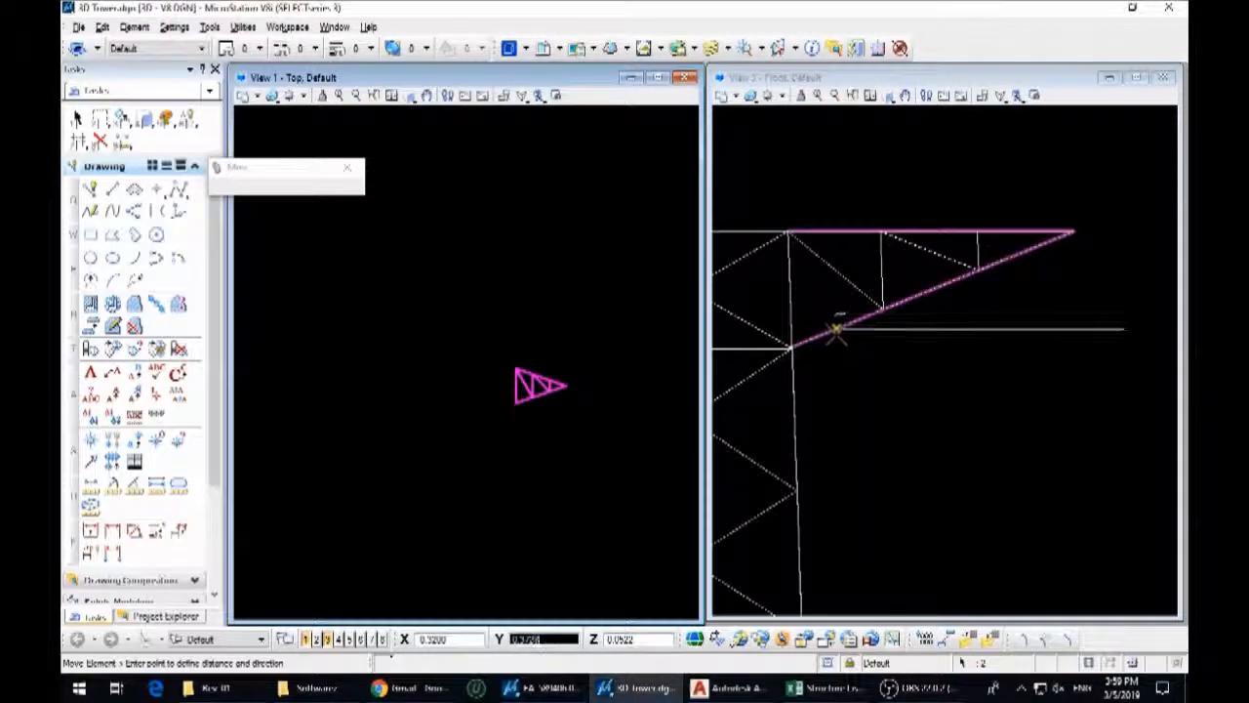
shift+middle_drag(844, 407, 824, 388)
click(812, 378)
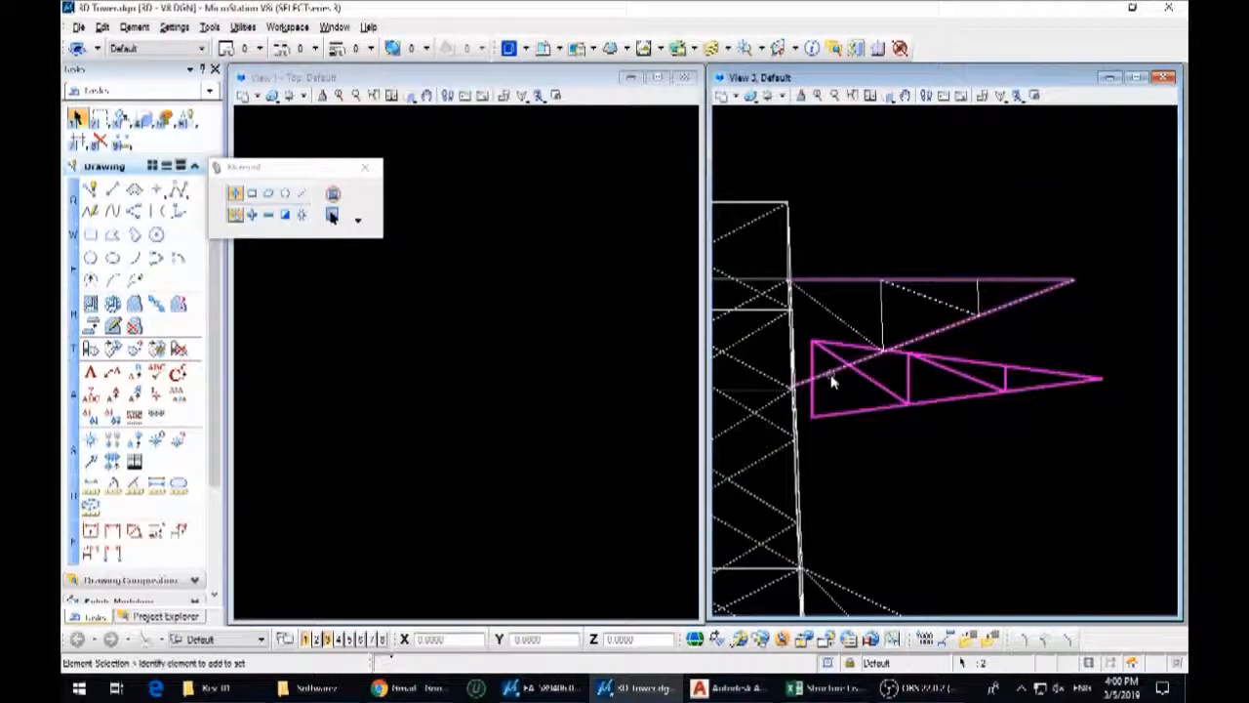
Rotate the plan arm about its base midpoint in the front view so it slopes up to the elevation arm's outer tip
key(3)
key(4)
click(812, 379)
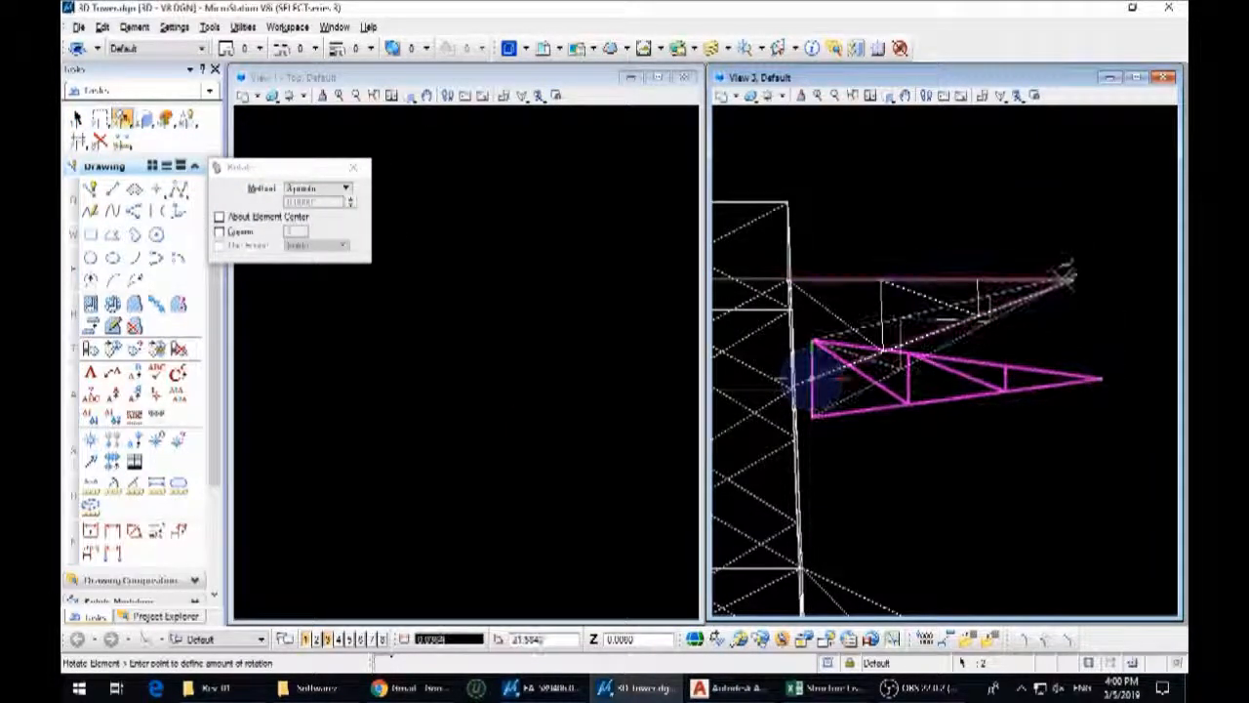
click(1055, 285)
Move the plan arm by its base midpoint onto the lower inner corner of the top crossarm's elevation arm at the tower leg
scroll(1046, 343, down, 3)
key(3)
key(2)
scroll(910, 365, up, 3)
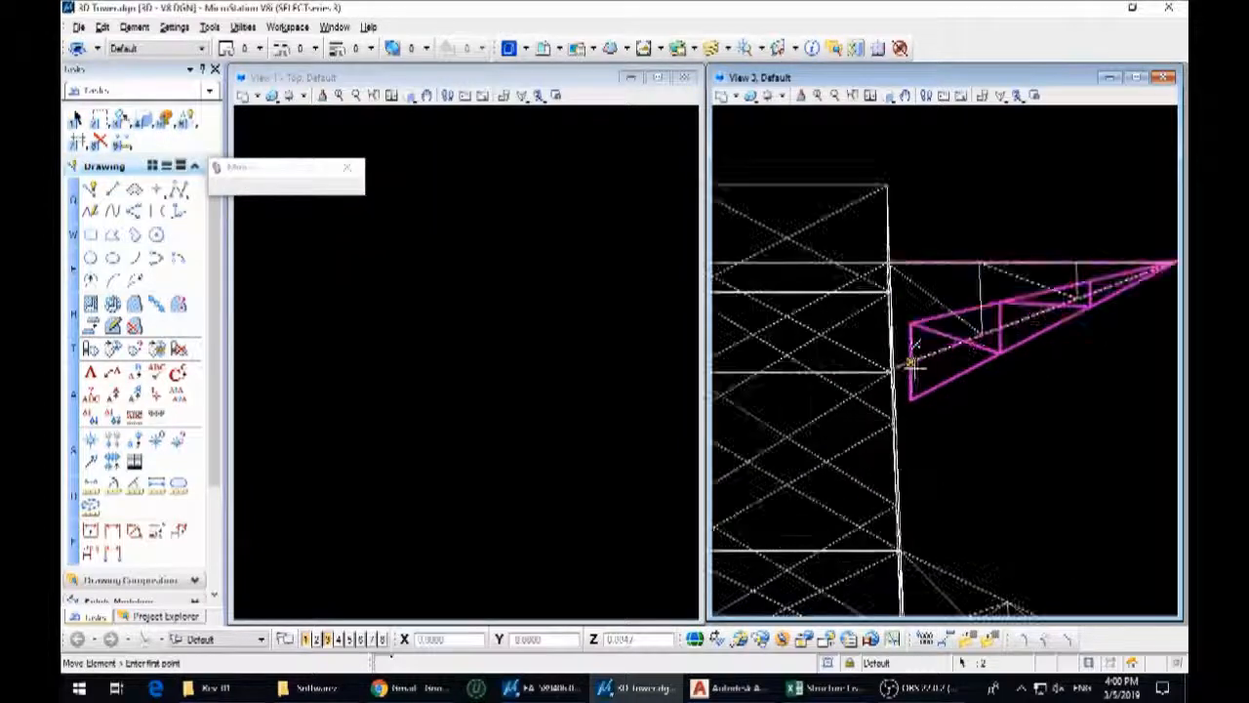
click(920, 377)
click(1014, 426)
key(3)
key(2)
click(1004, 410)
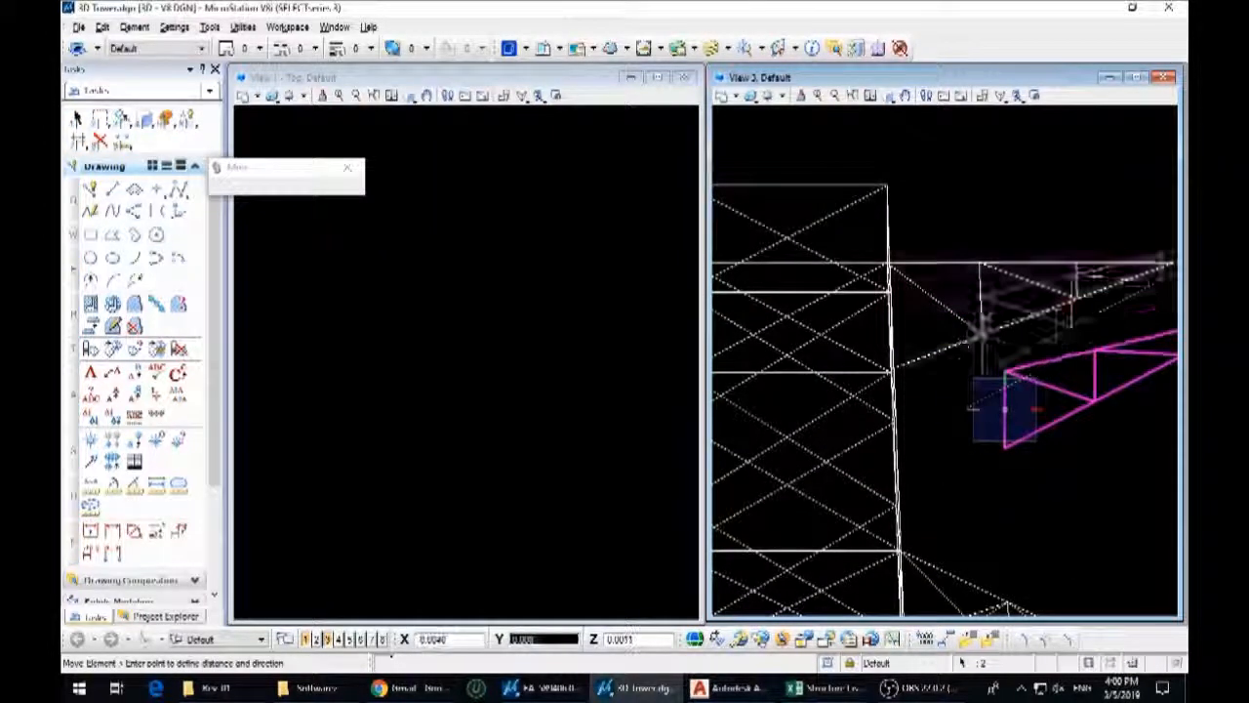
shift+middle_drag(896, 369, 955, 365)
click(907, 304)
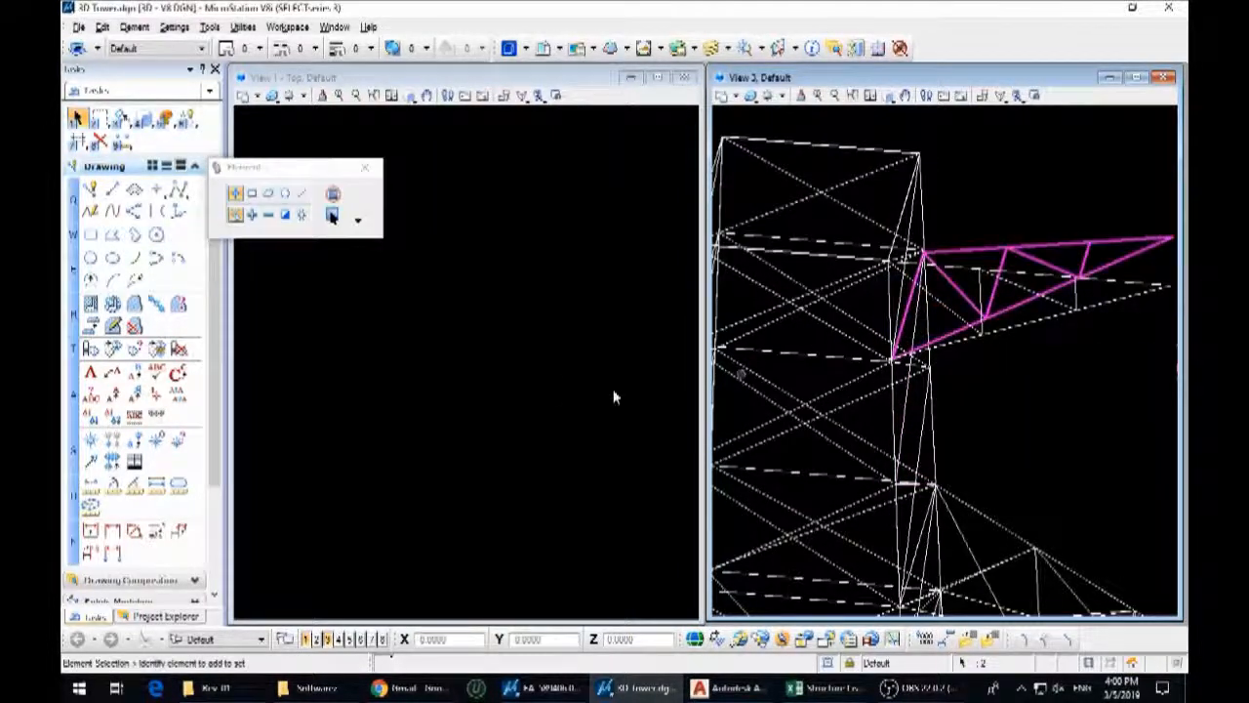
Move the plan arm in the top view to line it up with the midpoint of the tower's right-hand base edge
scroll(527, 380, up, 5)
key(3)
key(2)
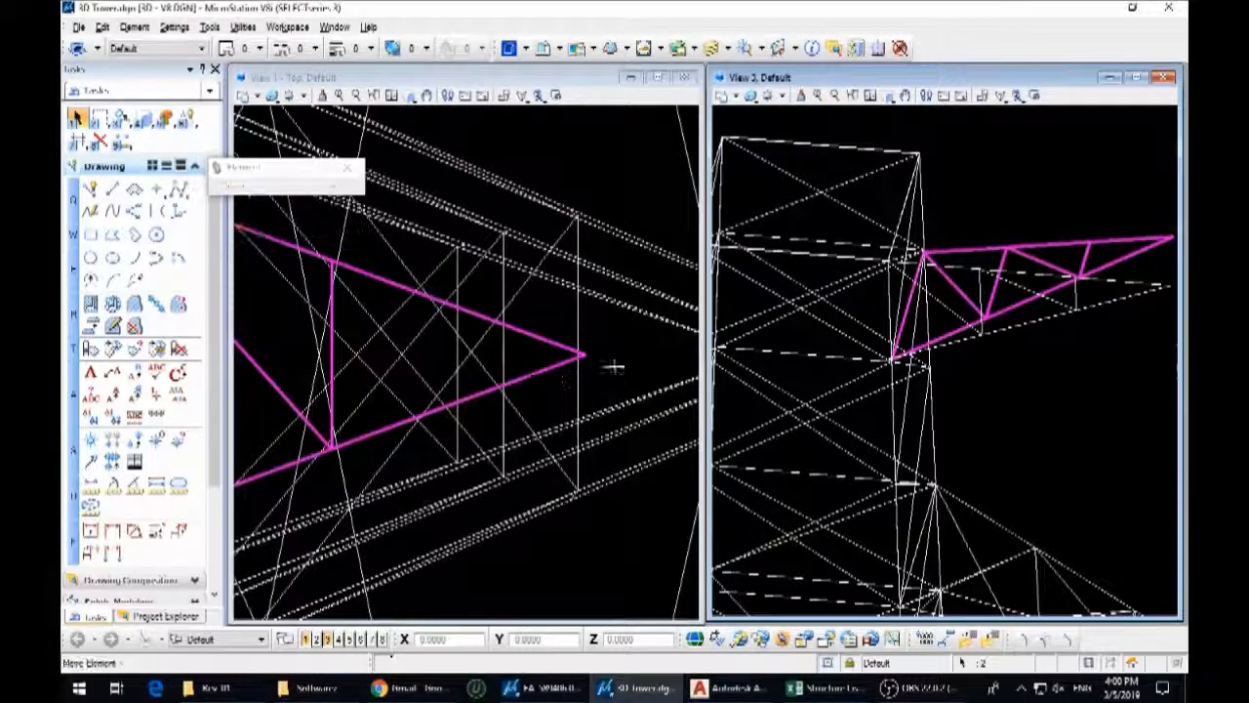
scroll(574, 352, down, 10)
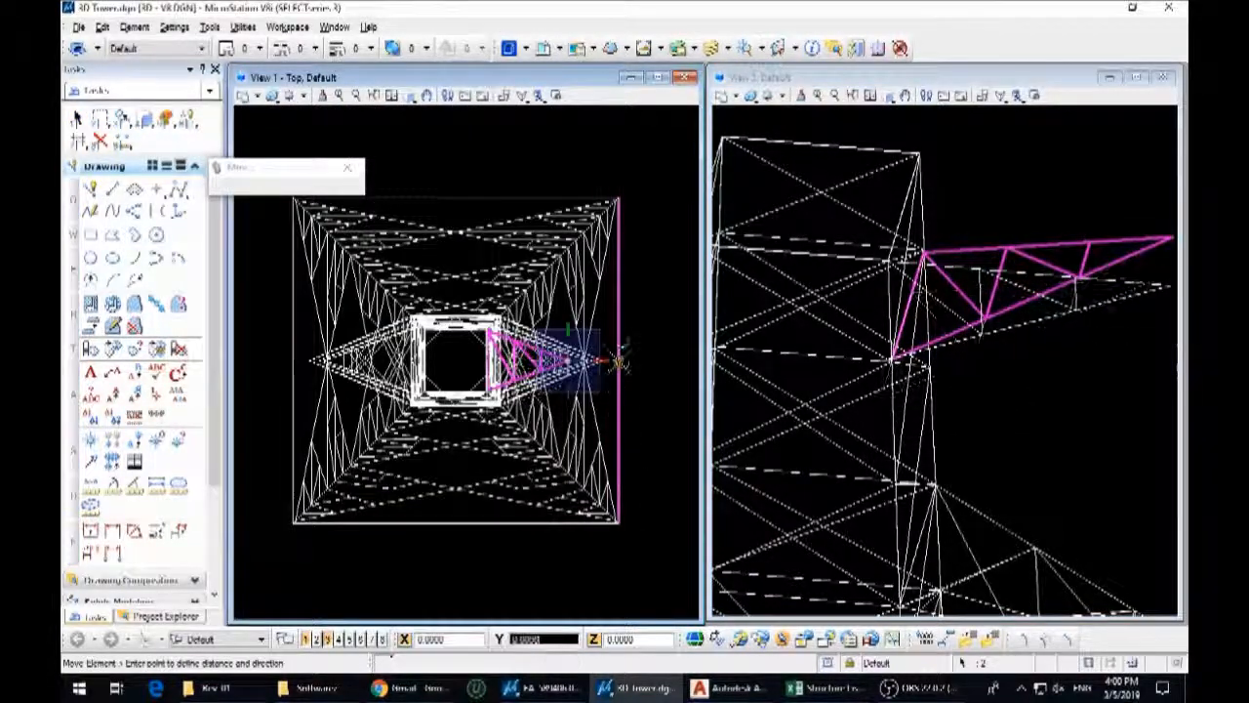
Select the elevation arm, try rotating it about its lower inner corner, and move it slightly clear of the tower leg
middle_drag(1089, 311, 1002, 382)
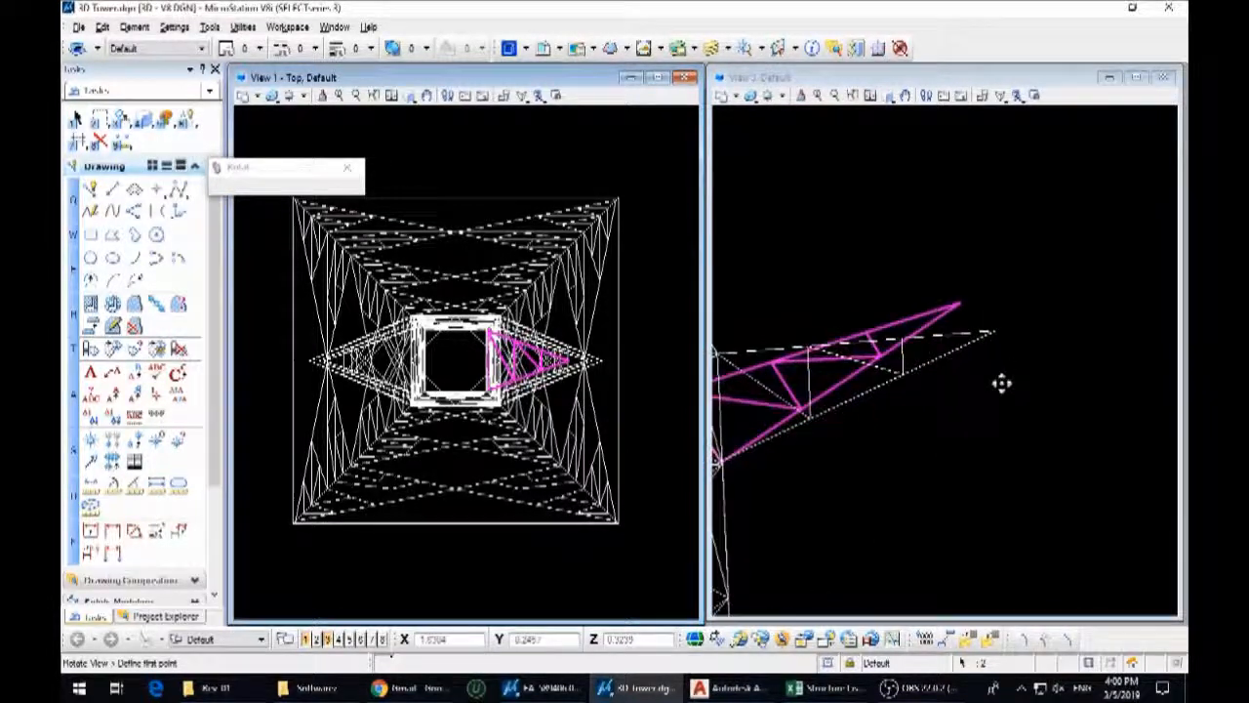
drag(971, 428, 759, 299)
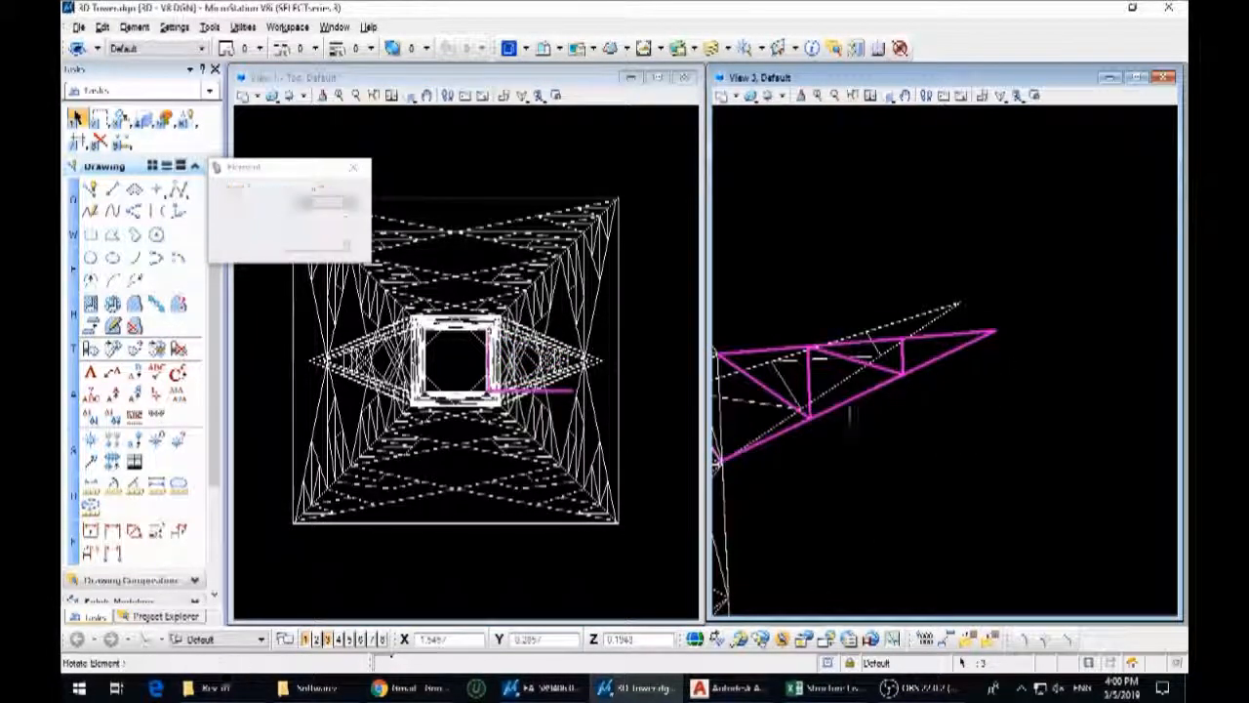
scroll(721, 464, up, 5)
middle_drag(721, 464, 828, 447)
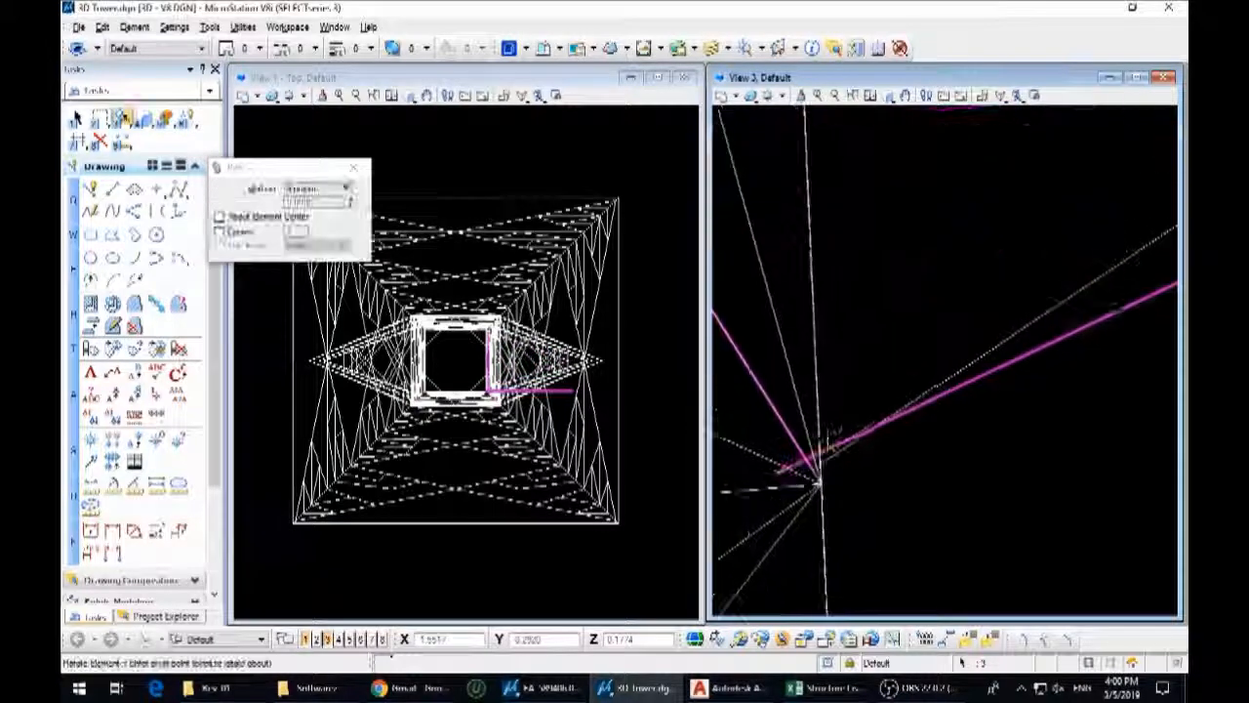
scroll(820, 463, down, 3)
key(Escape)
drag(820, 459, 904, 477)
scroll(883, 483, up, 3)
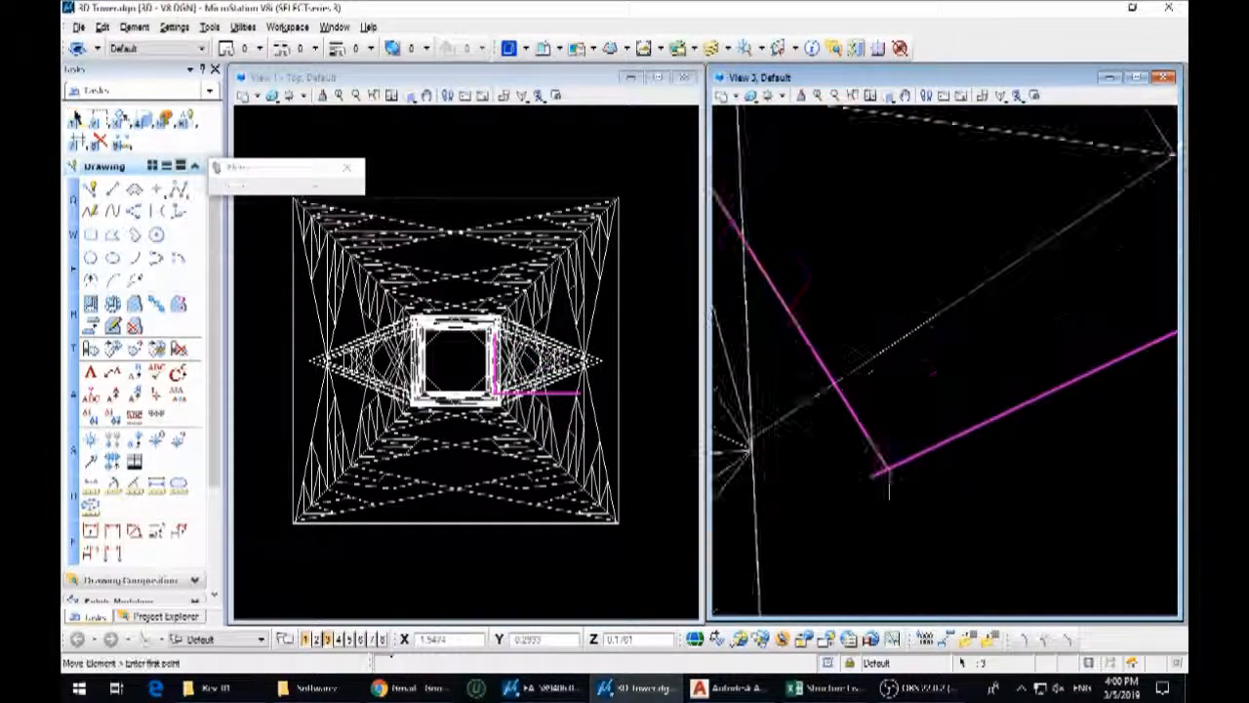
scroll(891, 483, down, 3)
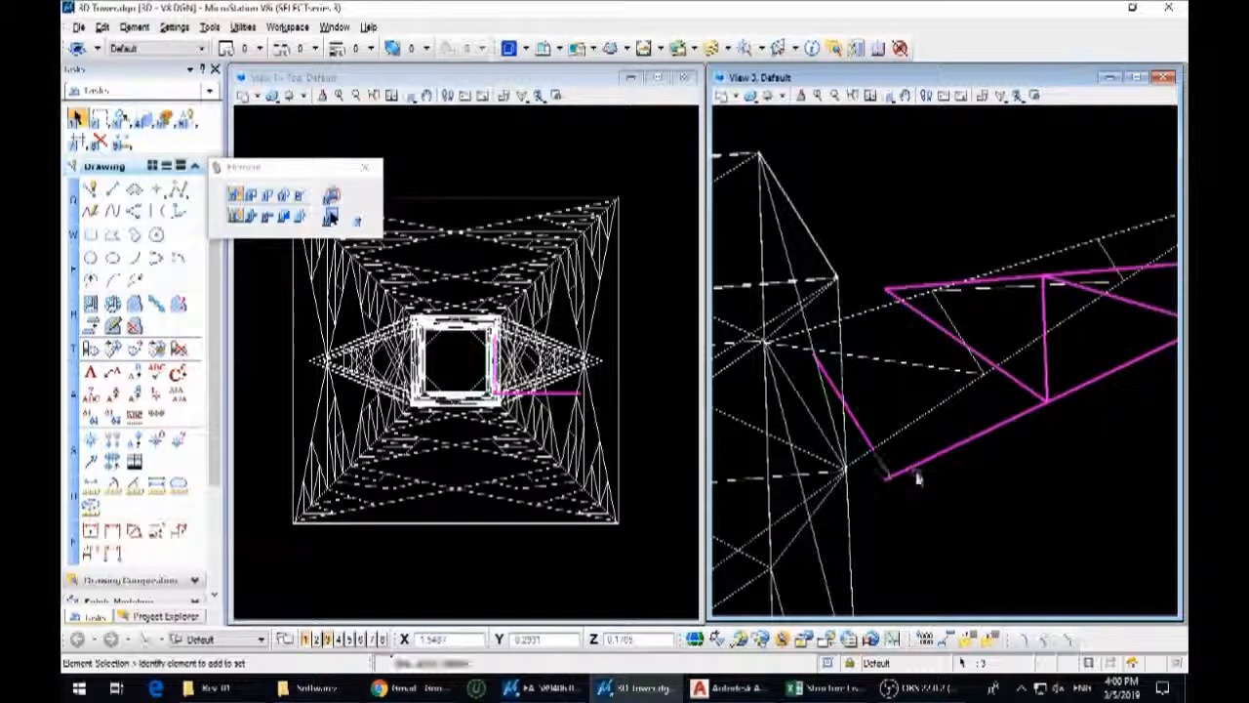
Move the elevation arm well away from the tower and delete the stray base line left beside the leg
scroll(908, 439, down, 4)
drag(912, 429, 1062, 303)
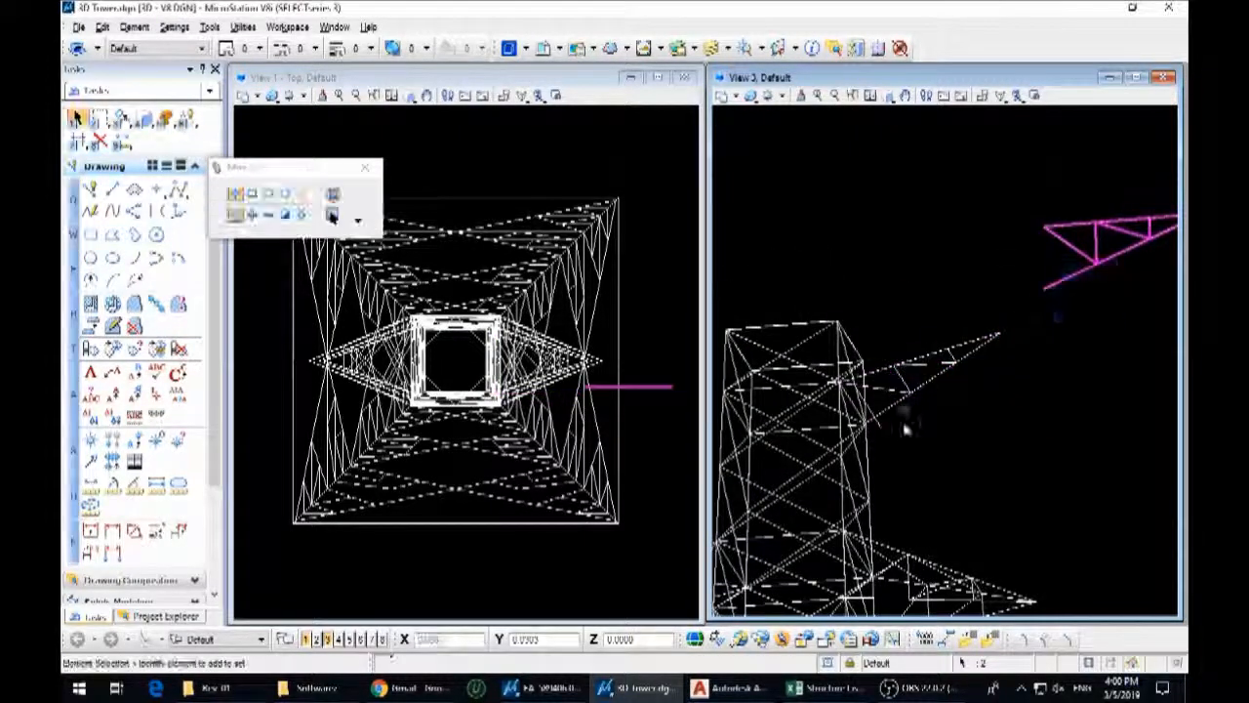
scroll(877, 422, up, 4)
scroll(893, 439, down, 2)
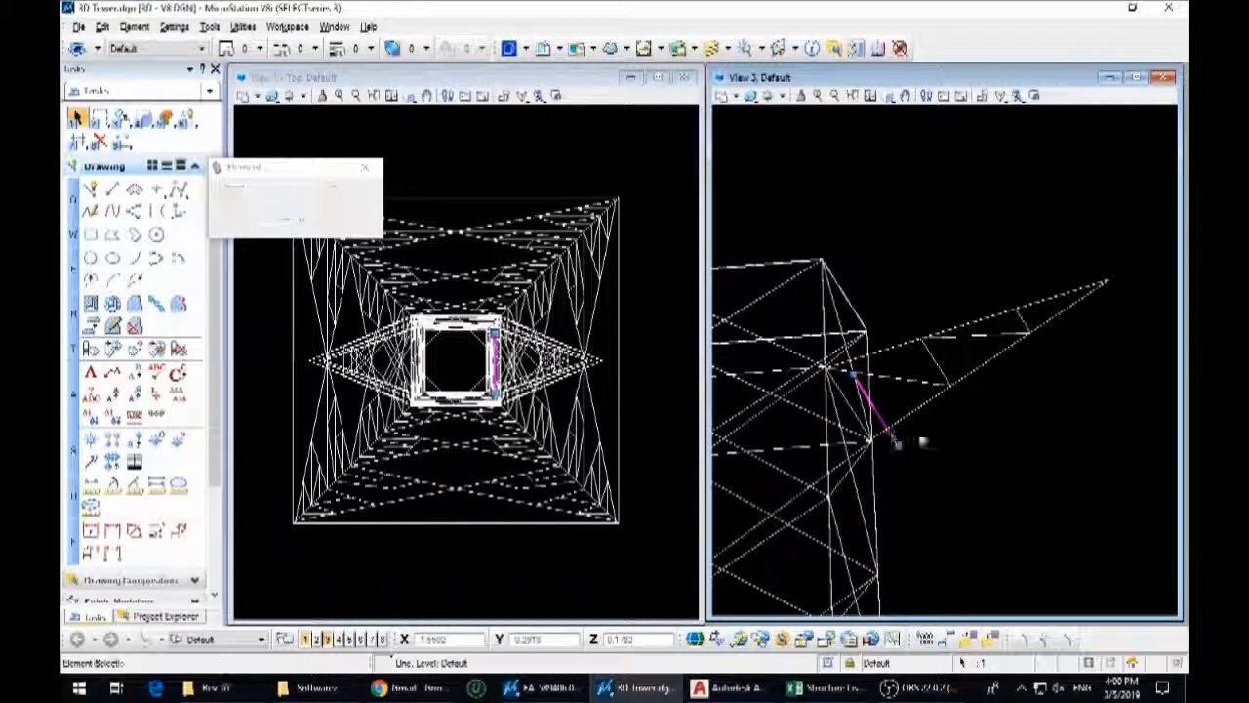
Select the complete elevation arm and move it back by its lower inner corner to the tower leg joint
scroll(866, 482, down, 3)
middle_drag(1133, 345, 1025, 414)
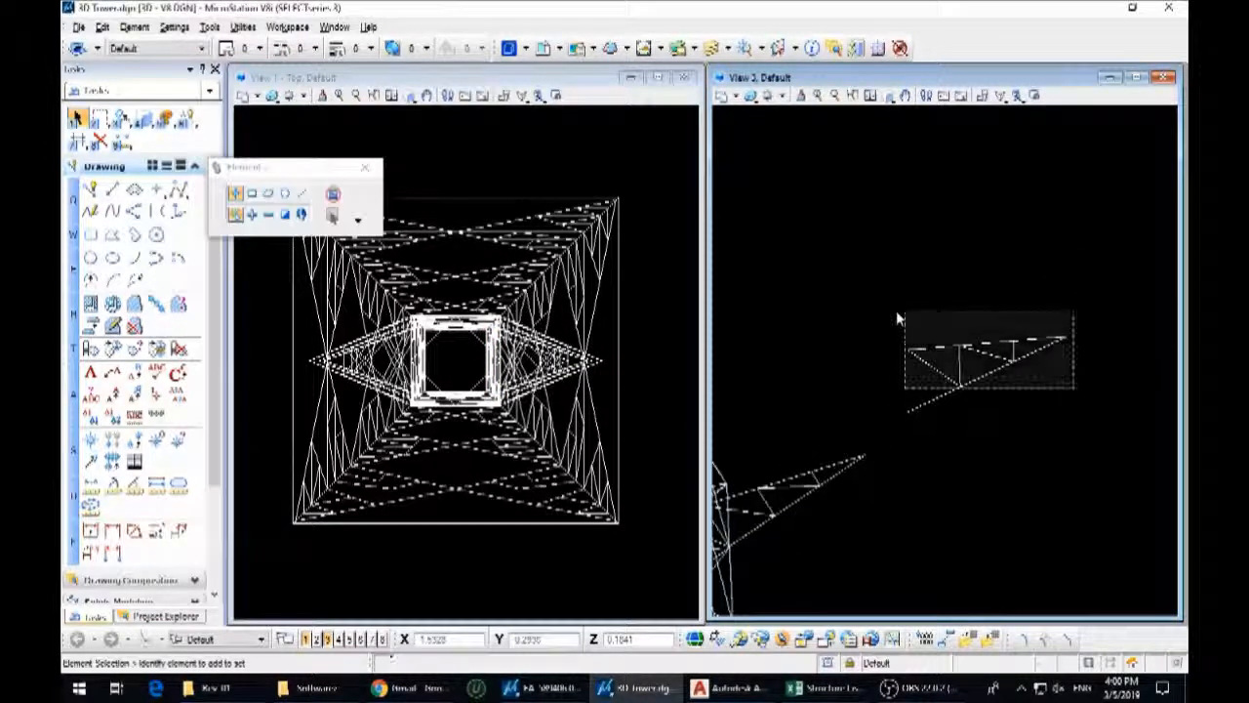
middle_drag(756, 483, 875, 396)
scroll(848, 459, up, 3)
click(849, 459)
Rotate the elevation arm about its lower inner corner so its outer end swings inward to the plan arm's tip
key(3)
key(4)
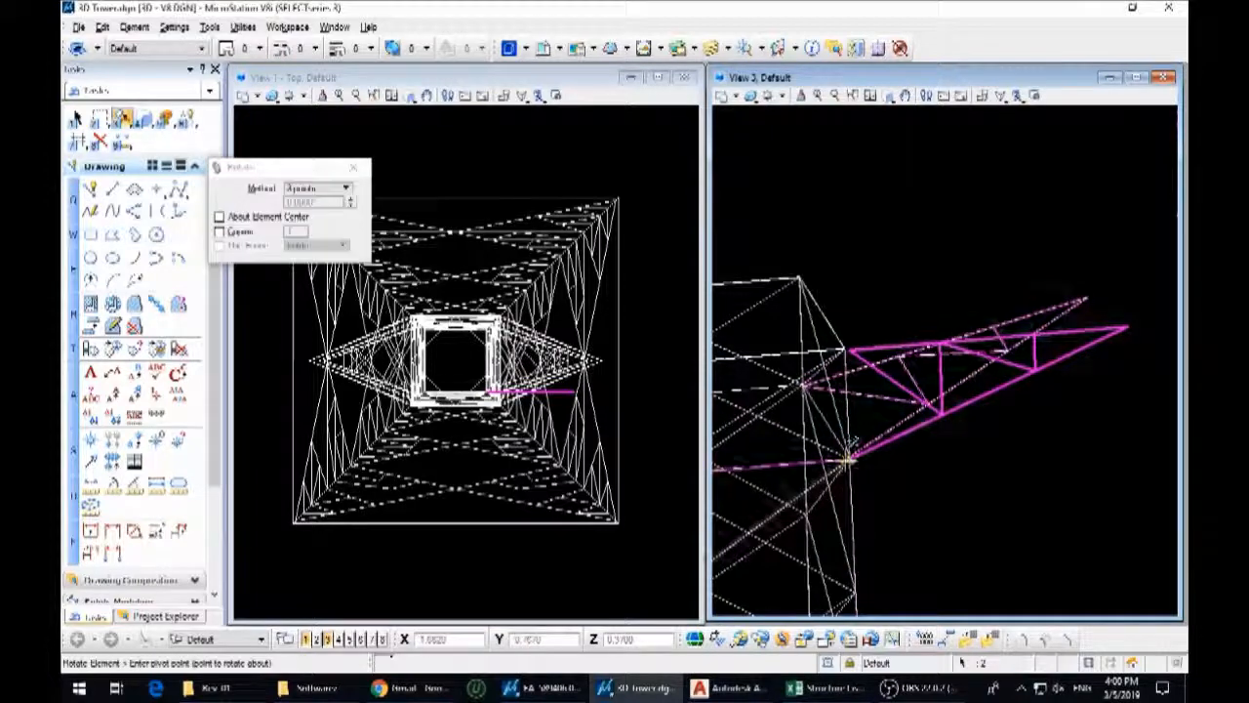
click(849, 460)
click(1090, 289)
key(Escape)
scroll(849, 362, up, 3)
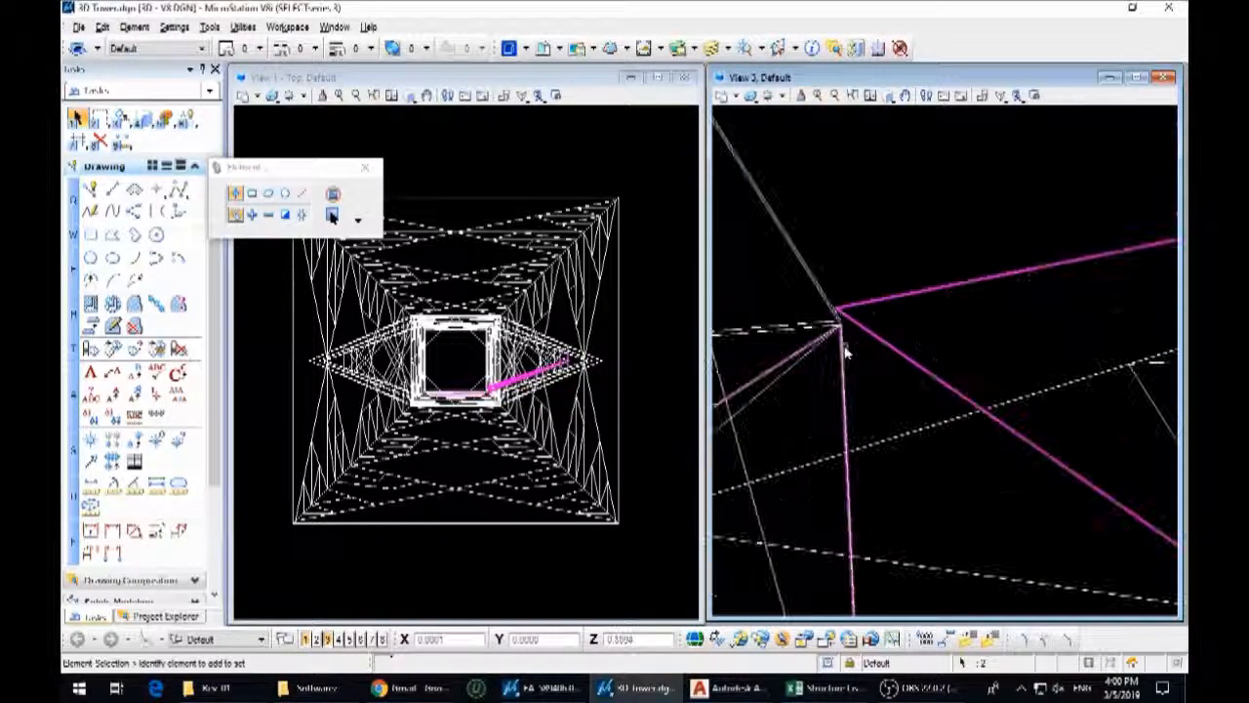
Mirror a copy of the elevation arm about the horizontal axis through the midpoint of the tower's right side in the top view
shift+middle_drag(837, 312, 934, 418)
click(346, 187)
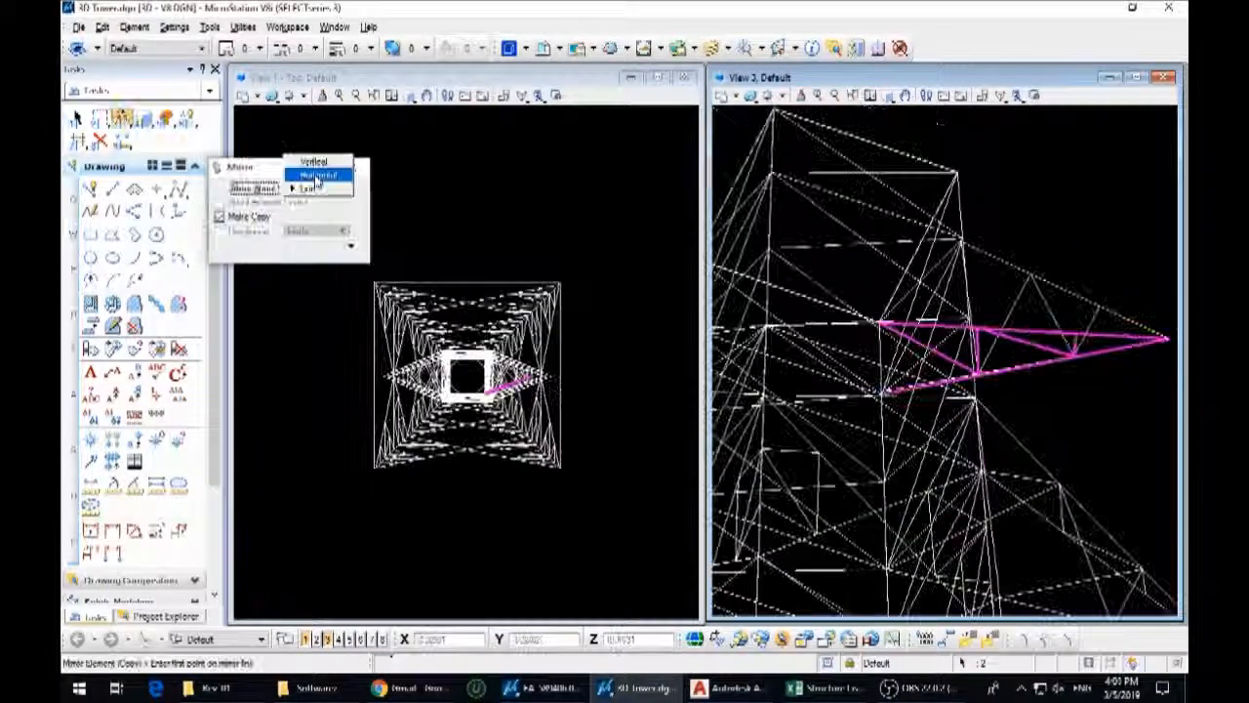
click(317, 172)
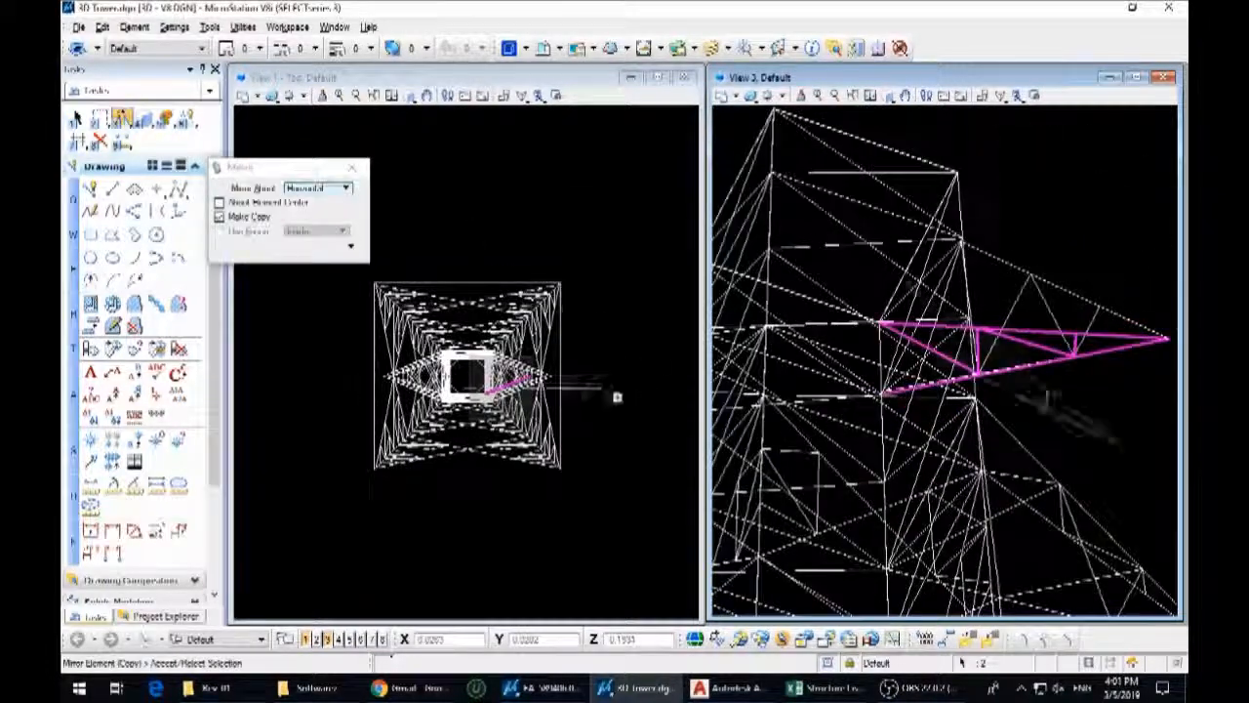
click(560, 376)
Select the complete top crossarm and mirror a copy about the vertical axis to the opposite side of the tower in the top view
click(77, 118)
shift+middle_drag(1029, 380, 1083, 359)
drag(1109, 335, 970, 172)
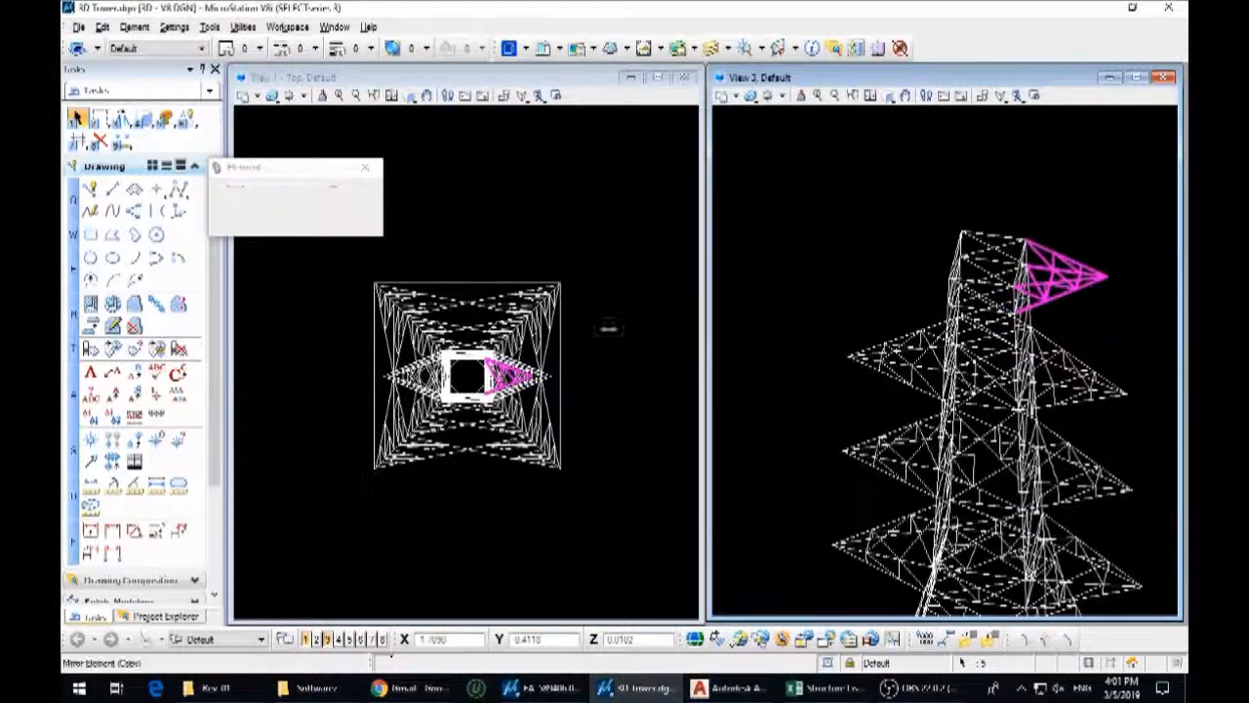
click(318, 188)
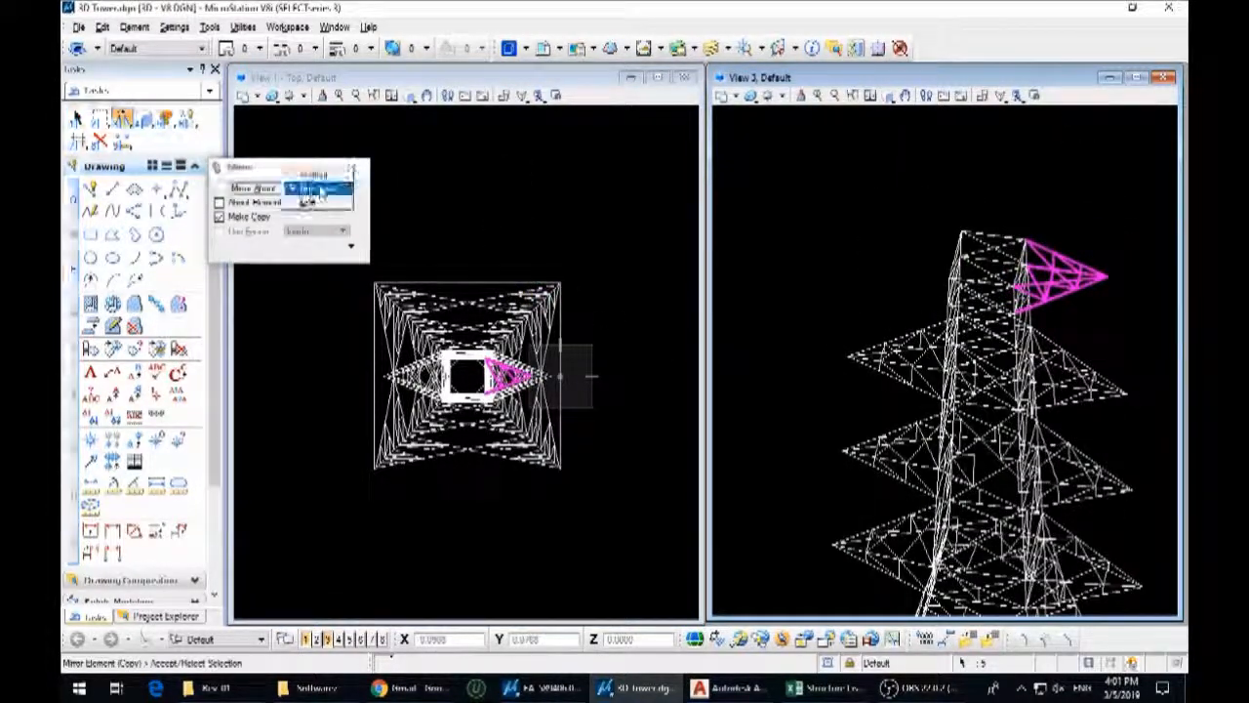
click(467, 281)
right_click(468, 281)
Close View 3 and maximize View 1
scroll(1102, 280, down, 3)
shift+middle_drag(1101, 283, 829, 321)
scroll(544, 374, down, 3)
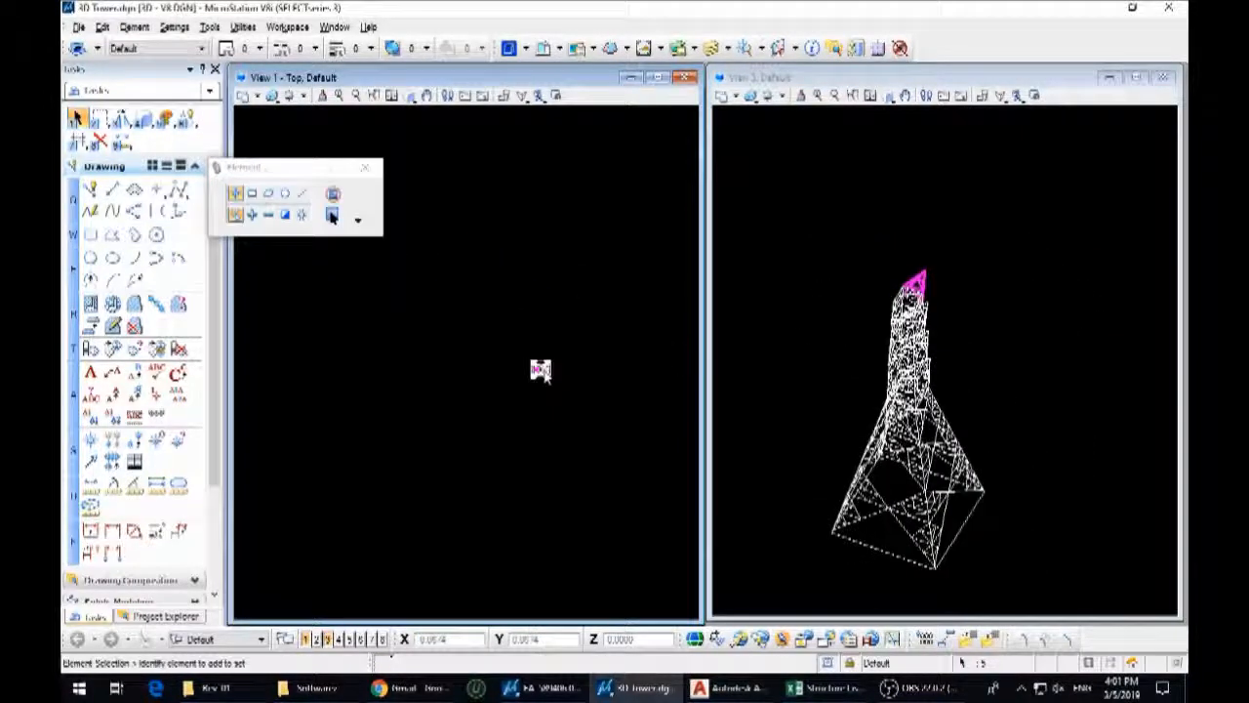
click(1163, 77)
click(657, 78)
Select the whole tower model in a perspective-like orientation and set its element color to red
scroll(675, 361, down, 4)
scroll(725, 353, up, 4)
drag(764, 397, 568, 227)
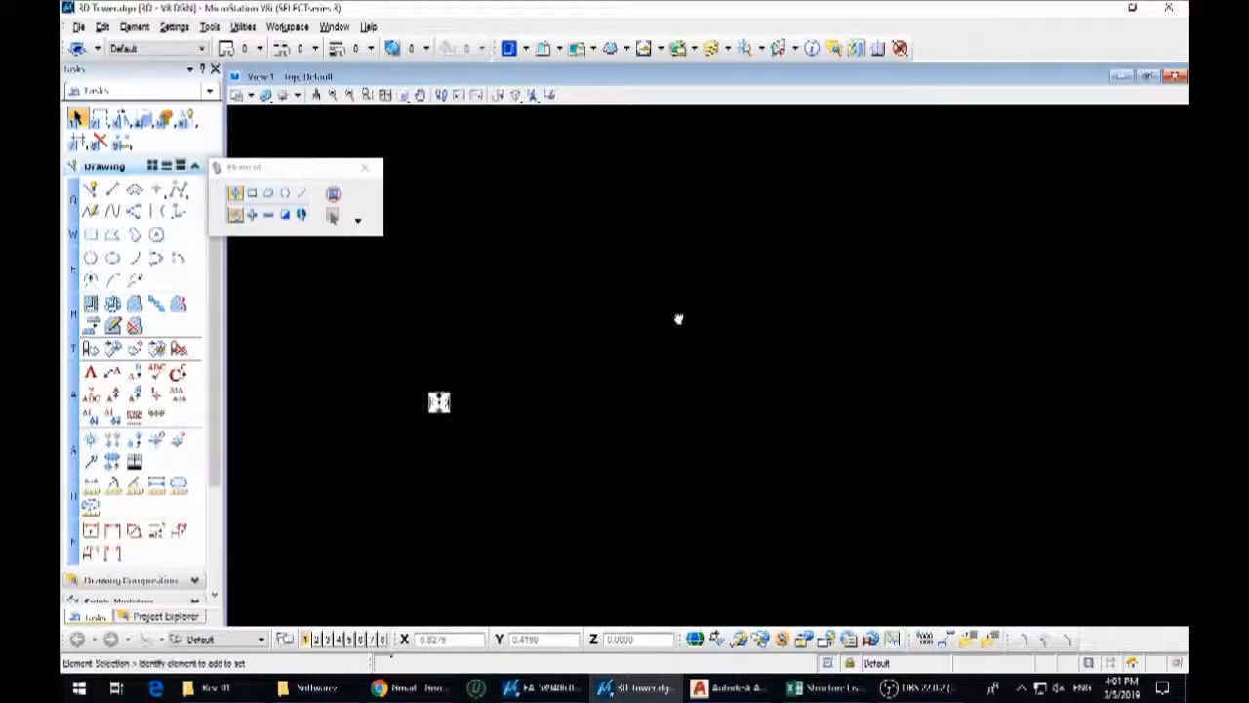
middle_click(616, 344)
middle_click(615, 345)
shift+middle_drag(847, 367, 777, 278)
scroll(762, 248, down, 3)
shift+middle_drag(850, 326, 939, 297)
scroll(890, 357, down, 3)
drag(651, 240, 948, 483)
click(314, 48)
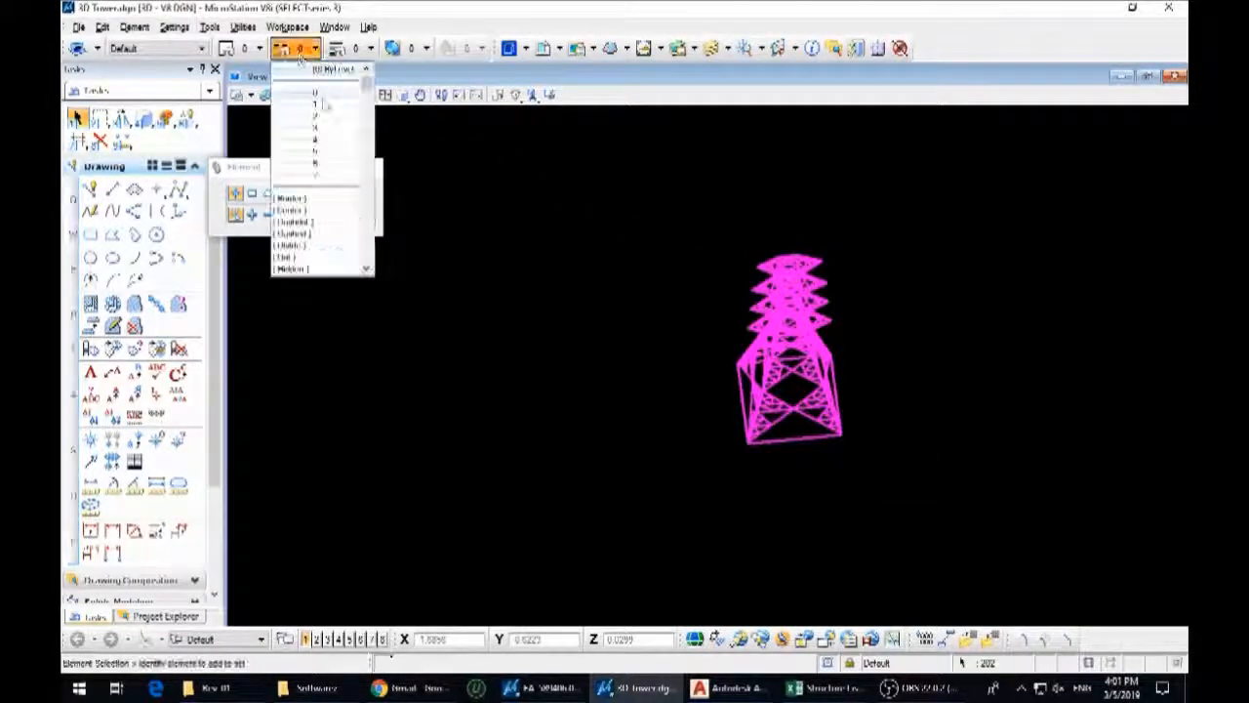
click(252, 47)
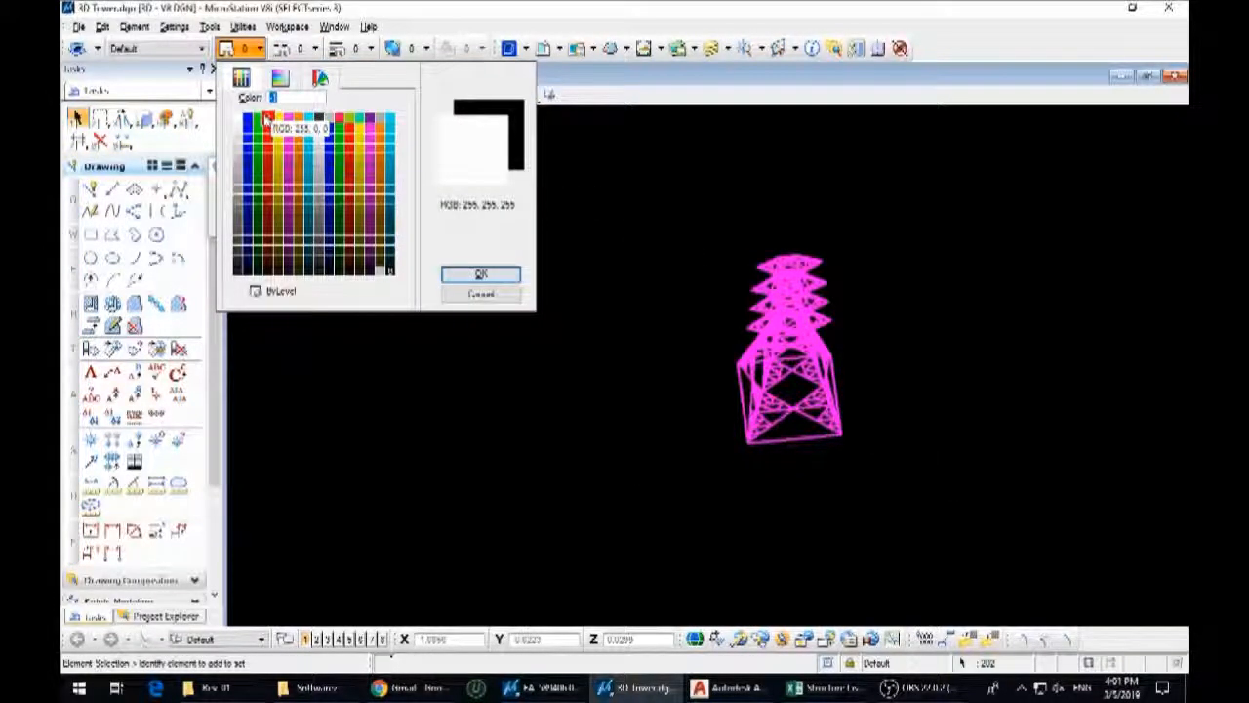
click(270, 171)
Deselect the tower and delete the horizontal lines joining its four feet at ground level
shift+middle_drag(792, 350, 832, 489)
click(929, 362)
shift+middle_drag(920, 491, 765, 451)
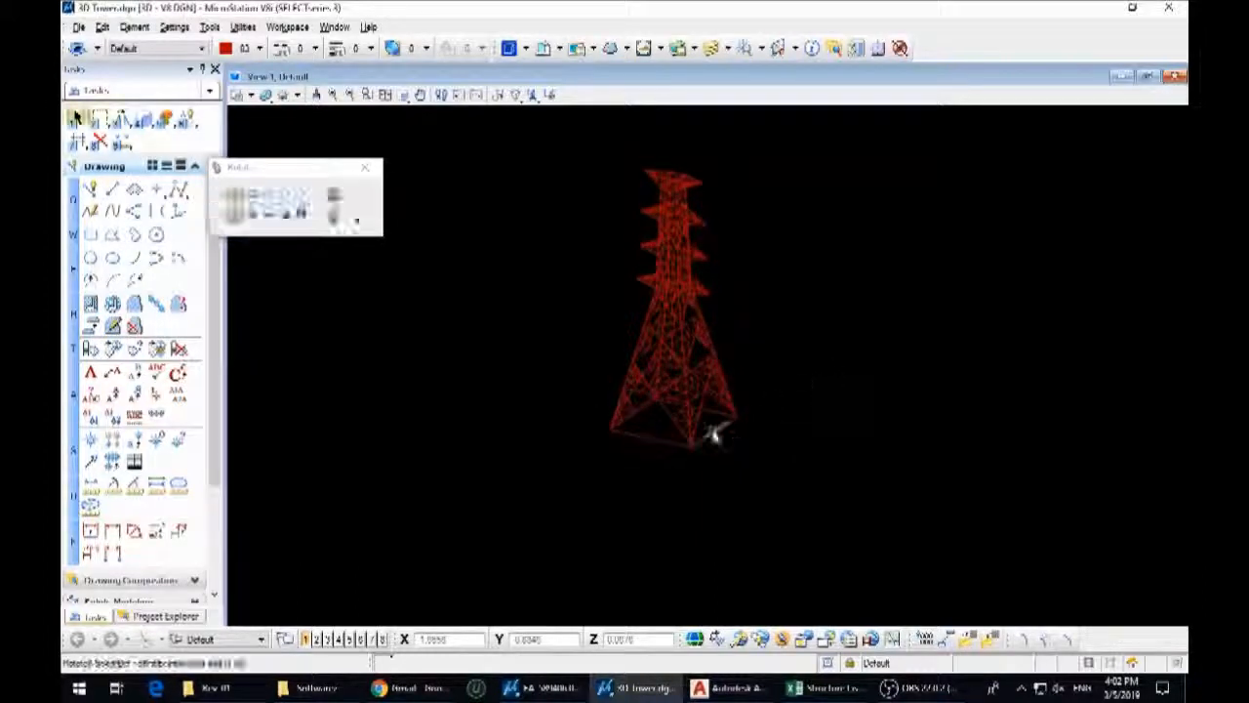
scroll(713, 441, up, 2)
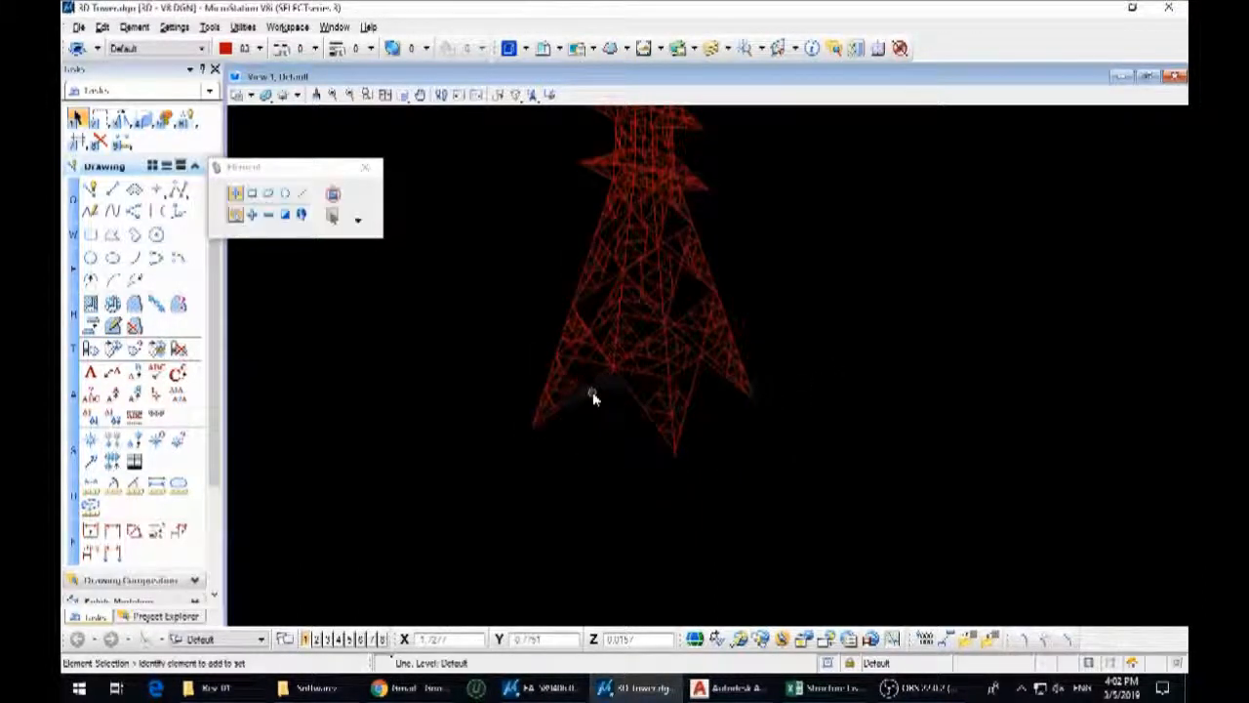